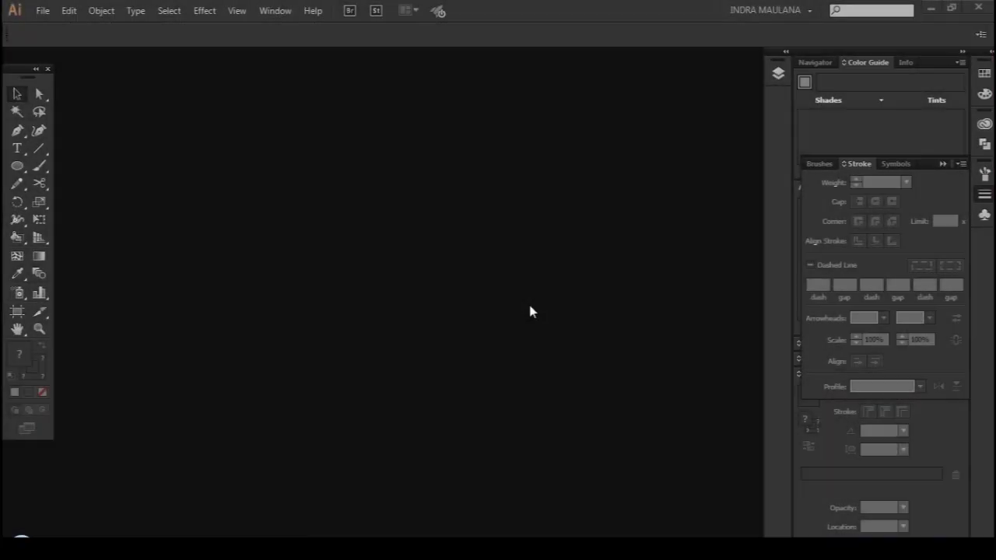
# Create a new Print-profile document with two portrait A4 artboards in RGB colour mode
pyautogui.click(530, 310)
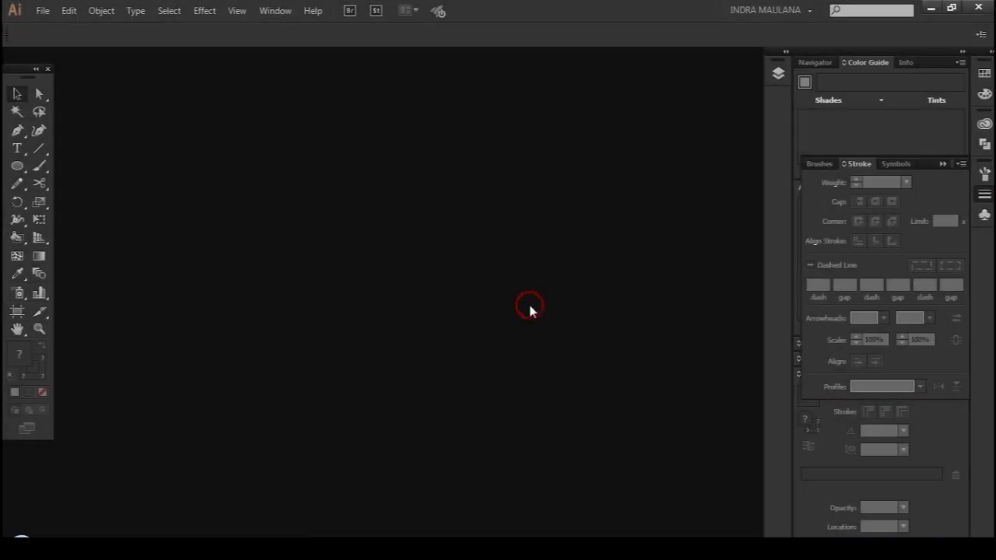
pyautogui.click(43, 11)
pyautogui.click(39, 24)
pyautogui.moveTo(423, 91); pyautogui.dragTo(423, 82)
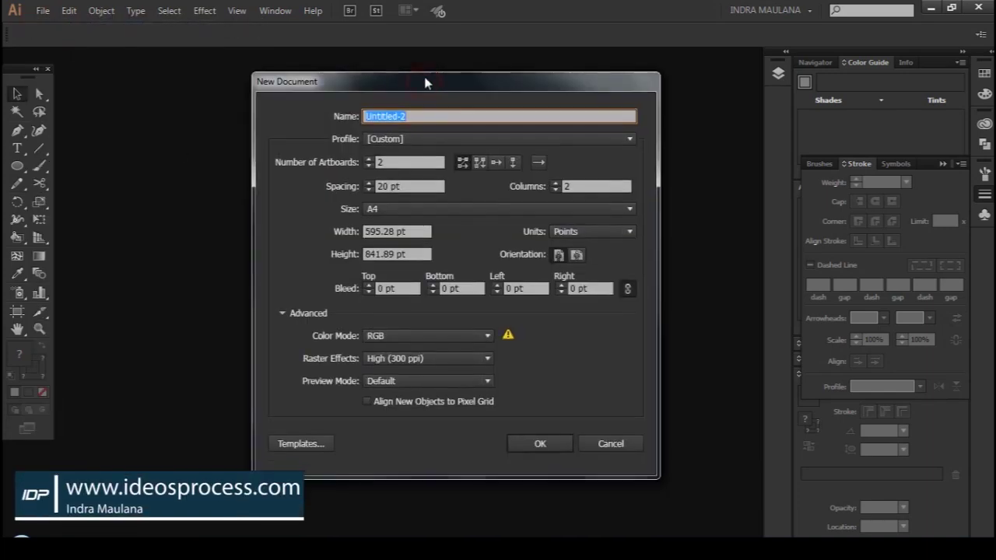
pyautogui.click(413, 141)
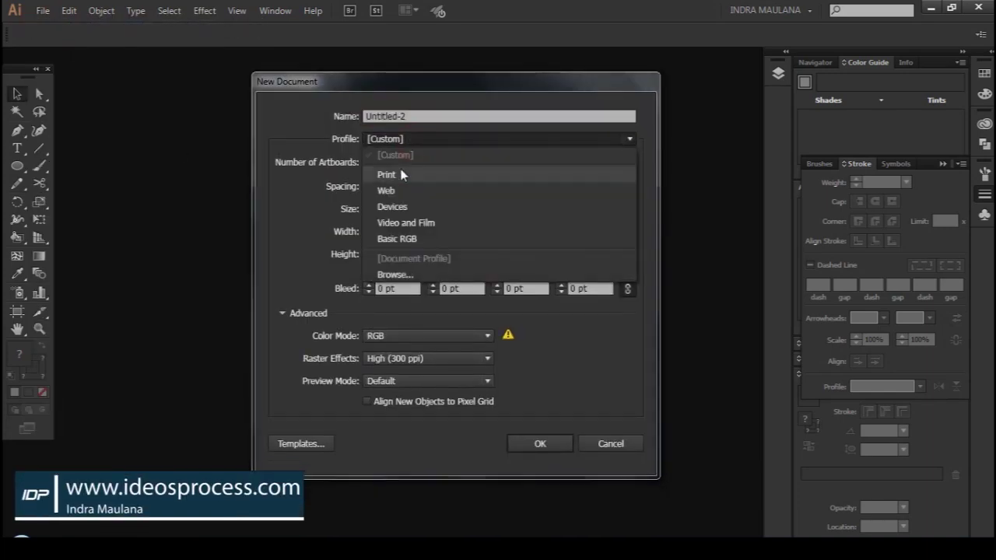
pyautogui.click(389, 172)
pyautogui.click(400, 211)
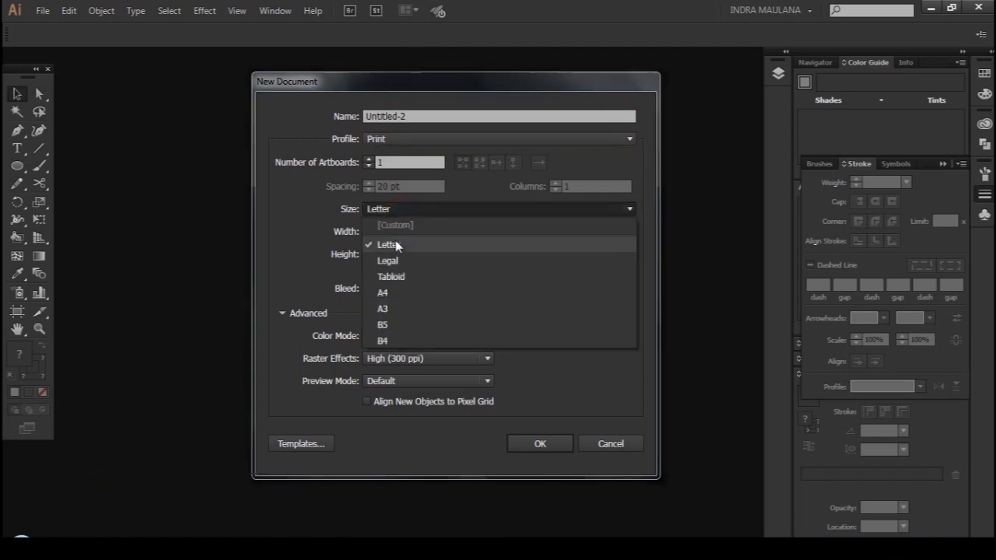
pyautogui.click(390, 293)
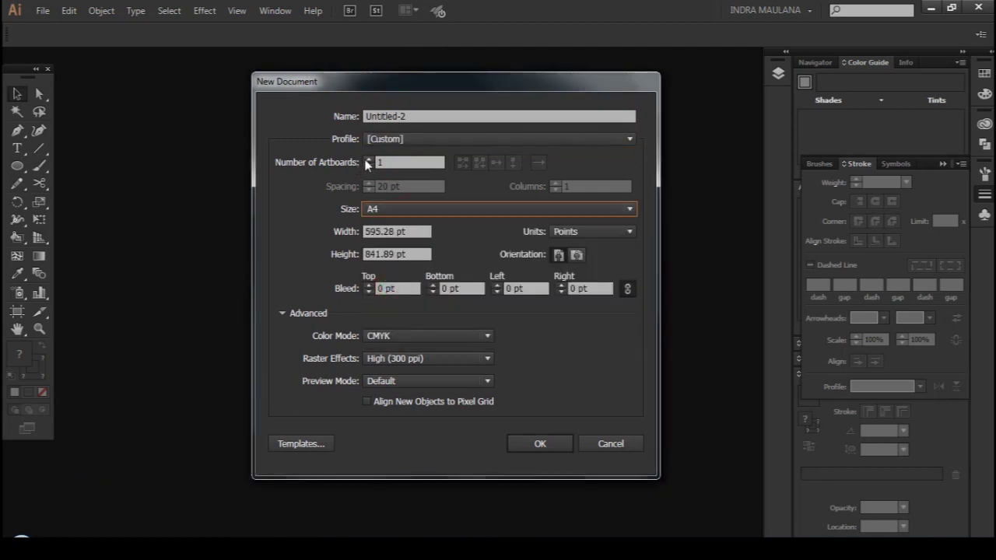
pyautogui.click(368, 160)
pyautogui.click(558, 254)
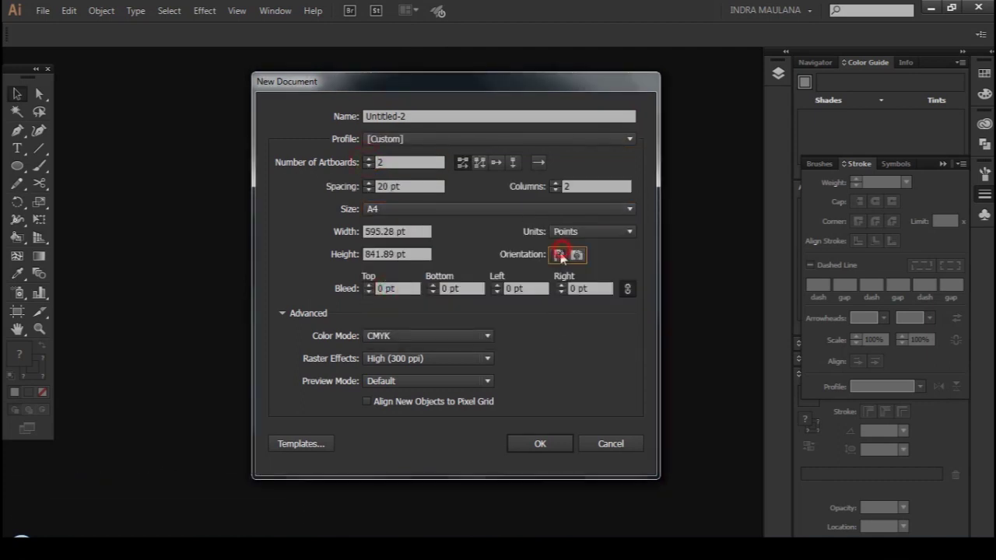
pyautogui.click(406, 343)
pyautogui.click(385, 374)
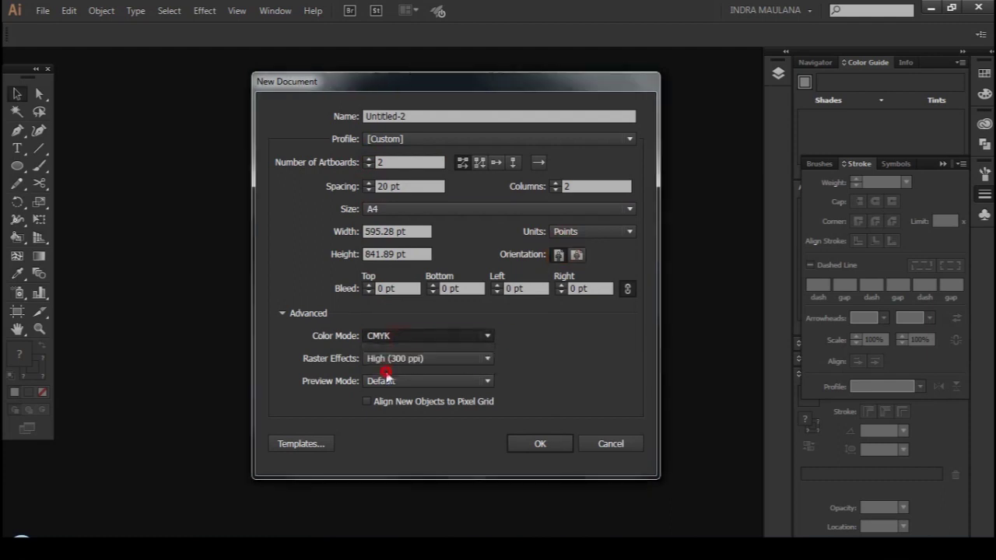
pyautogui.click(554, 445)
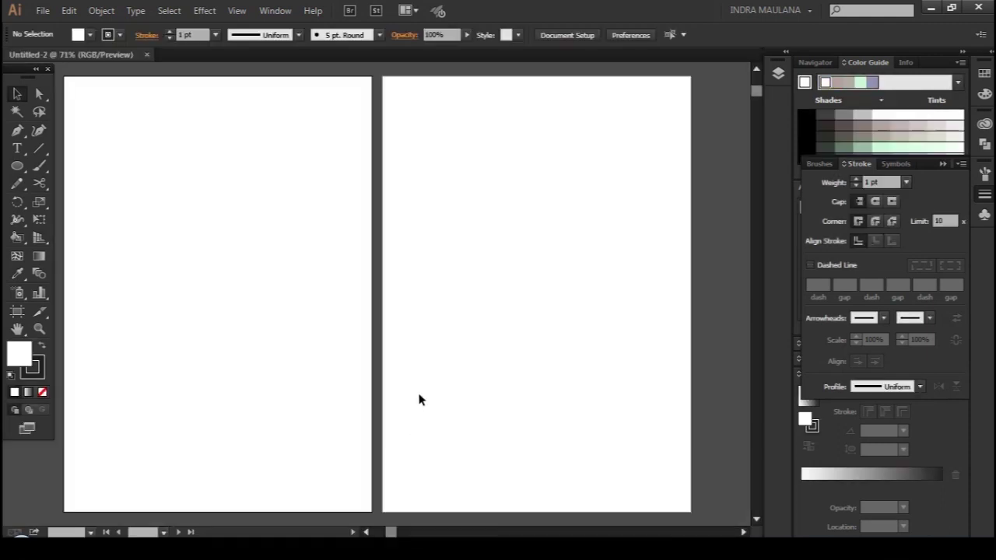
# Zoom out to 50% and start a Pen path from the right artboard down toward the left
pyautogui.moveTo(300, 246); pyautogui.dragTo(308, 247)
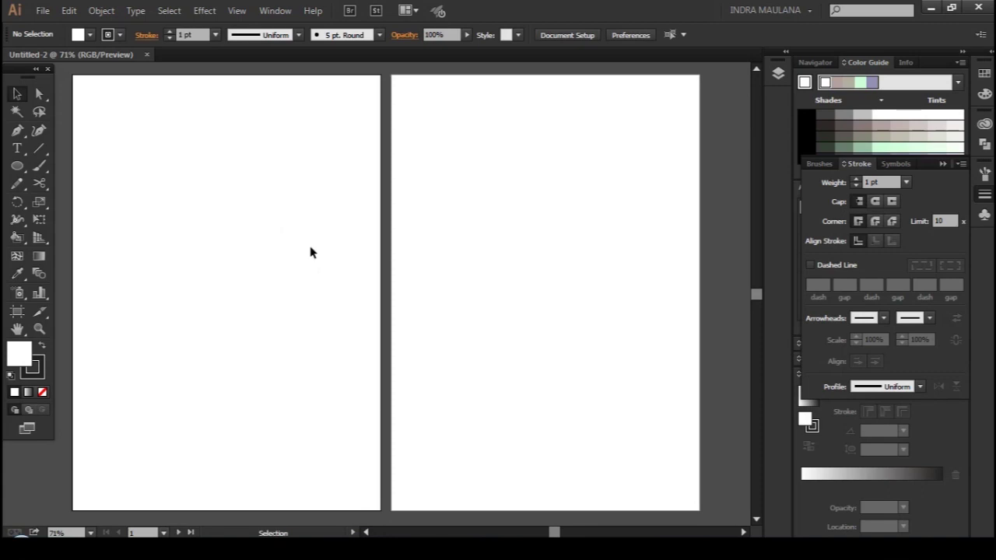
pyautogui.press('p')
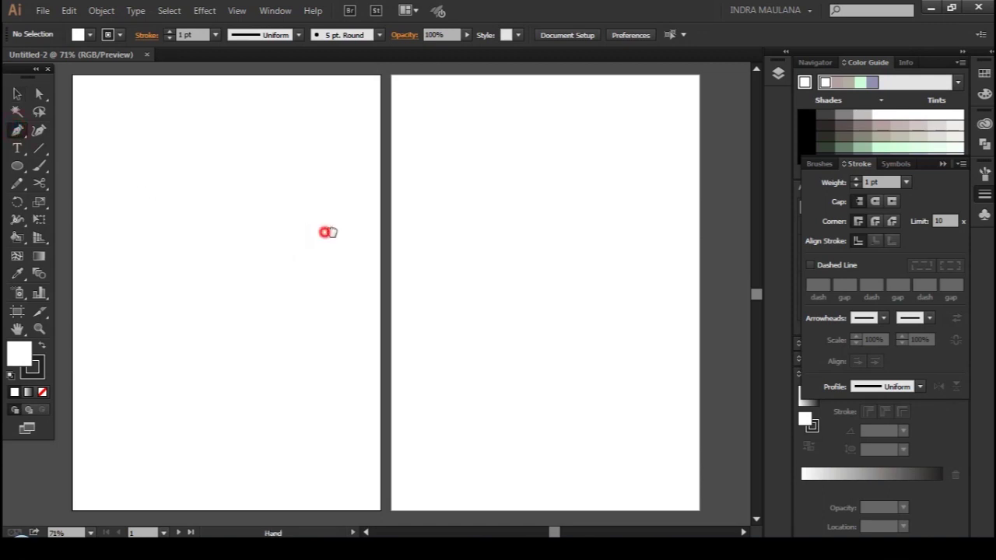
pyautogui.hotkey('ctrl', '-')
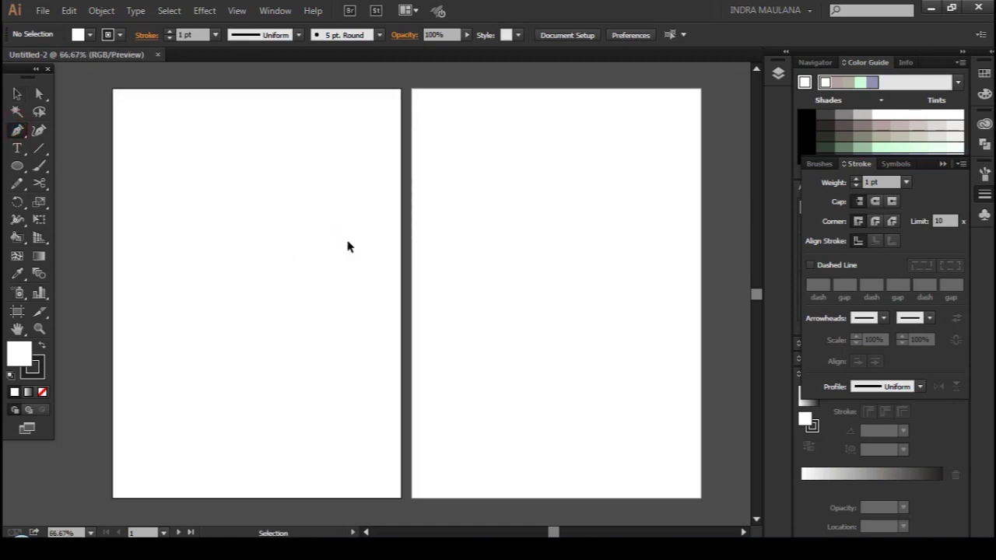
pyautogui.hotkey('ctrl', '-')
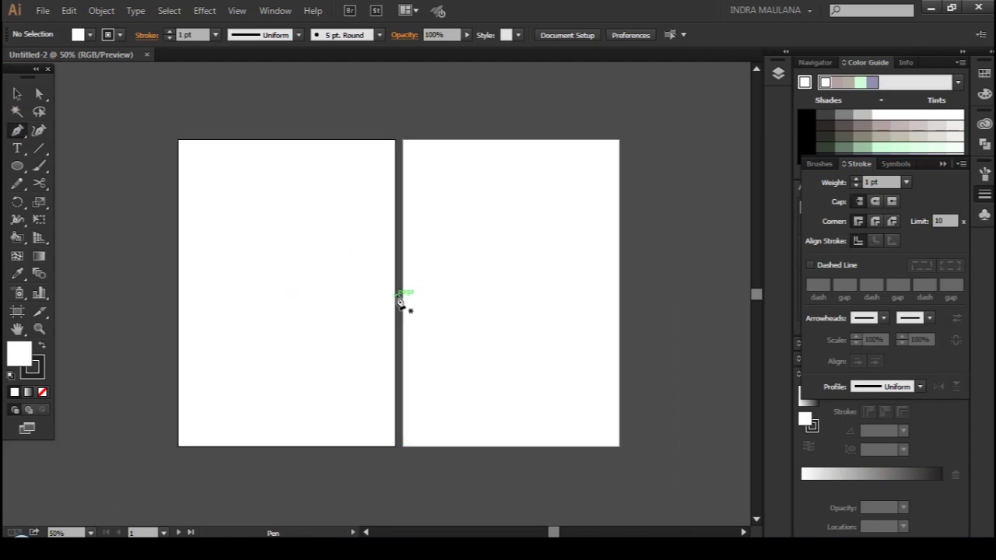
pyautogui.click(411, 232)
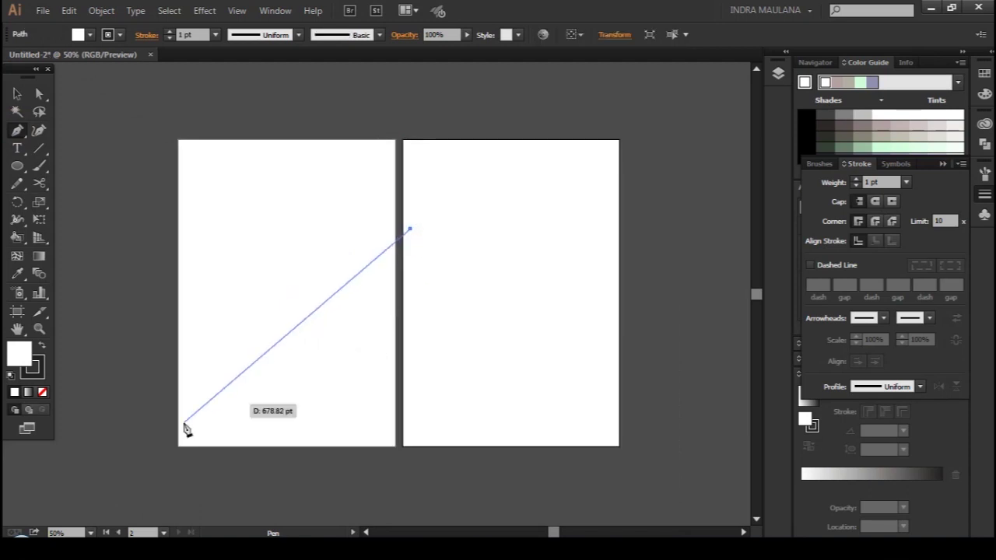
pyautogui.moveTo(138, 396); pyautogui.dragTo(218, 397)
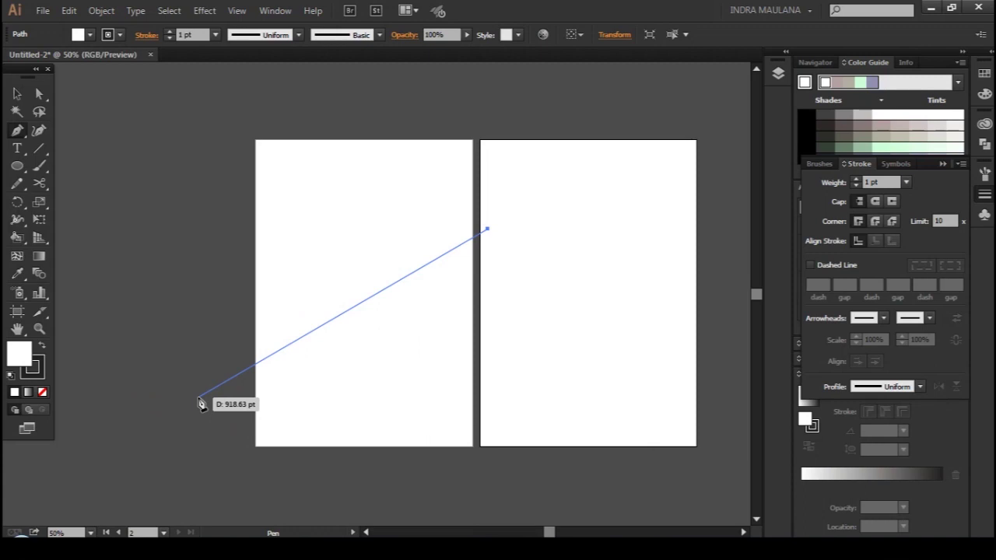
pyautogui.moveTo(199, 400); pyautogui.dragTo(26, 351)
# Redo the curving anchor left of the artboard into a sagging wave with no fill
pyautogui.hotkey('ctrl', 'z')
pyautogui.moveTo(252, 351)
pyautogui.mouseDown()
pyautogui.moveTo(4, 249)
pyautogui.moveTo(29, 243)
pyautogui.mouseUp()
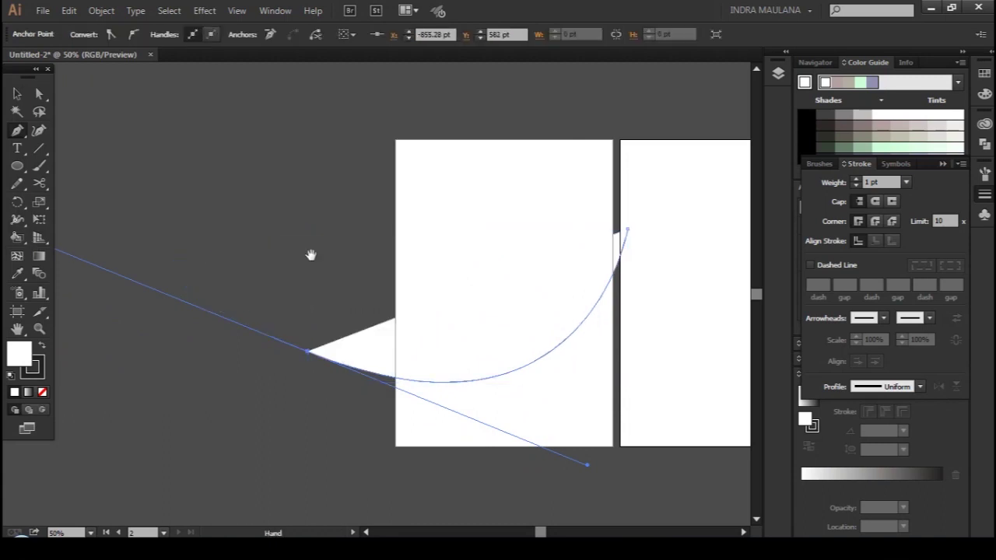
pyautogui.moveTo(311, 256); pyautogui.dragTo(141, 249)
pyautogui.click(43, 393)
# Nudge the curve's upper endpoint anchor higher with the Direct Selection tool
pyautogui.click(40, 92)
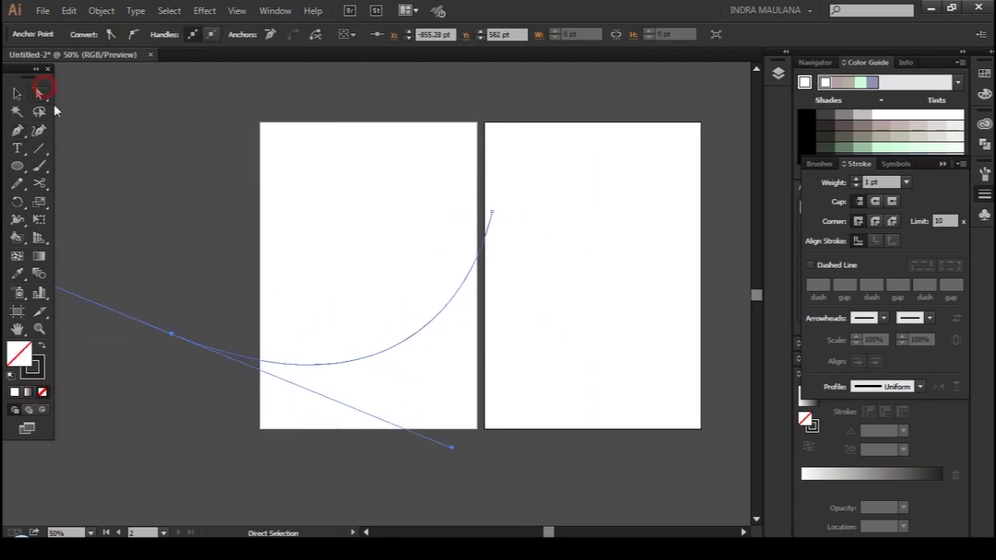
pyautogui.moveTo(182, 194); pyautogui.dragTo(163, 216)
pyautogui.click(164, 215)
pyautogui.moveTo(460, 214); pyautogui.dragTo(461, 219)
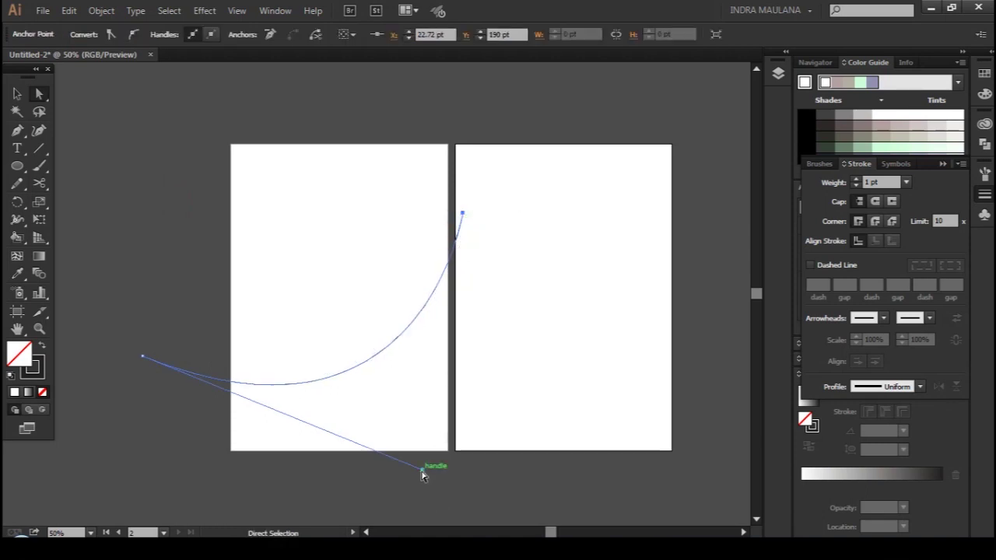
# Duplicate the wave curve by dragging a copy upward
pyautogui.click(146, 135)
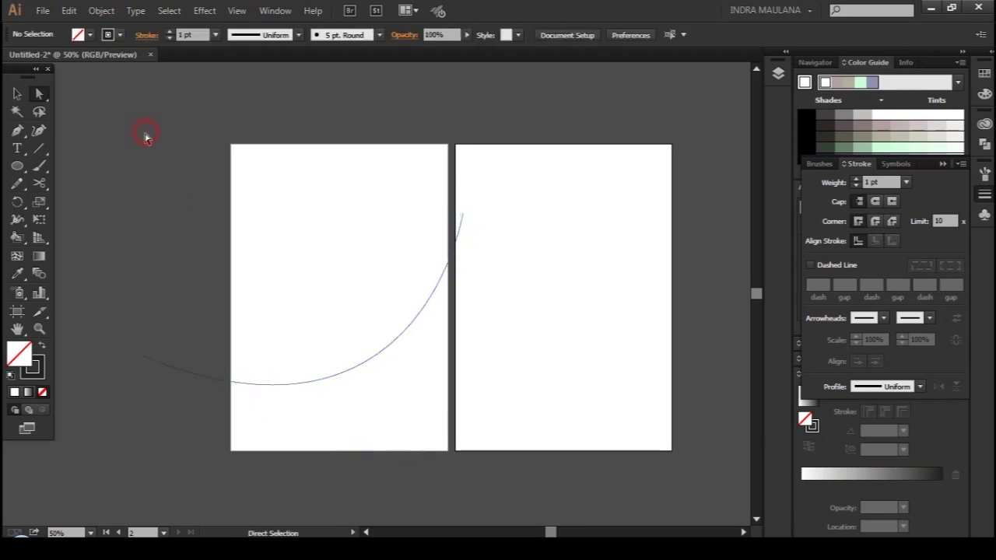
pyautogui.click(356, 372)
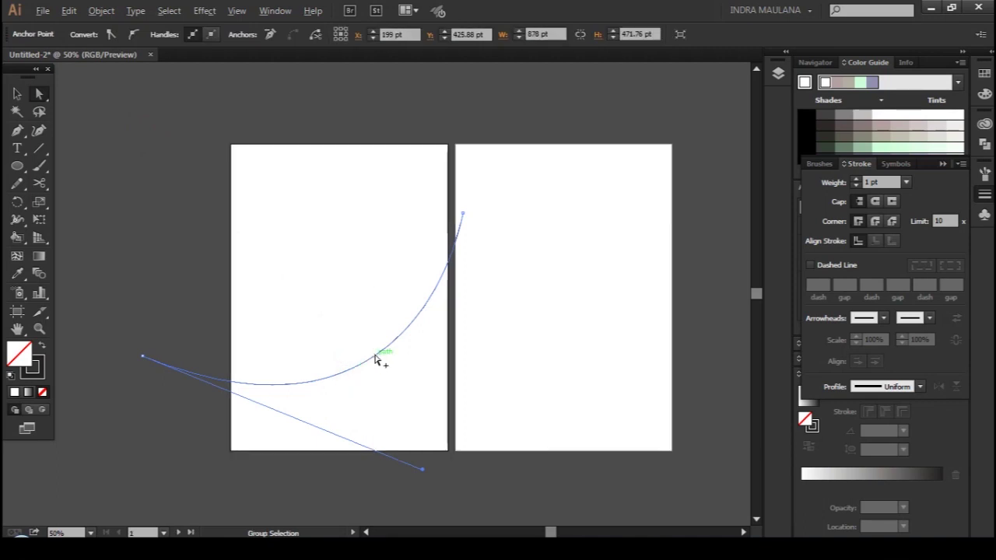
pyautogui.click(17, 93)
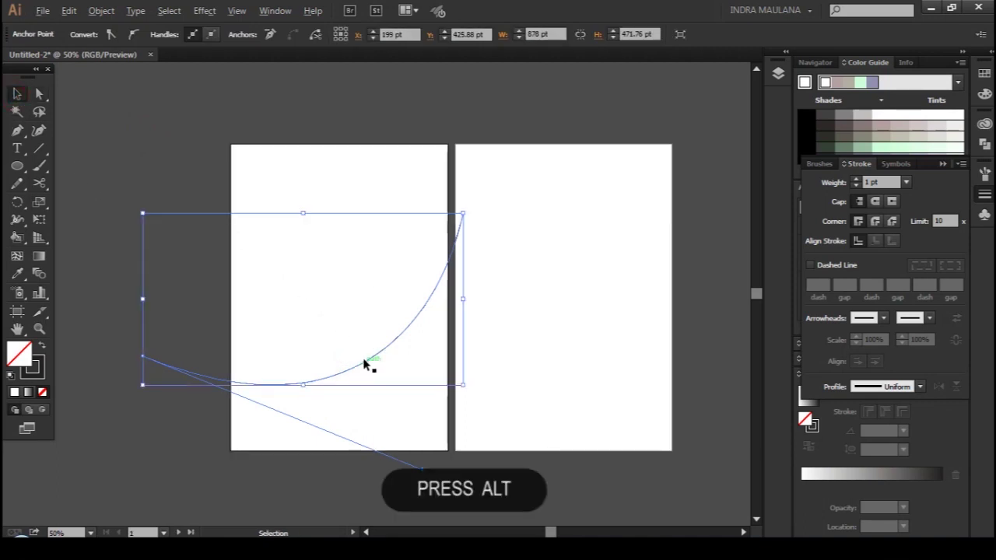
pyautogui.moveTo(365, 361)
pyautogui.mouseDown()
pyautogui.moveTo(358, 340)
pyautogui.moveTo(365, 347)
pyautogui.mouseUp()
pyautogui.click(39, 93)
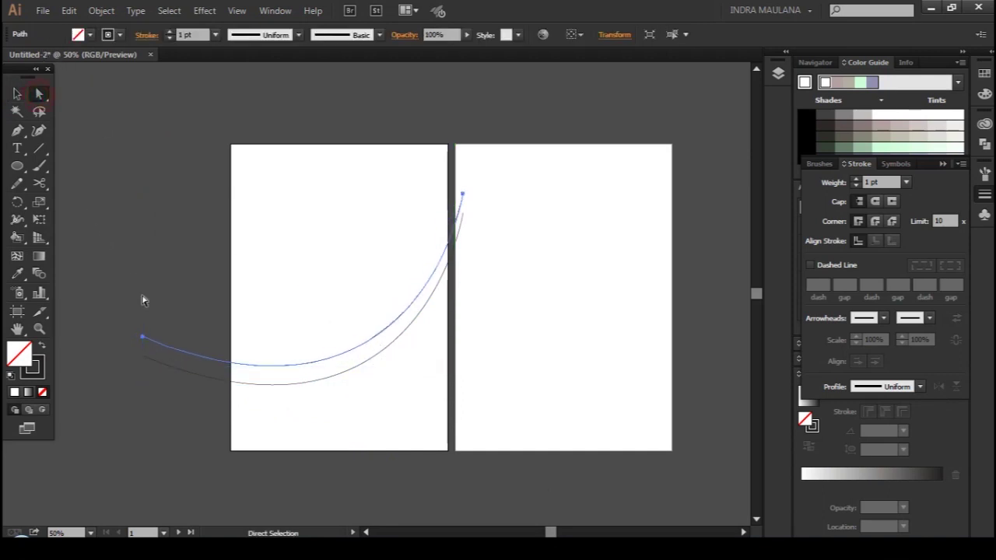
# Raise the copy's left anchor and lengthen its handle to reshape the upper curve
pyautogui.moveTo(144, 337); pyautogui.dragTo(145, 282)
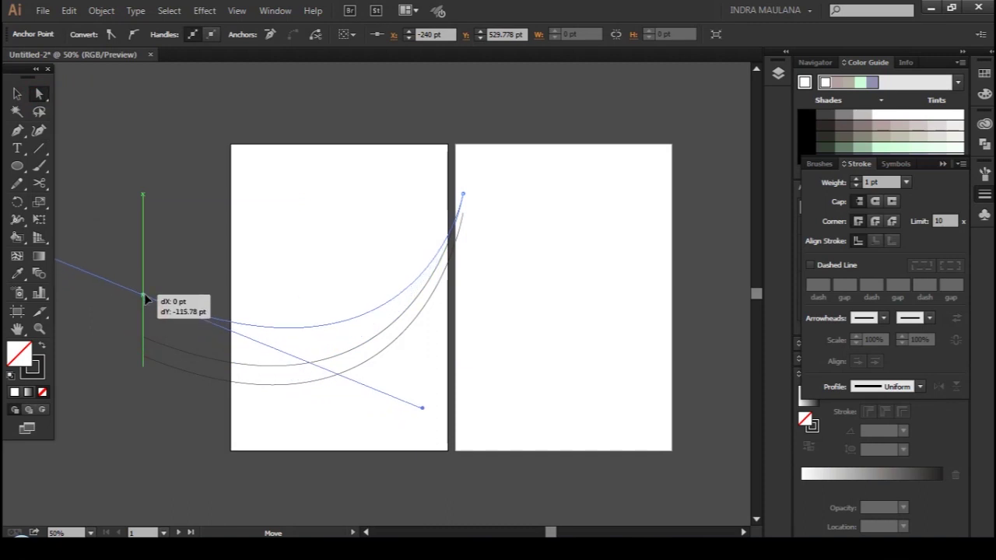
pyautogui.moveTo(424, 395); pyautogui.dragTo(406, 448)
pyautogui.moveTo(142, 280); pyautogui.dragTo(161, 266)
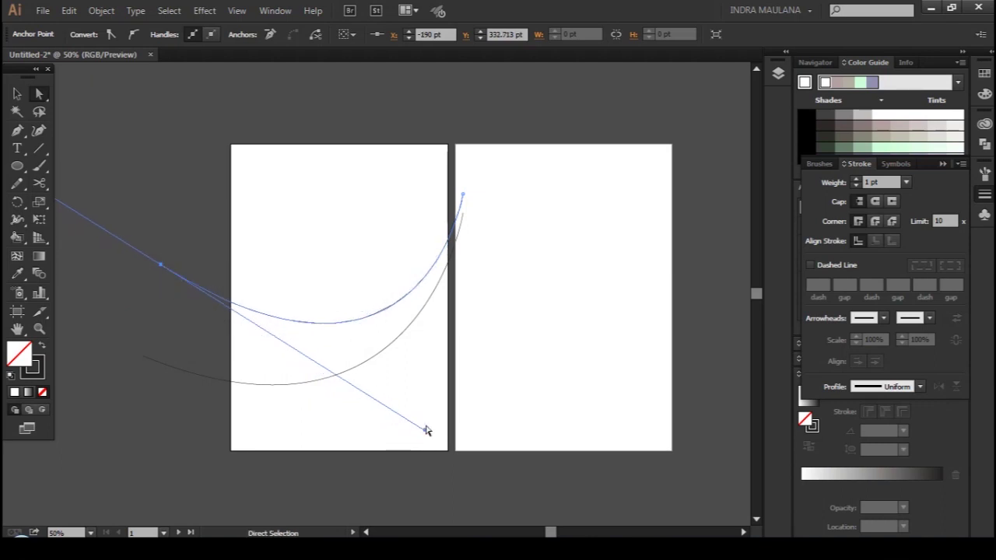
pyautogui.moveTo(425, 430)
pyautogui.mouseDown()
pyautogui.moveTo(400, 443)
pyautogui.moveTo(411, 472)
pyautogui.mouseUp()
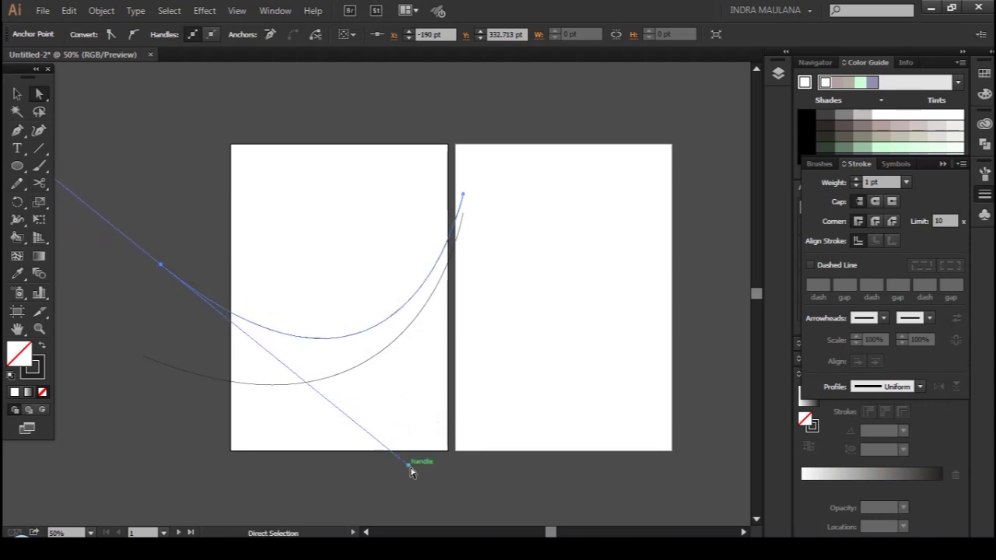
pyautogui.moveTo(158, 267)
pyautogui.mouseDown()
pyautogui.moveTo(194, 278)
pyautogui.moveTo(189, 256)
pyautogui.mouseUp()
pyautogui.click(186, 245)
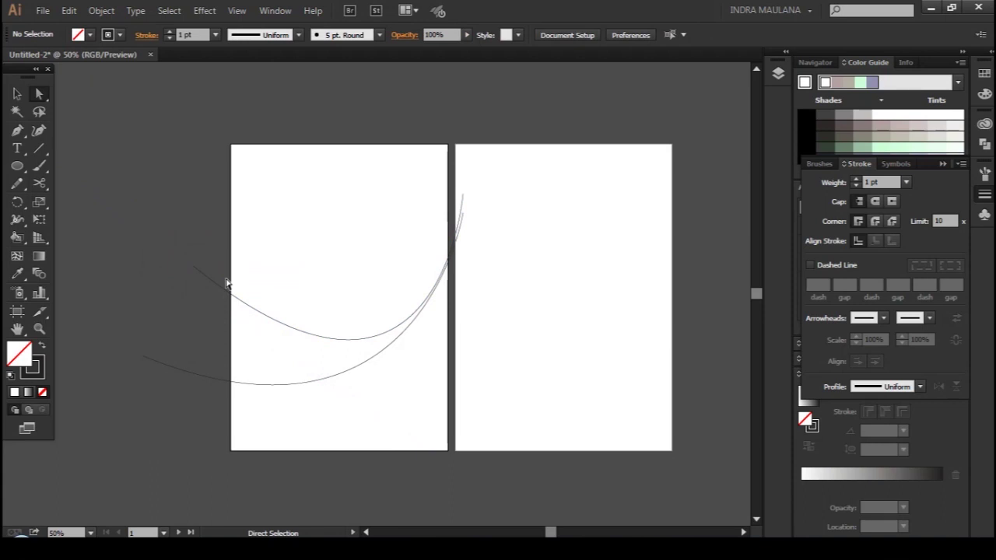
# Refine the upper curve's left end and handle so it sweeps parallel to the first
pyautogui.moveTo(224, 284)
pyautogui.mouseDown()
pyautogui.moveTo(189, 272)
pyautogui.moveTo(182, 254)
pyautogui.mouseUp()
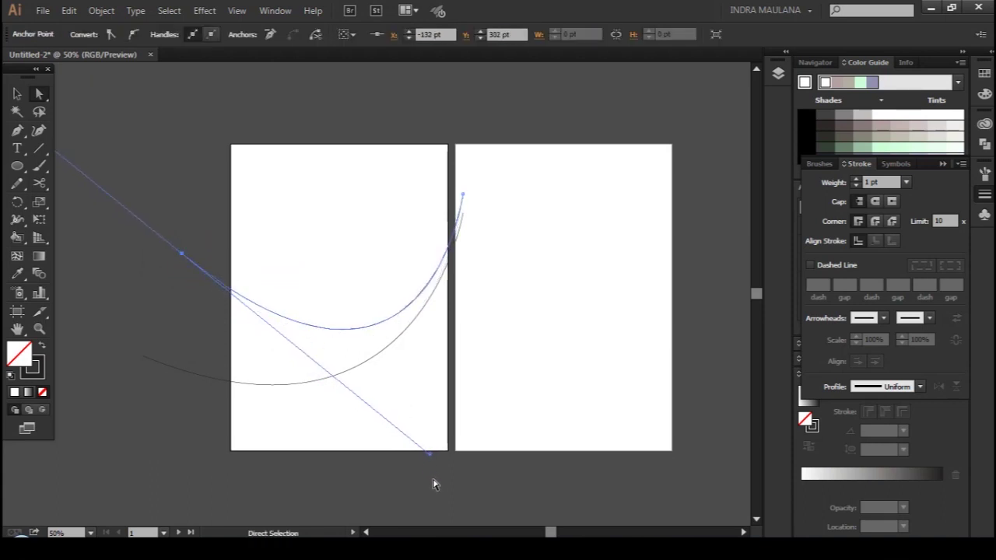
pyautogui.moveTo(431, 457); pyautogui.dragTo(429, 461)
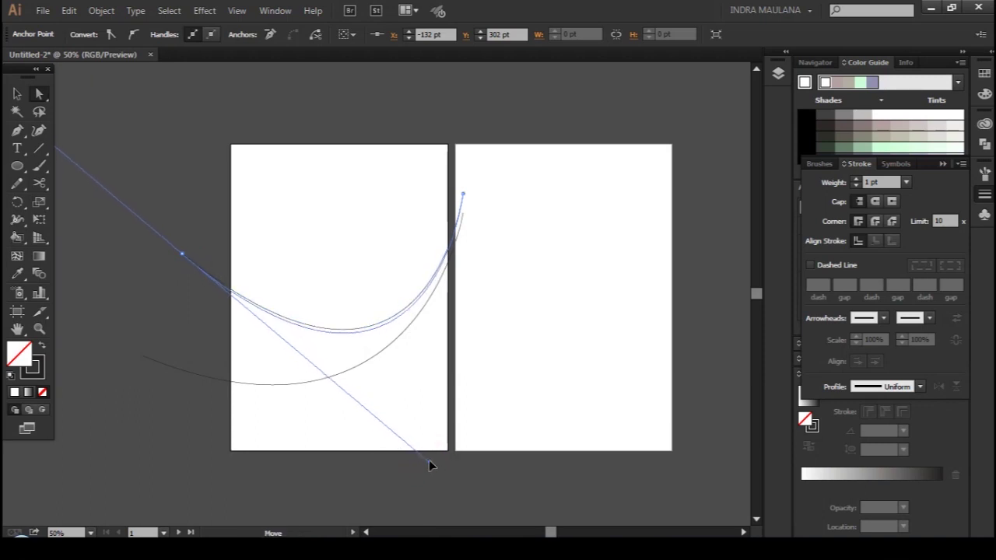
pyautogui.click(498, 352)
pyautogui.moveTo(485, 354); pyautogui.dragTo(484, 360)
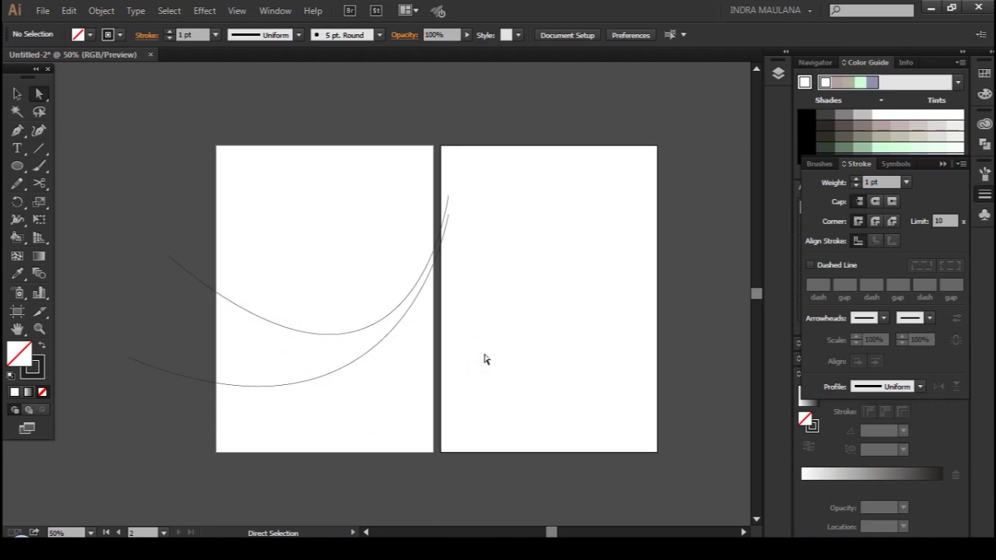
# Place a third curve copy above the others, raising its left anchor and deepening its dip
pyautogui.moveTo(364, 330); pyautogui.dragTo(372, 291)
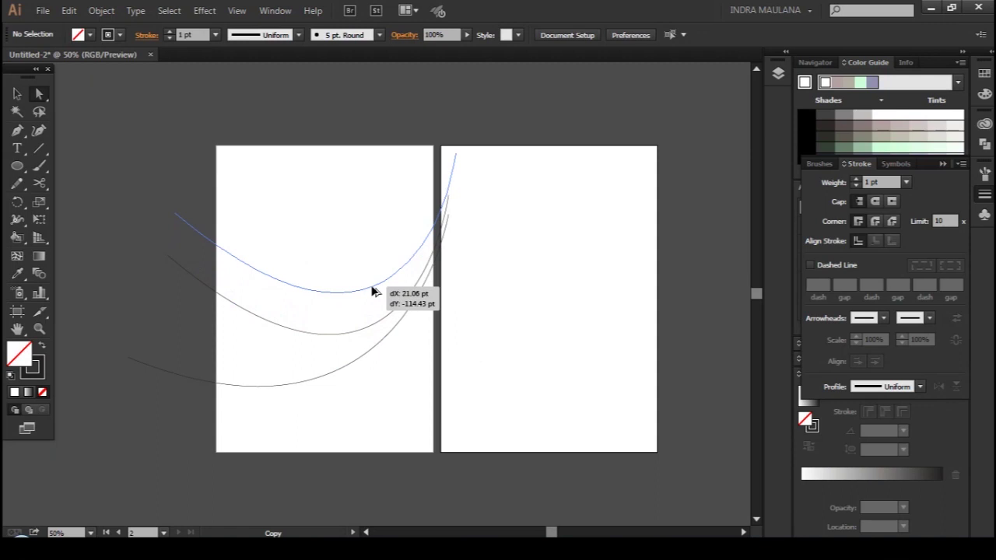
pyautogui.moveTo(372, 291); pyautogui.dragTo(384, 301)
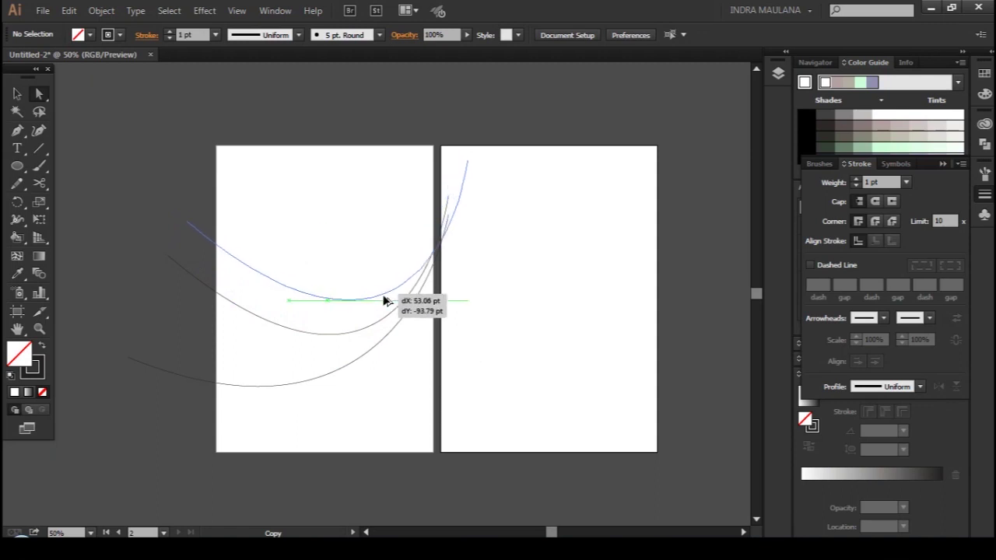
pyautogui.click(190, 222)
pyautogui.moveTo(190, 224)
pyautogui.mouseDown()
pyautogui.moveTo(173, 199)
pyautogui.moveTo(198, 172)
pyautogui.mouseUp()
pyautogui.moveTo(296, 307); pyautogui.dragTo(340, 253)
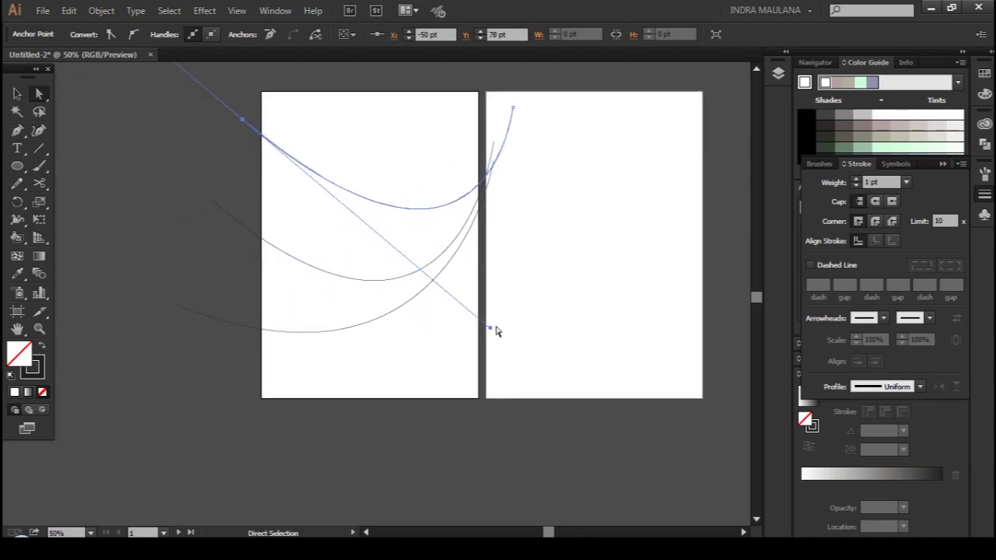
pyautogui.moveTo(489, 333); pyautogui.dragTo(438, 385)
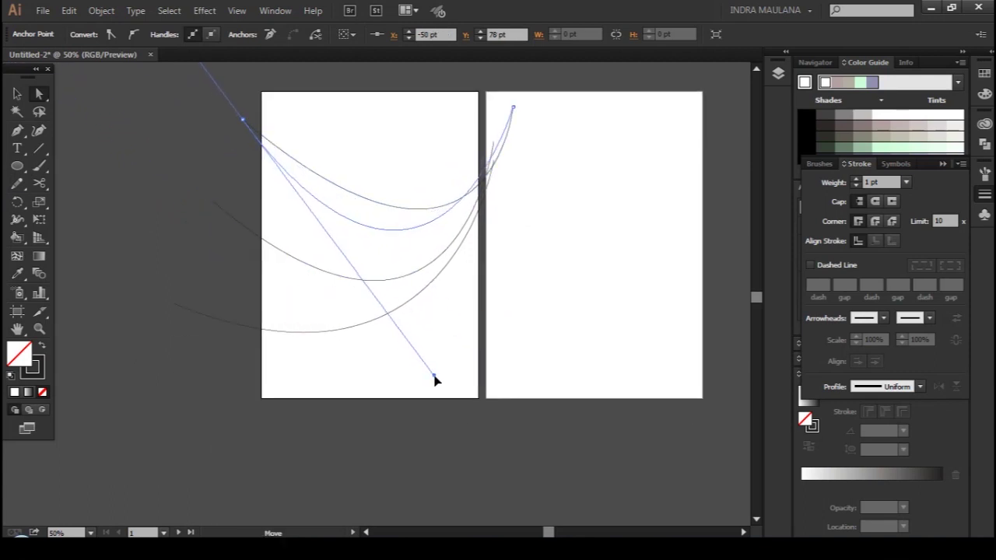
pyautogui.moveTo(437, 384); pyautogui.dragTo(445, 387)
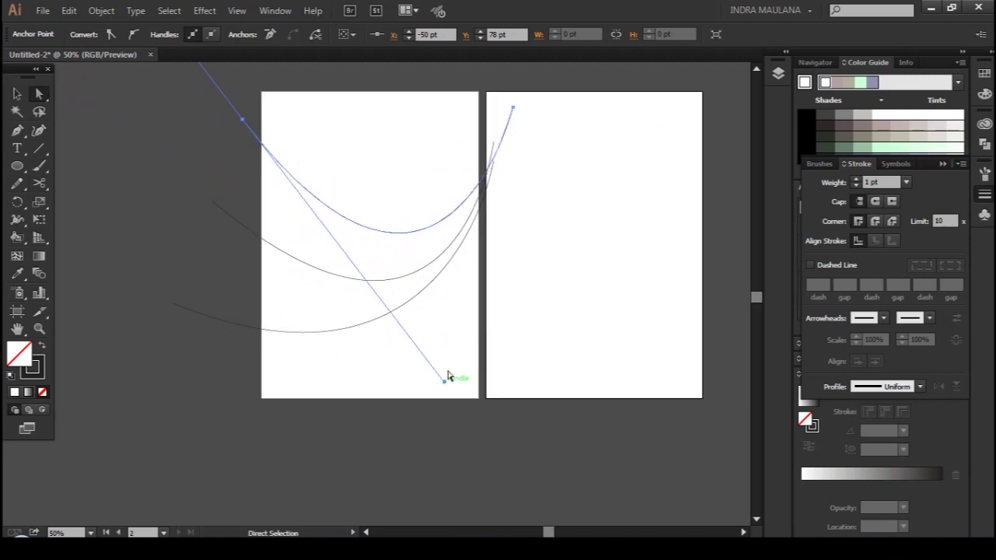
# Adjust the top curve's anchors and handles into a smooth, deeper arc
pyautogui.moveTo(509, 291); pyautogui.dragTo(489, 331)
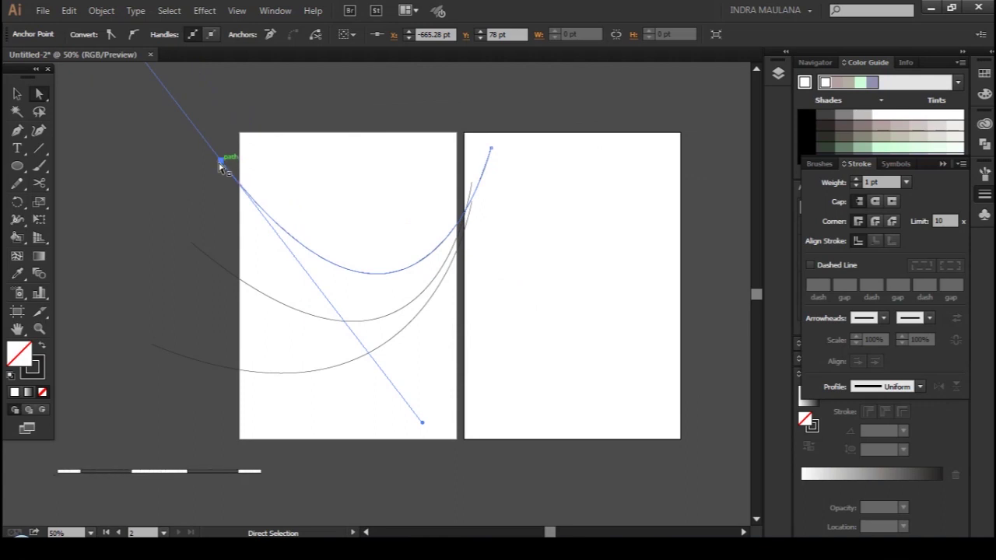
pyautogui.moveTo(229, 173); pyautogui.dragTo(254, 194)
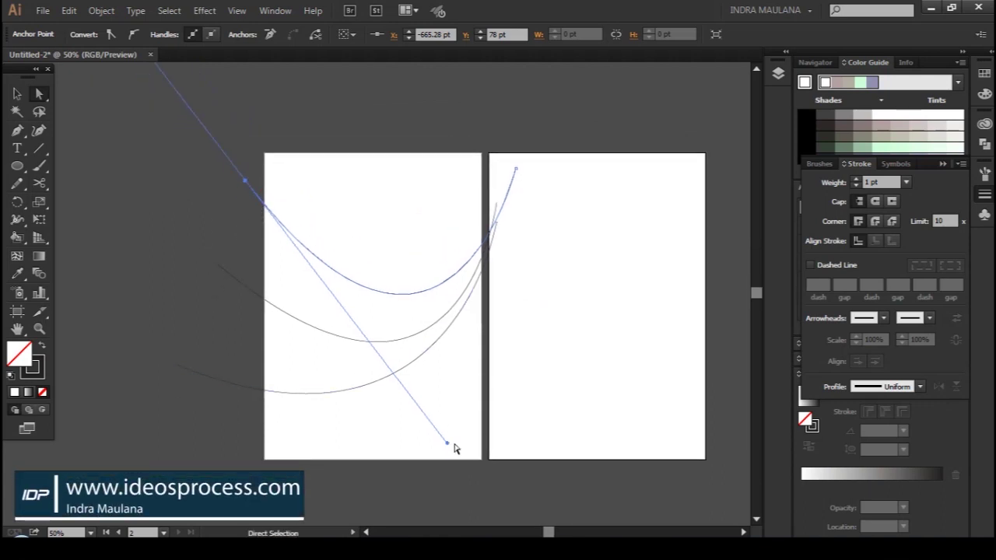
pyautogui.moveTo(448, 443); pyautogui.dragTo(395, 444)
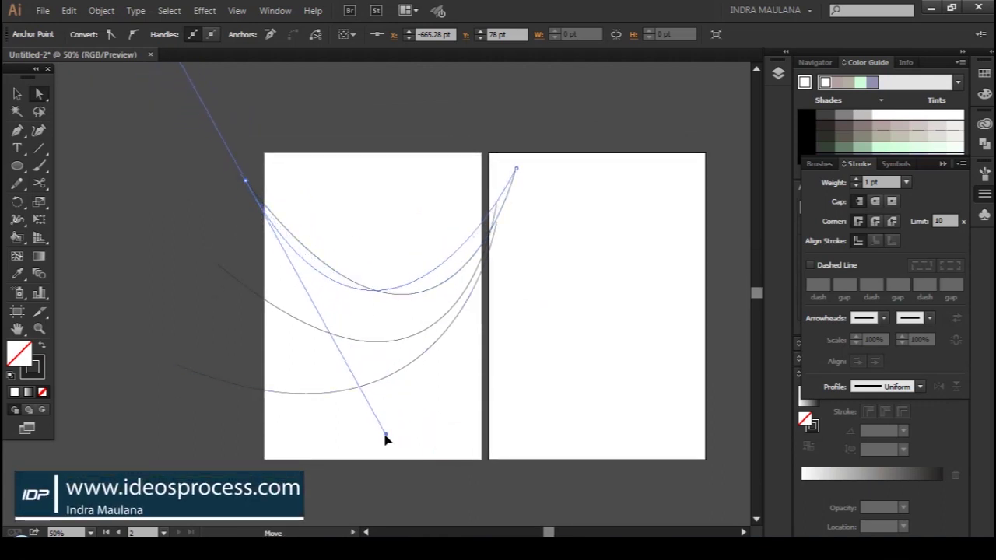
pyautogui.click(503, 340)
pyautogui.click(382, 294)
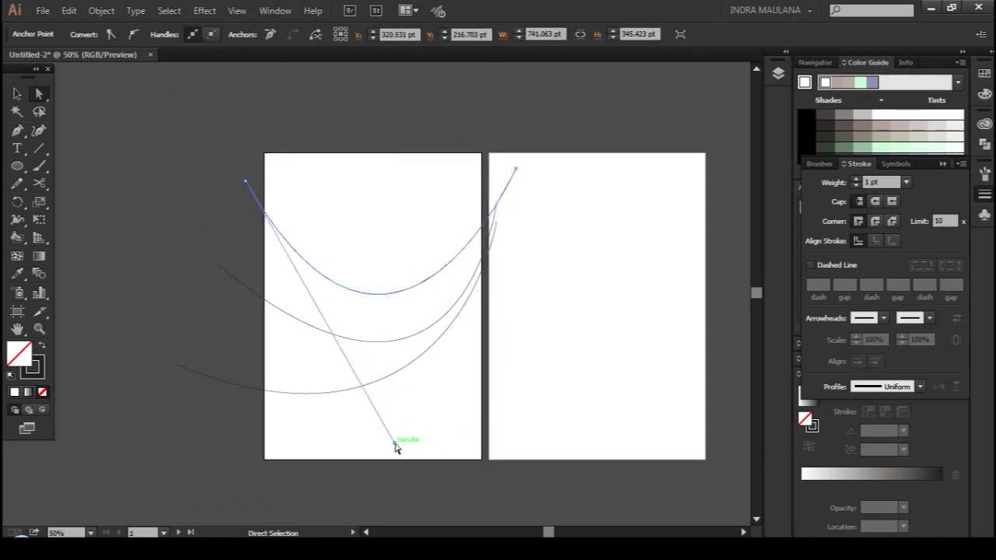
pyautogui.moveTo(396, 446); pyautogui.dragTo(462, 457)
pyautogui.click(567, 377)
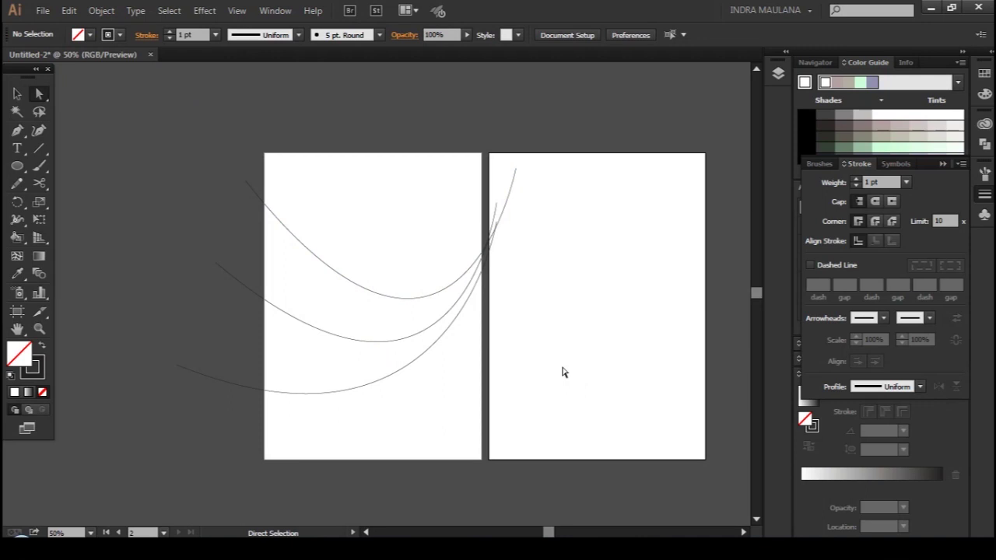
# Draw an unfilled 500 × 500 pt circle over the three waves and tilt it slightly
pyautogui.click(17, 166)
pyautogui.moveTo(381, 244)
pyautogui.mouseDown()
pyautogui.moveTo(455, 347)
pyautogui.moveTo(469, 342)
pyautogui.moveTo(462, 364)
pyautogui.mouseUp()
pyautogui.hotkey('alt', 'space')
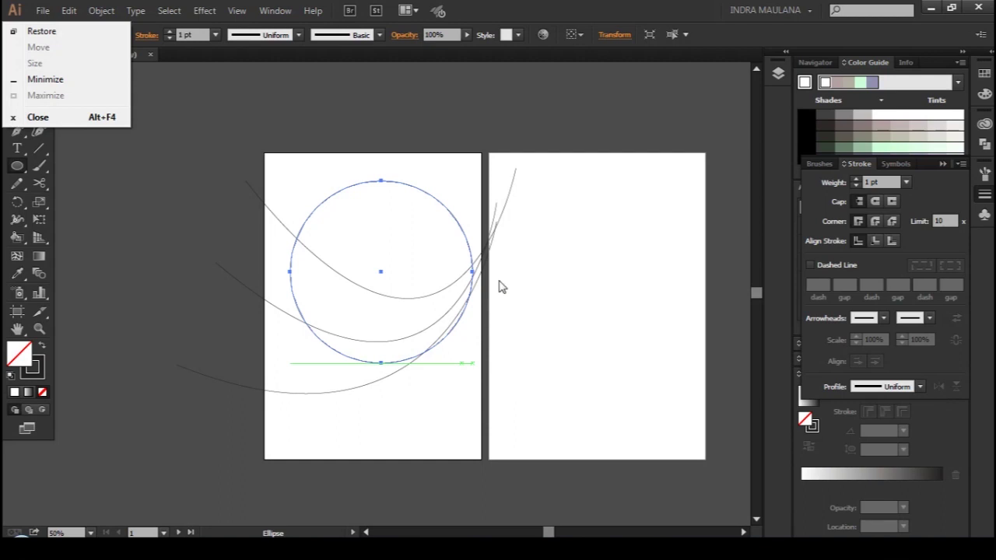
pyautogui.click(17, 166)
pyautogui.click(17, 93)
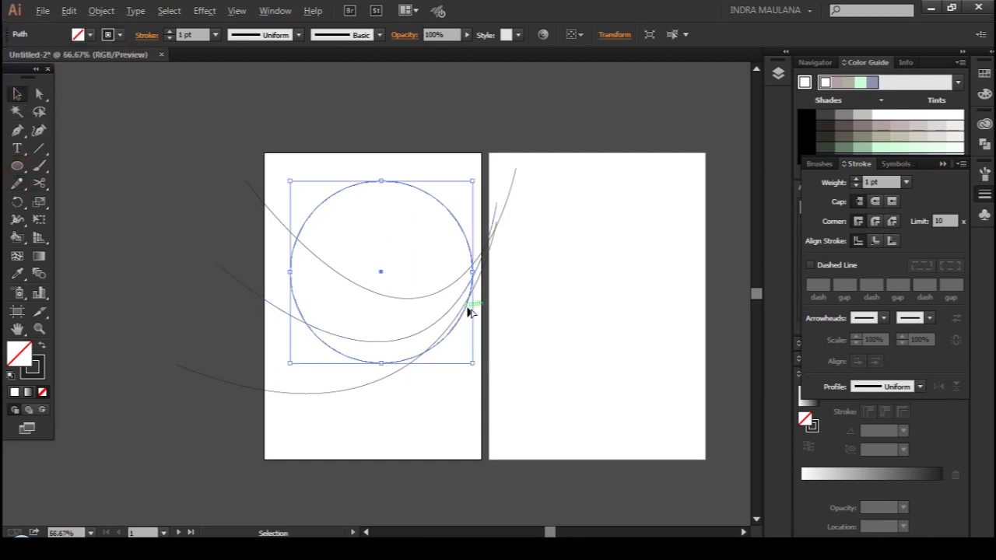
pyautogui.scroll(1, 477, 342)
pyautogui.click(480, 380)
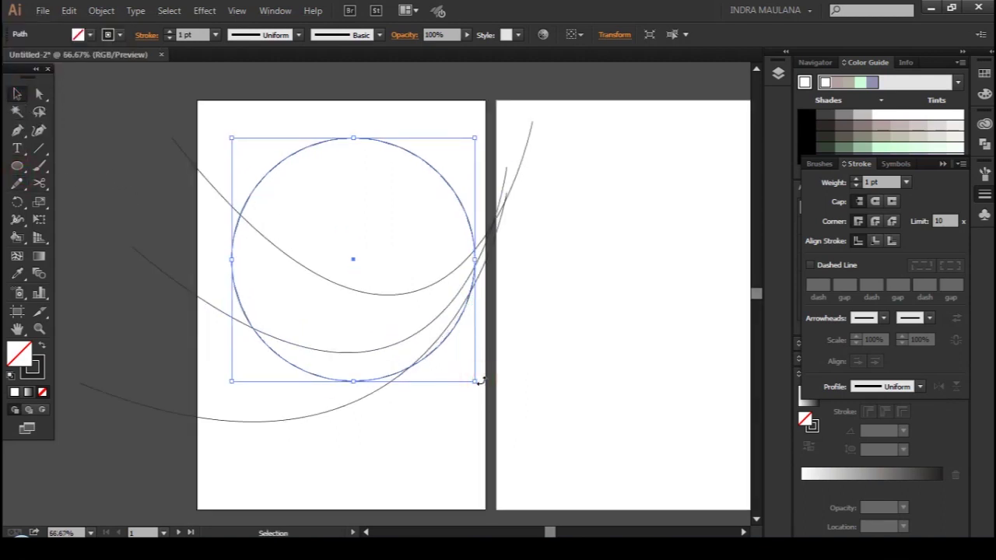
pyautogui.moveTo(480, 381); pyautogui.dragTo(488, 376)
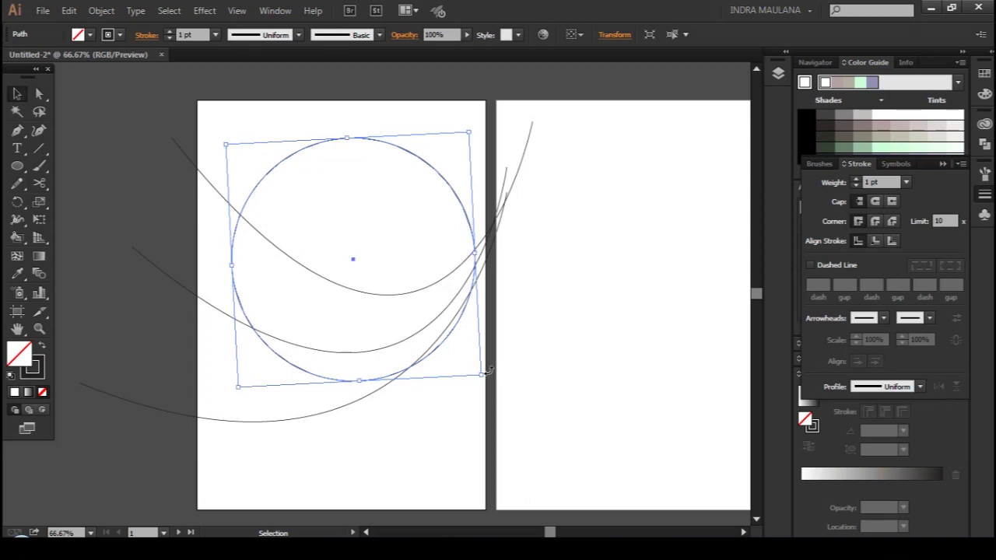
pyautogui.click(290, 298)
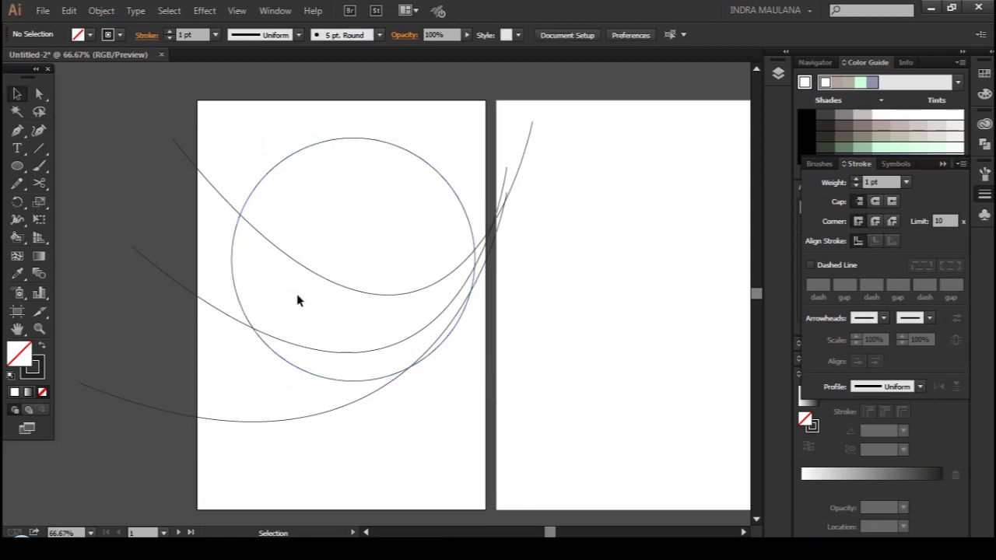
pyautogui.moveTo(294, 292); pyautogui.dragTo(281, 305)
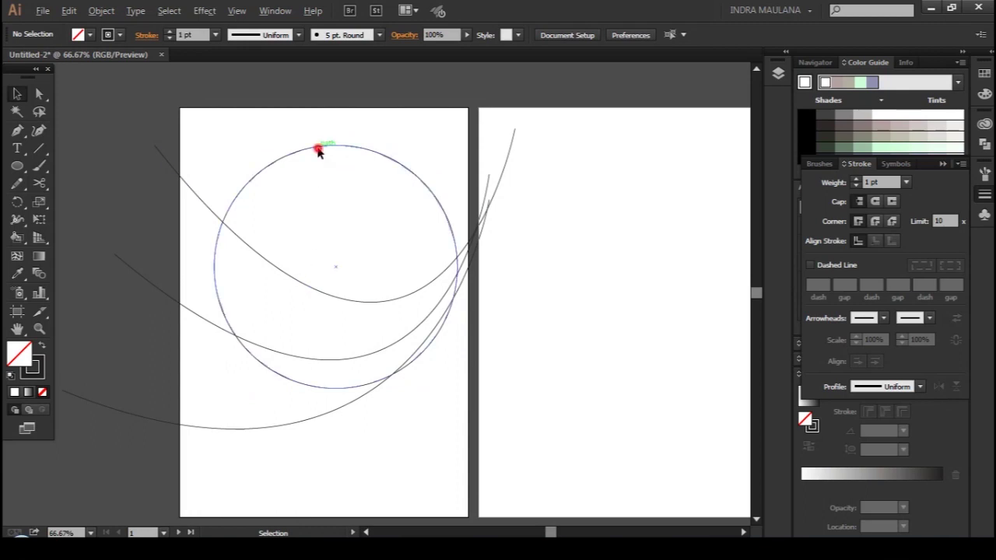
# Duplicate the circle, enlarge the copy, and position it past the artboard's top-left with a slight rotation
pyautogui.moveTo(318, 153); pyautogui.dragTo(330, 95)
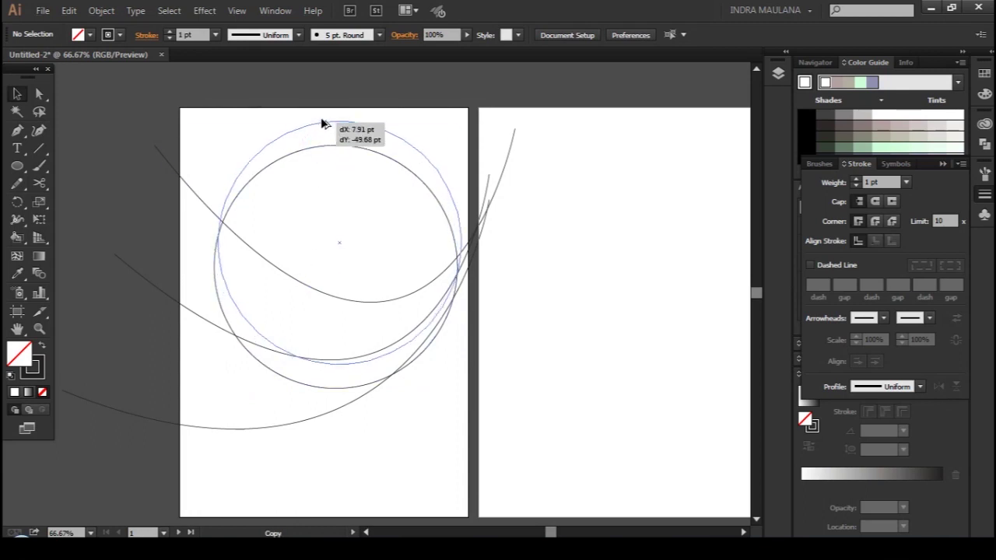
pyautogui.press('alt')
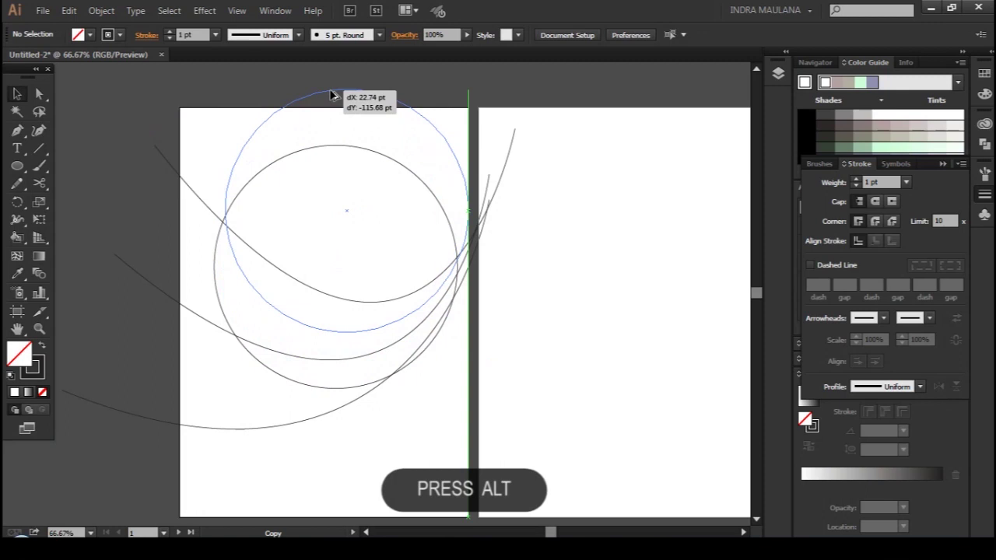
pyautogui.hotkey('ctrl', '-')
pyautogui.moveTo(273, 148)
pyautogui.mouseDown()
pyautogui.moveTo(184, 93)
pyautogui.moveTo(208, 88)
pyautogui.mouseUp()
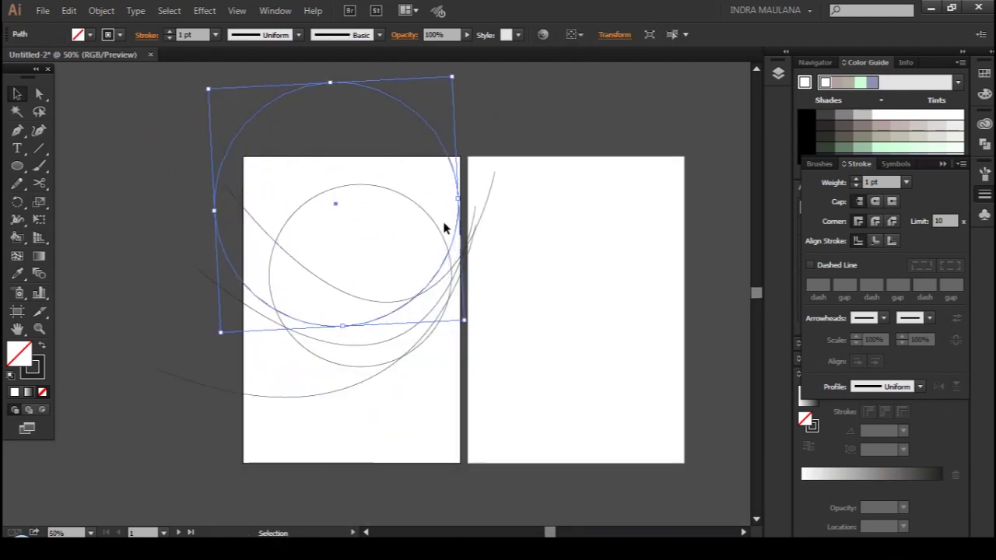
pyautogui.keyDown('alt'); pyautogui.scroll(1, 492, 227); pyautogui.keyUp('alt')
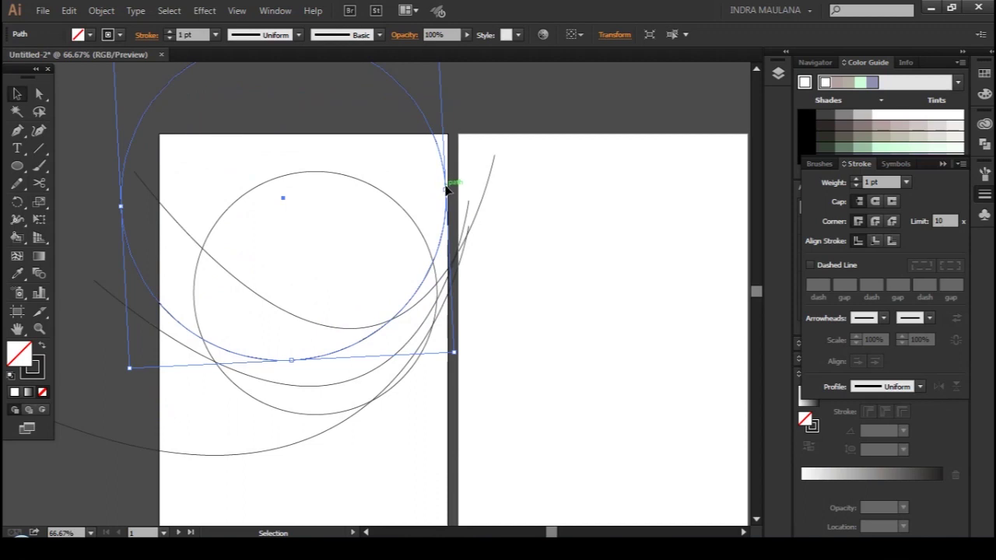
pyautogui.moveTo(445, 181); pyautogui.dragTo(438, 216)
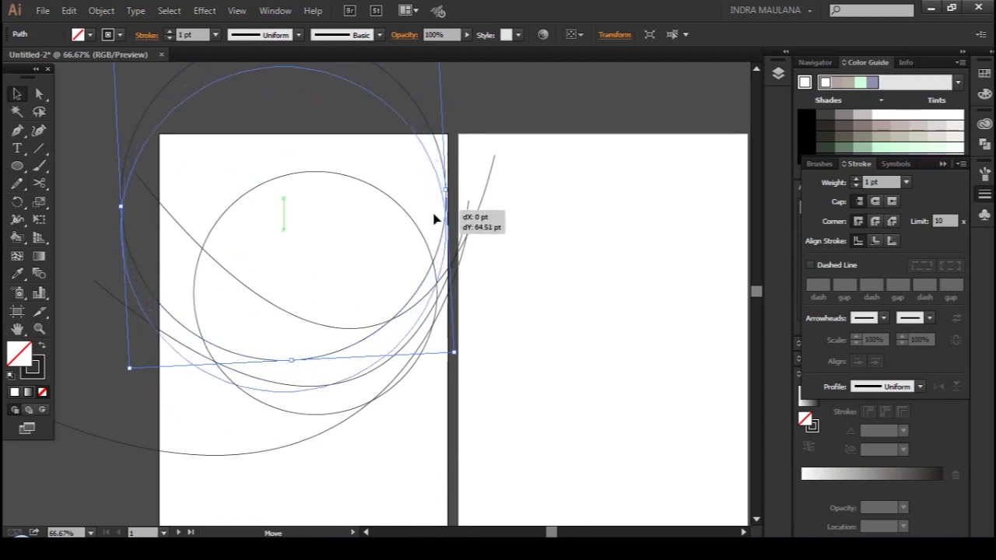
pyautogui.moveTo(437, 210); pyautogui.dragTo(429, 233)
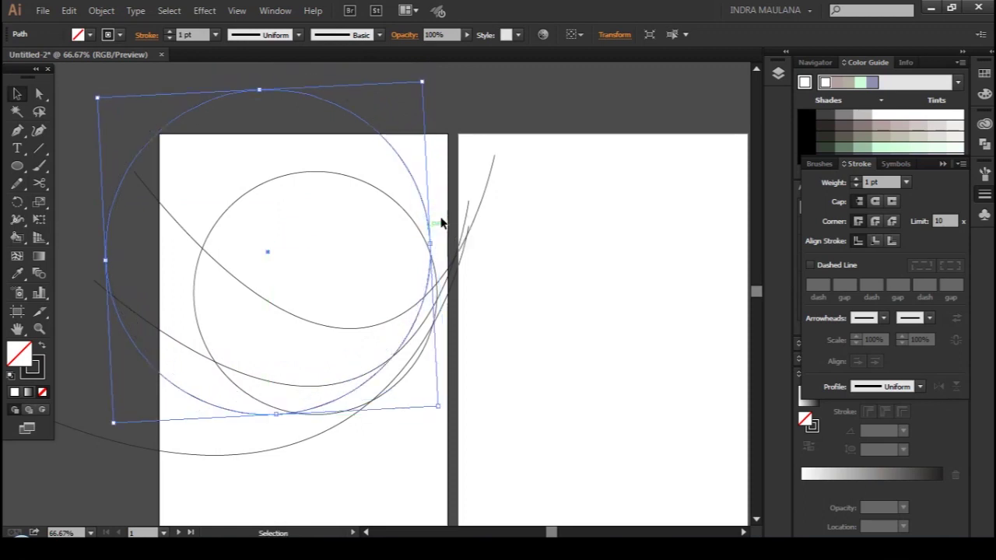
pyautogui.moveTo(427, 74); pyautogui.dragTo(445, 91)
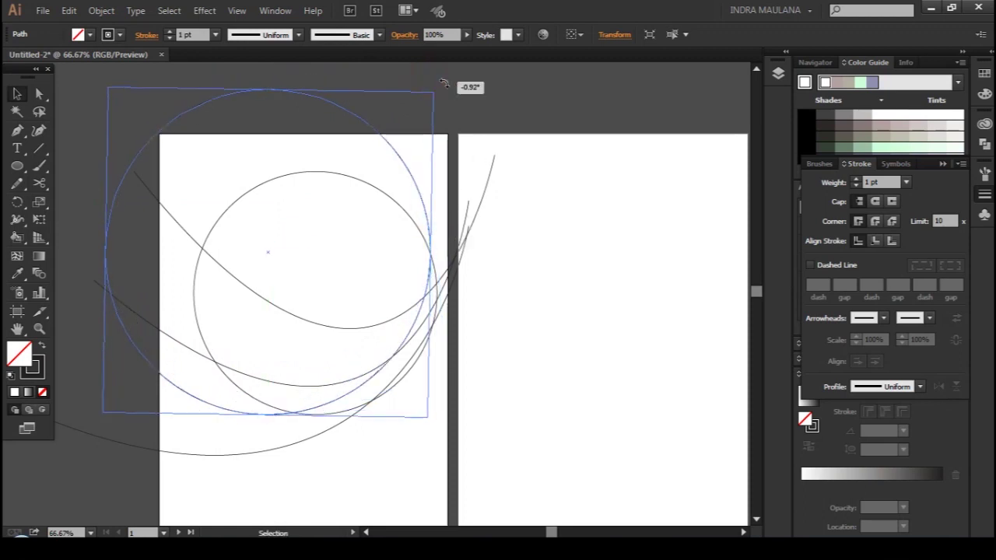
pyautogui.click(523, 129)
pyautogui.scroll(-1, 347, 150)
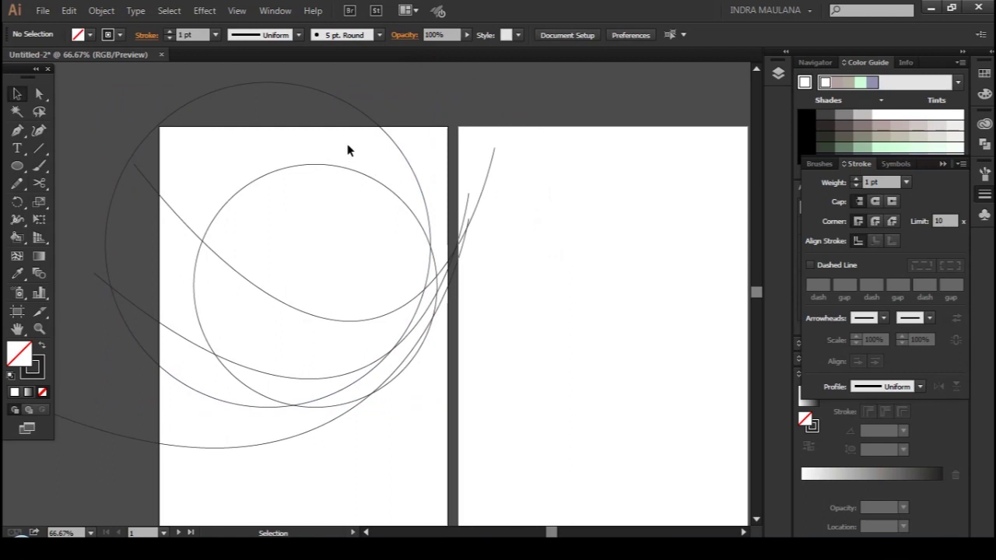
pyautogui.click(357, 103)
pyautogui.press('c')
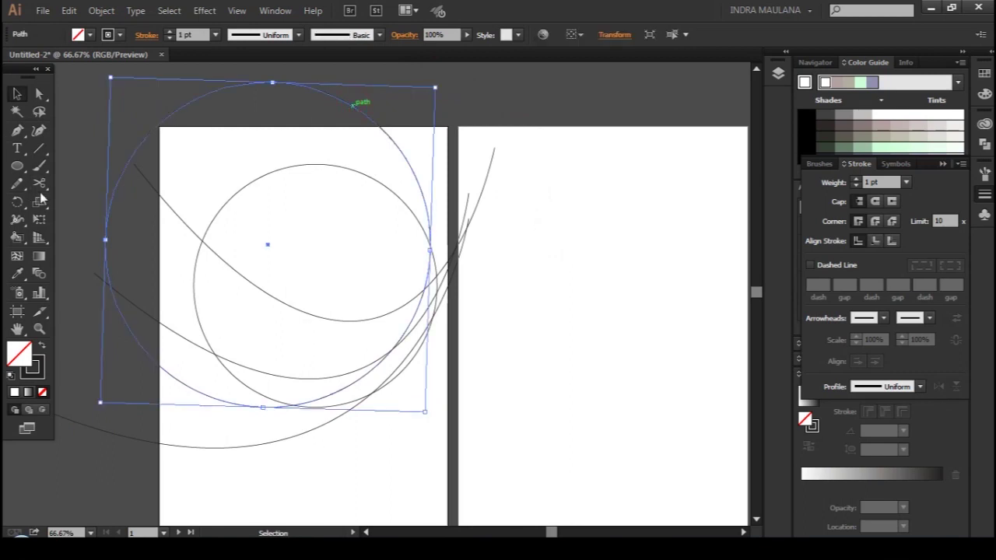
# Cut the outer circle at its left and right points and delete its lower arc
pyautogui.click(429, 250)
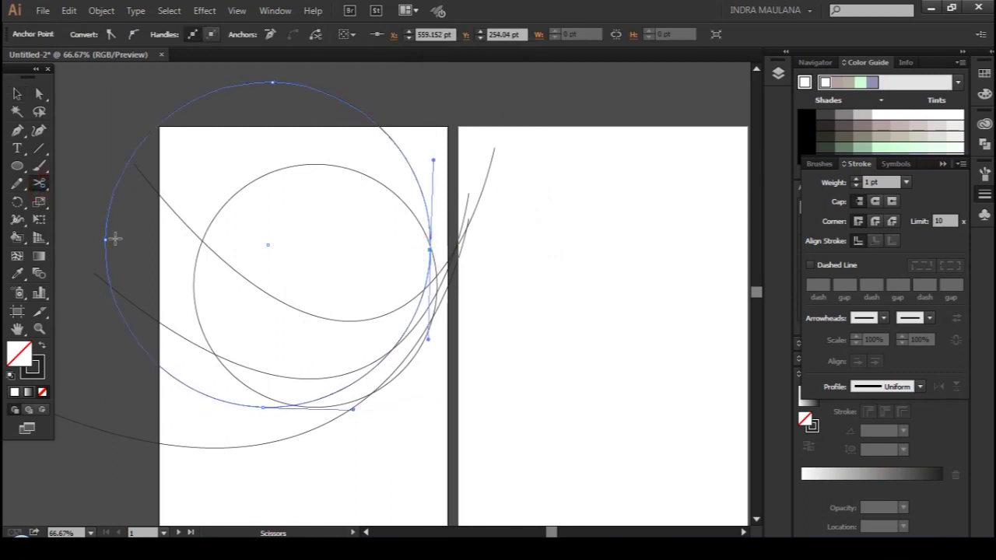
pyautogui.click(105, 239)
pyautogui.click(14, 94)
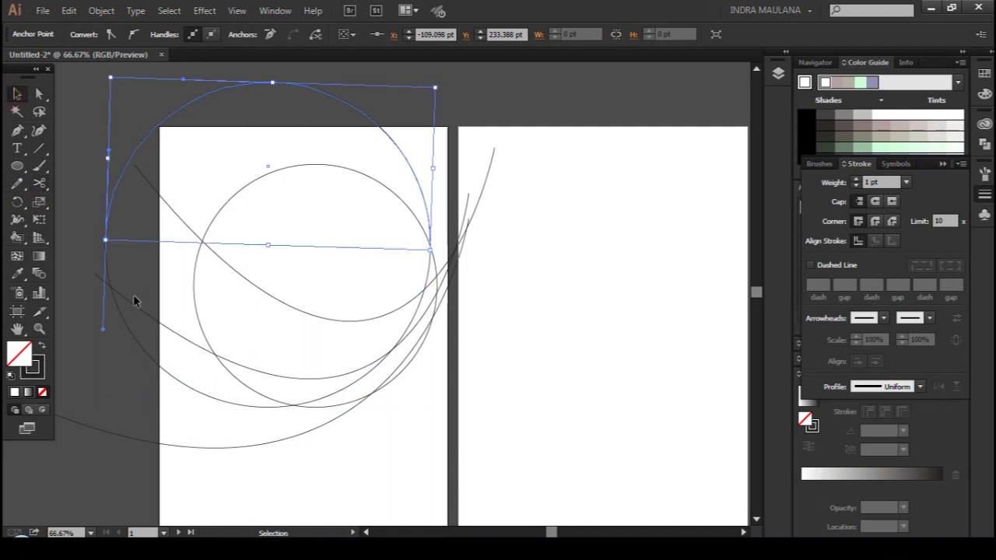
pyautogui.click(132, 329)
pyautogui.press('Delete')
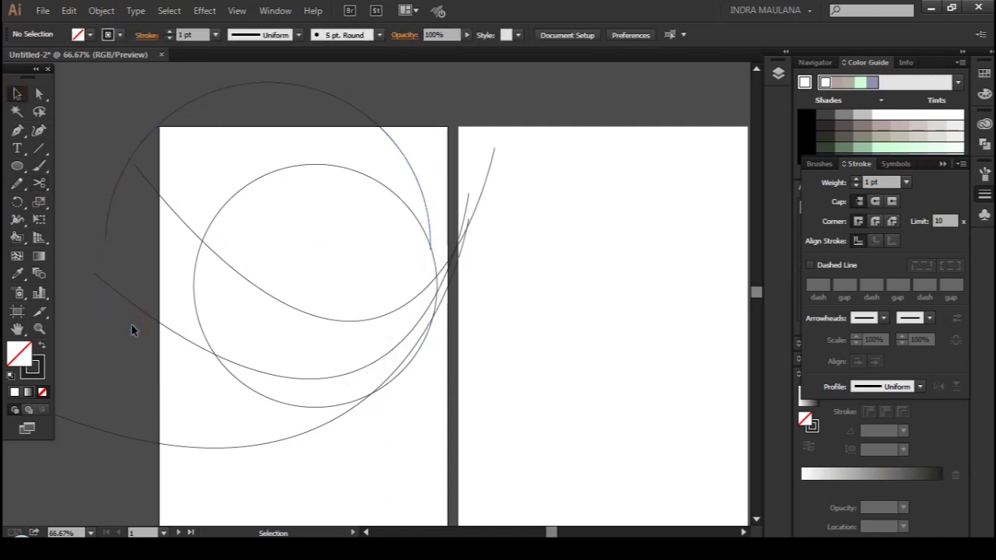
# Cut the inner circle at its left and right points and delete its bottom arc
pyautogui.click(39, 183)
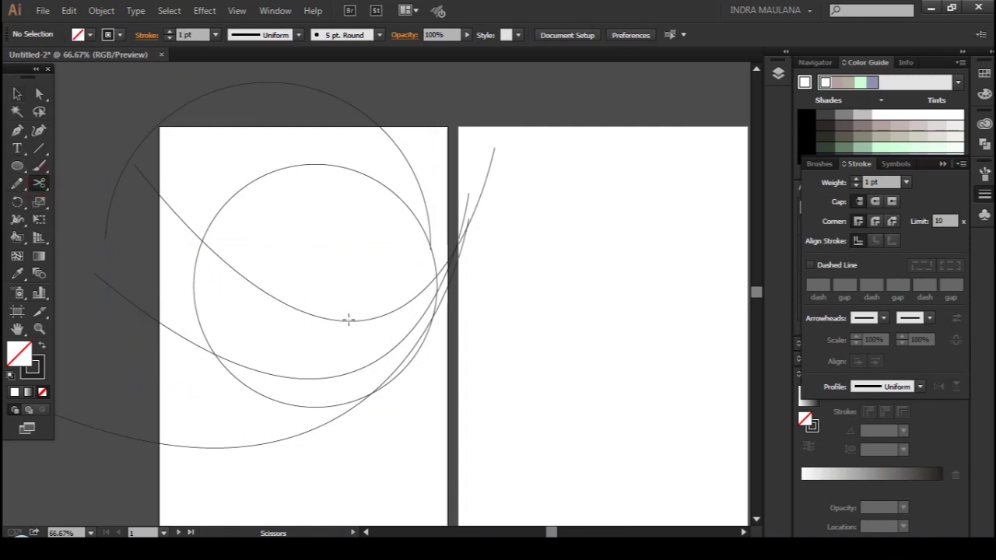
pyautogui.click(413, 211)
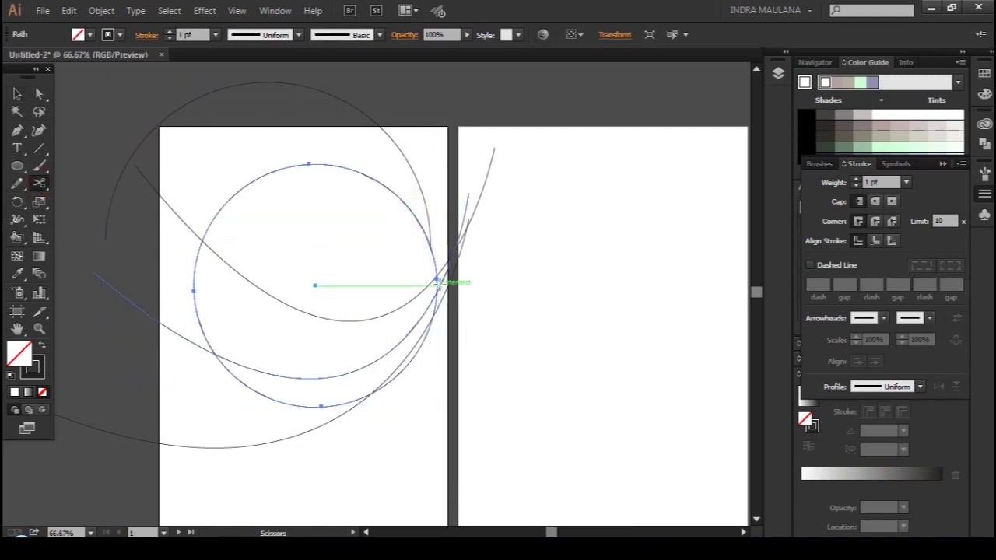
pyautogui.click(437, 278)
pyautogui.click(194, 290)
pyautogui.keyDown('ctrl'); pyautogui.click(293, 408); pyautogui.keyUp('ctrl')
pyautogui.press('Delete')
pyautogui.scroll(-1, 294, 408)
pyautogui.moveTo(300, 416)
pyautogui.mouseDown()
pyautogui.moveTo(307, 362)
pyautogui.moveTo(290, 371)
pyautogui.mouseUp()
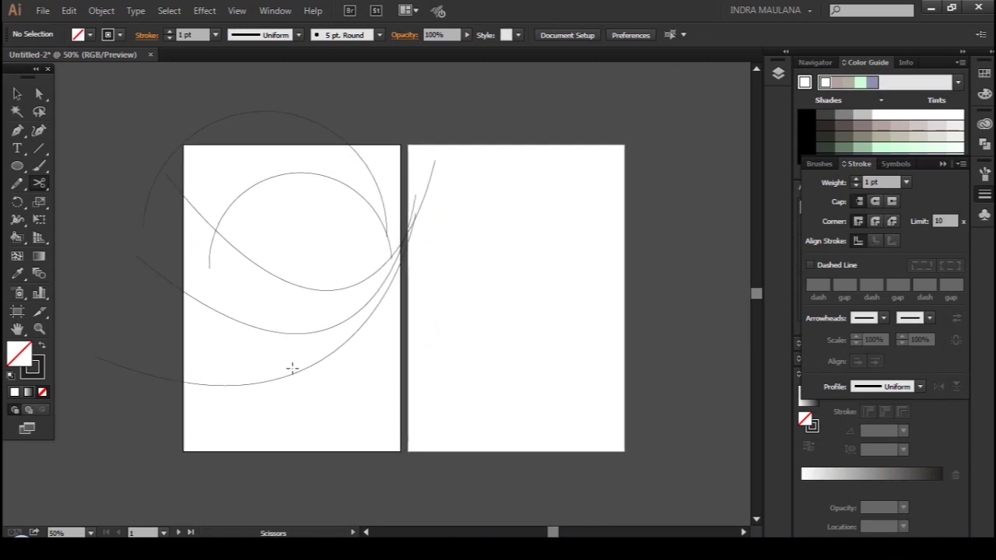
# Draw a rectangle covering the first artboard and make it and all curves one Live Paint group
pyautogui.moveTo(16, 165); pyautogui.dragTo(74, 163)
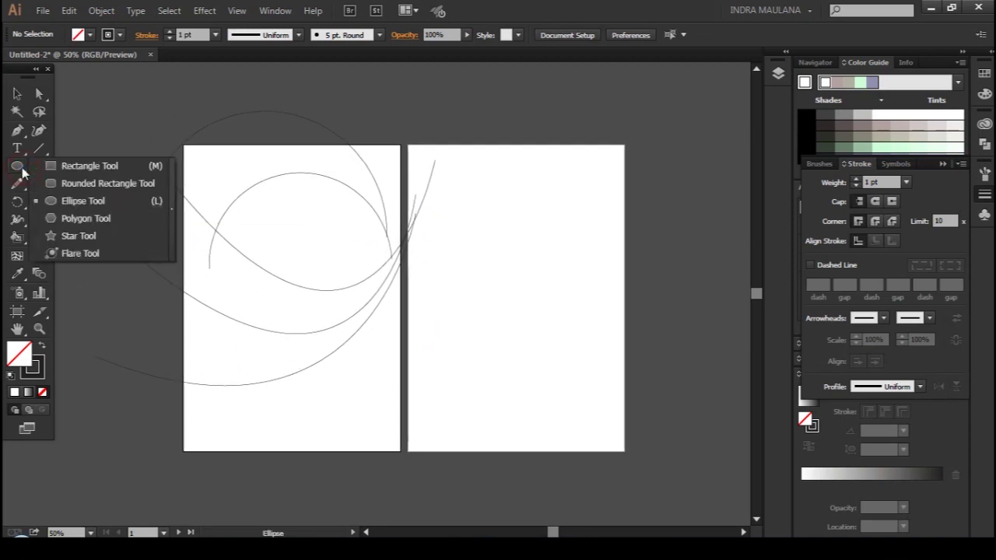
pyautogui.moveTo(182, 145); pyautogui.dragTo(400, 451)
pyautogui.click(19, 94)
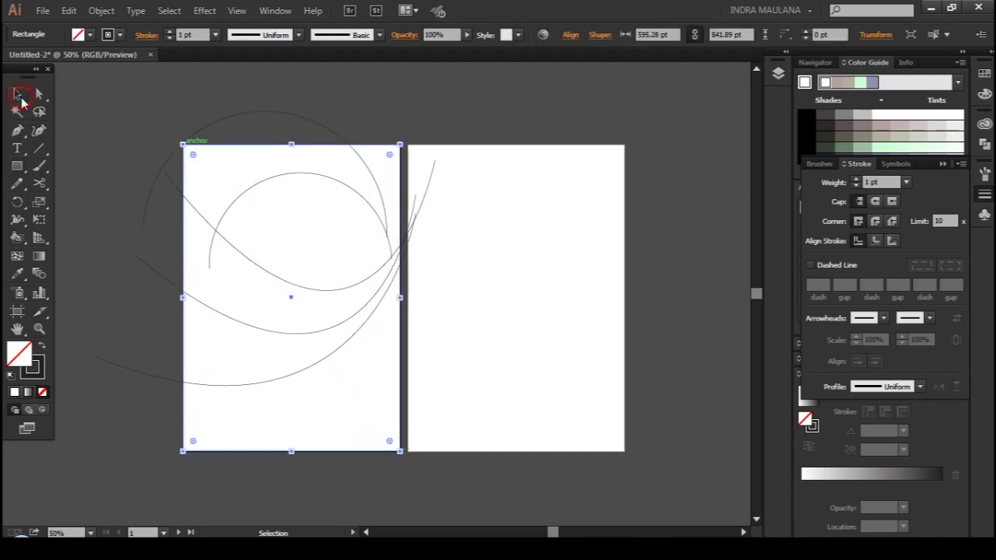
pyautogui.moveTo(155, 84); pyautogui.dragTo(487, 483)
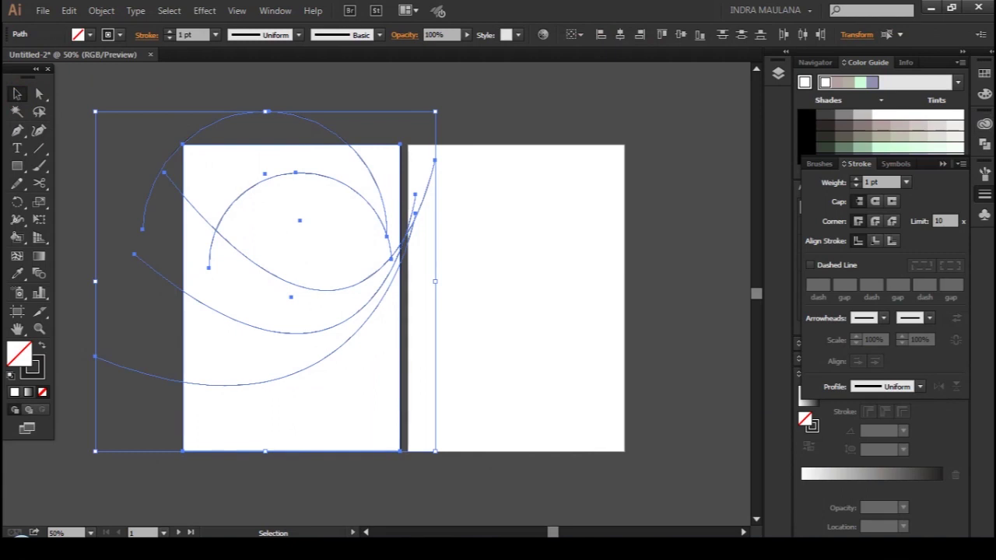
pyautogui.click(92, 11)
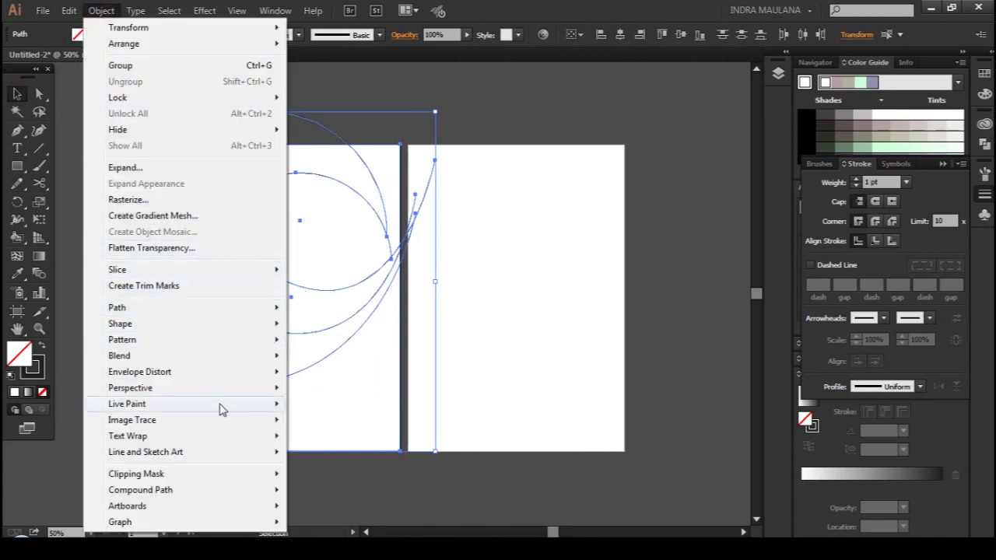
pyautogui.click(395, 410)
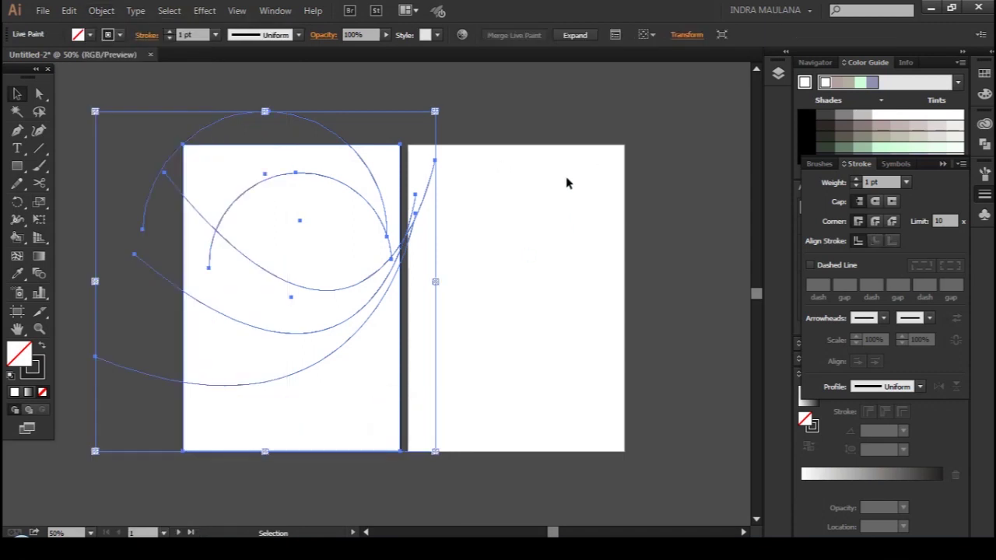
# Fill the lower wave region orange and the upper wave region light orange
pyautogui.click(989, 81)
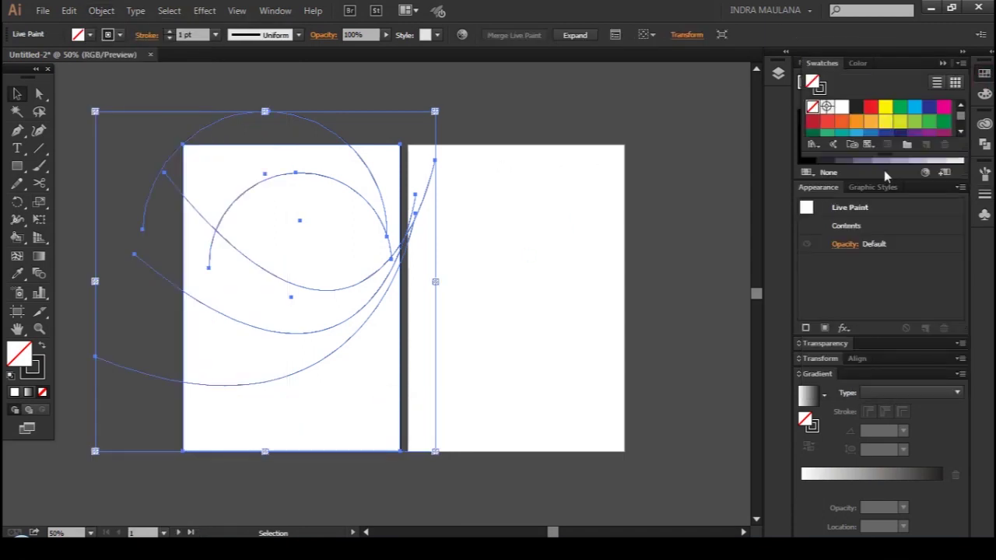
pyautogui.moveTo(892, 153); pyautogui.dragTo(887, 193)
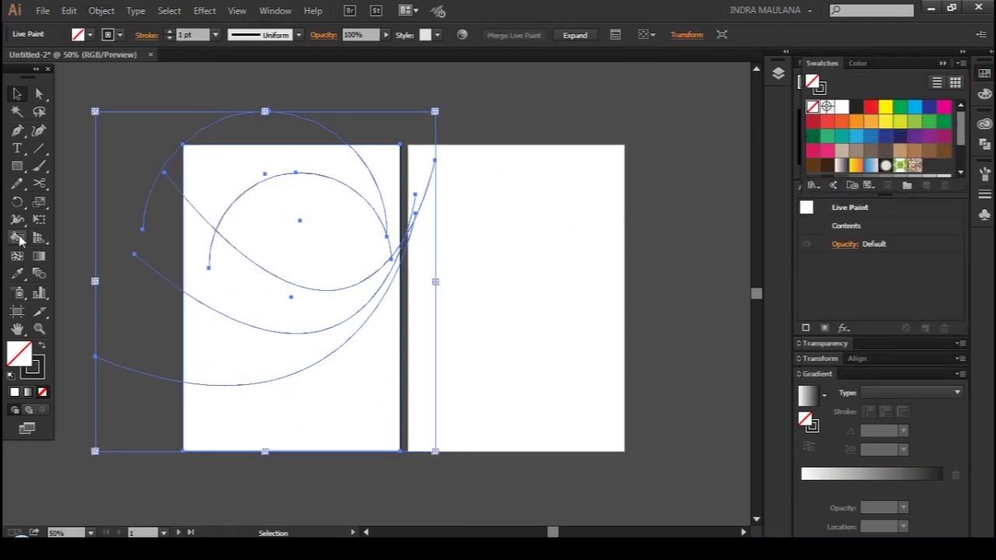
pyautogui.click(17, 237)
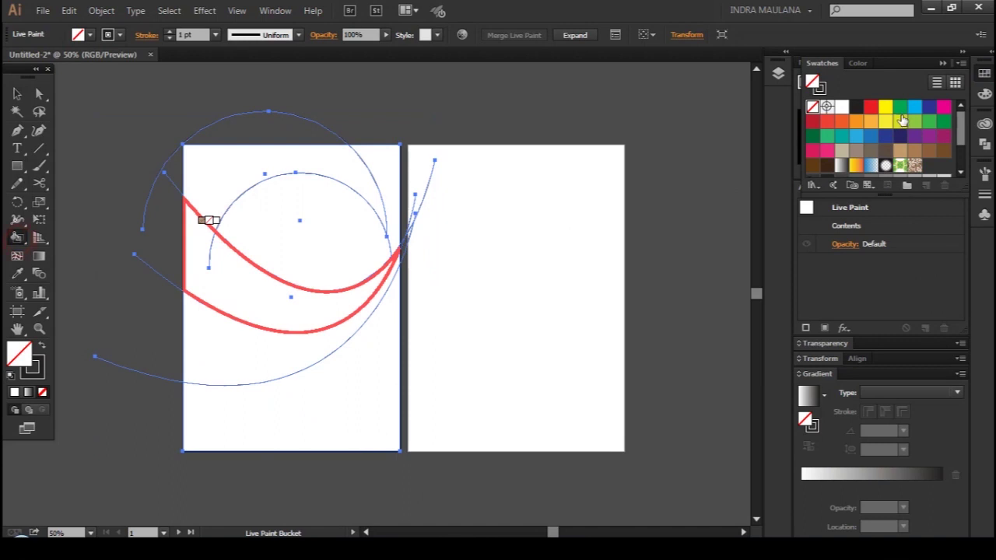
pyautogui.click(857, 124)
pyautogui.click(201, 343)
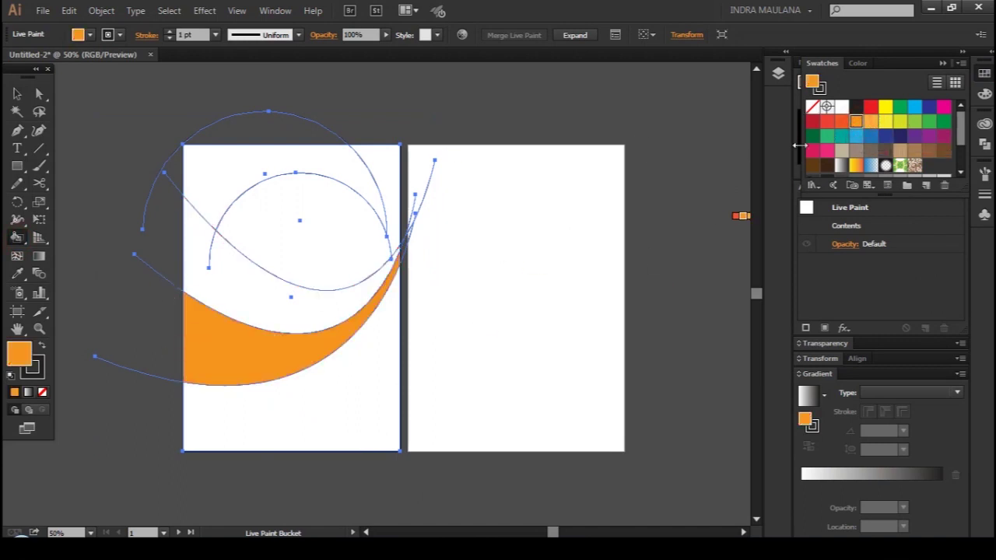
pyautogui.click(869, 127)
pyautogui.click(263, 282)
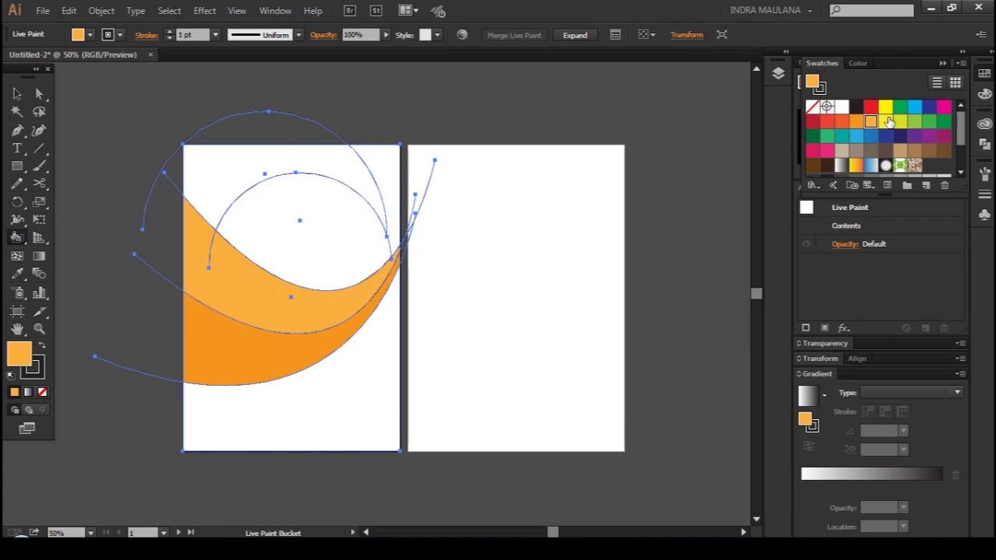
# Fill the circle region yellow, the top-left yellow-green and the top-right corner green
pyautogui.press('Right')
pyautogui.click(347, 225)
pyautogui.press('Right')
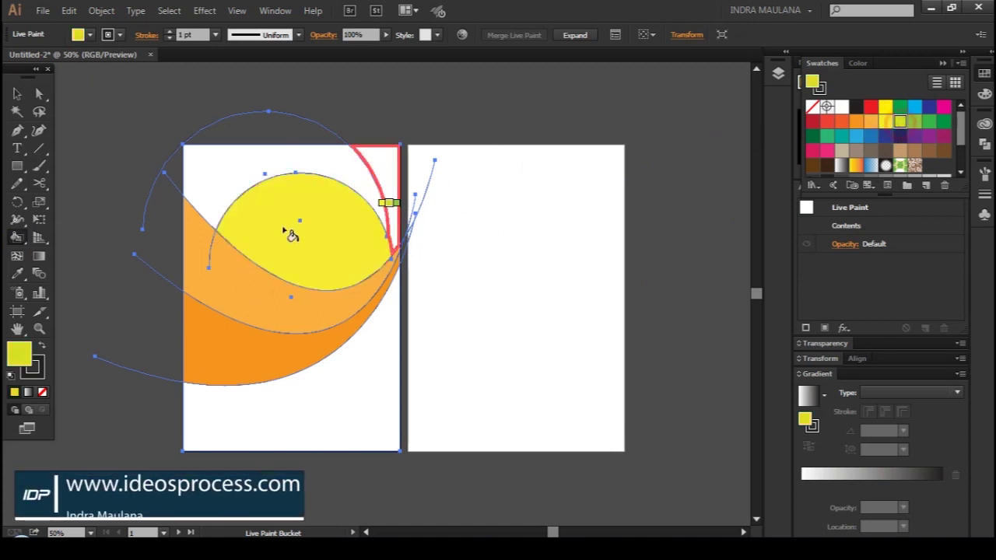
pyautogui.click(319, 175)
pyautogui.click(915, 122)
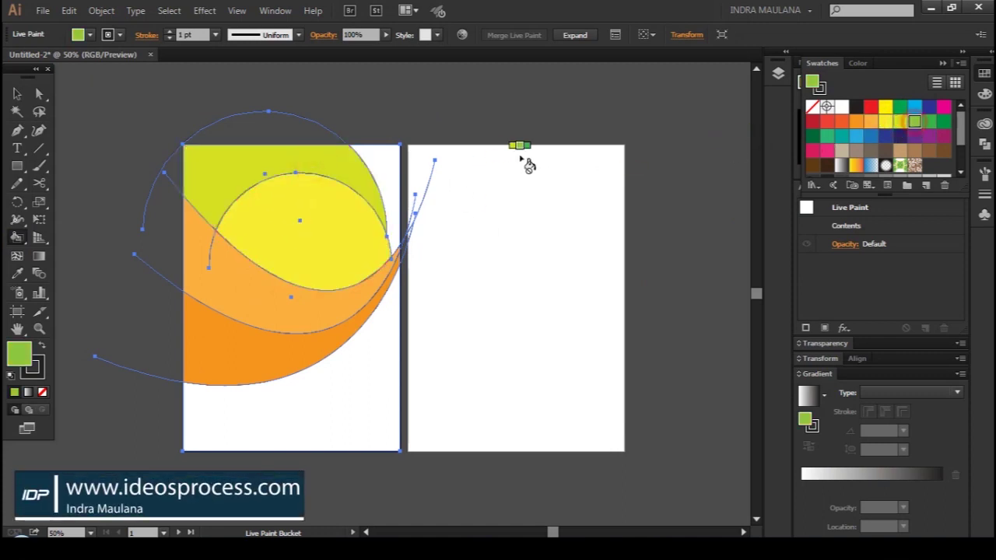
pyautogui.click(389, 171)
pyautogui.press('v')
pyautogui.click(142, 371)
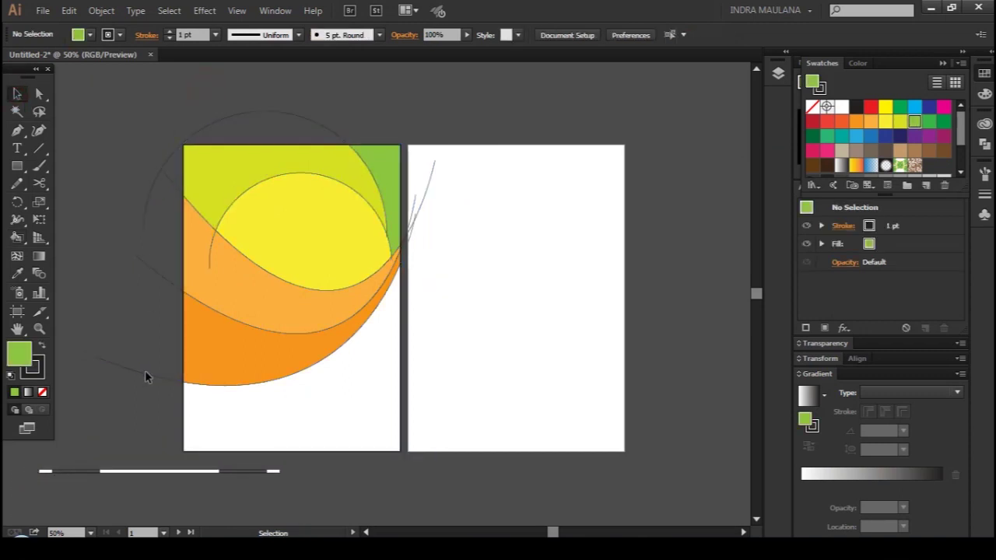
pyautogui.click(311, 304)
# Remove the painted shapes' stroke and expand the Live Paint artwork
pyautogui.click(120, 34)
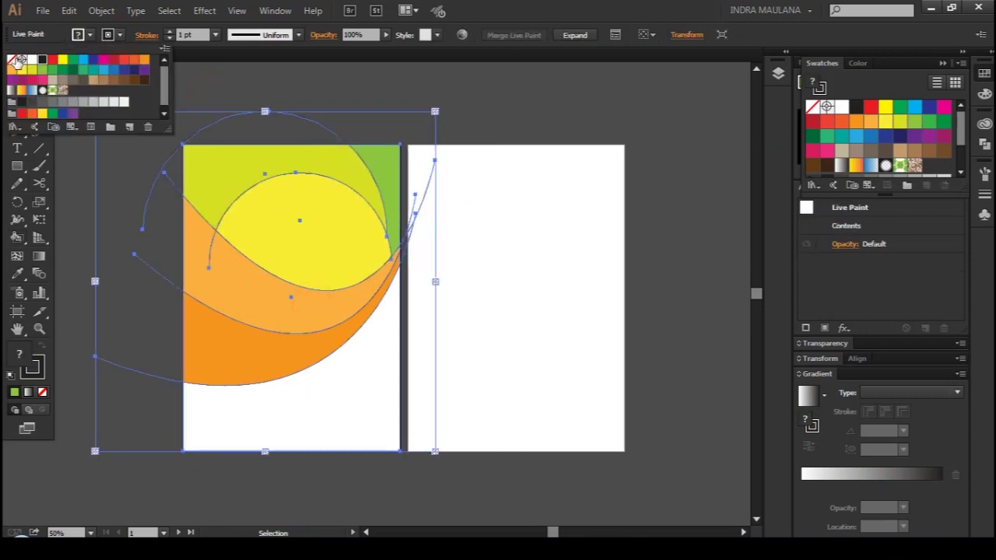
pyautogui.click(314, 85)
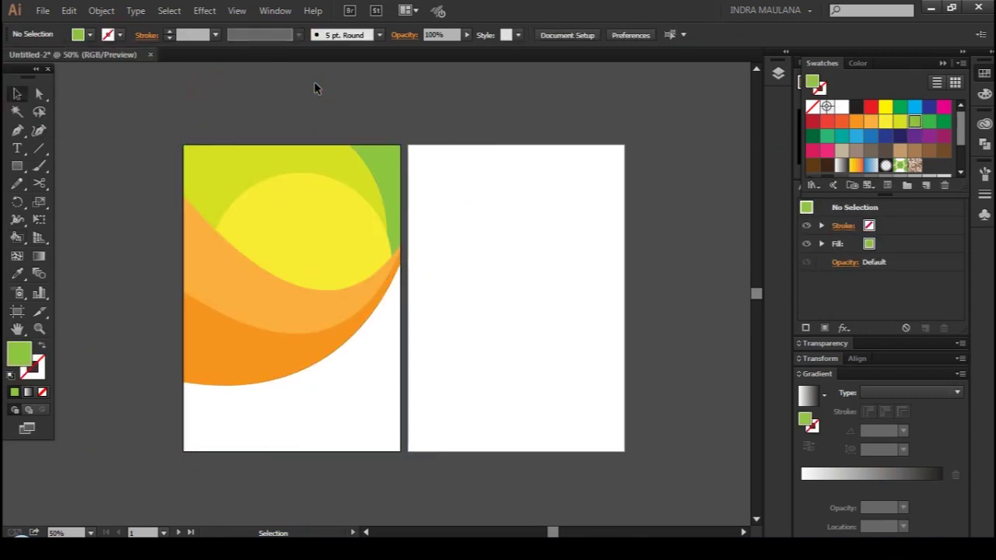
pyautogui.click(319, 169)
pyautogui.click(101, 10)
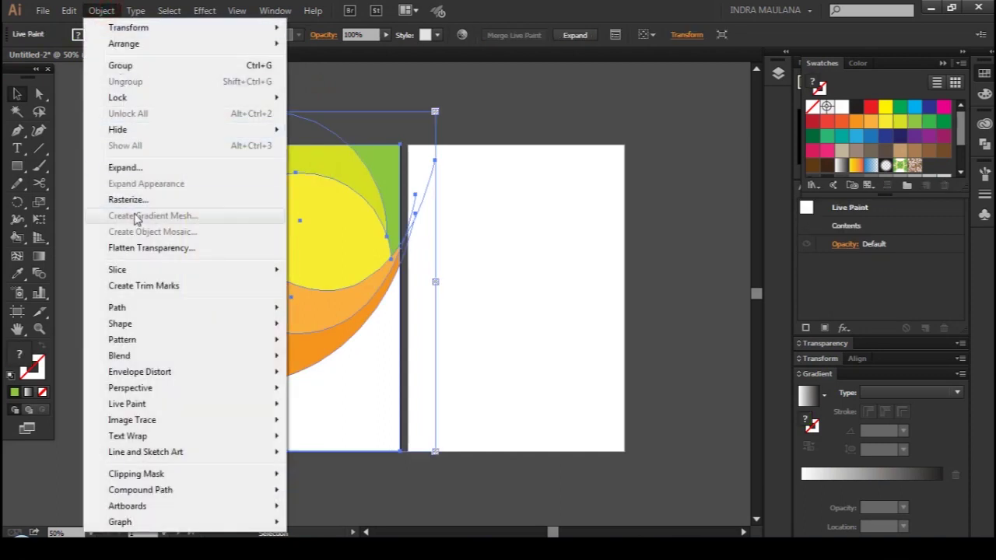
pyautogui.click(125, 167)
pyautogui.click(452, 344)
# Ungroup the expanded shapes twice, then select the upper wave shapes on the cover
pyautogui.rightClick(264, 204)
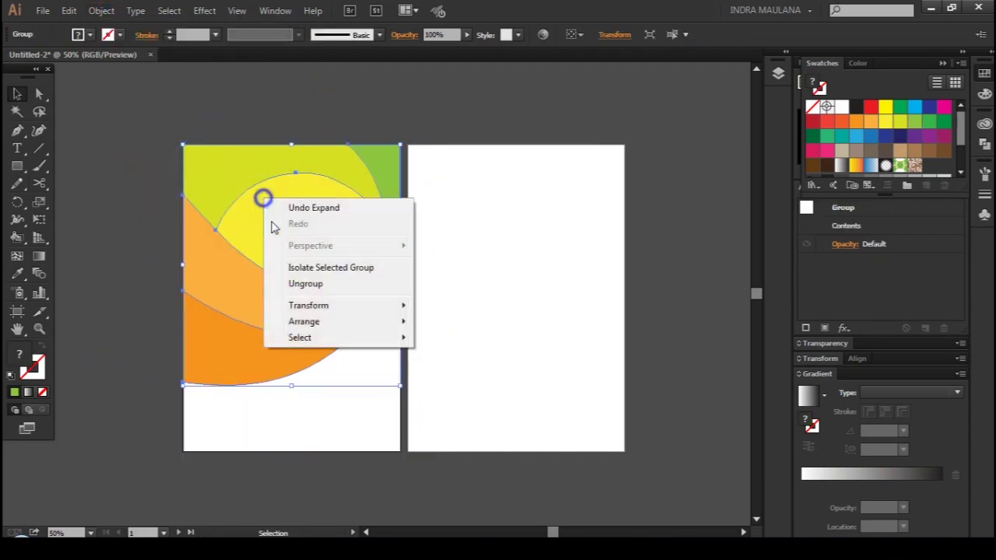
pyautogui.click(318, 287)
pyautogui.rightClick(299, 189)
pyautogui.click(333, 278)
pyautogui.rightClick(336, 225)
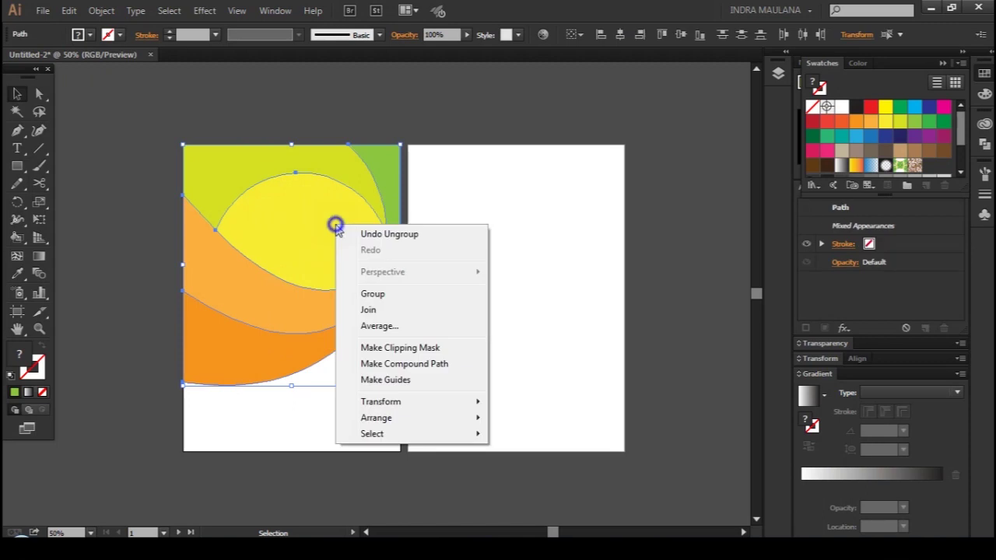
pyautogui.click(596, 180)
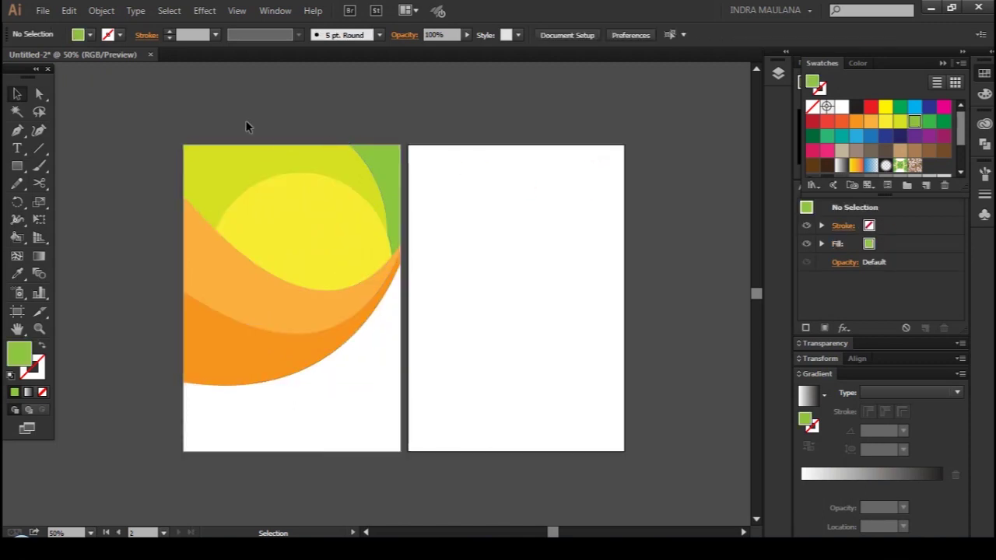
pyautogui.moveTo(199, 103); pyautogui.dragTo(365, 288)
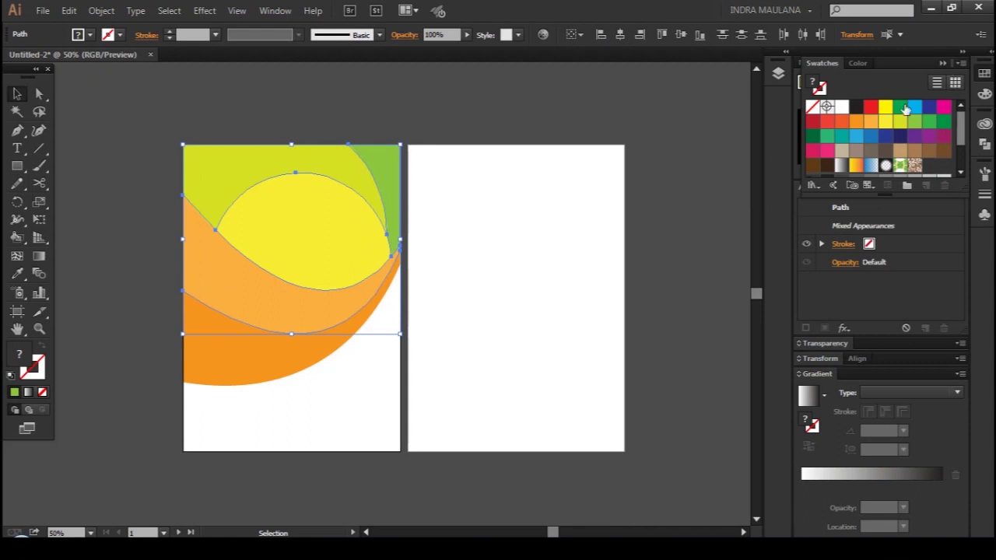
# Load the 'gold' swatch library from C:\gradient through Other Library
pyautogui.click(815, 186)
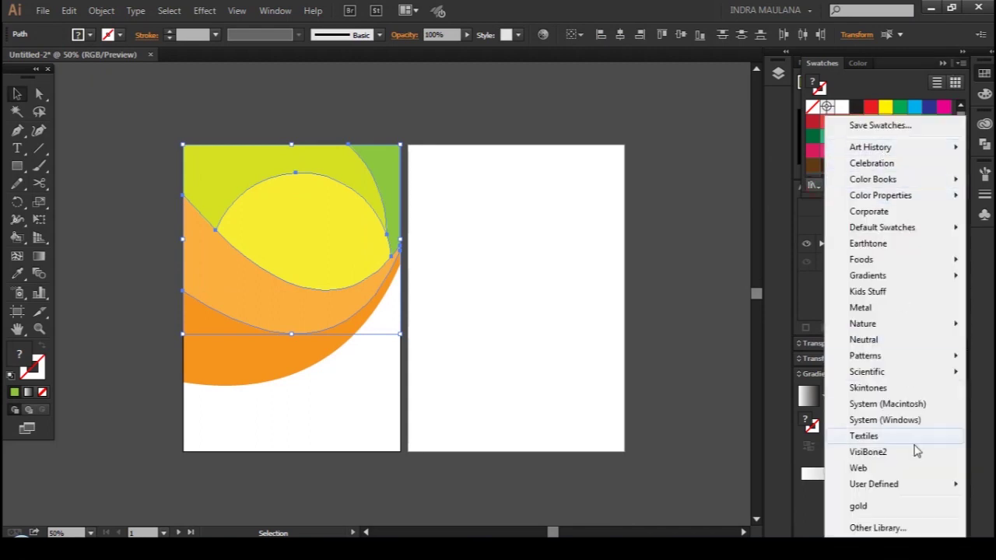
pyautogui.click(879, 528)
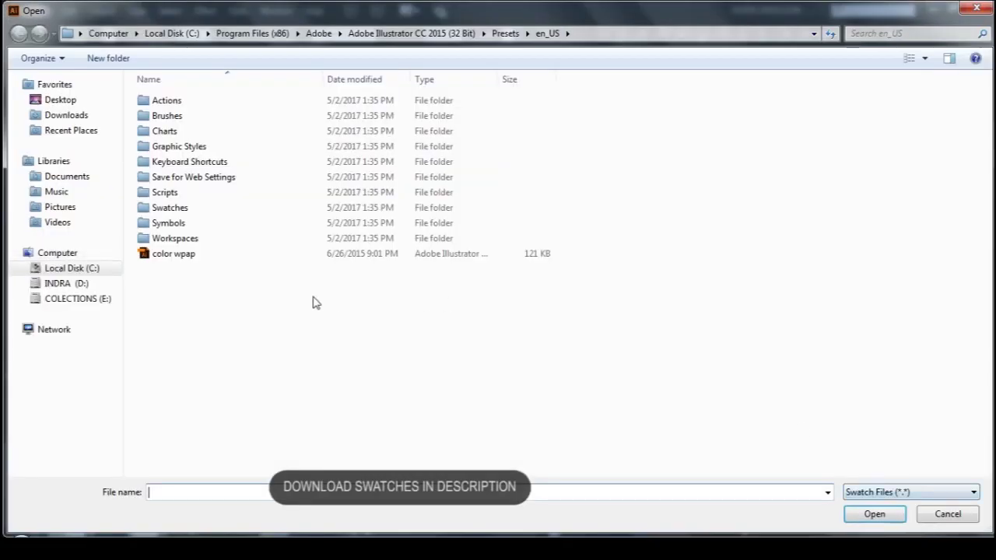
pyautogui.click(69, 264)
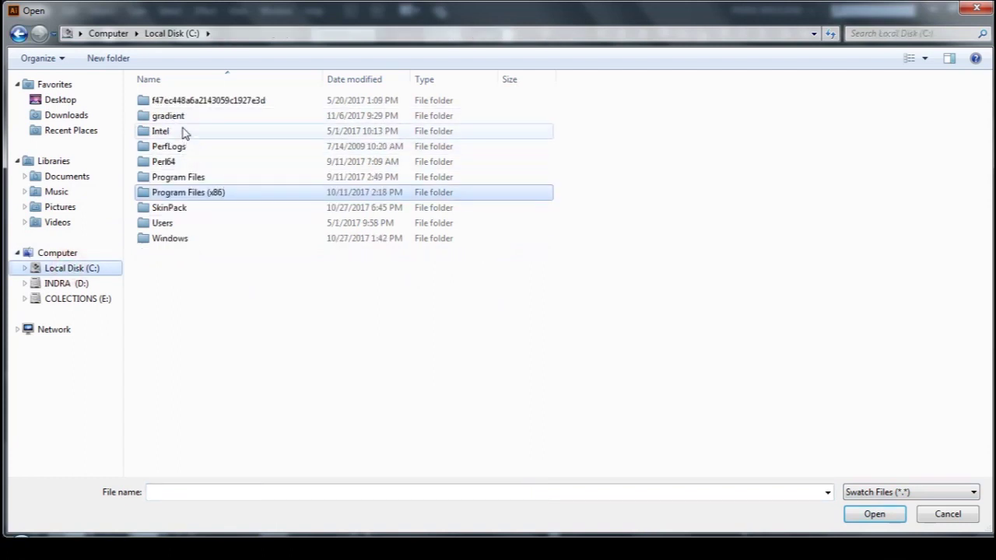
pyautogui.click(183, 116)
pyautogui.doubleClick(184, 117)
pyautogui.doubleClick(165, 100)
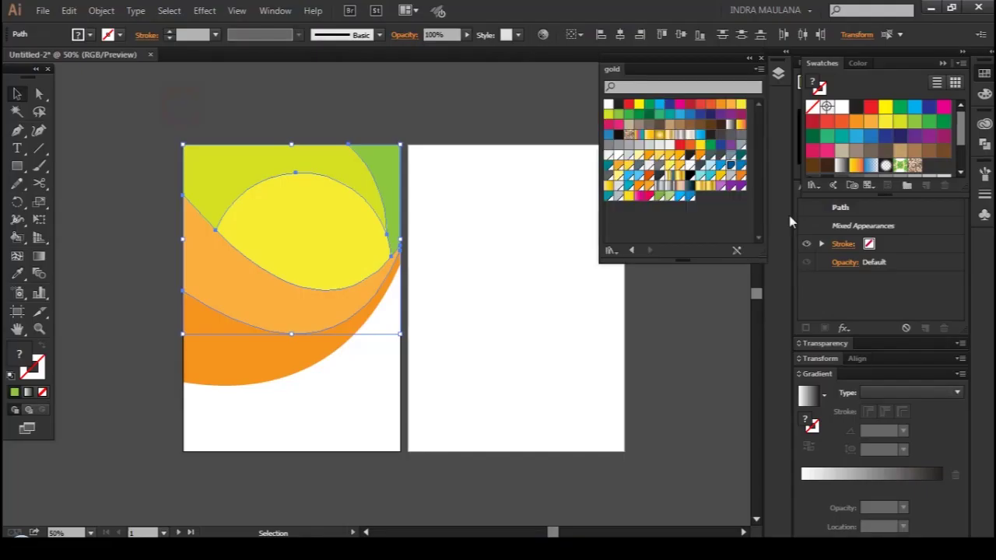
# Fill the upper wave shapes with a blue gradient swatch from the gold library
pyautogui.click(700, 136)
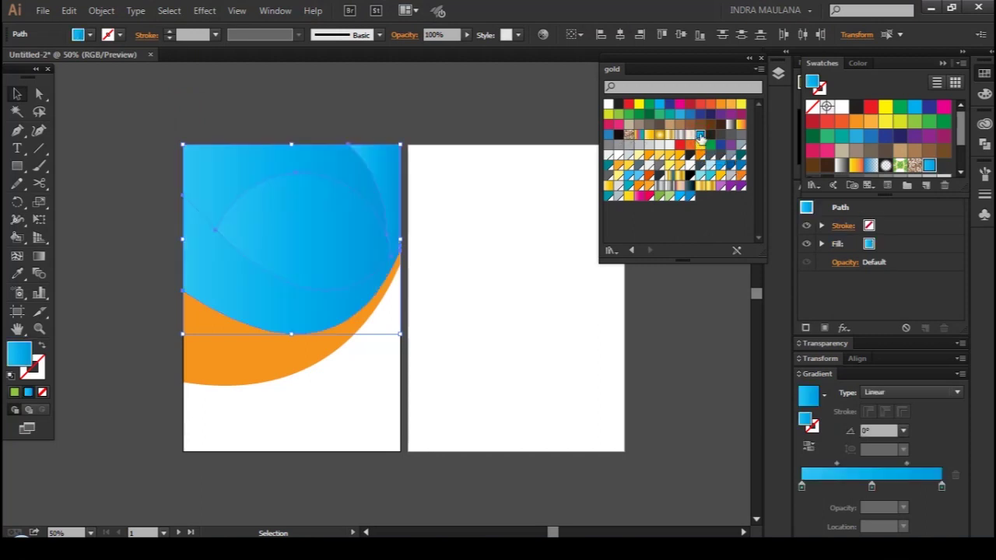
pyautogui.click(750, 58)
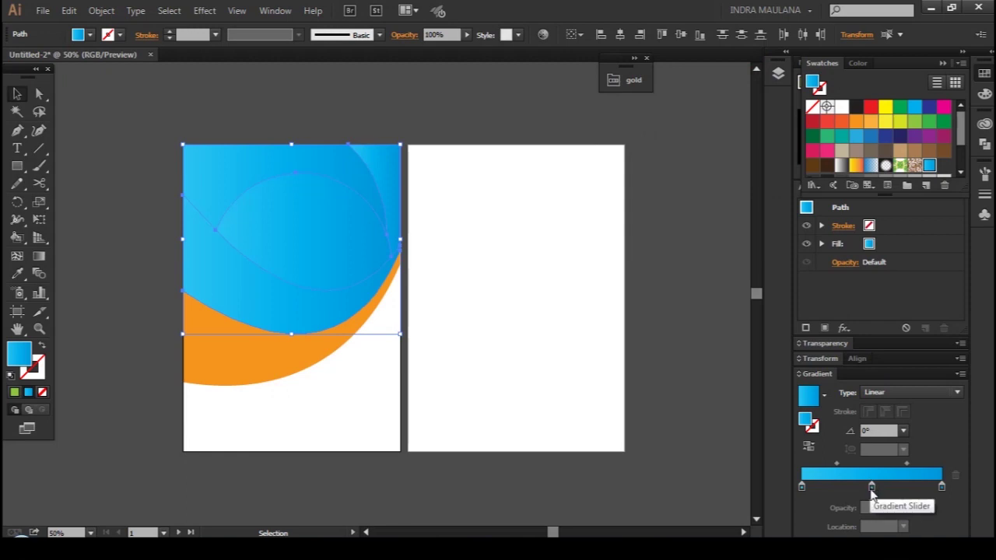
pyautogui.doubleClick(872, 488)
pyautogui.click(909, 421)
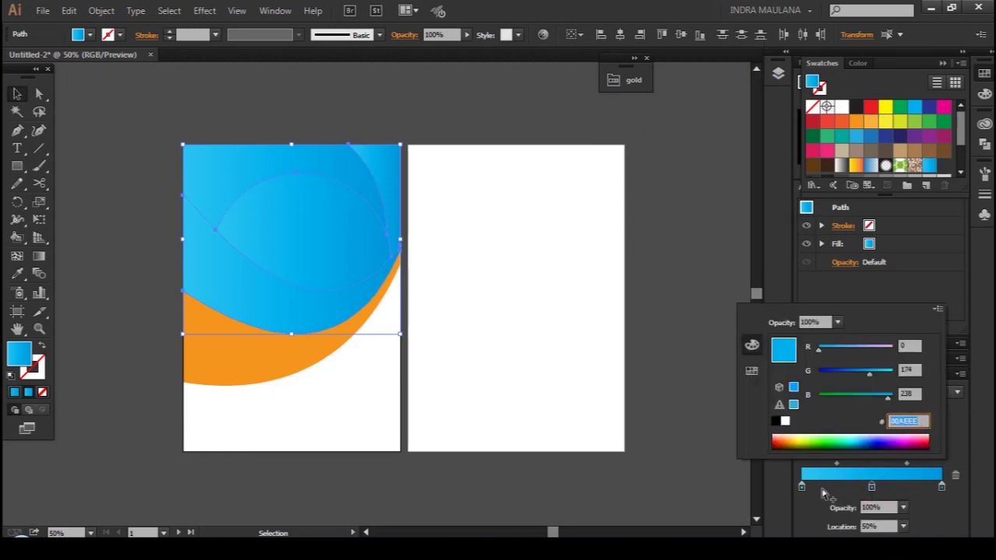
# Set the gradient's left stop to 2BC4F3 and right stop to darker 0095DA
pyautogui.click(804, 488)
pyautogui.doubleClick(805, 488)
pyautogui.click(805, 488)
pyautogui.moveTo(806, 488); pyautogui.dragTo(801, 488)
pyautogui.doubleClick(802, 488)
pyautogui.click(919, 421)
pyautogui.doubleClick(942, 488)
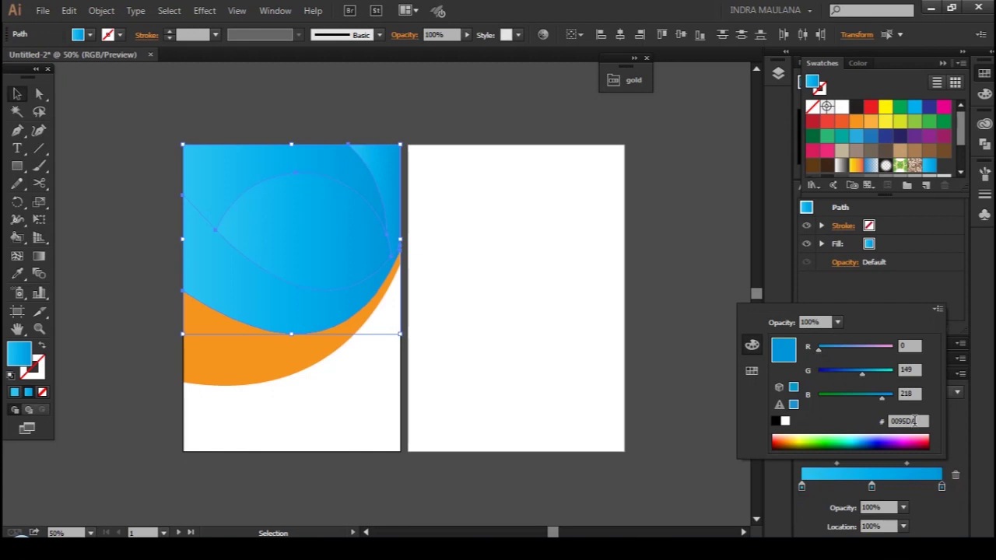
pyautogui.click(17, 94)
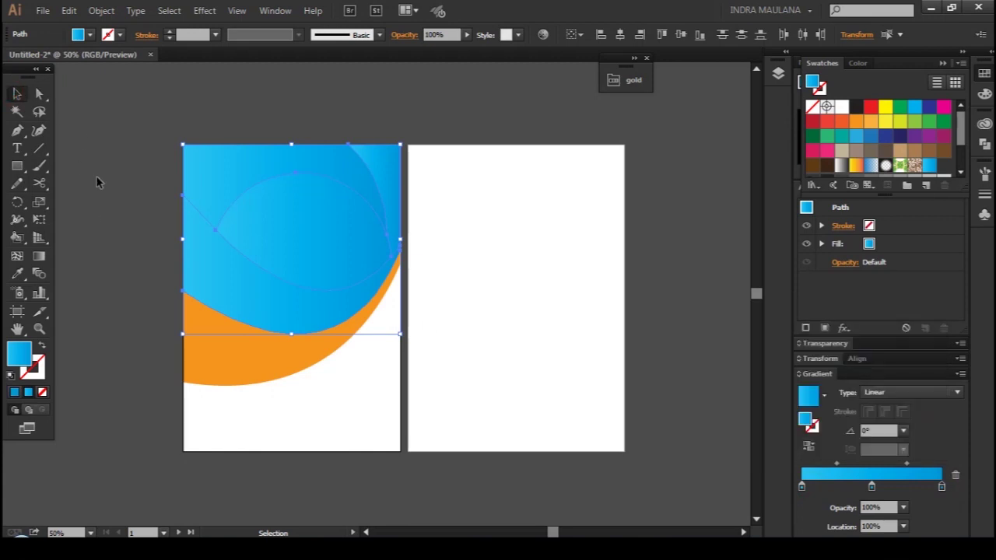
pyautogui.click(99, 109)
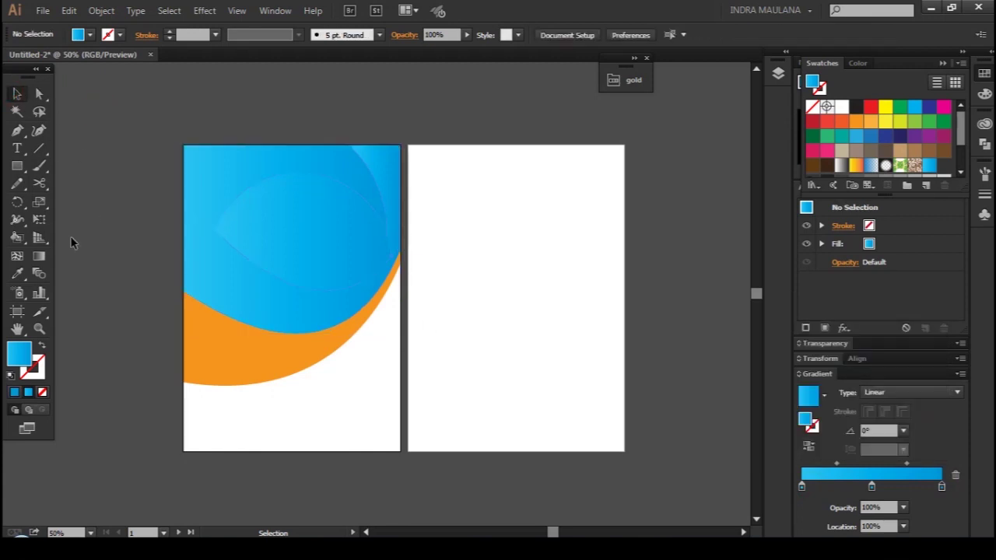
# Angle the gradient across the small top-right corner shape
pyautogui.click(234, 287)
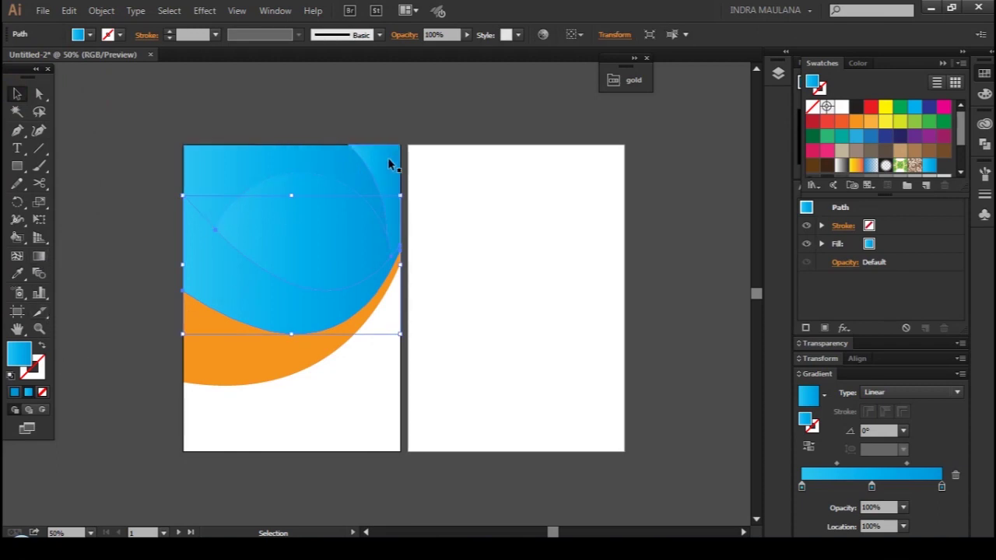
pyautogui.click(392, 161)
pyautogui.click(39, 257)
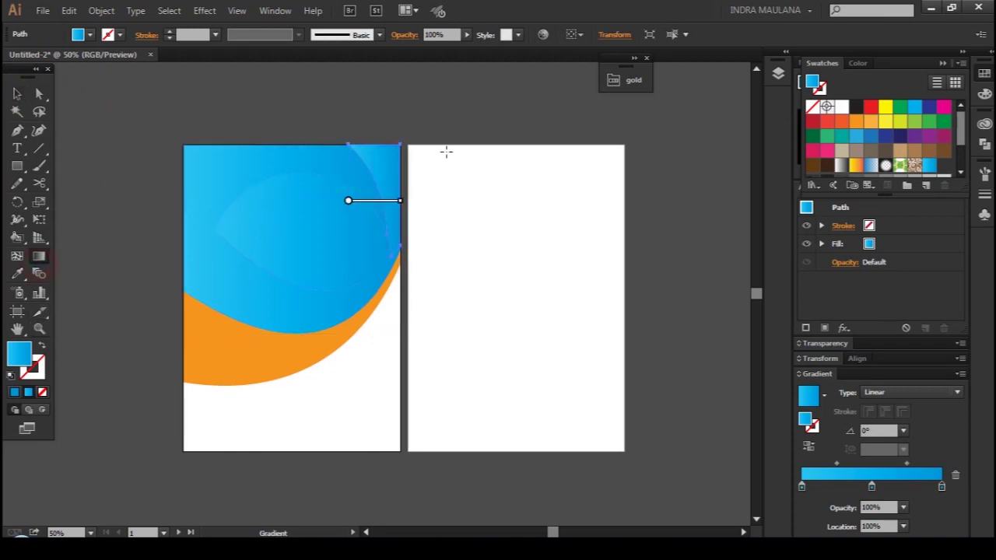
pyautogui.moveTo(407, 123)
pyautogui.mouseDown()
pyautogui.moveTo(355, 234)
pyautogui.moveTo(379, 128)
pyautogui.mouseUp()
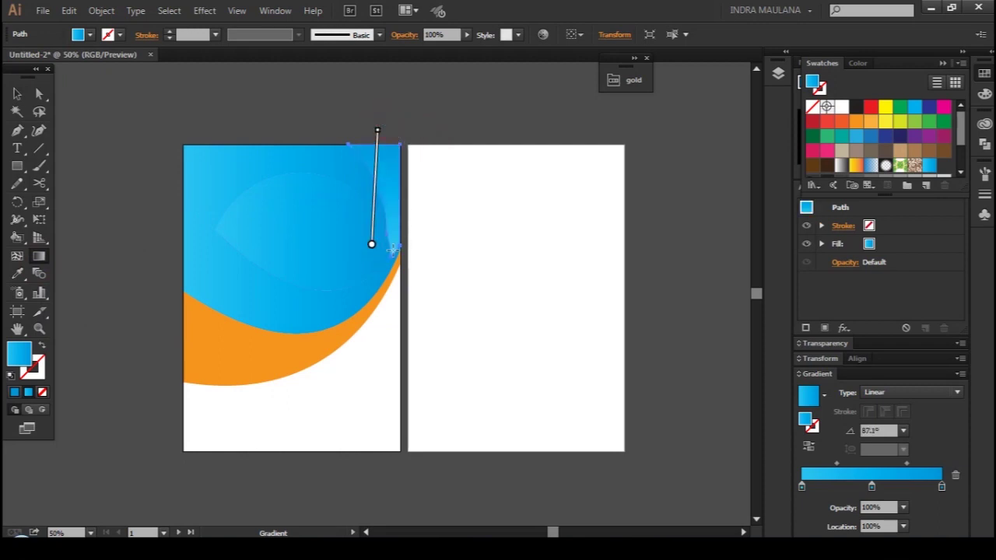
pyautogui.moveTo(372, 257); pyautogui.dragTo(407, 129)
pyautogui.press('v')
pyautogui.click(454, 168)
# Redirect the upper wave's gradient diagonally toward the top-left corner, about 136°
pyautogui.click(307, 228)
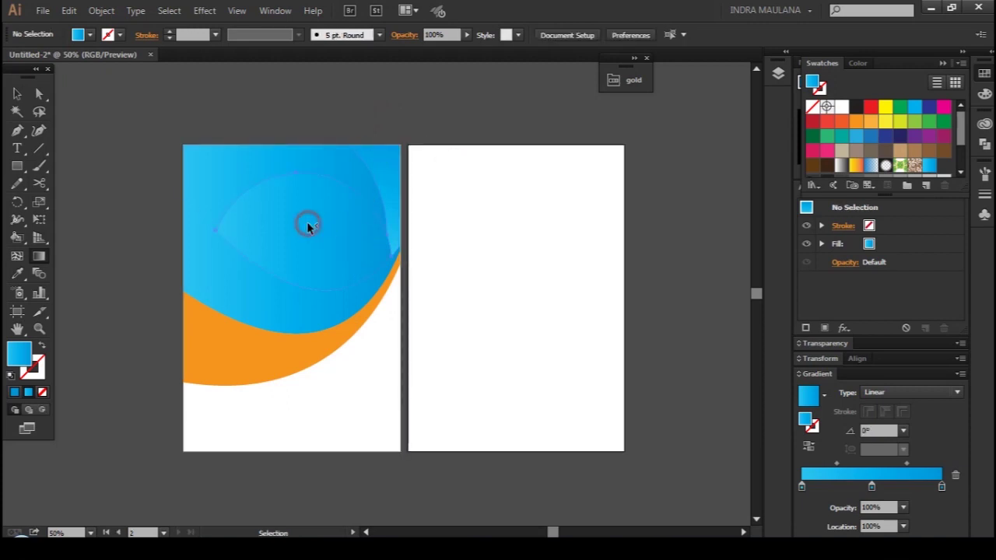
pyautogui.press('g')
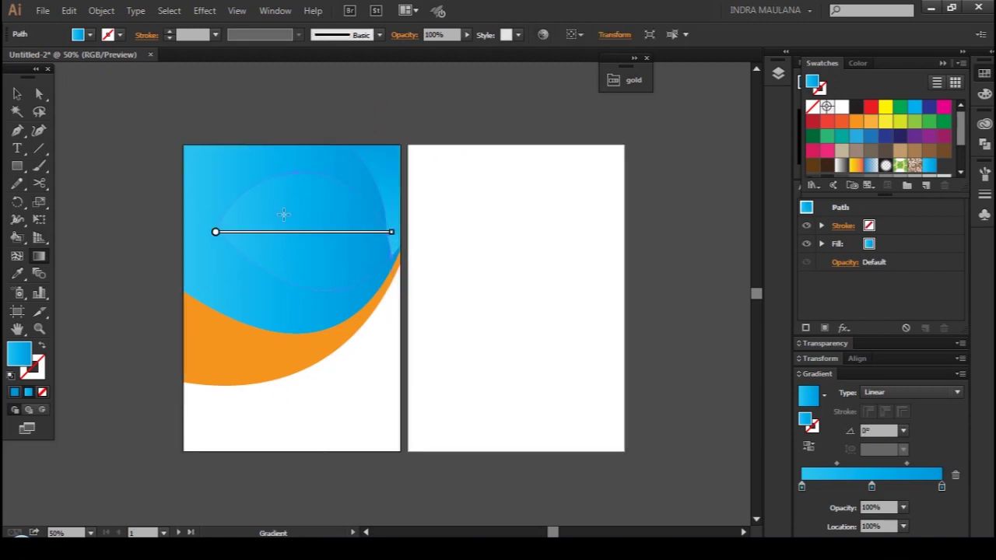
pyautogui.moveTo(299, 262); pyautogui.dragTo(321, 168)
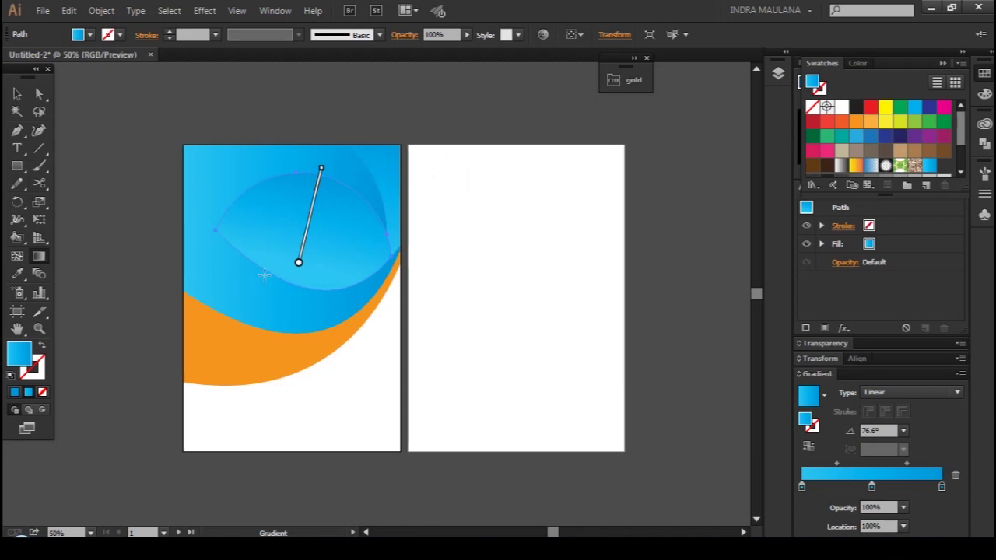
pyautogui.moveTo(296, 295); pyautogui.dragTo(314, 151)
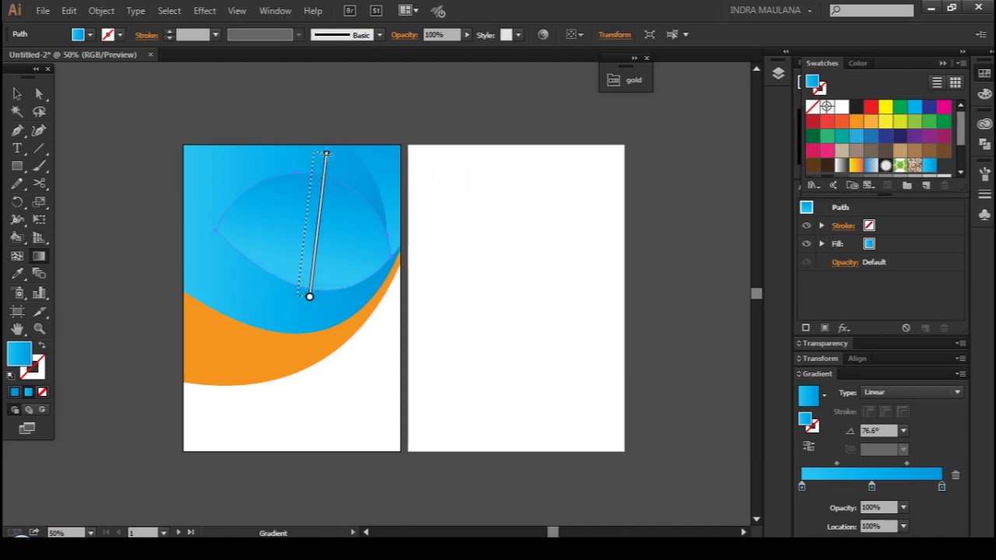
pyautogui.press('v')
pyautogui.press('g')
pyautogui.moveTo(195, 128)
pyautogui.mouseDown()
pyautogui.moveTo(274, 181)
pyautogui.moveTo(208, 111)
pyautogui.mouseUp()
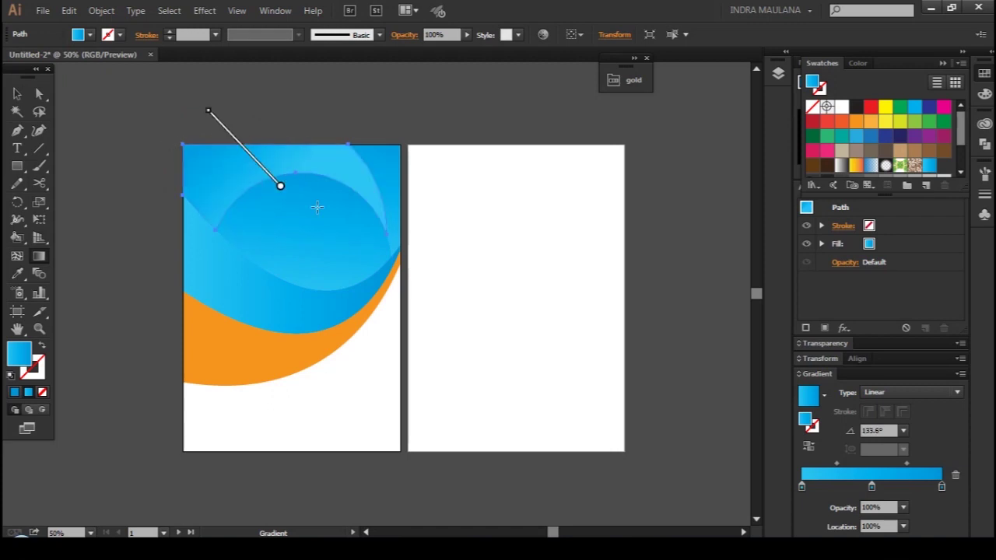
pyautogui.moveTo(310, 232); pyautogui.dragTo(183, 114)
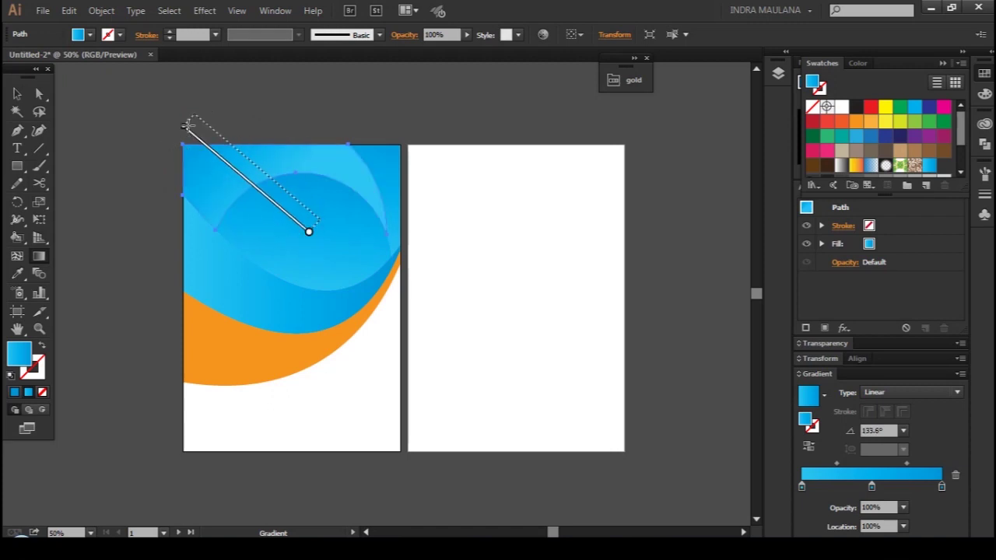
pyautogui.keyDown('ctrl'); pyautogui.click(126, 280); pyautogui.keyUp('ctrl')
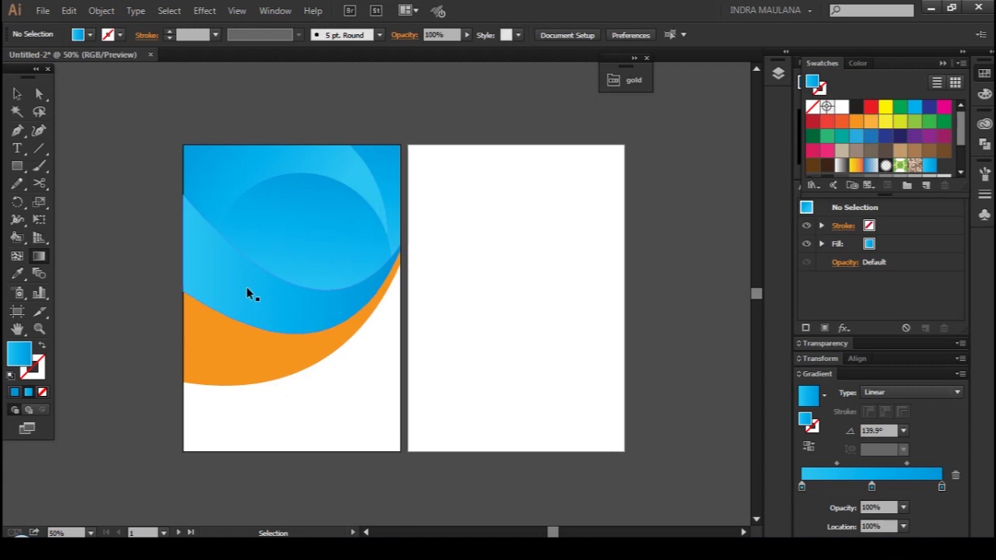
pyautogui.keyDown('ctrl'); pyautogui.click(246, 288); pyautogui.keyUp('ctrl')
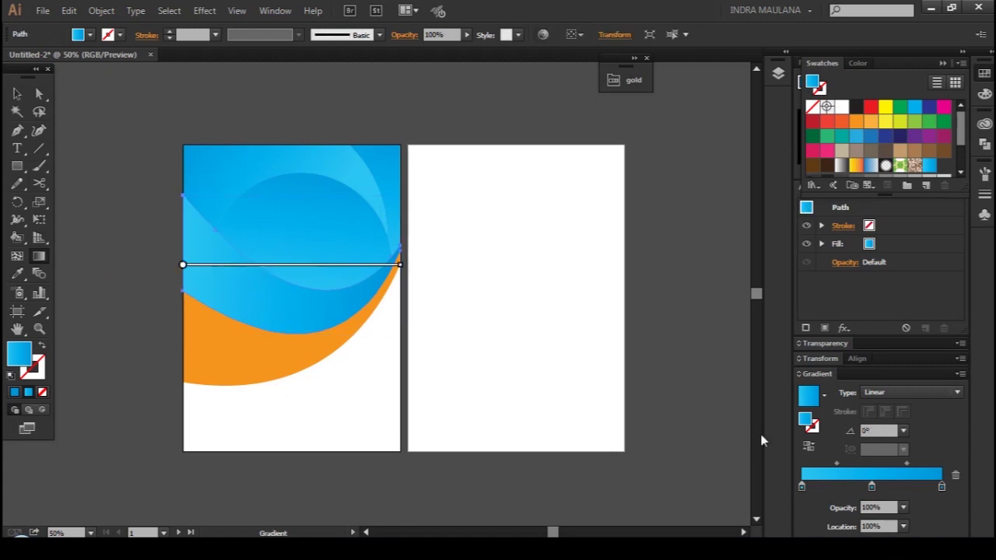
# Lighten the lower wave's left gradient stop and redraw its gradient vertically
pyautogui.doubleClick(803, 488)
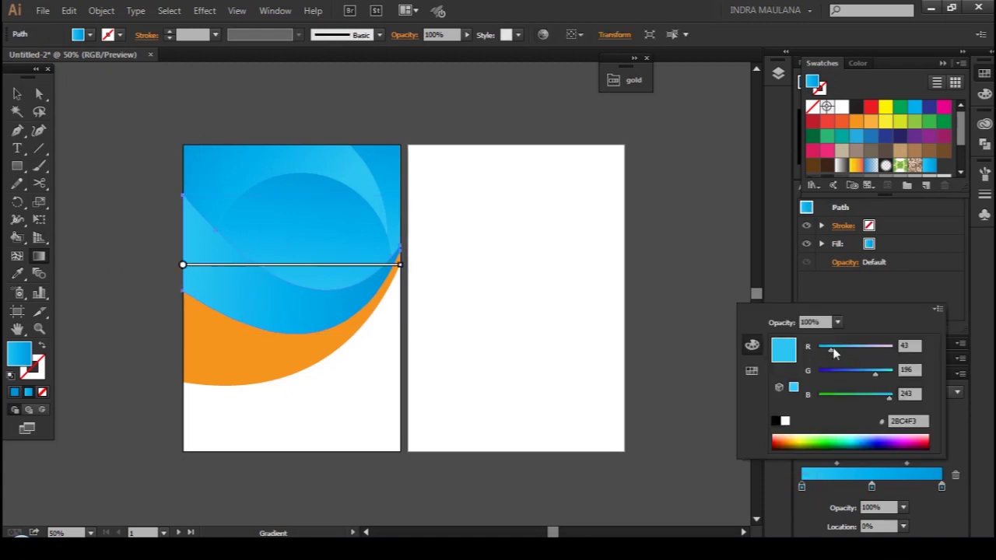
pyautogui.moveTo(831, 353); pyautogui.dragTo(857, 352)
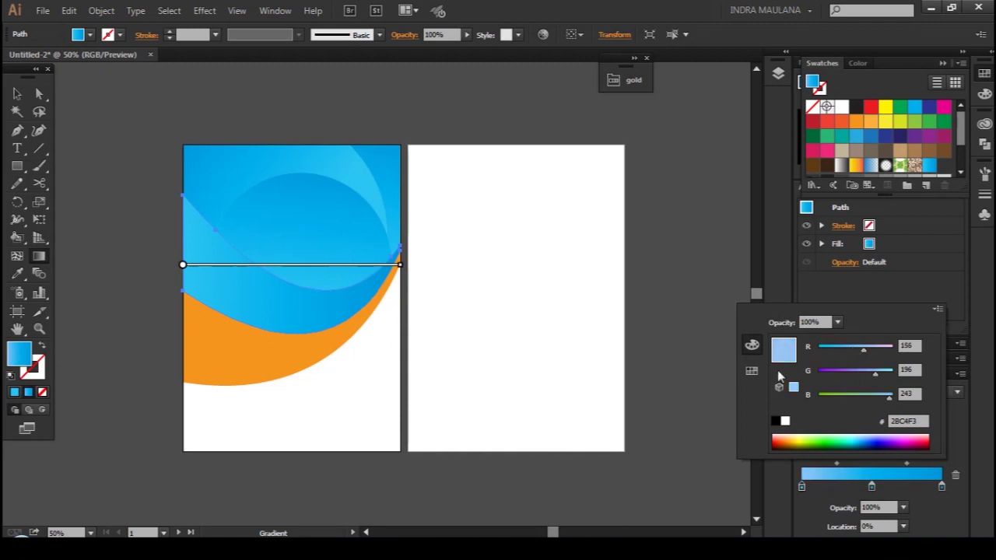
pyautogui.press('g')
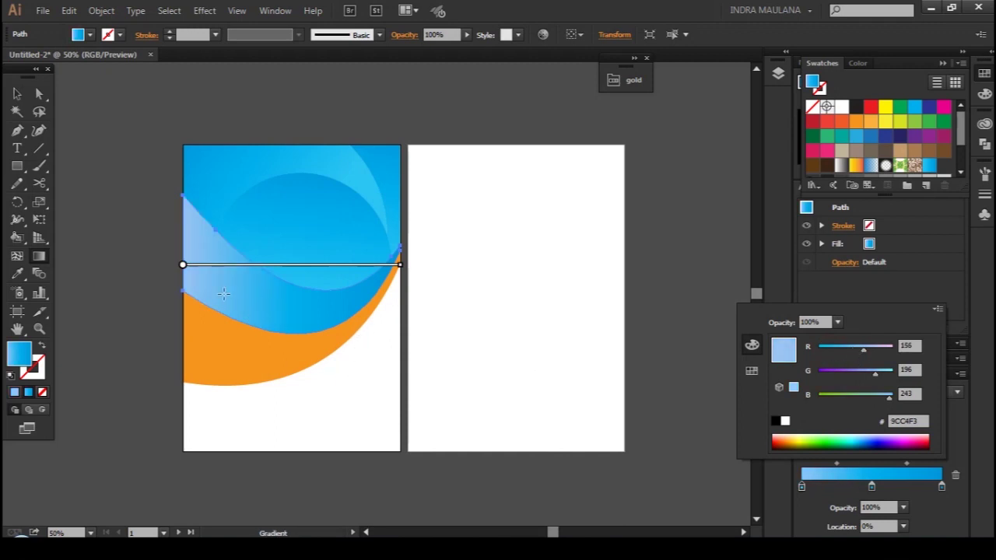
pyautogui.moveTo(229, 216); pyautogui.dragTo(223, 289)
pyautogui.moveTo(236, 228); pyautogui.dragTo(236, 325)
pyautogui.moveTo(291, 228); pyautogui.dragTo(236, 370)
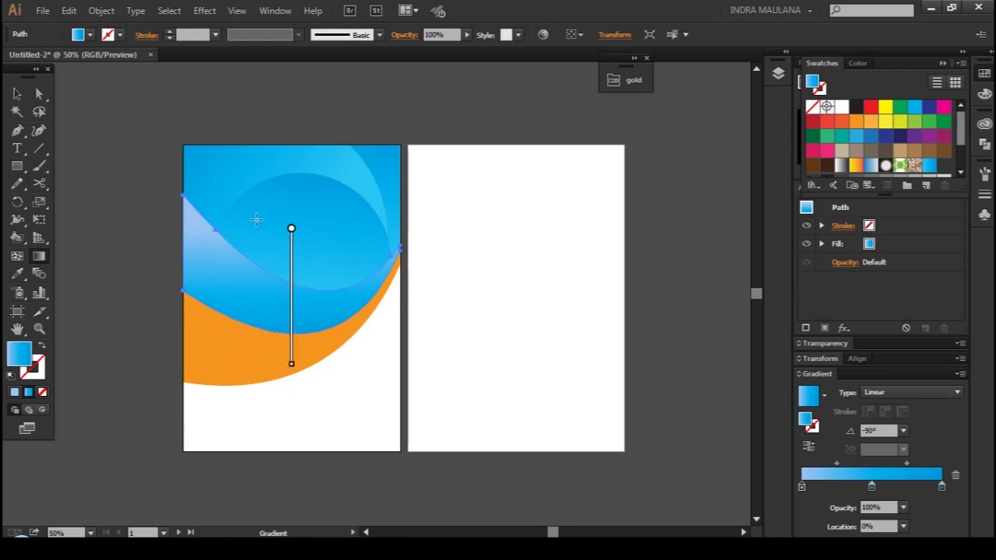
# Angle the lower wave's gradient diagonally down-right at about -51°
pyautogui.moveTo(225, 189); pyautogui.dragTo(309, 346)
pyautogui.moveTo(249, 178); pyautogui.dragTo(358, 409)
pyautogui.moveTo(307, 303); pyautogui.dragTo(333, 358)
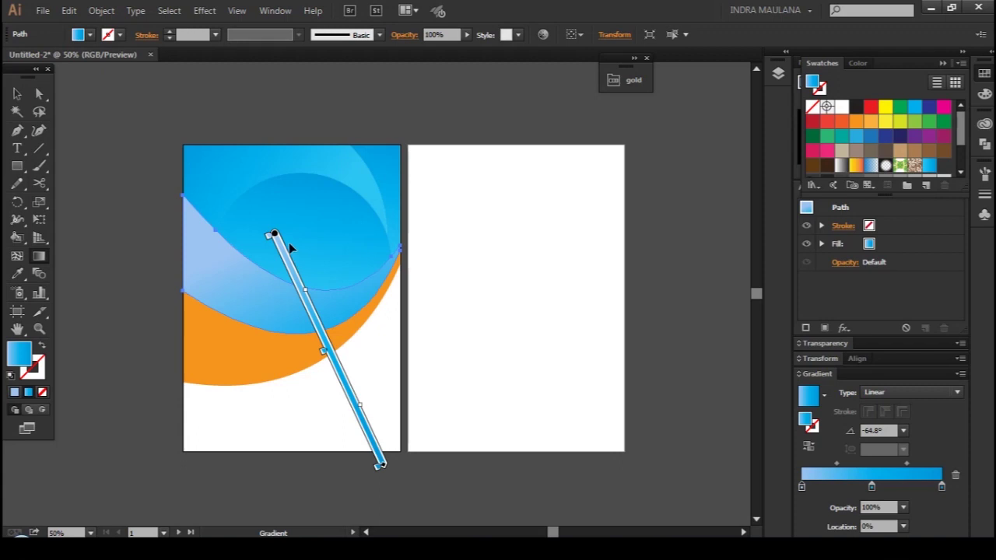
pyautogui.moveTo(203, 207); pyautogui.dragTo(272, 312)
pyautogui.moveTo(239, 183); pyautogui.dragTo(320, 317)
pyautogui.moveTo(246, 247); pyautogui.dragTo(345, 366)
# Tweak the lower wave's left gradient stop to a slightly bluer 77C4F3
pyautogui.press('v')
pyautogui.click(478, 324)
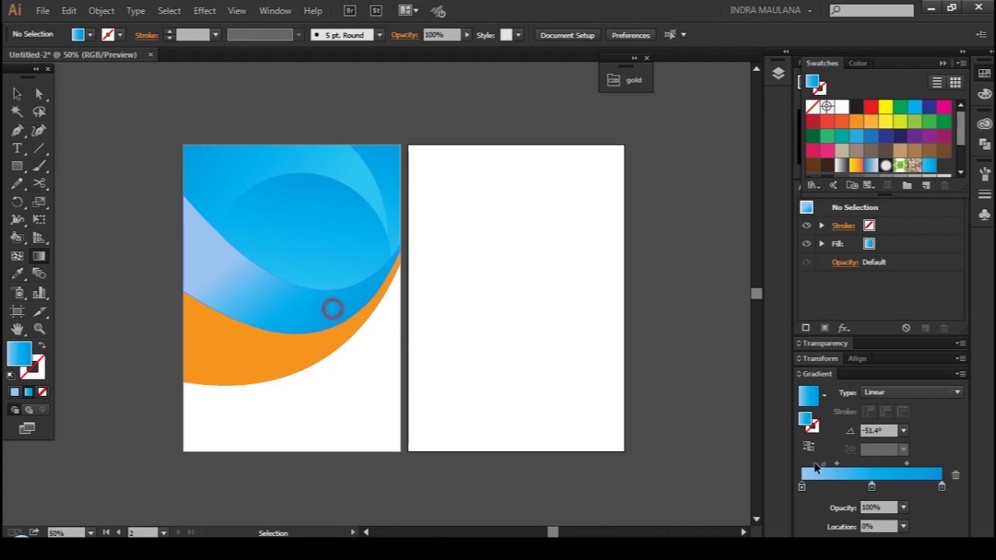
pyautogui.click(333, 307)
pyautogui.doubleClick(802, 487)
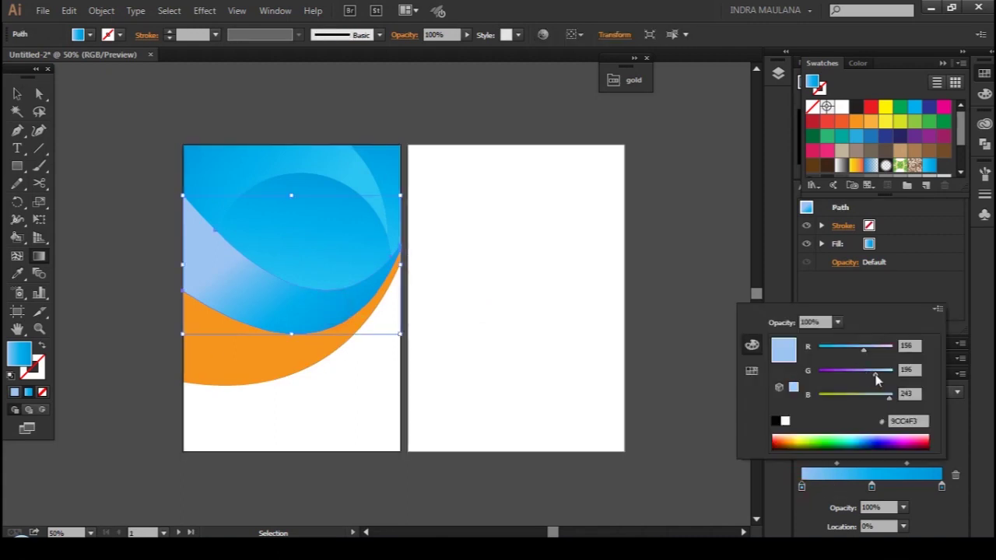
pyautogui.moveTo(865, 351); pyautogui.dragTo(855, 356)
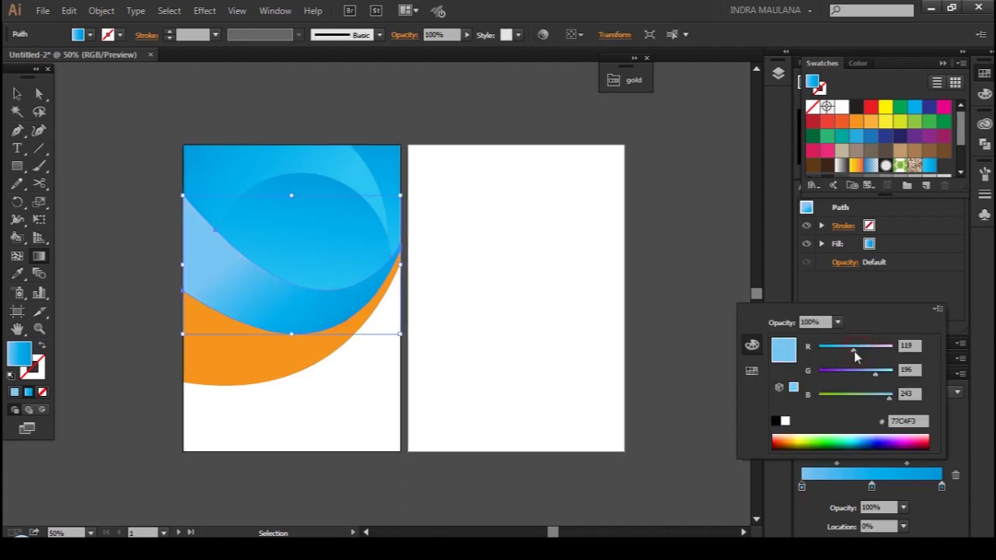
pyautogui.click(512, 362)
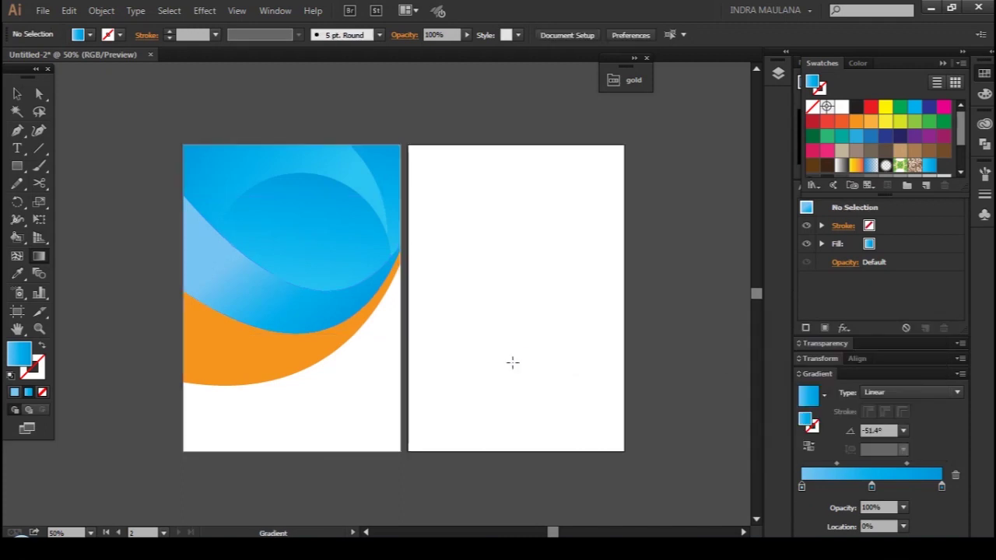
pyautogui.click(18, 93)
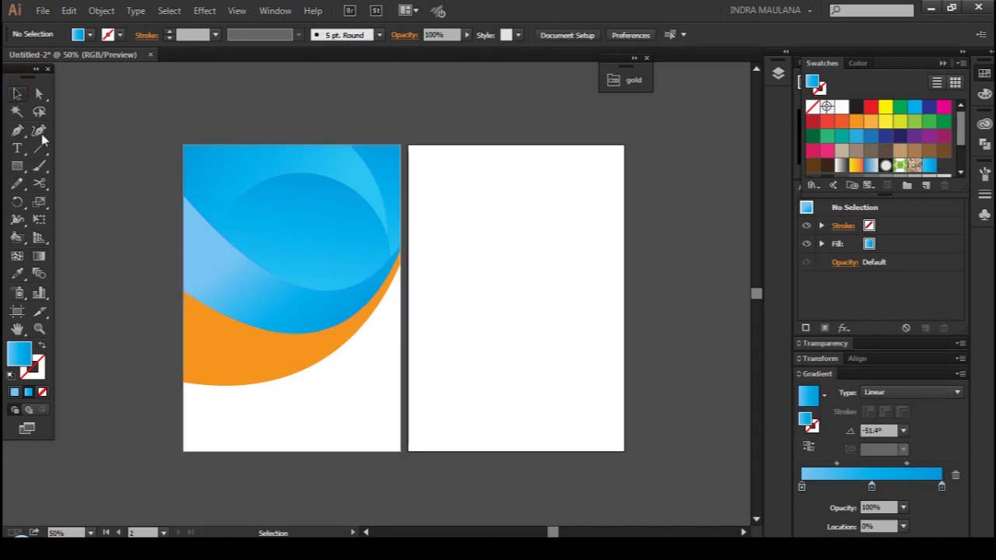
# Fill the bottom orange wave with a deep blue swatch from the gold library
pyautogui.click(241, 340)
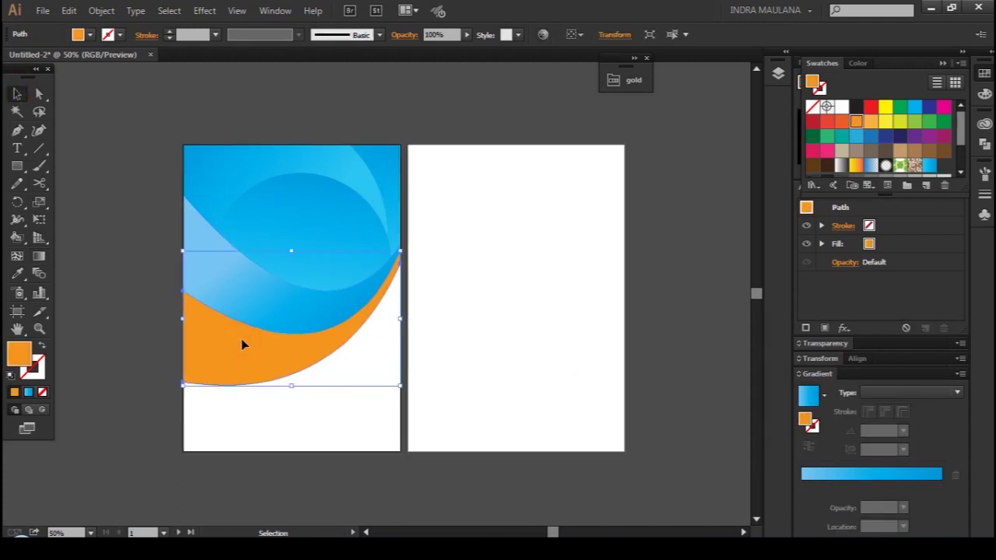
pyautogui.click(928, 108)
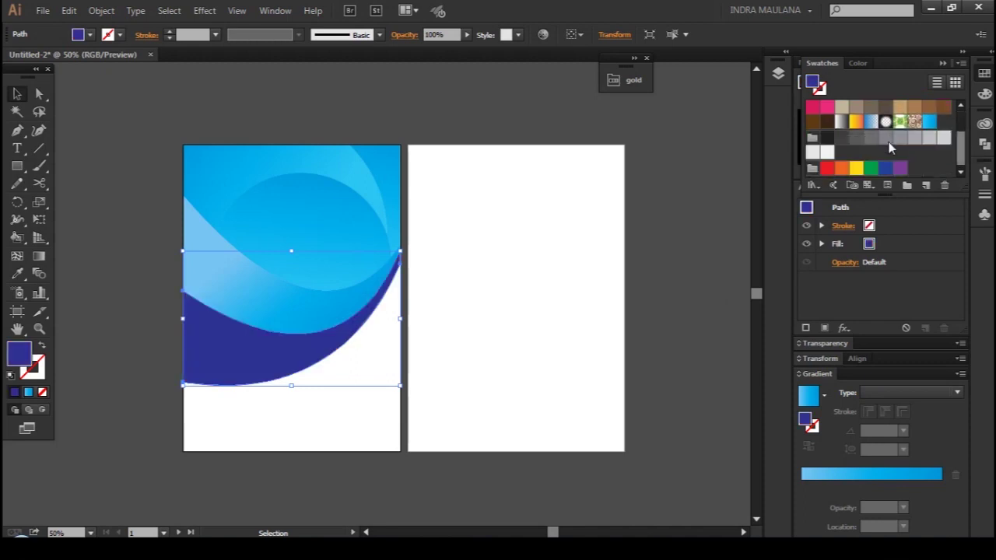
pyautogui.click(887, 137)
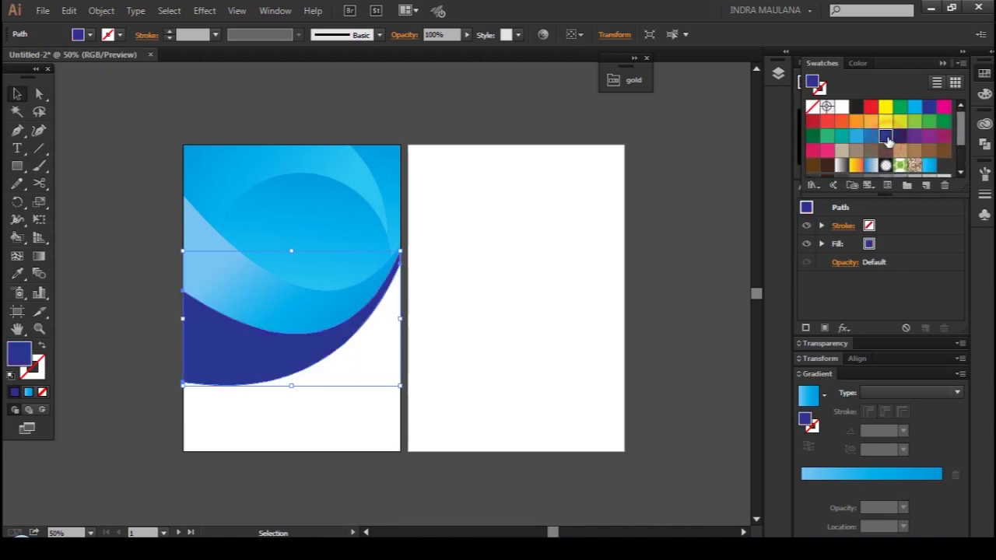
pyautogui.click(642, 86)
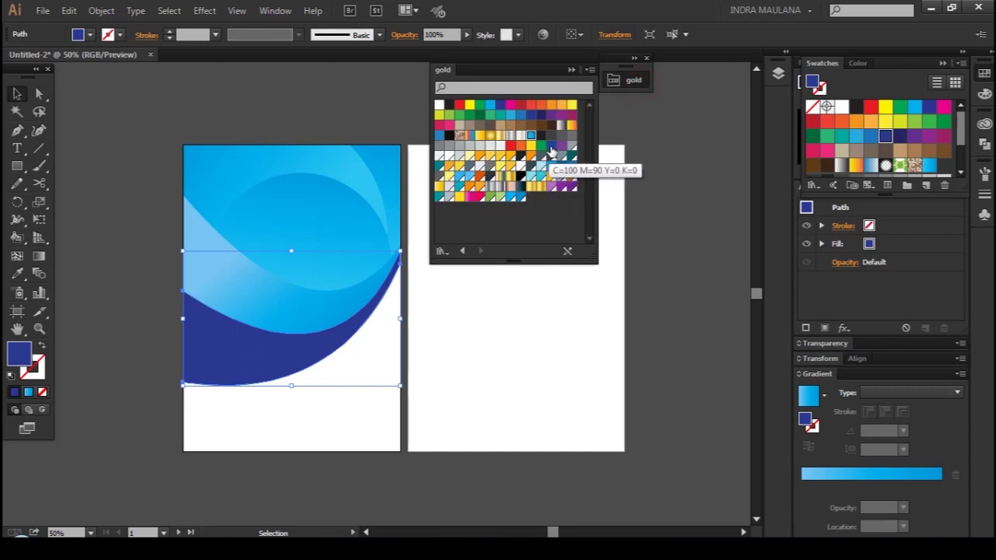
pyautogui.click(551, 149)
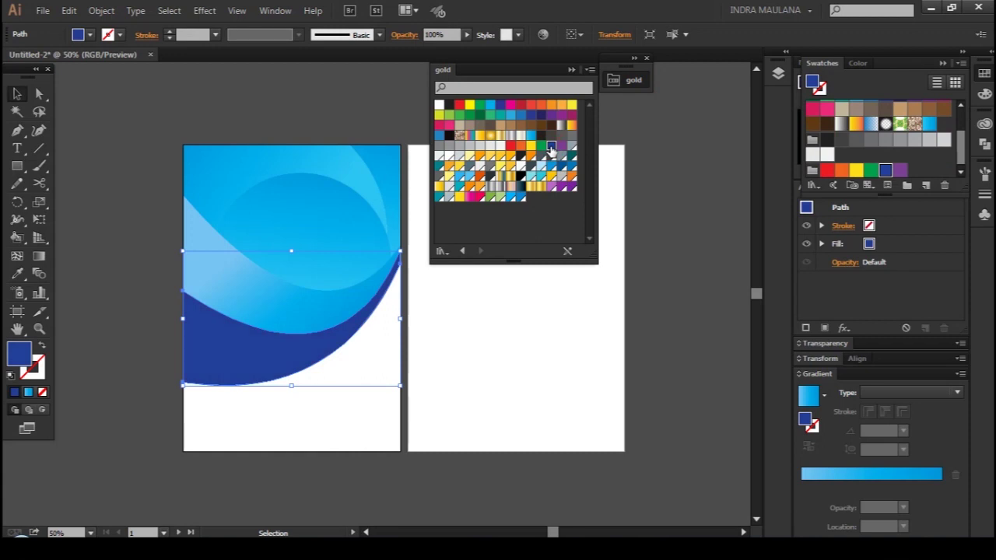
pyautogui.click(562, 166)
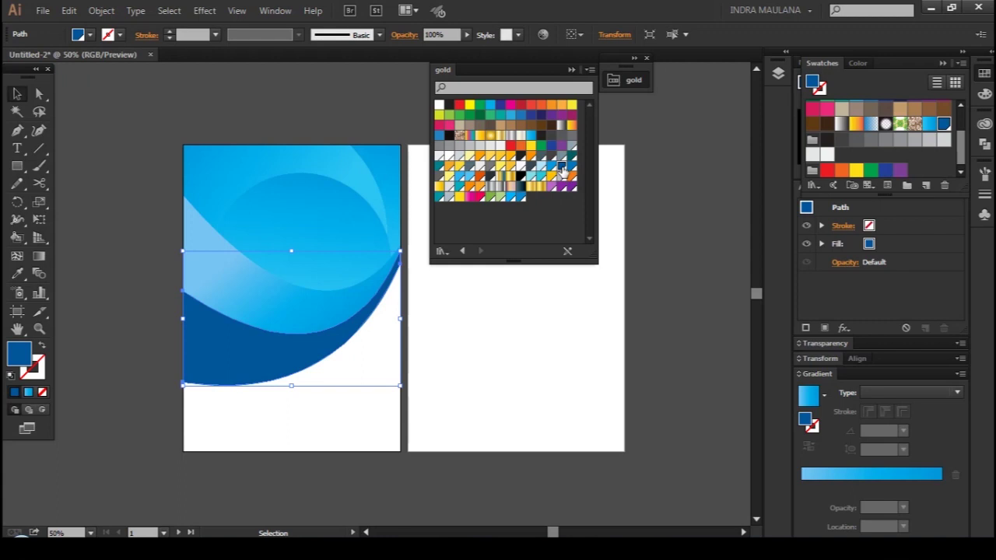
pyautogui.click(635, 59)
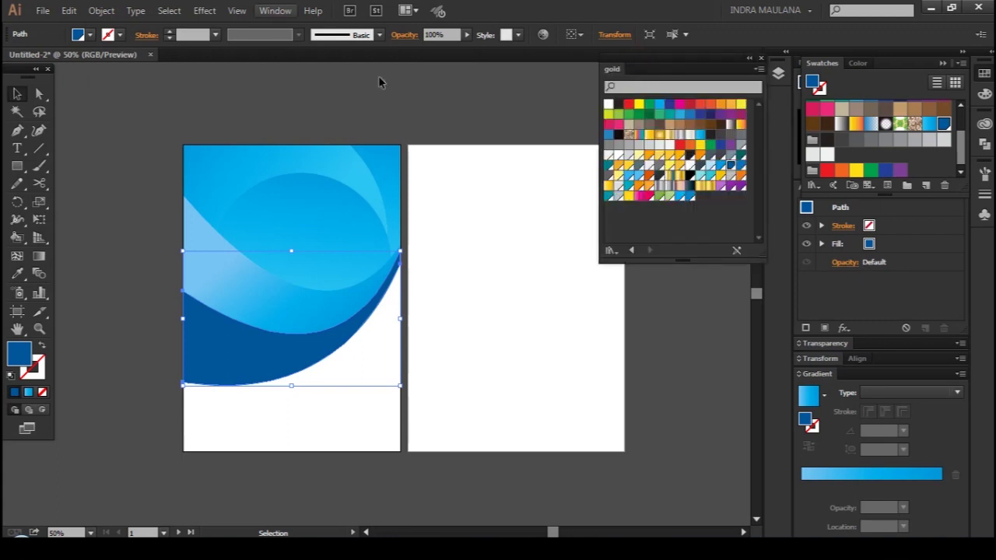
# Show the Appearance panel for the deep blue wave and select its Fill row
pyautogui.click(824, 348)
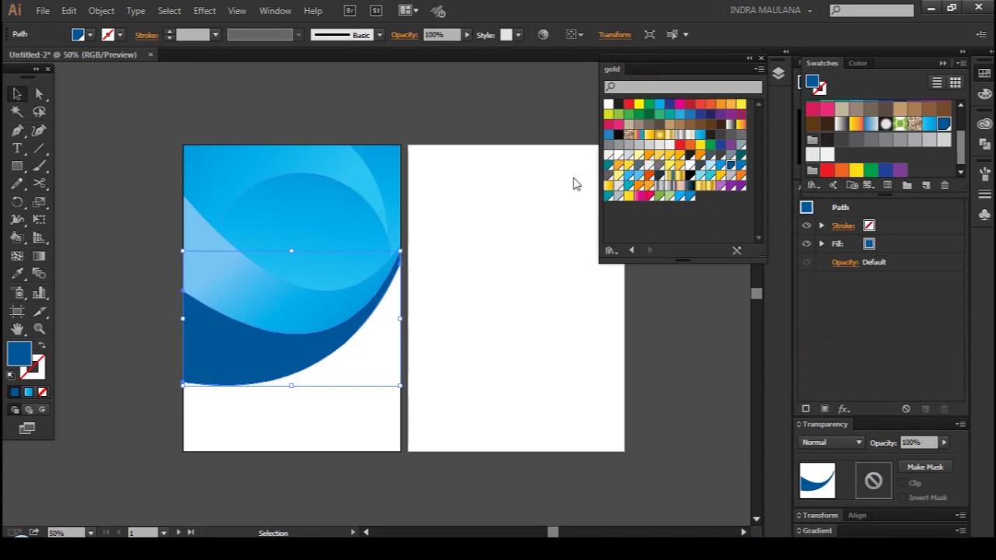
pyautogui.click(274, 11)
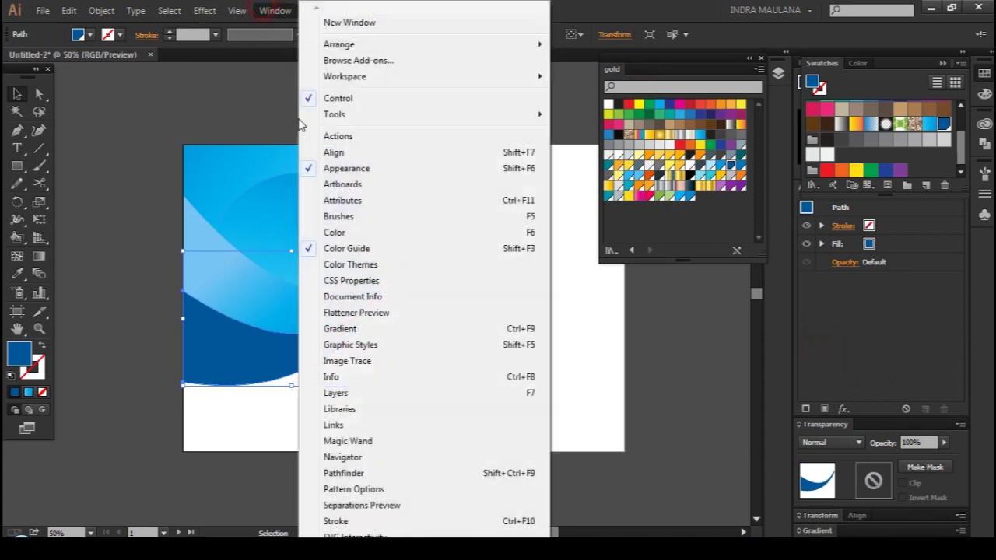
pyautogui.click(369, 168)
pyautogui.click(274, 10)
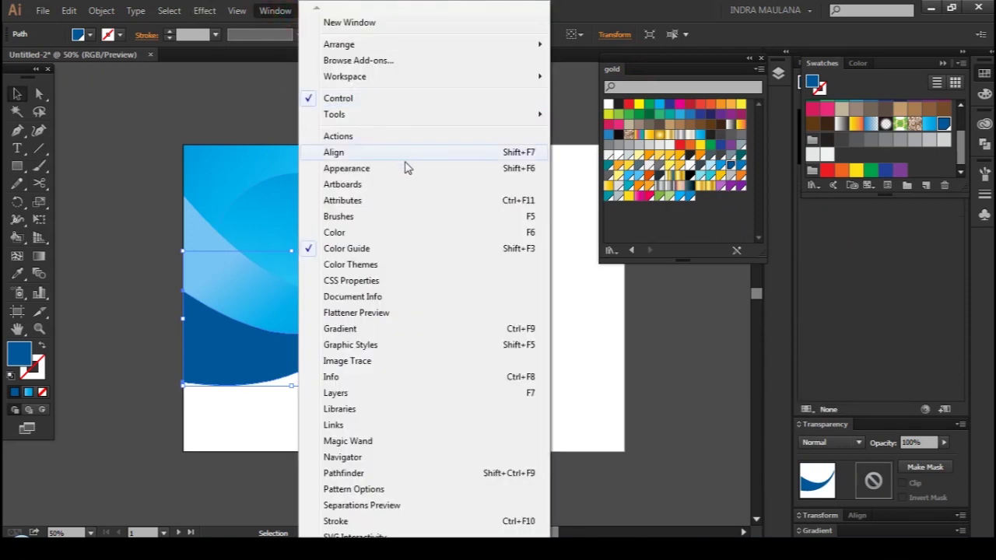
pyautogui.click(414, 169)
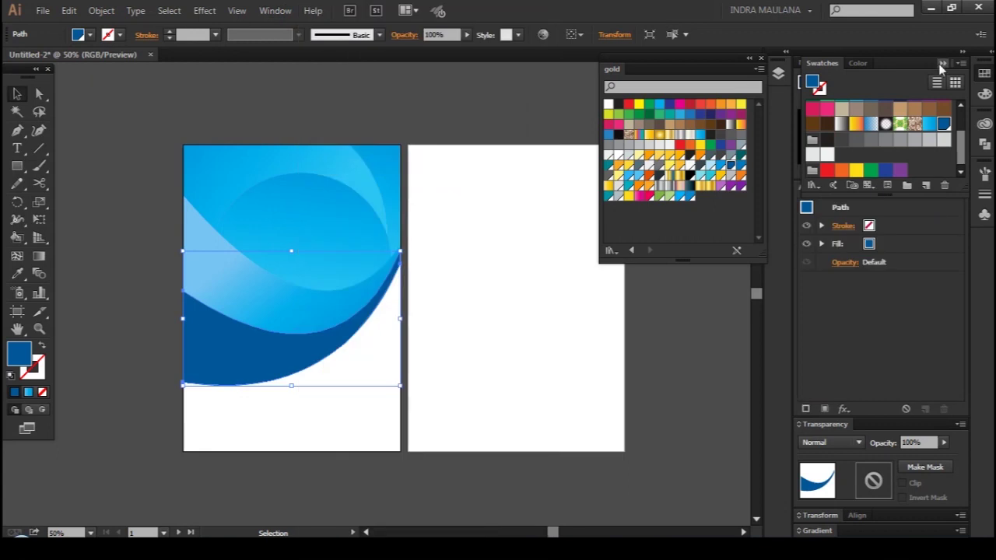
pyautogui.click(942, 63)
pyautogui.click(914, 225)
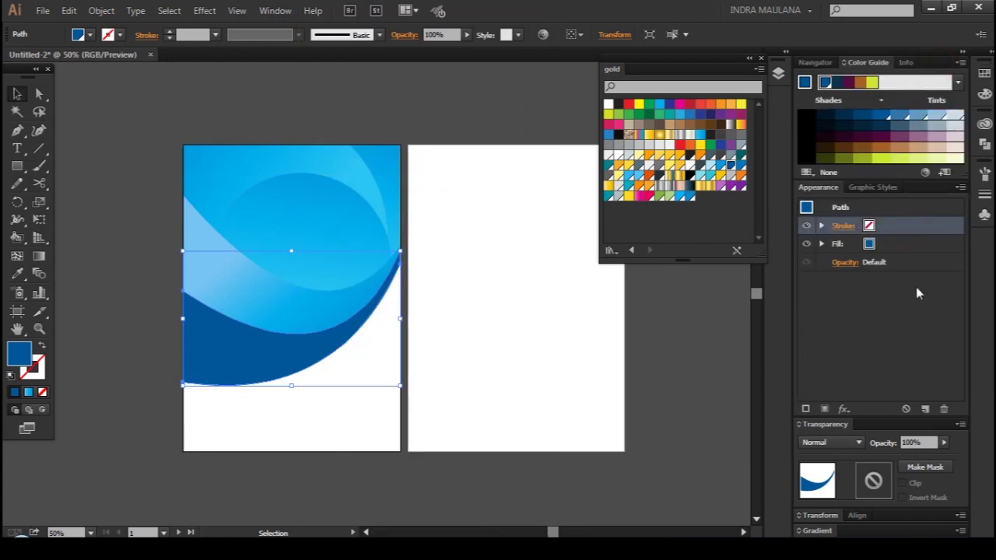
pyautogui.click(891, 244)
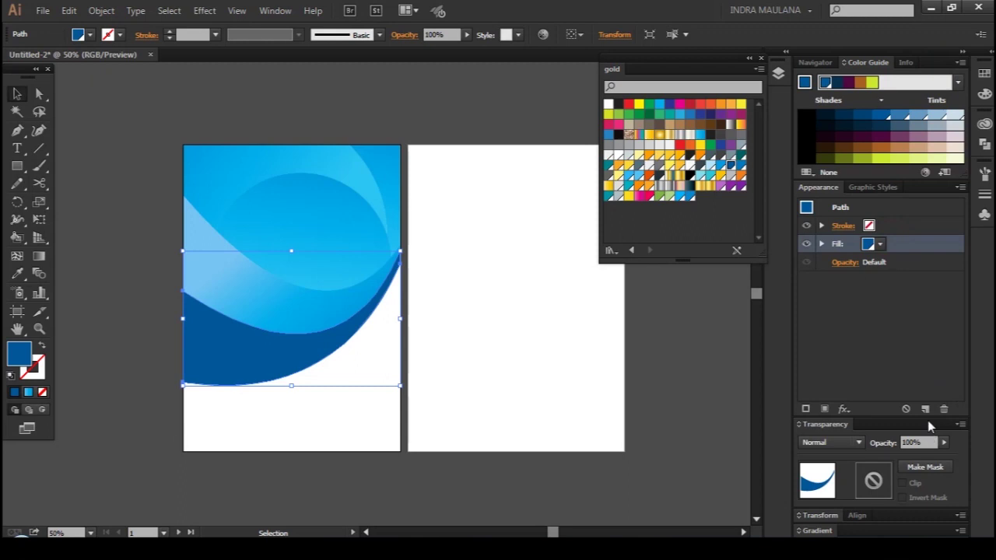
# Add a second fill with a reversed Super Soft Black Vignette gradient positioned on the wave
pyautogui.click(926, 409)
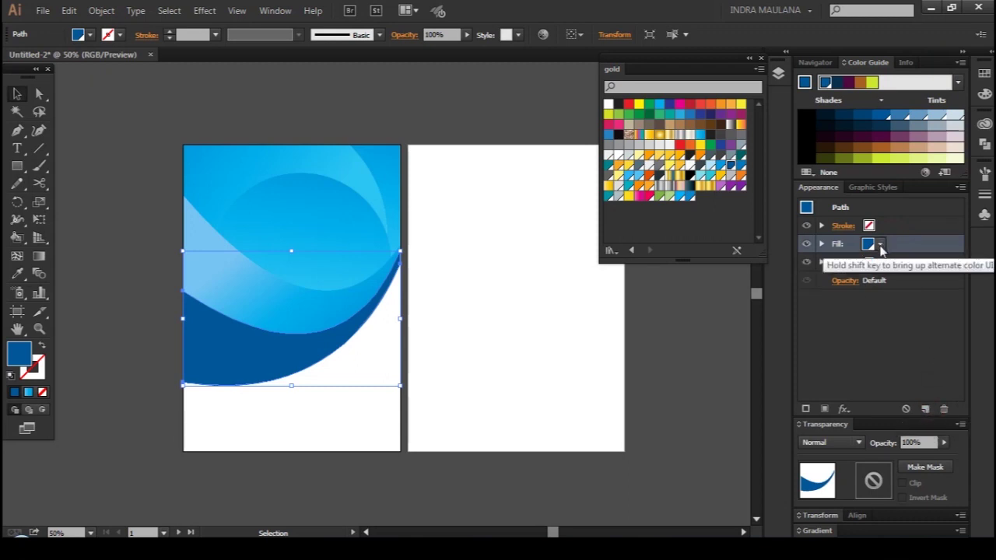
pyautogui.click(813, 531)
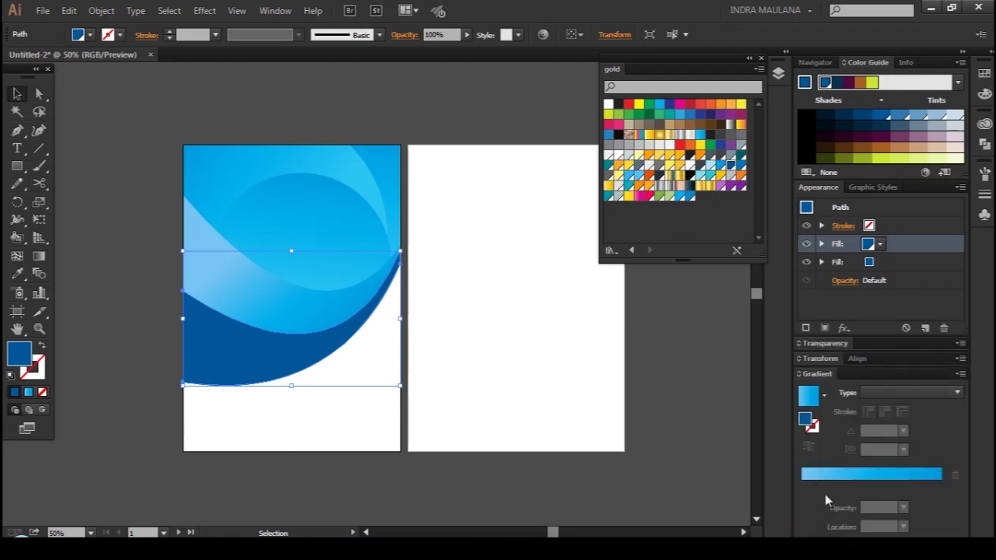
pyautogui.click(825, 396)
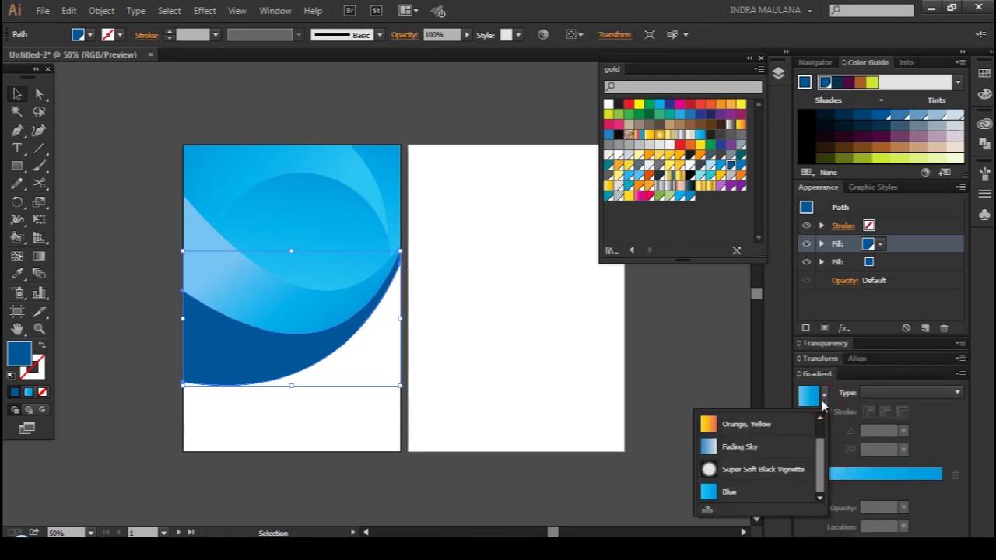
pyautogui.click(758, 472)
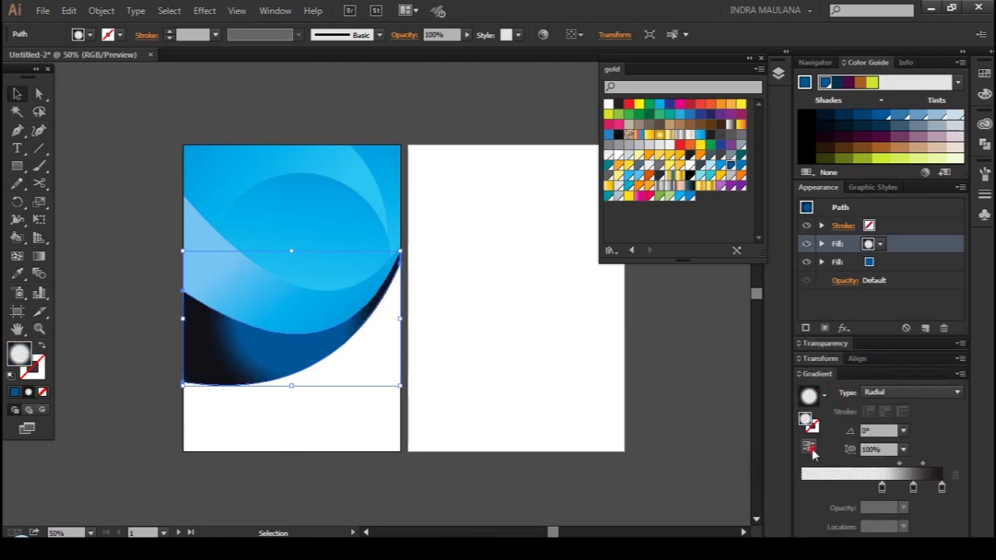
pyautogui.click(810, 449)
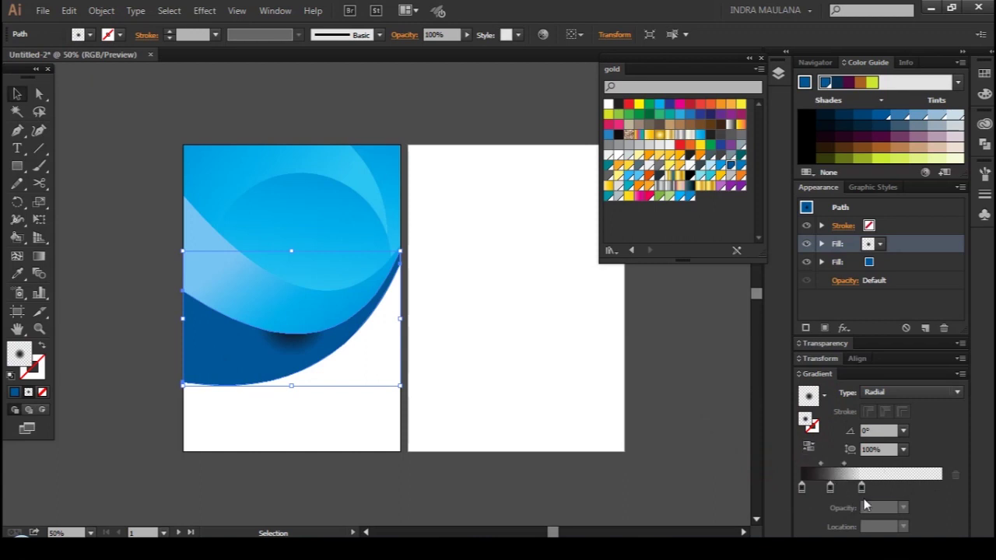
pyautogui.click(39, 256)
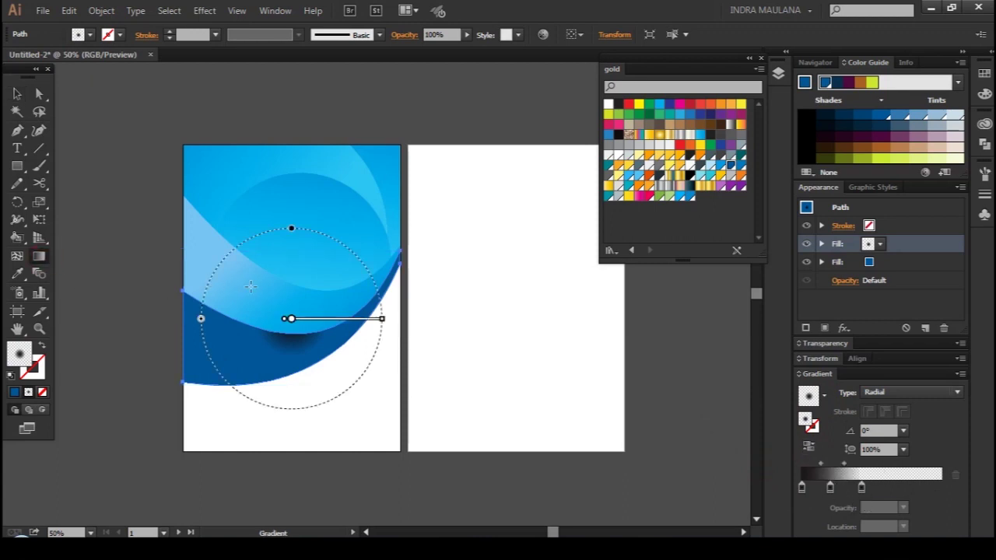
pyautogui.moveTo(263, 264); pyautogui.dragTo(365, 264)
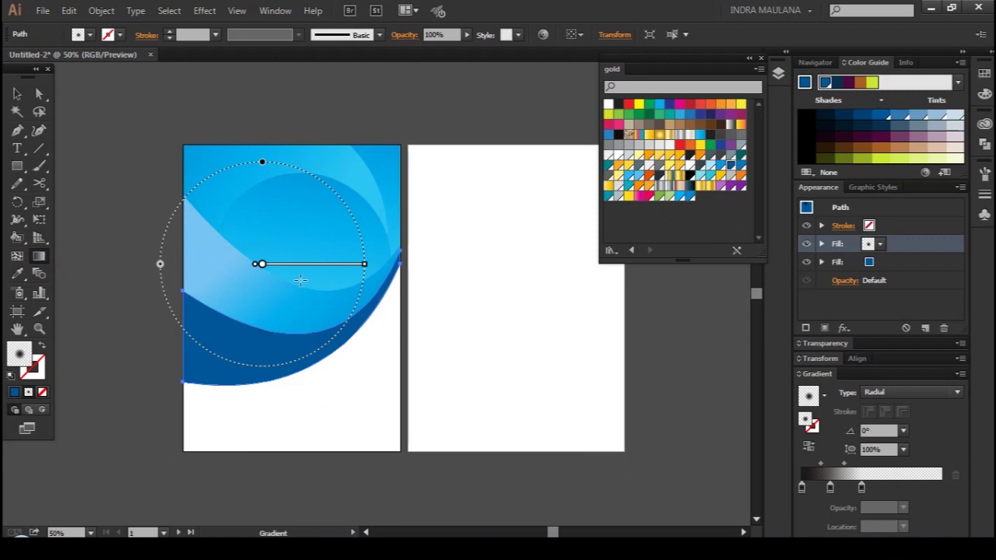
pyautogui.moveTo(302, 267)
pyautogui.mouseDown()
pyautogui.moveTo(326, 327)
pyautogui.moveTo(310, 263)
pyautogui.mouseUp()
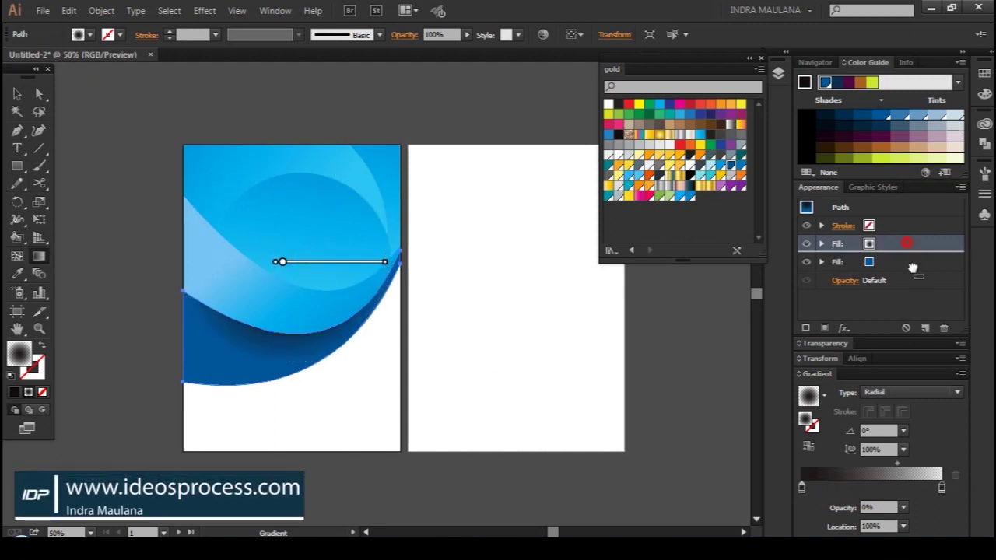
# Duplicate the vignette fill and squash the copy into an angled ellipse lower on the wave
pyautogui.click(926, 326)
pyautogui.moveTo(303, 270)
pyautogui.mouseDown()
pyautogui.moveTo(333, 467)
pyautogui.moveTo(285, 423)
pyautogui.mouseUp()
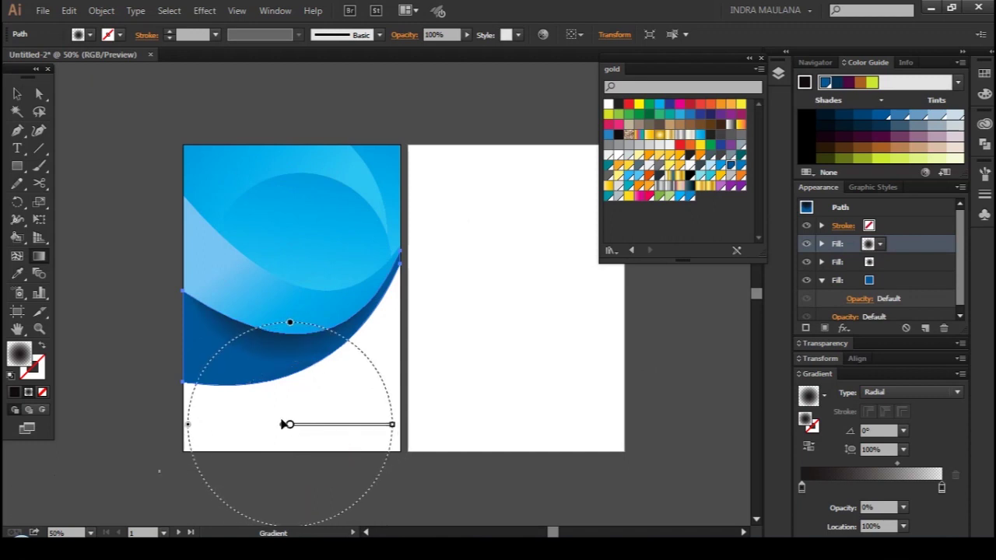
pyautogui.moveTo(238, 398); pyautogui.dragTo(441, 342)
pyautogui.moveTo(186, 198); pyautogui.dragTo(235, 364)
pyautogui.moveTo(297, 387); pyautogui.dragTo(303, 395)
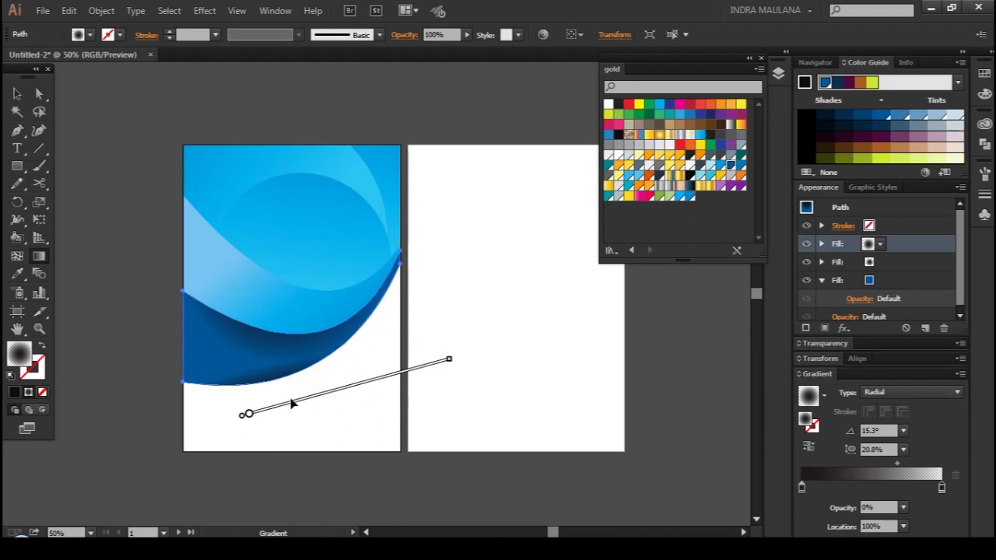
pyautogui.press('v')
pyautogui.click(140, 331)
pyautogui.press('g')
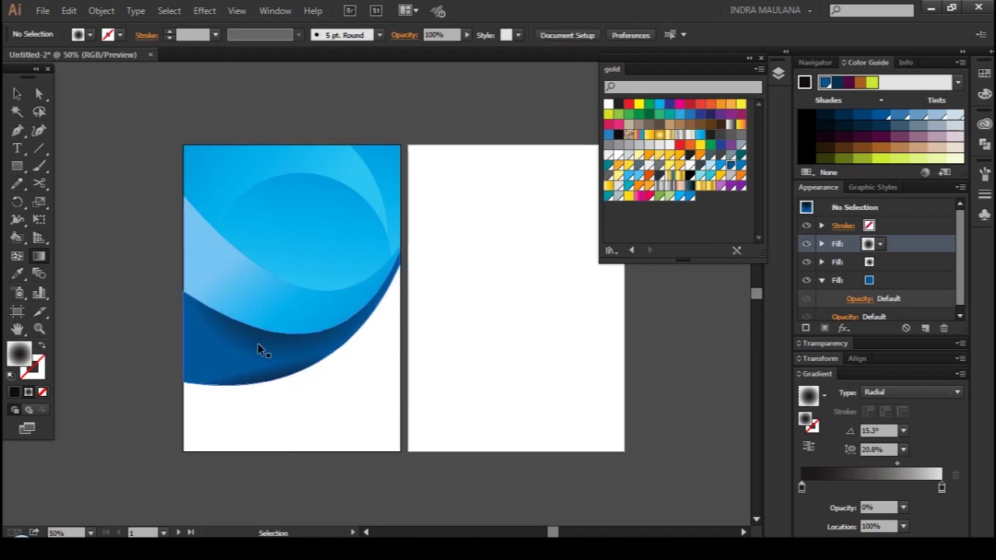
pyautogui.press('v')
pyautogui.click(278, 349)
pyautogui.click(895, 261)
# Squash the second vignette fill to a 77.9% ellipse and shift it left
pyautogui.press('g')
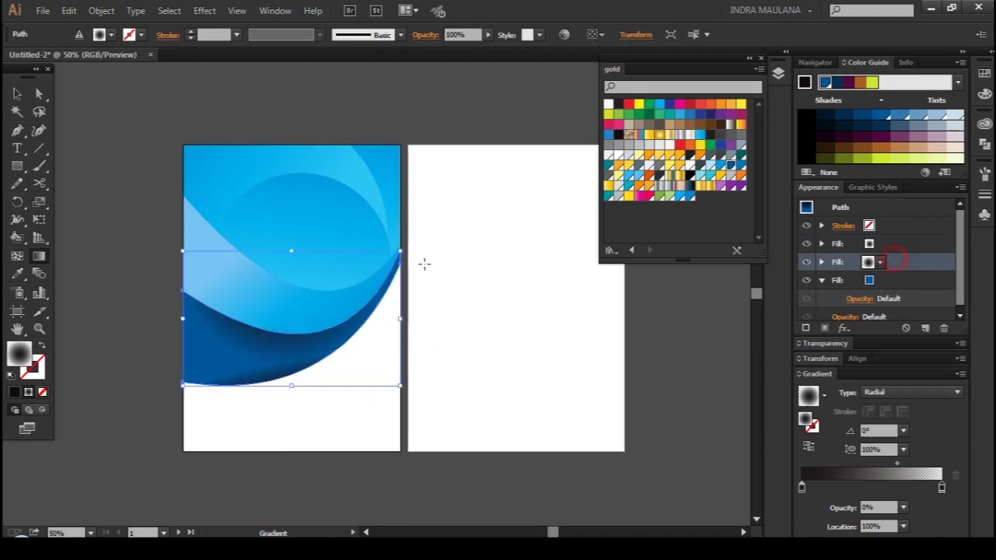
pyautogui.moveTo(292, 267)
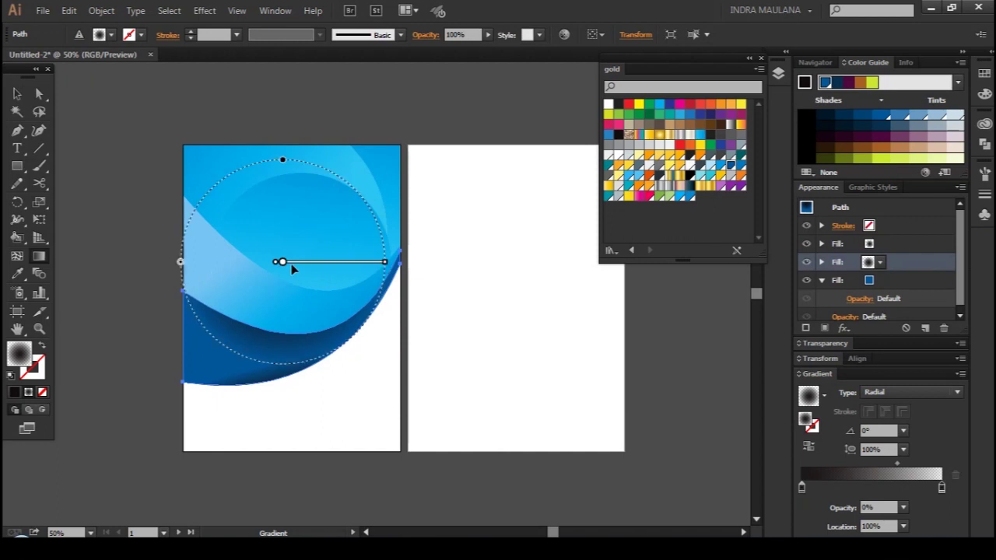
pyautogui.moveTo(283, 162); pyautogui.dragTo(282, 183)
pyautogui.moveTo(303, 268)
pyautogui.mouseDown()
pyautogui.moveTo(297, 285)
pyautogui.moveTo(295, 277)
pyautogui.mouseUp()
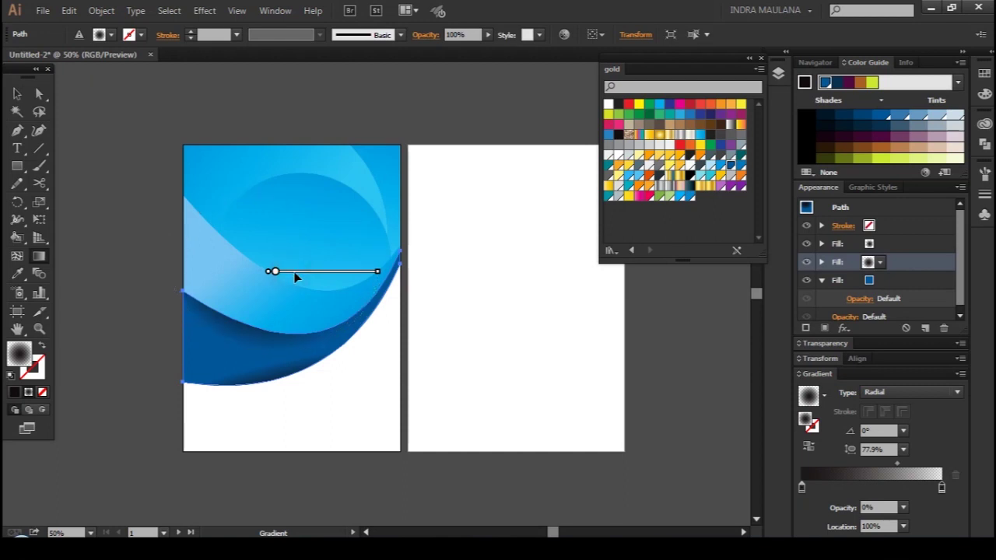
pyautogui.click(17, 93)
pyautogui.click(131, 156)
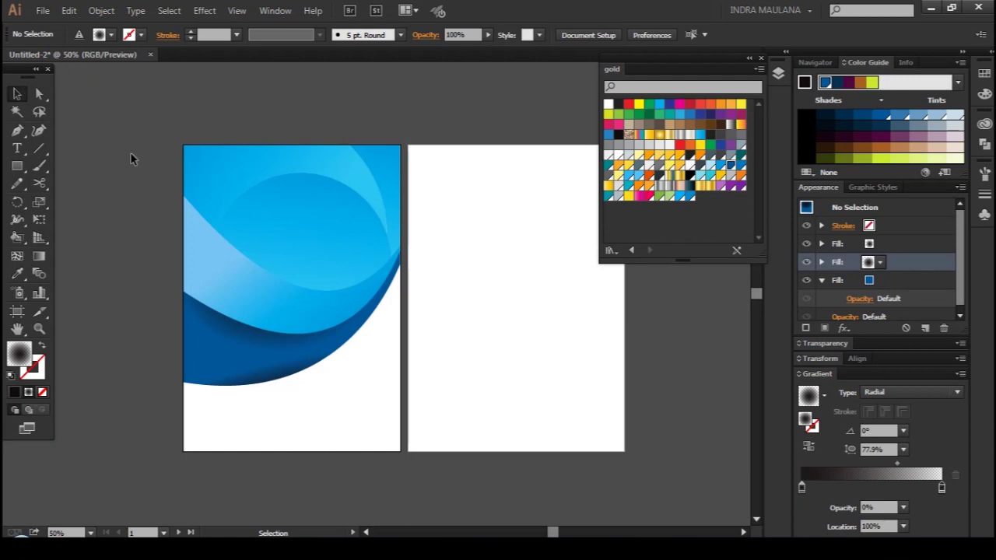
# Draw a curved Pen path following the blue wave's lower edge
pyautogui.click(17, 130)
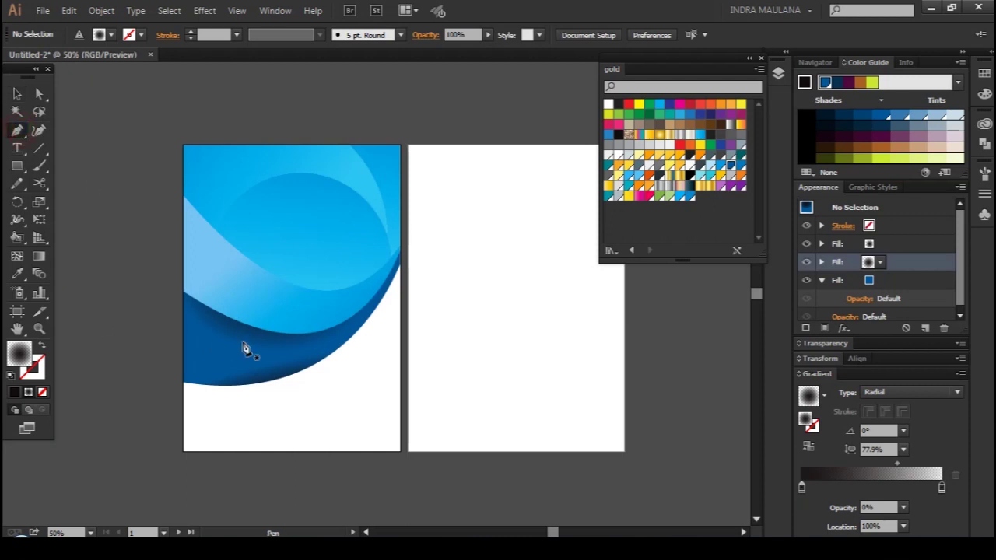
pyautogui.click(182, 357)
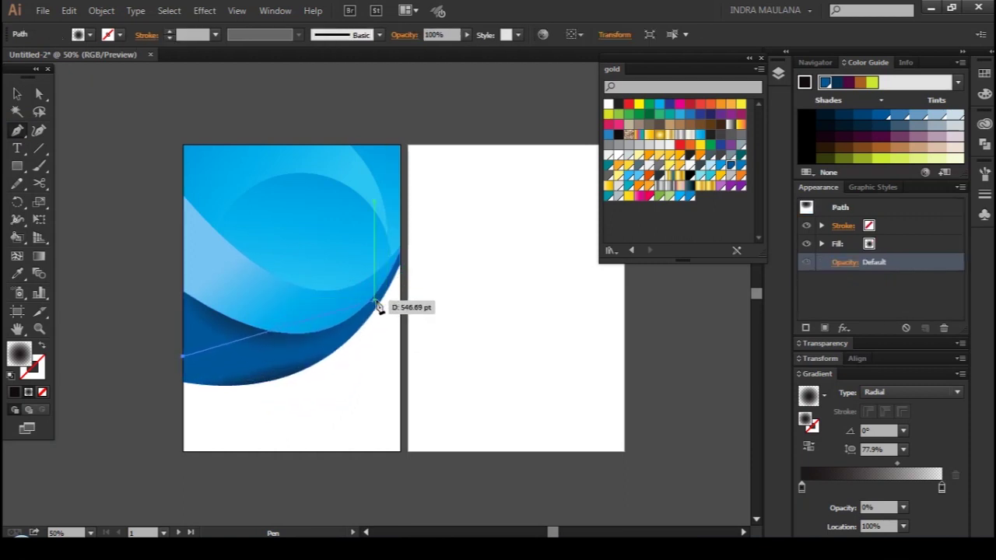
pyautogui.moveTo(374, 299); pyautogui.dragTo(459, 200)
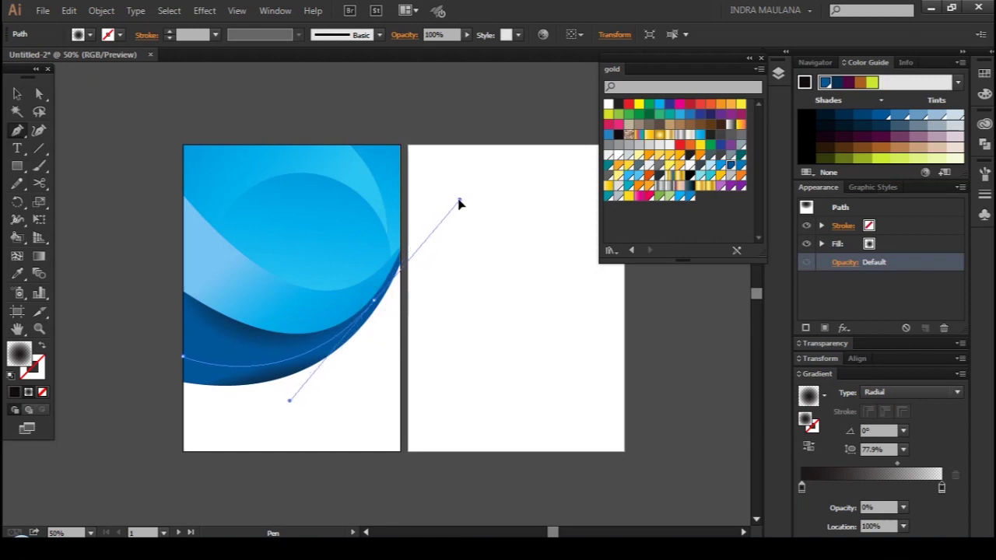
pyautogui.click(16, 94)
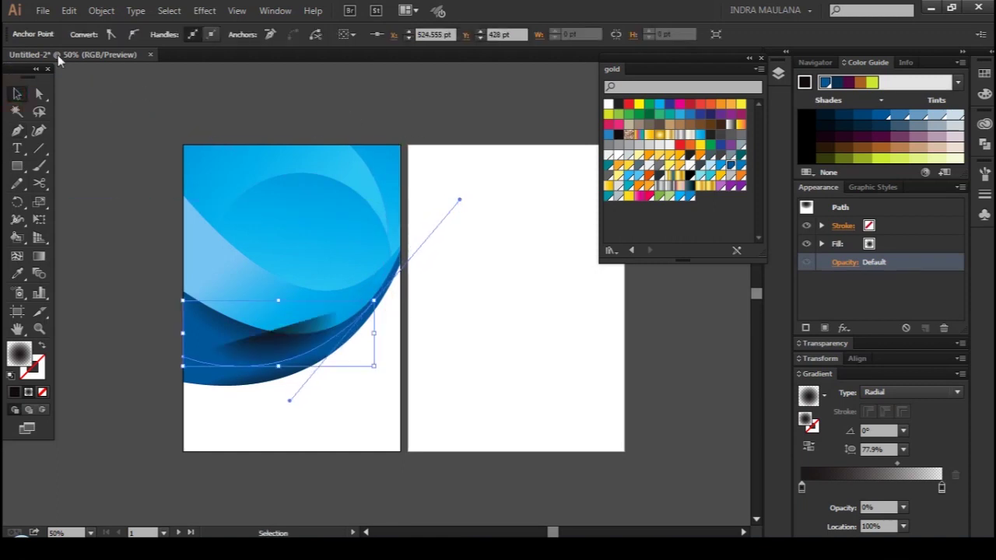
# Make the path an 18 pt stroke, outline it, and fill the band with gold gradient
pyautogui.click(985, 195)
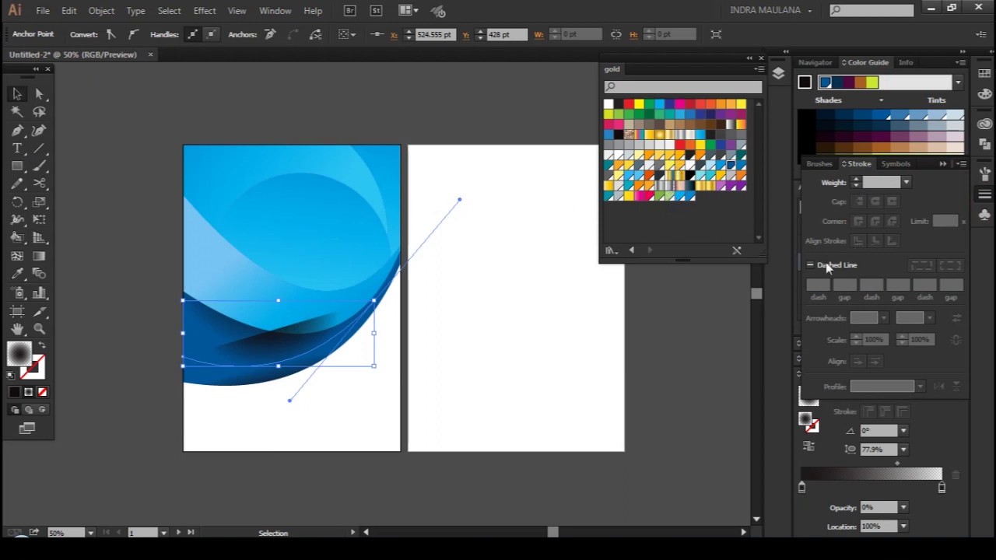
pyautogui.click(39, 345)
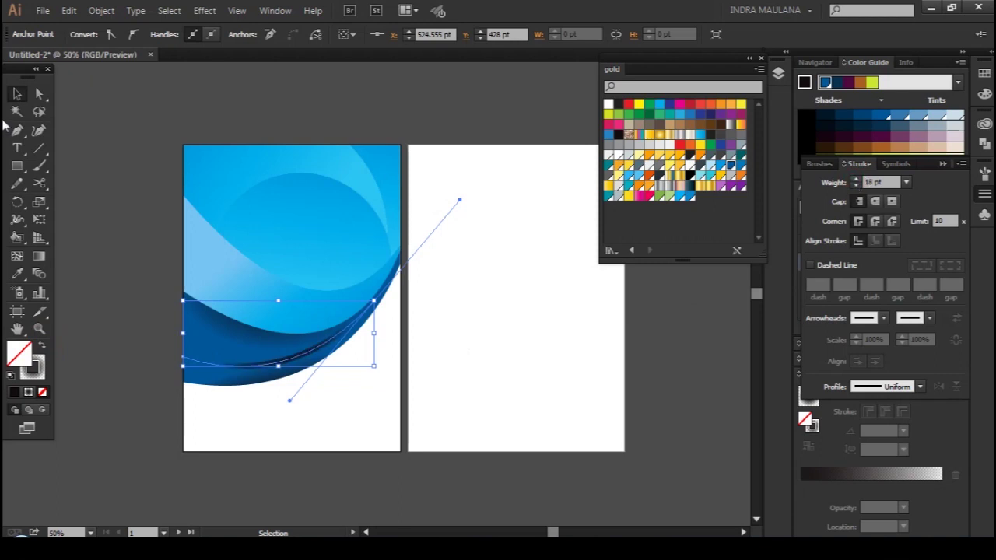
pyautogui.click(101, 11)
pyautogui.moveTo(117, 307)
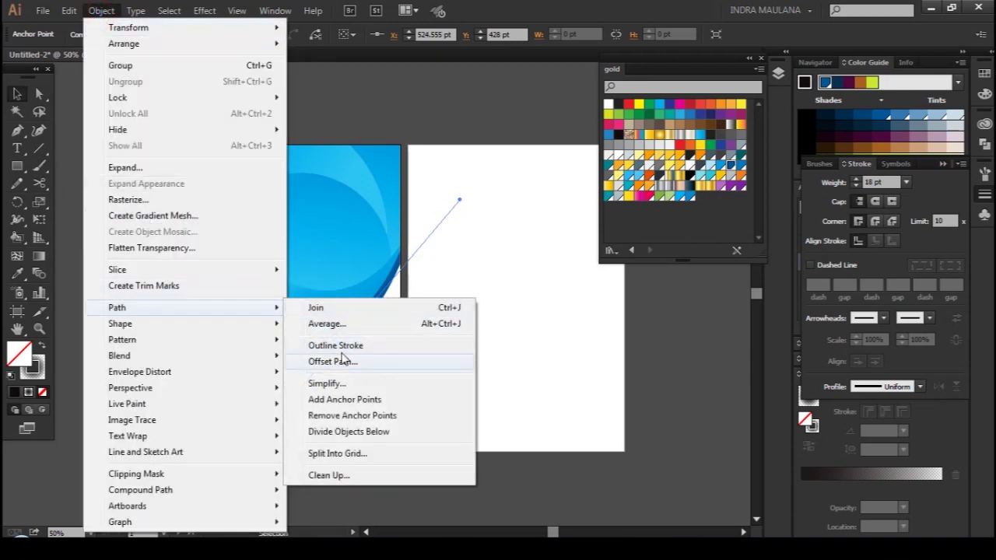
pyautogui.click(342, 346)
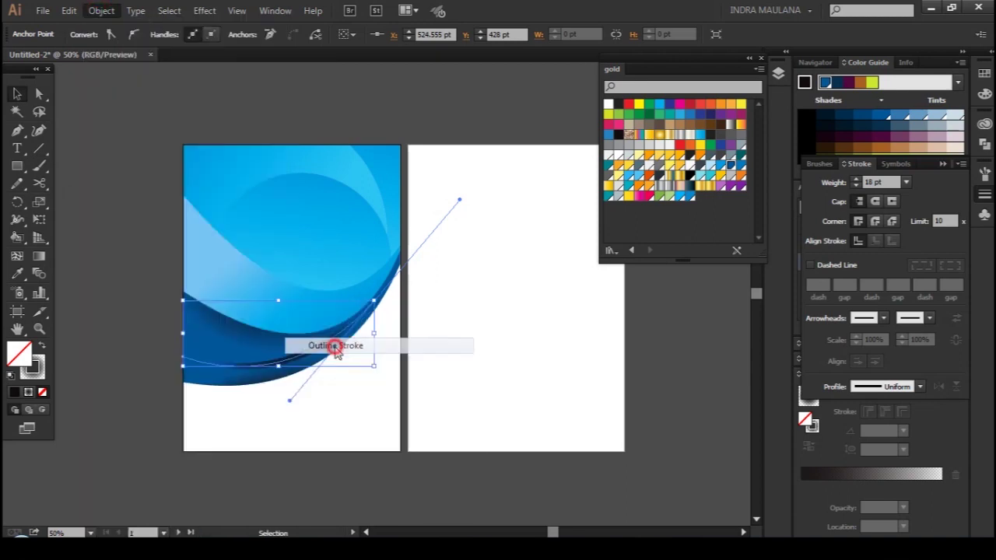
pyautogui.click(681, 179)
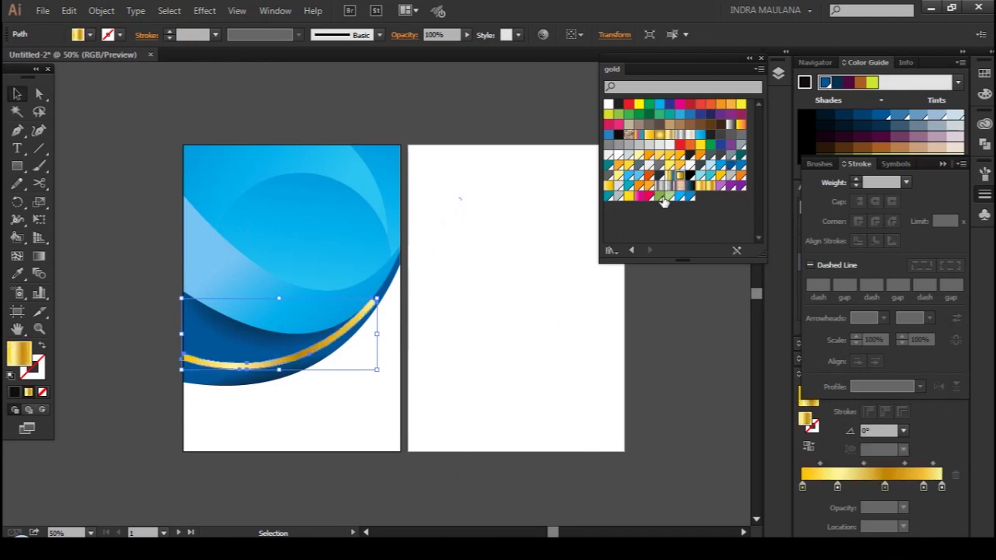
pyautogui.click(539, 328)
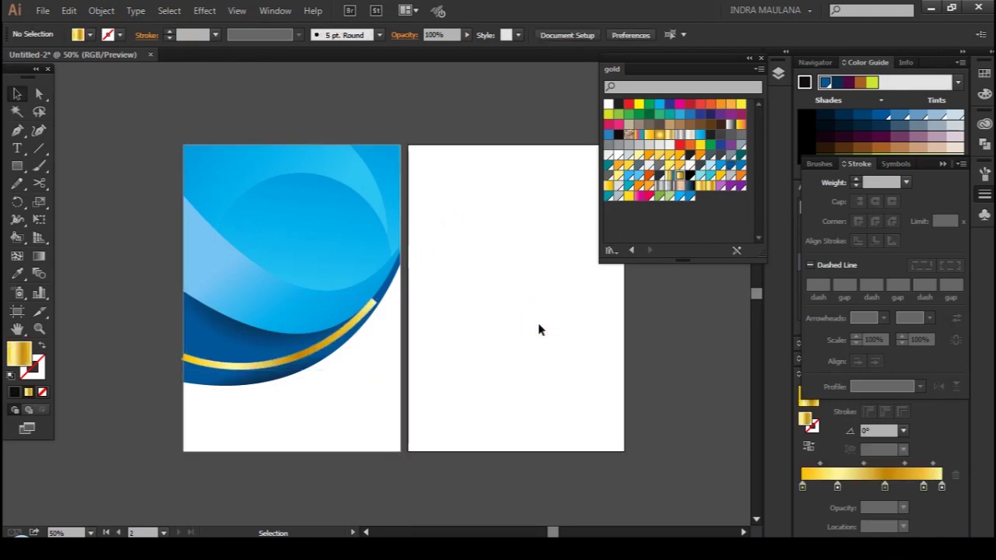
pyautogui.click(249, 371)
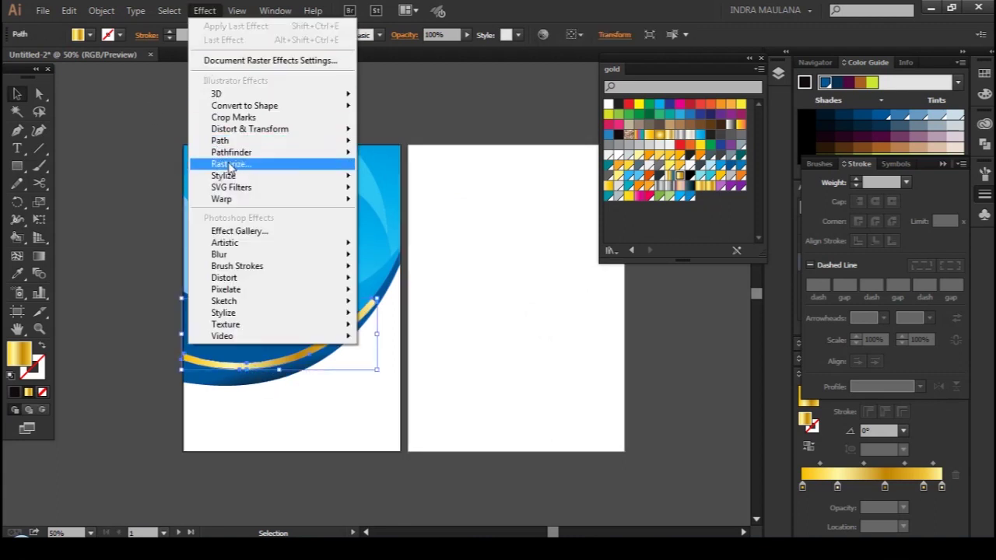
# Add a drop shadow to the gold band with opacity set to 40%
pyautogui.click(386, 178)
pyautogui.click(707, 279)
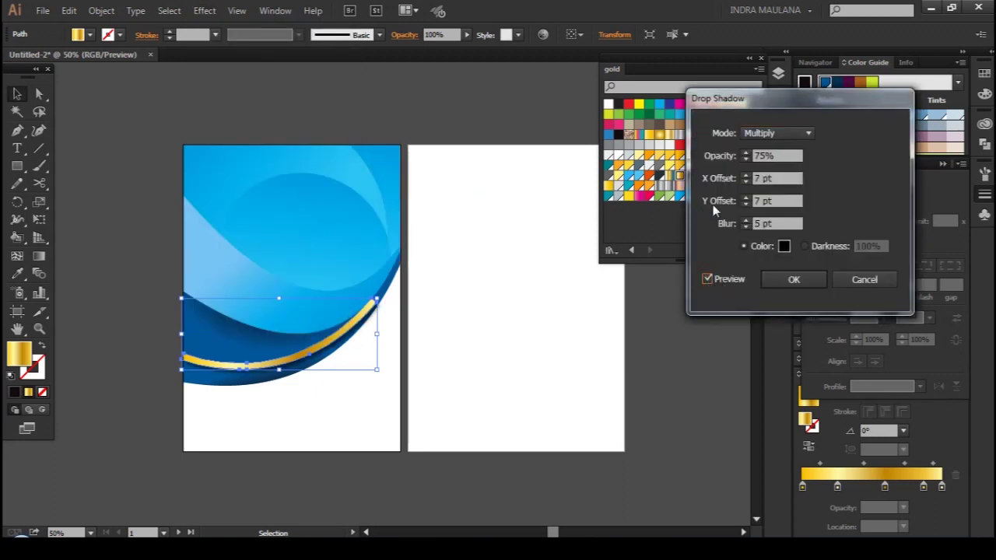
pyautogui.doubleClick(787, 156)
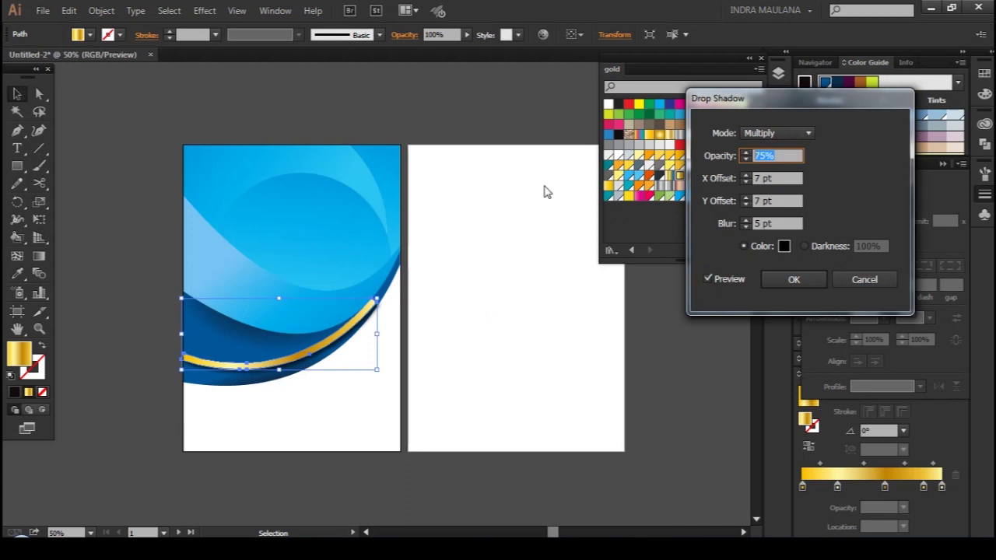
pyautogui.write('40')
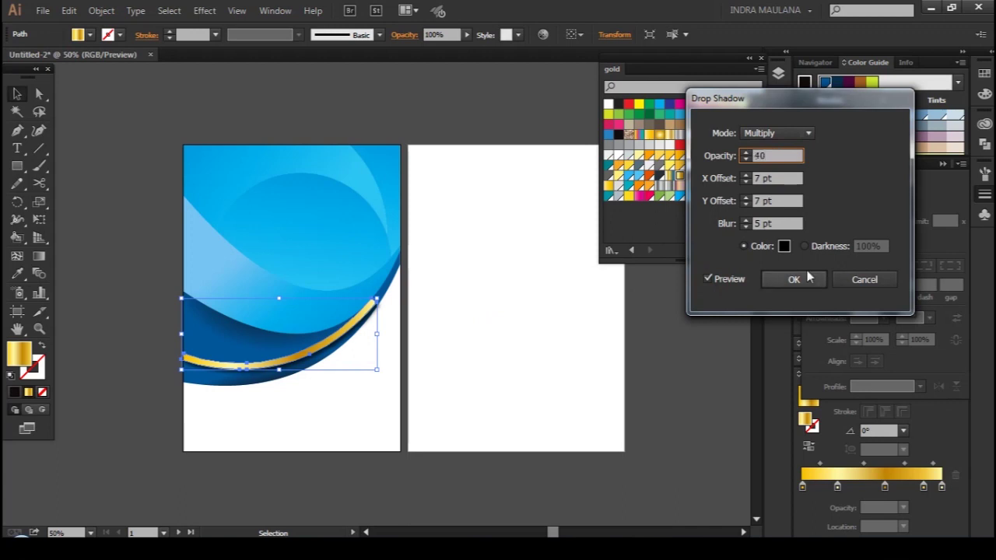
pyautogui.click(811, 276)
pyautogui.click(472, 397)
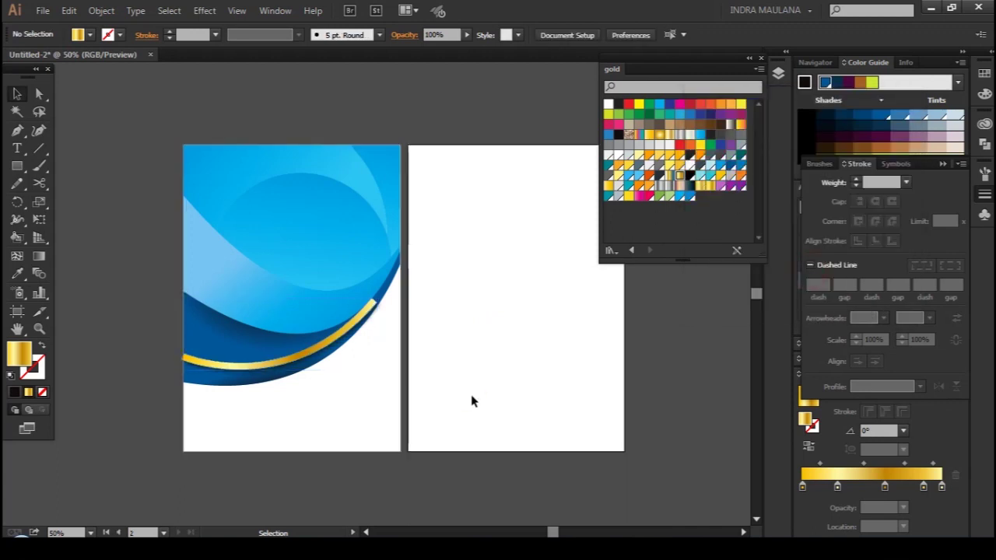
# Draw a circle of about 432 pt over the upper wave with the Ellipse tool
pyautogui.moveTo(17, 166); pyautogui.dragTo(87, 202)
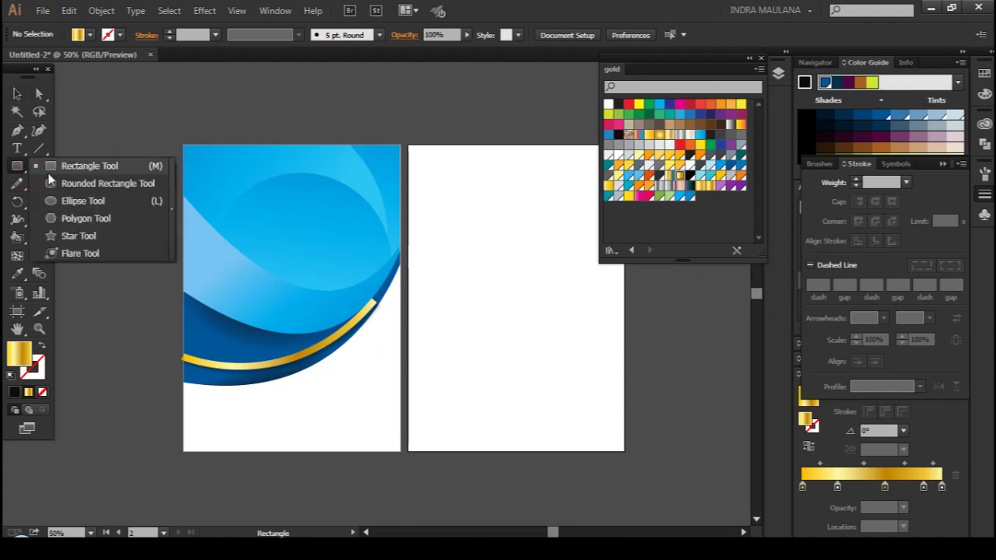
pyautogui.click(83, 201)
pyautogui.moveTo(365, 293); pyautogui.dragTo(367, 340)
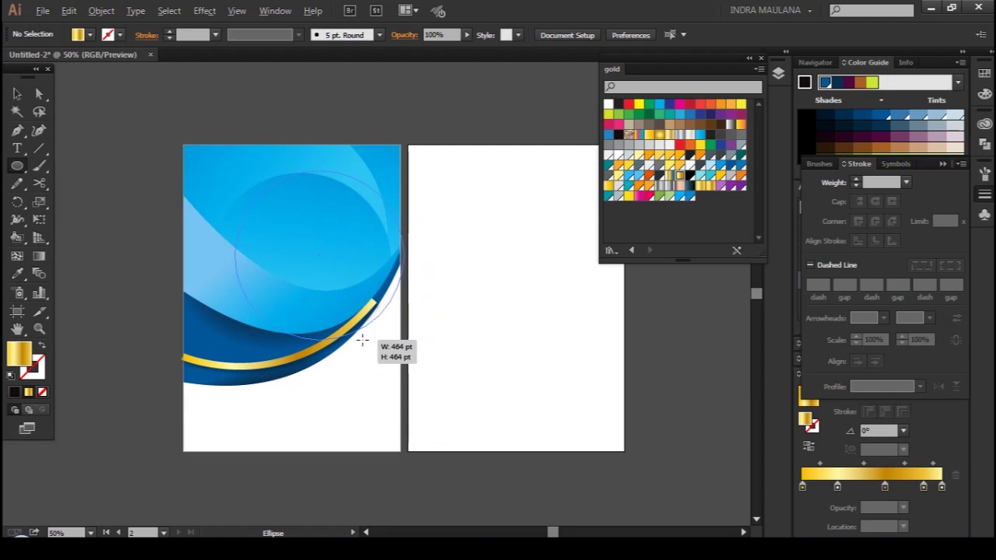
pyautogui.moveTo(367, 340)
pyautogui.mouseDown()
pyautogui.moveTo(356, 337)
pyautogui.moveTo(361, 371)
pyautogui.moveTo(348, 361)
pyautogui.mouseUp()
pyautogui.click(17, 94)
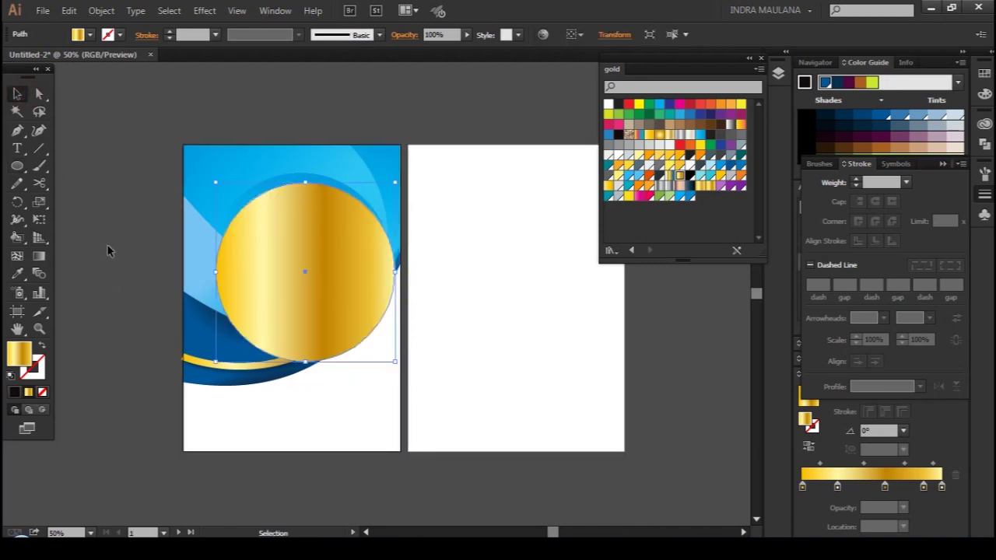
# Copy the gold gradient circle and paste a copy in front of it
pyautogui.click(124, 99)
pyautogui.click(354, 279)
pyautogui.click(69, 10)
pyautogui.click(91, 81)
pyautogui.click(69, 10)
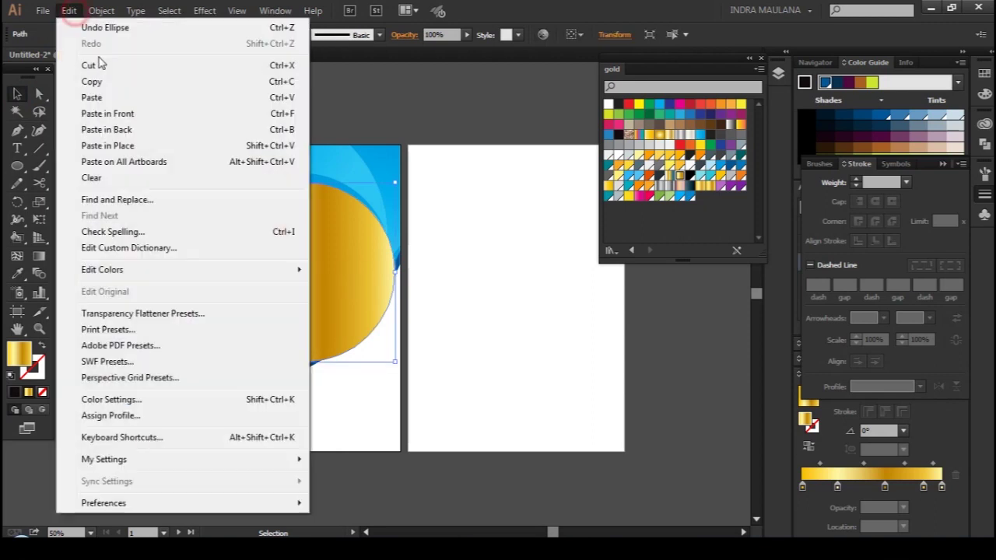
pyautogui.click(134, 114)
# Shrink the pasted copy, fill it white, then enlarge it slightly to leave a thin gold ring
pyautogui.moveTo(394, 183)
pyautogui.mouseDown()
pyautogui.moveTo(387, 190)
pyautogui.moveTo(396, 189)
pyautogui.mouseUp()
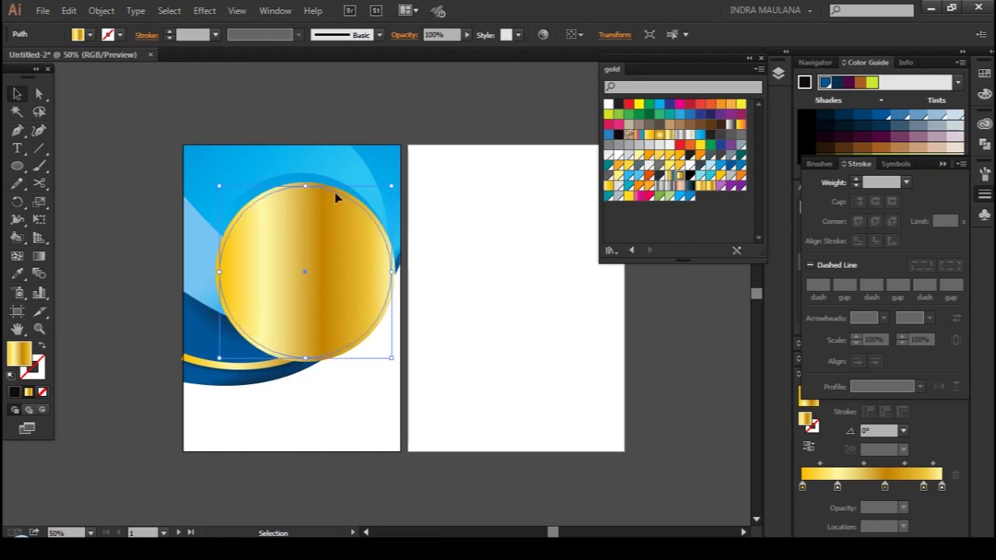
pyautogui.click(92, 35)
pyautogui.click(33, 62)
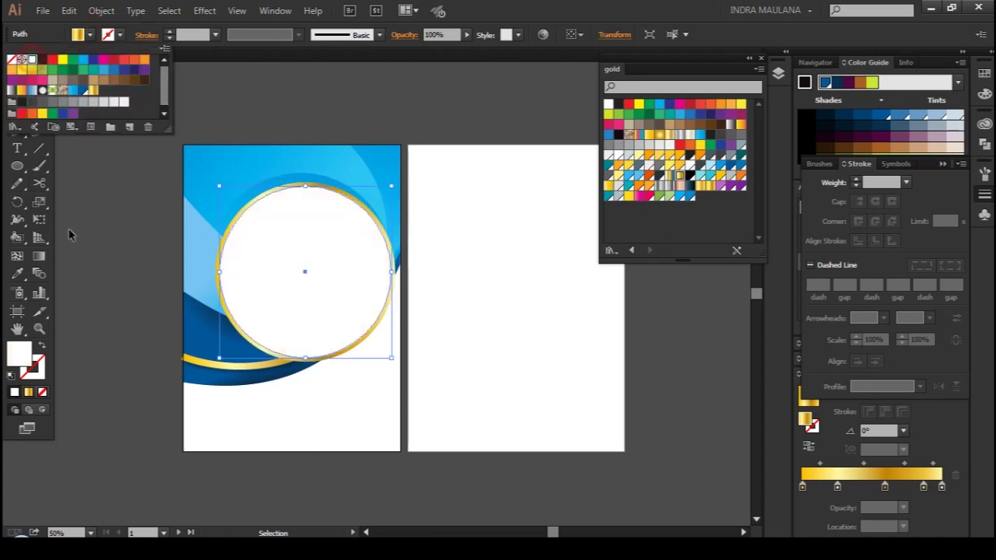
pyautogui.click(68, 228)
pyautogui.scroll(1, 374, 260)
pyautogui.click(373, 260)
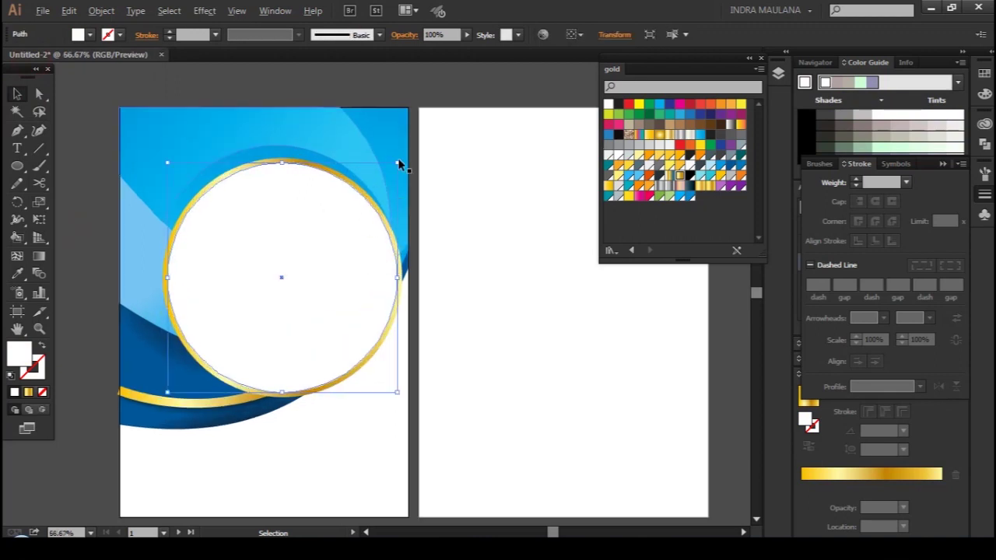
pyautogui.moveTo(398, 163); pyautogui.dragTo(402, 159)
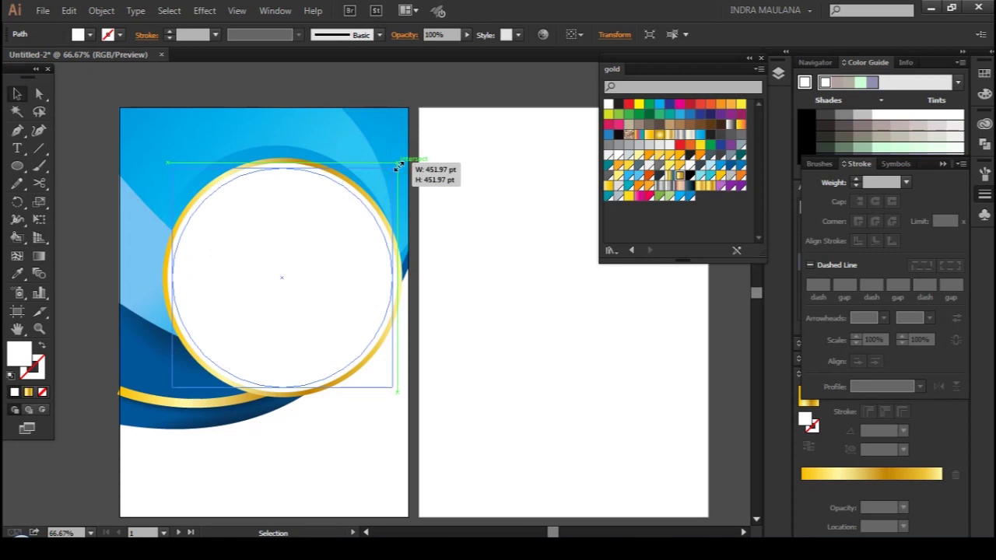
pyautogui.click(471, 207)
# Paste another copy of the ring in front and give it a black stroke
pyautogui.click(376, 210)
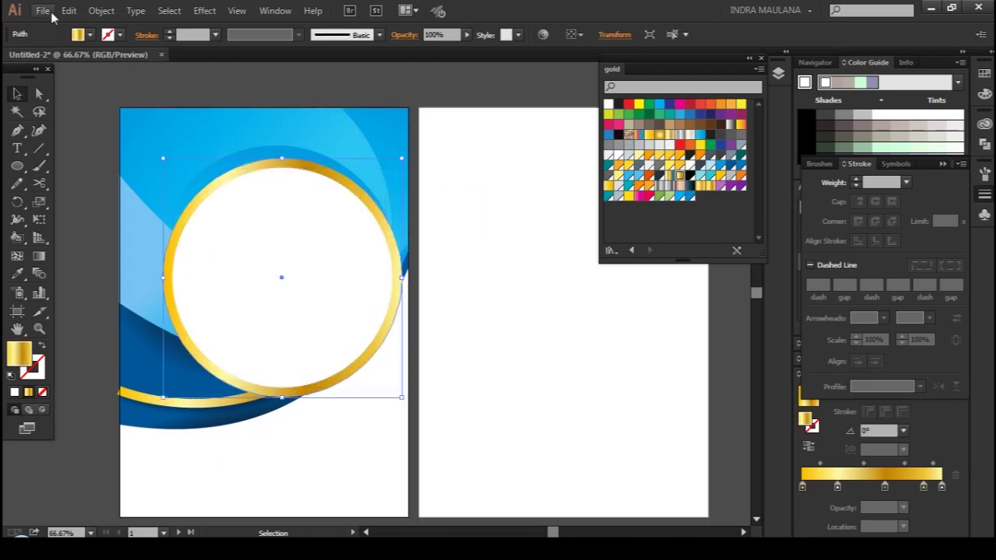
pyautogui.click(68, 11)
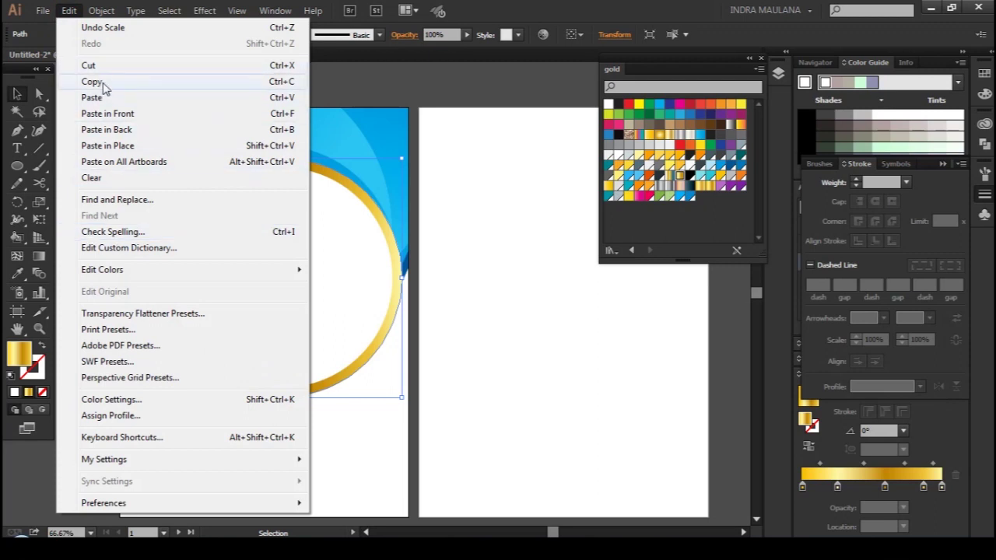
pyautogui.click(113, 114)
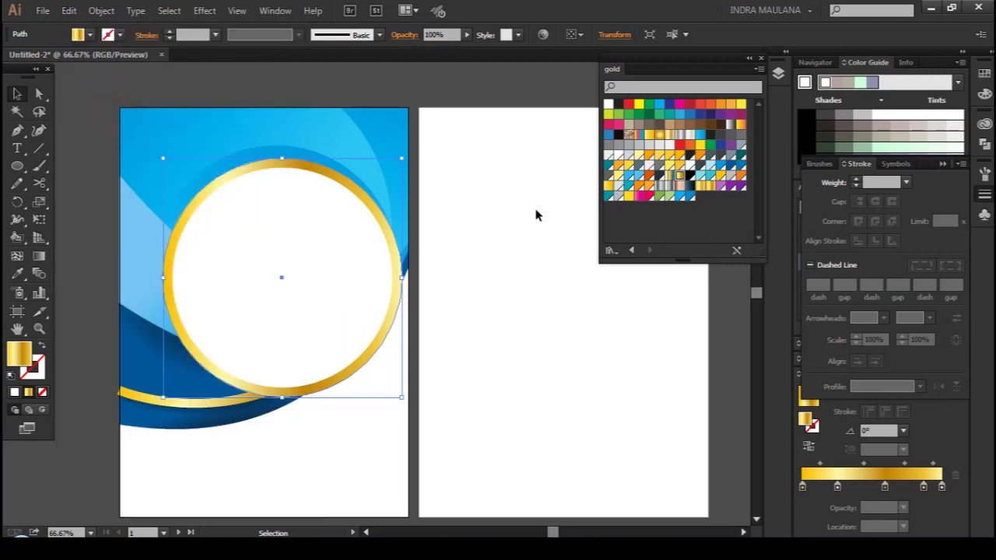
pyautogui.click(618, 105)
pyautogui.rightClick(276, 246)
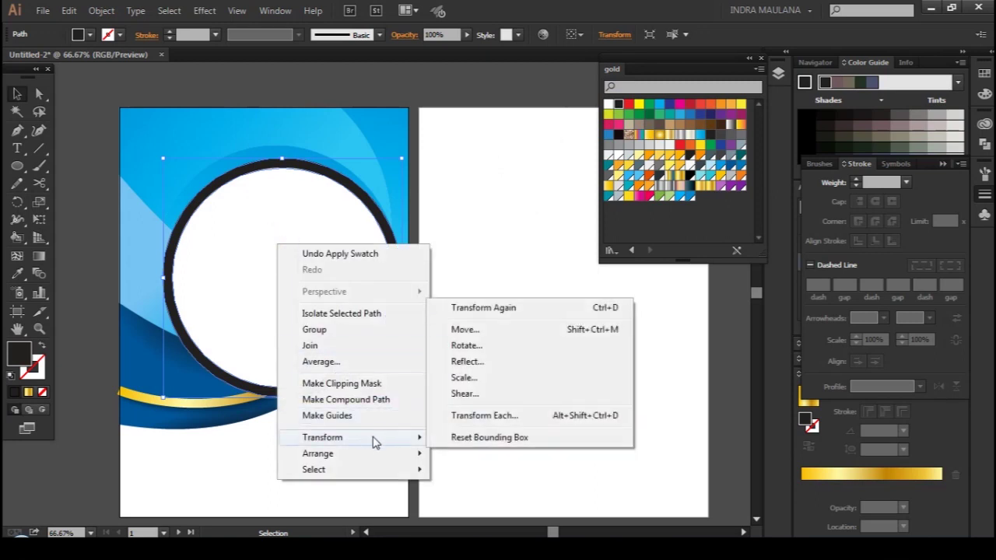
pyautogui.moveTo(318, 454)
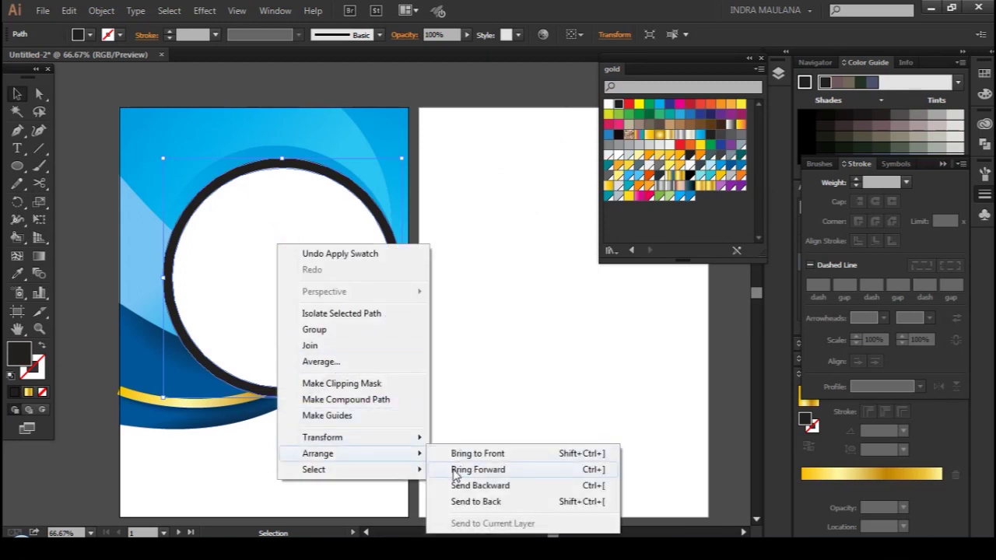
# Send the black-outlined copy behind the gold ring and fill it black
pyautogui.click(458, 485)
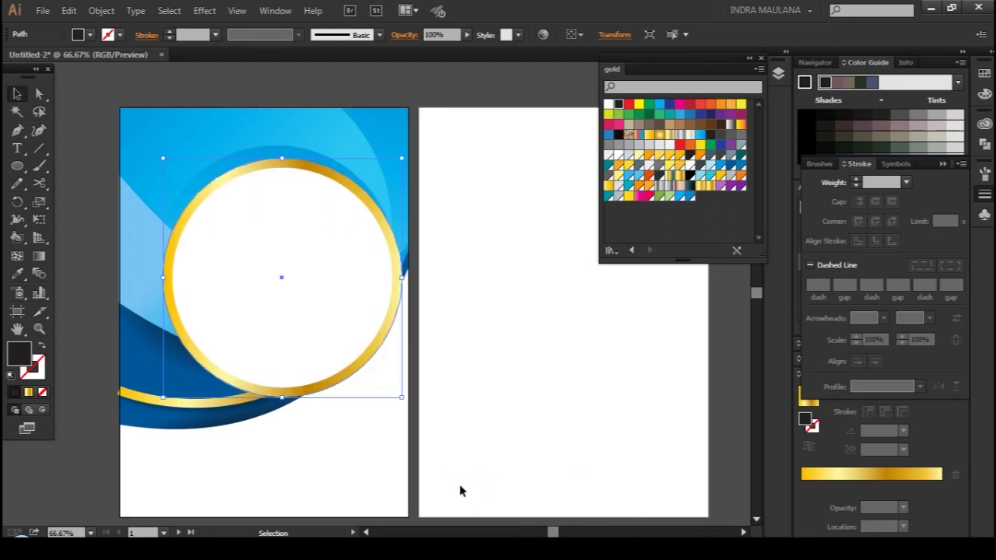
pyautogui.doubleClick(17, 360)
pyautogui.click(613, 330)
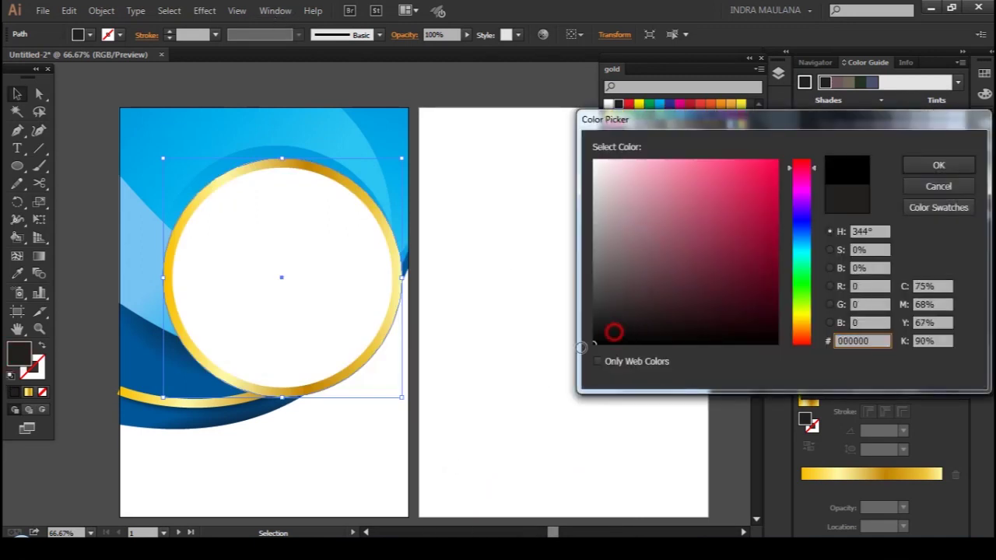
pyautogui.click(933, 165)
# Apply a 38.2 px Gaussian Blur to the black copy and nudge it down-left as a shadow
pyautogui.click(205, 10)
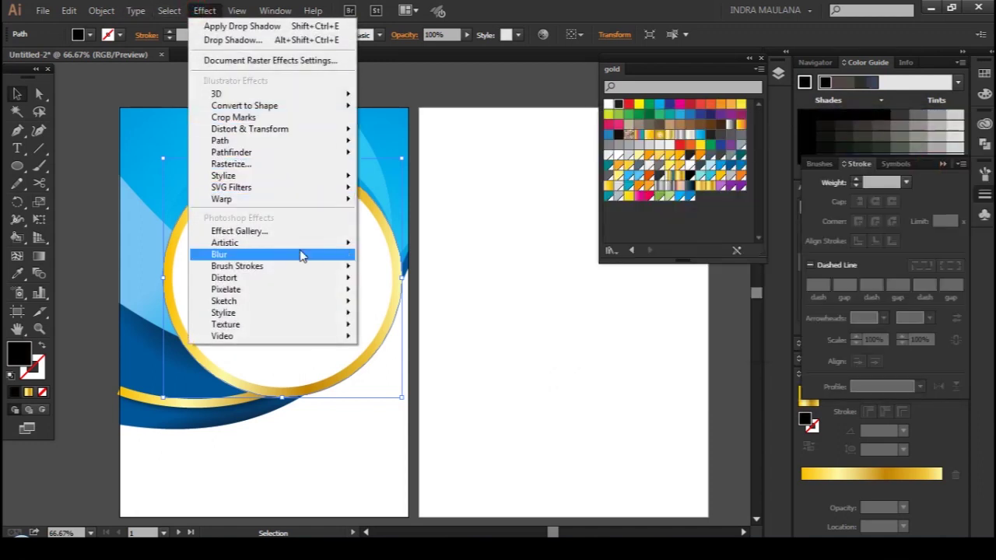
pyautogui.click(389, 257)
pyautogui.click(695, 224)
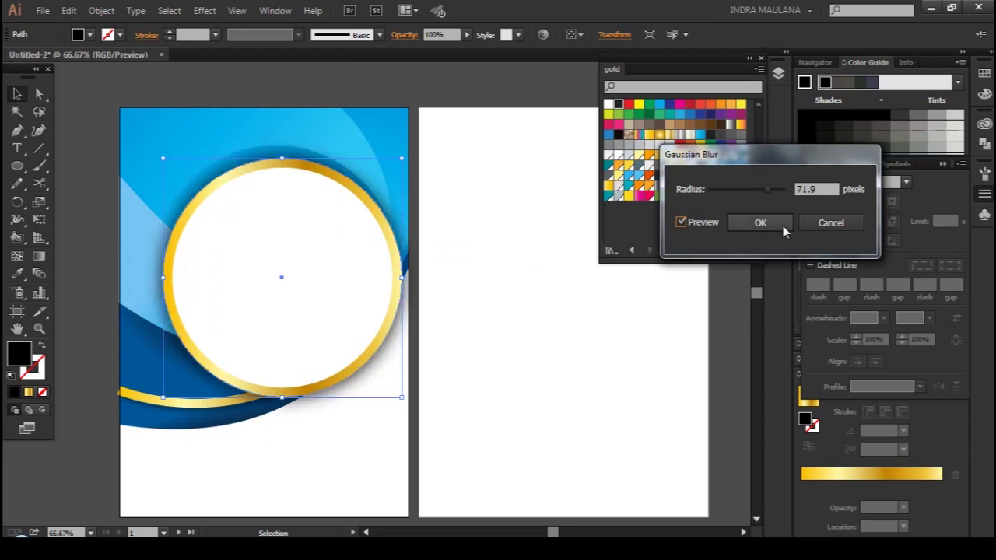
pyautogui.moveTo(766, 190); pyautogui.dragTo(735, 190)
pyautogui.click(742, 188)
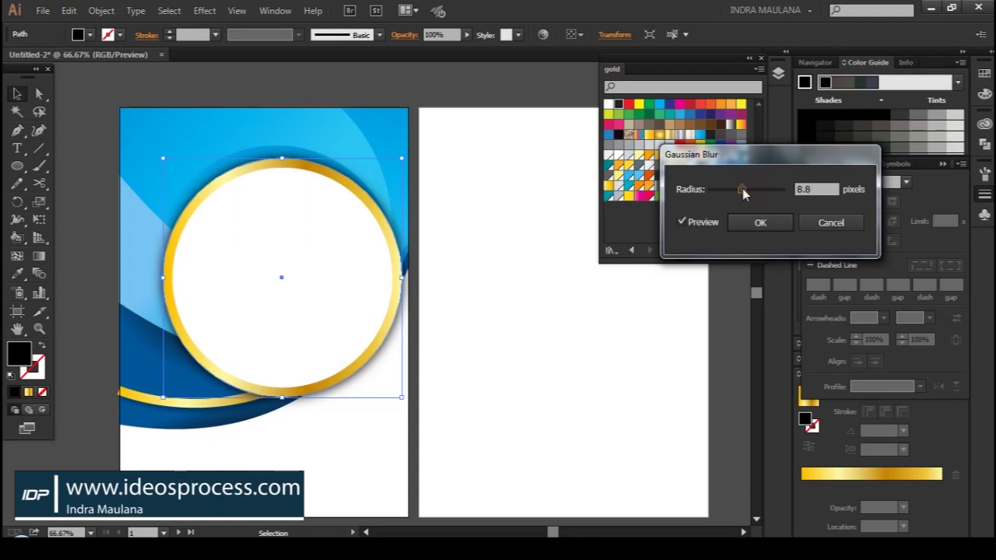
pyautogui.moveTo(742, 188); pyautogui.dragTo(750, 189)
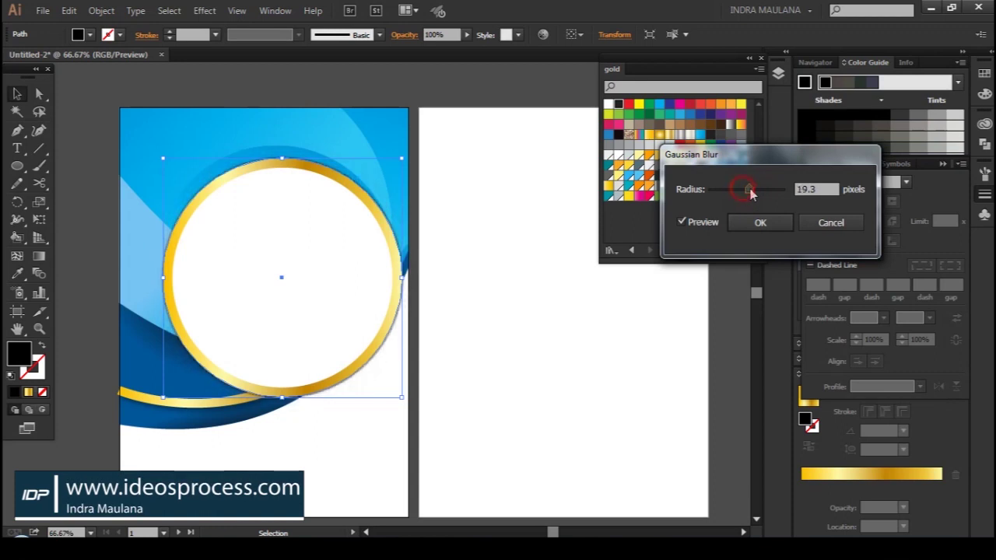
pyautogui.moveTo(751, 189); pyautogui.dragTo(758, 188)
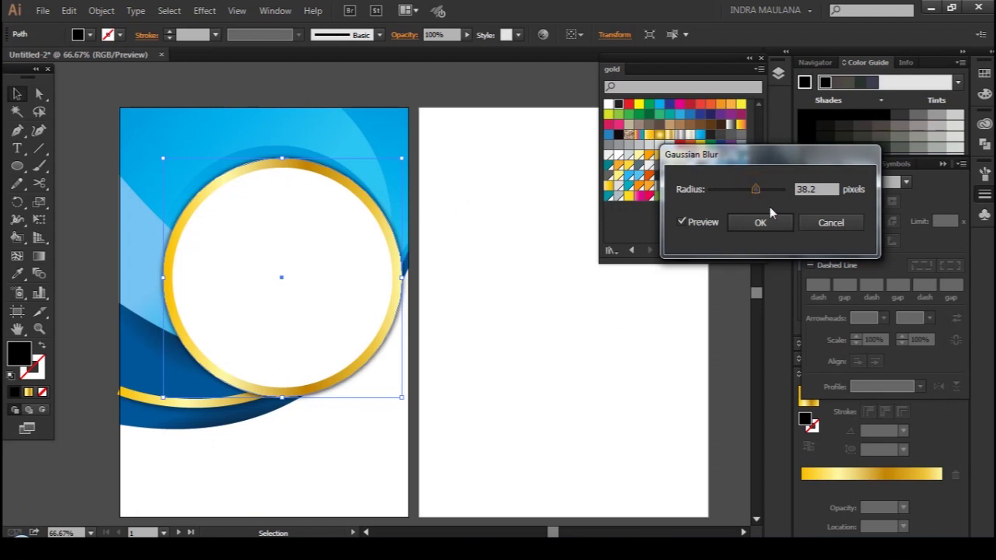
pyautogui.click(736, 223)
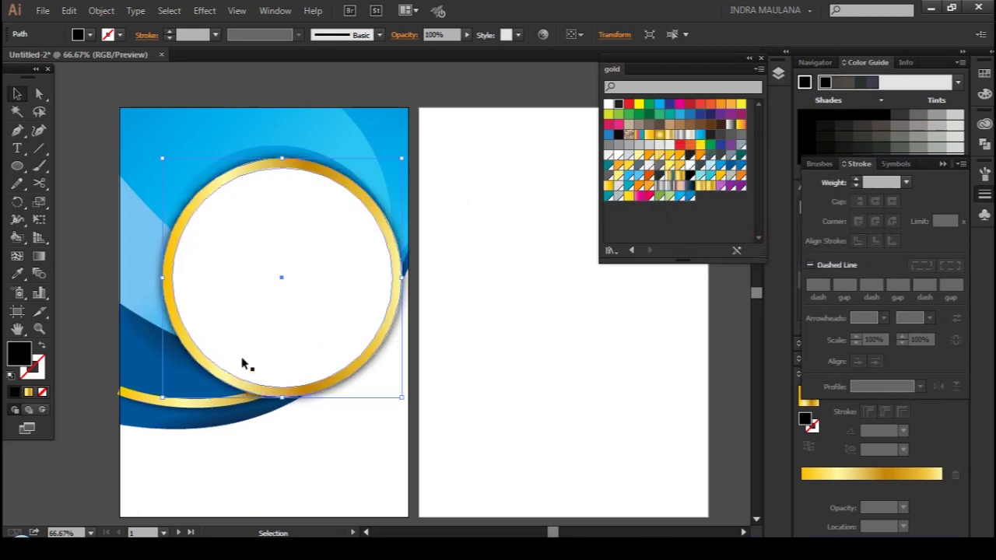
pyautogui.hotkey('shift', 'Left')
pyautogui.hotkey('shift', 'Down')
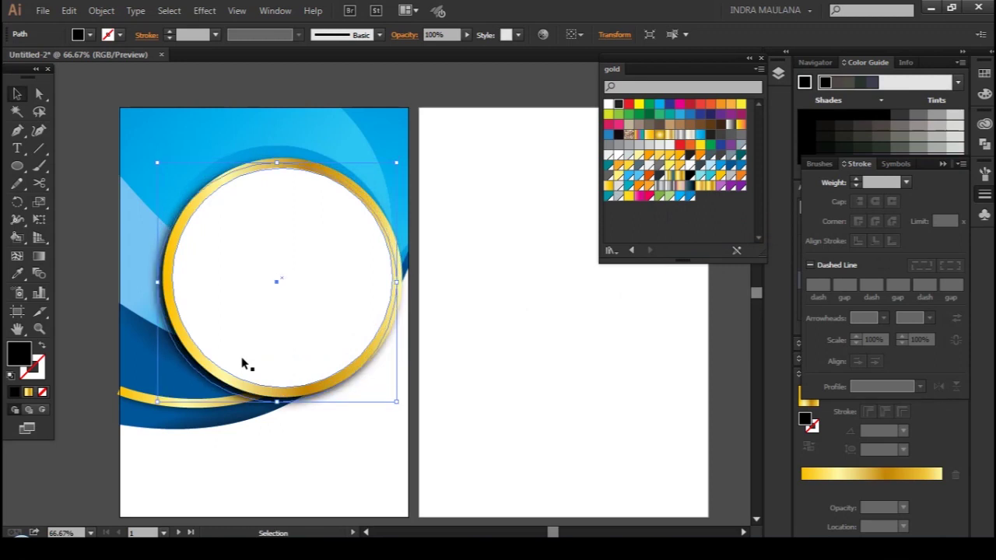
# Group the gold ring with its blurred shadow
pyautogui.click(256, 433)
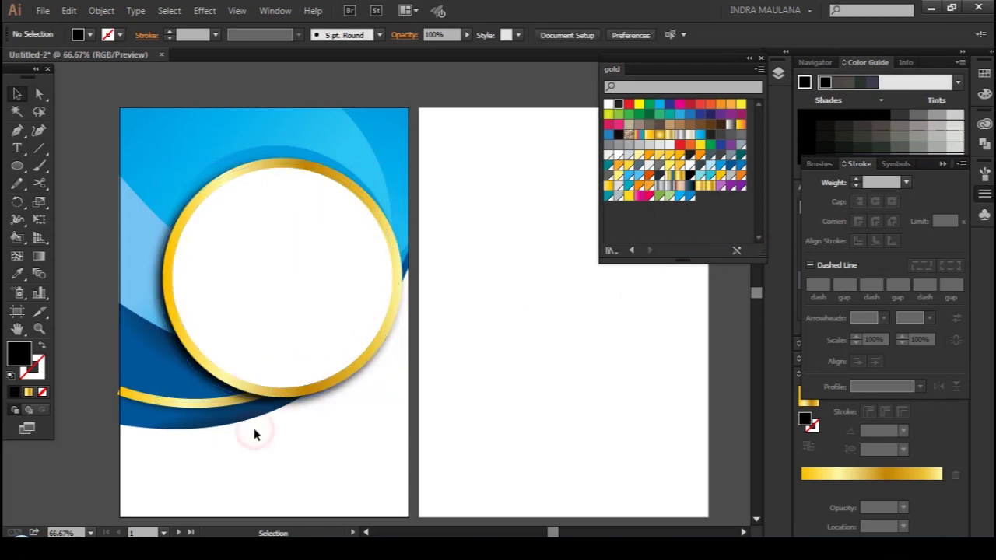
pyautogui.keyDown('ctrl'); pyautogui.click(360, 387); pyautogui.keyUp('ctrl')
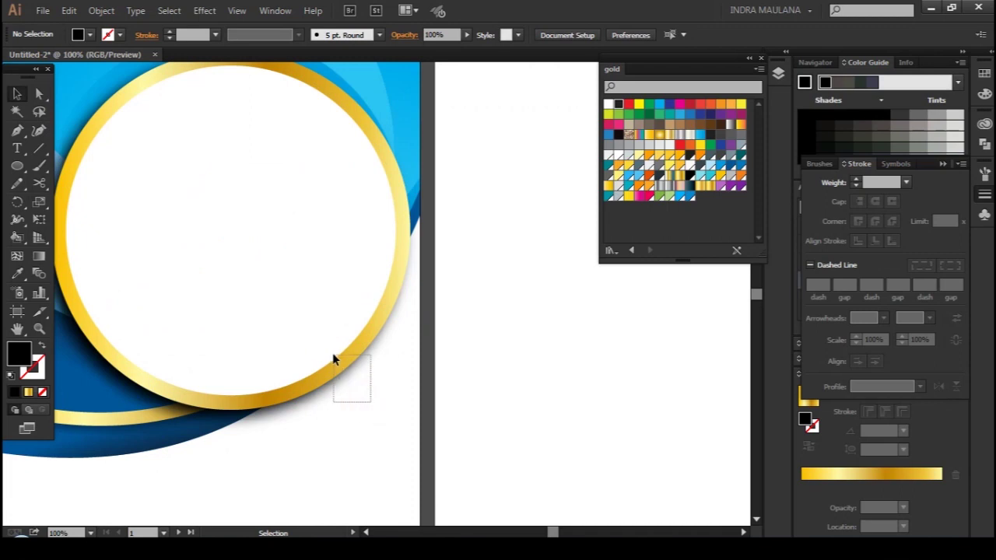
pyautogui.click(348, 380)
pyautogui.press('alt')
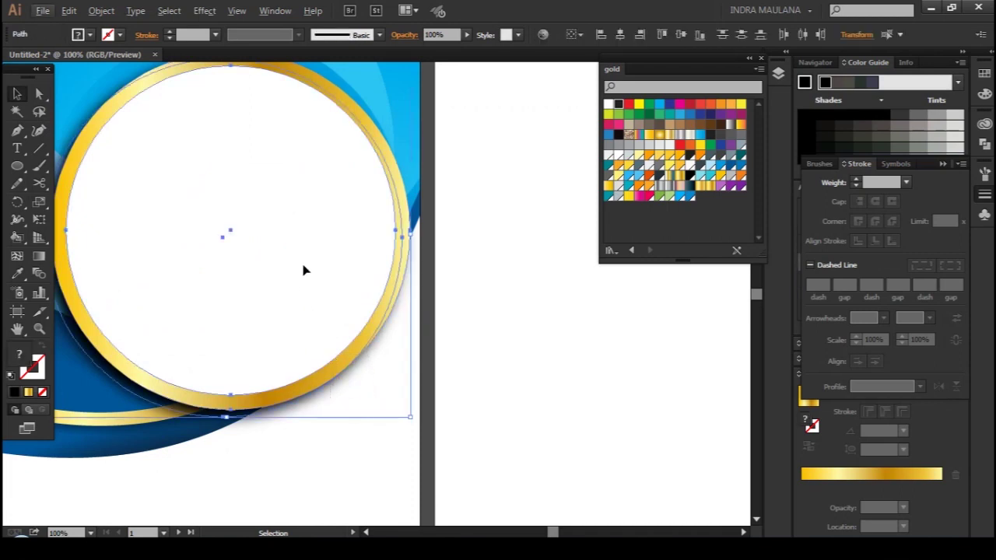
pyautogui.rightClick(304, 233)
pyautogui.click(367, 294)
# Duplicate the ring group, scaling the copy to about 242 pt at the large ring's upper right
pyautogui.moveTo(490, 238); pyautogui.dragTo(491, 282)
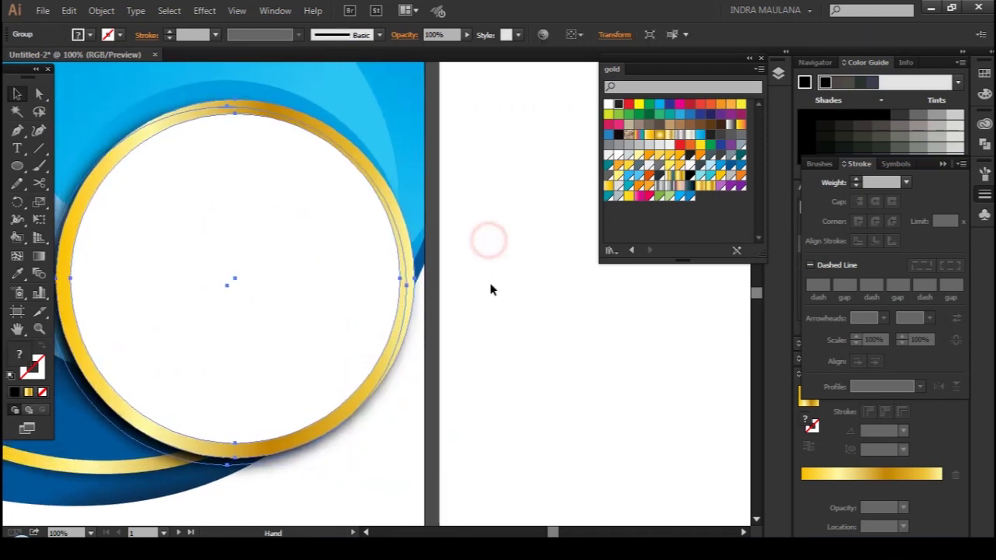
pyautogui.keyDown('ctrl'); pyautogui.keyDown('alt'); pyautogui.click(486, 296); pyautogui.keyUp('alt'); pyautogui.keyUp('ctrl')
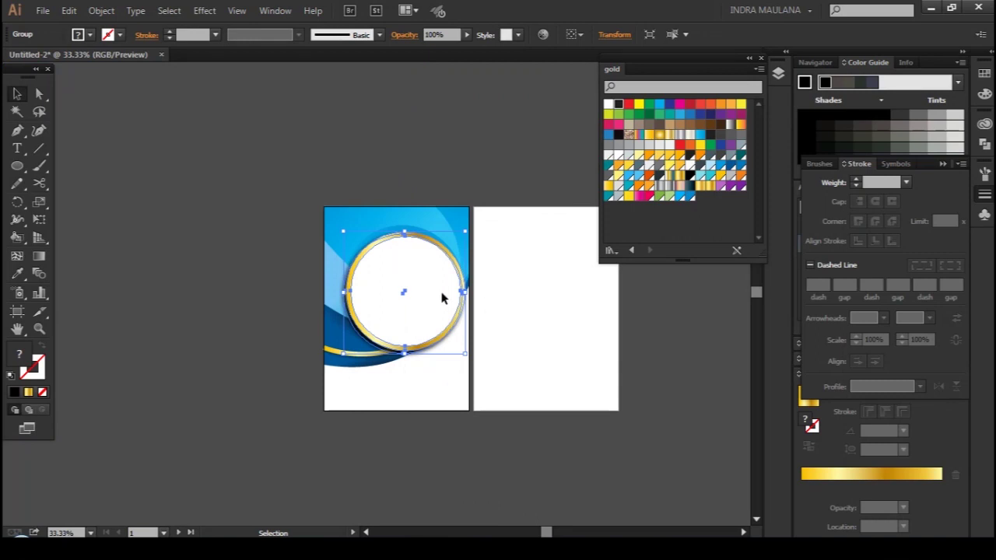
pyautogui.keyDown('alt'); pyautogui.scroll(3, 440, 296); pyautogui.keyUp('alt')
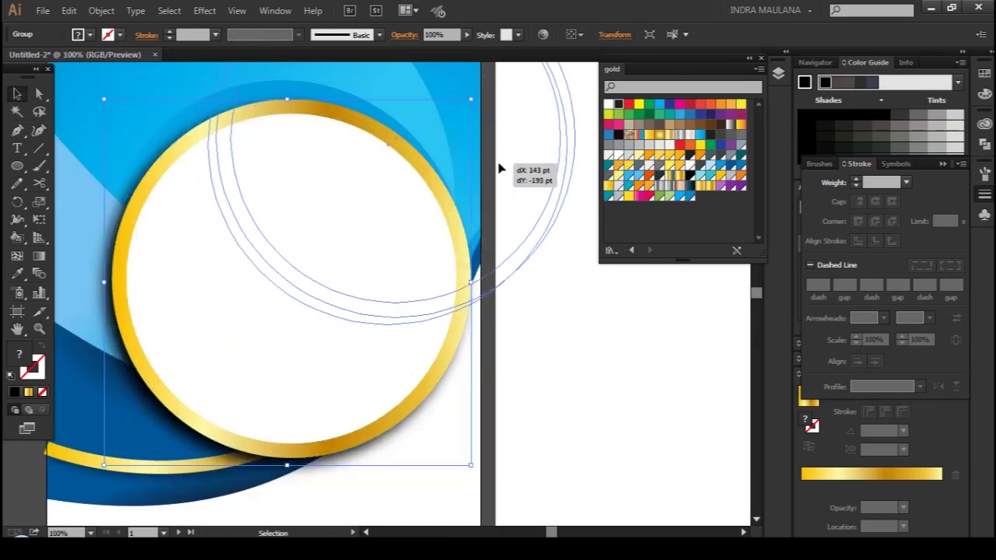
pyautogui.moveTo(445, 288); pyautogui.dragTo(548, 147)
pyautogui.moveTo(429, 269); pyautogui.dragTo(370, 375)
pyautogui.moveTo(515, 428); pyautogui.dragTo(455, 358)
pyautogui.moveTo(386, 247); pyautogui.dragTo(358, 269)
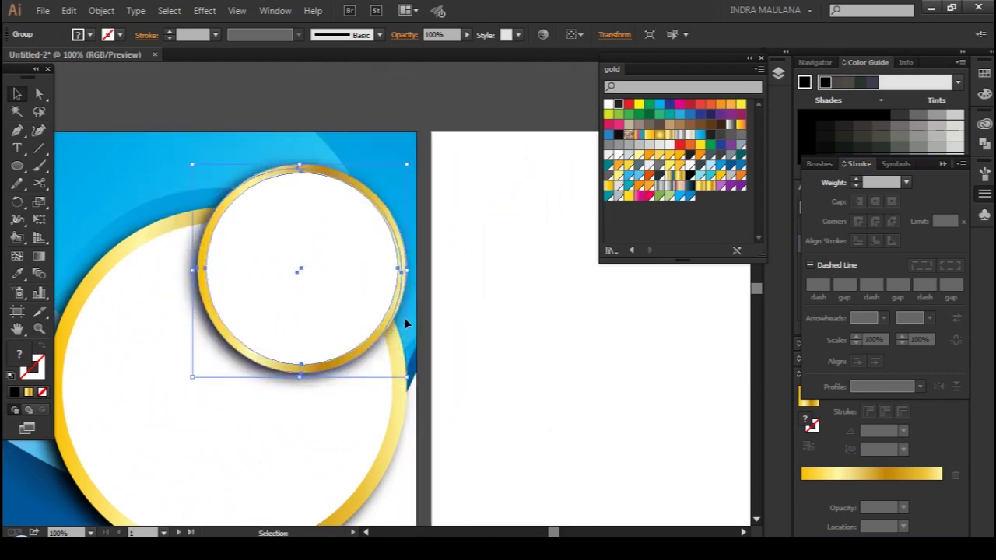
pyautogui.moveTo(407, 375); pyautogui.dragTo(390, 358)
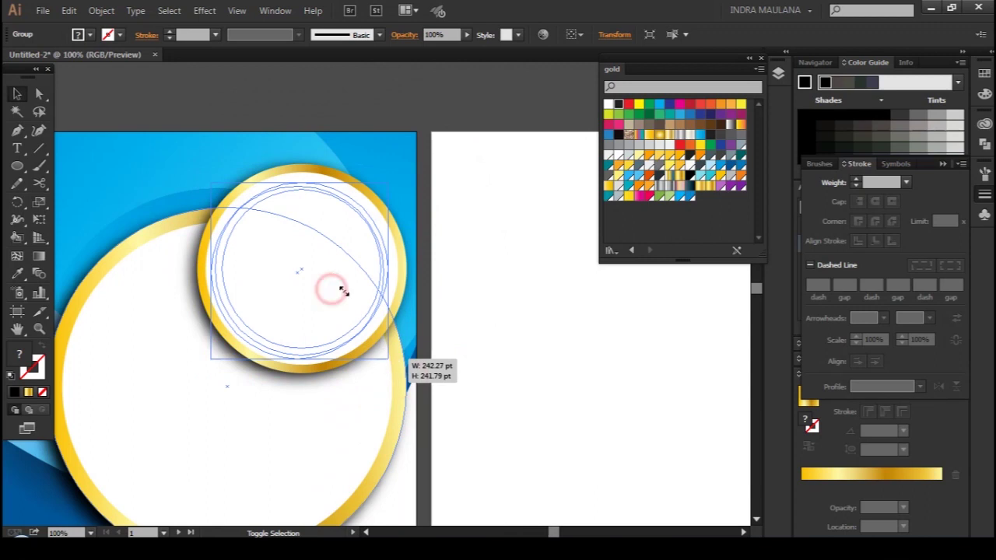
pyautogui.moveTo(333, 285); pyautogui.dragTo(351, 298)
# Zoom out to 50% and pan so both artboards are visible
pyautogui.hotkey('ctrl', '-')
pyautogui.hotkey('ctrl', '-')
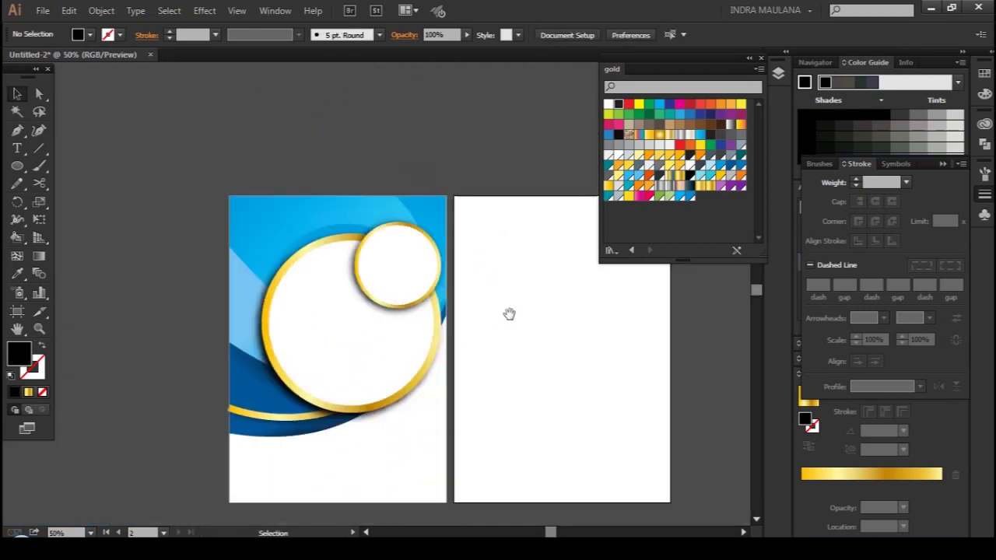
pyautogui.moveTo(508, 317); pyautogui.dragTo(489, 294)
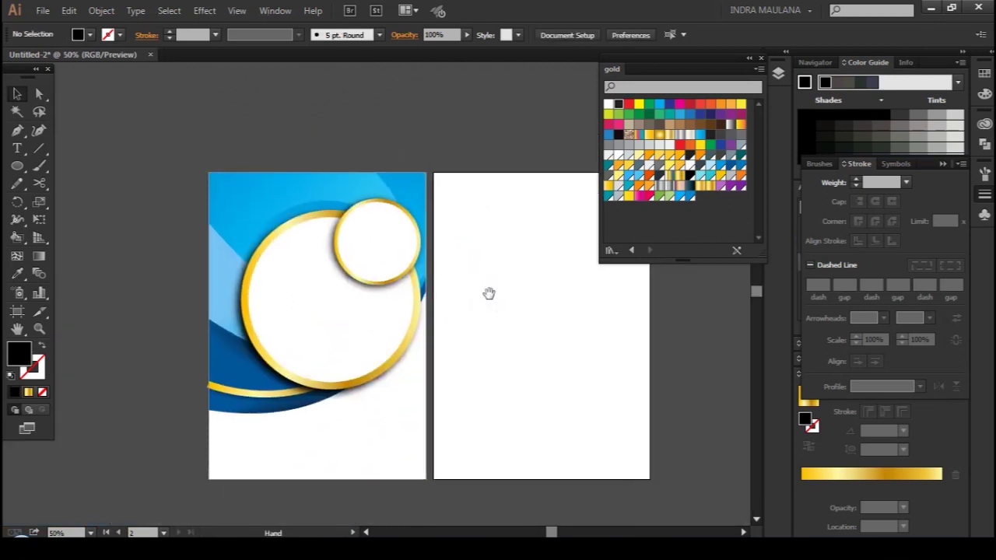
pyautogui.scroll(-2, 488, 293)
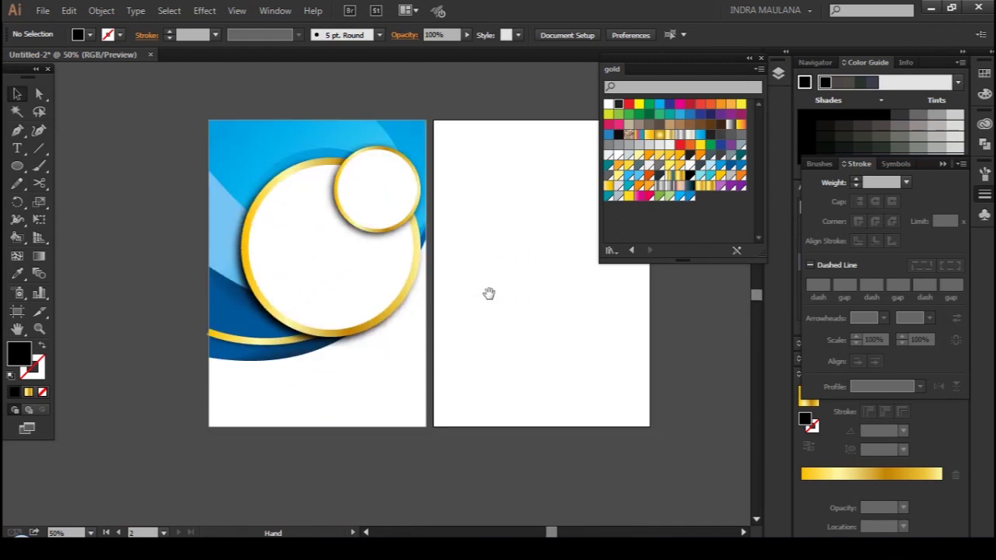
pyautogui.scroll(3, 488, 293)
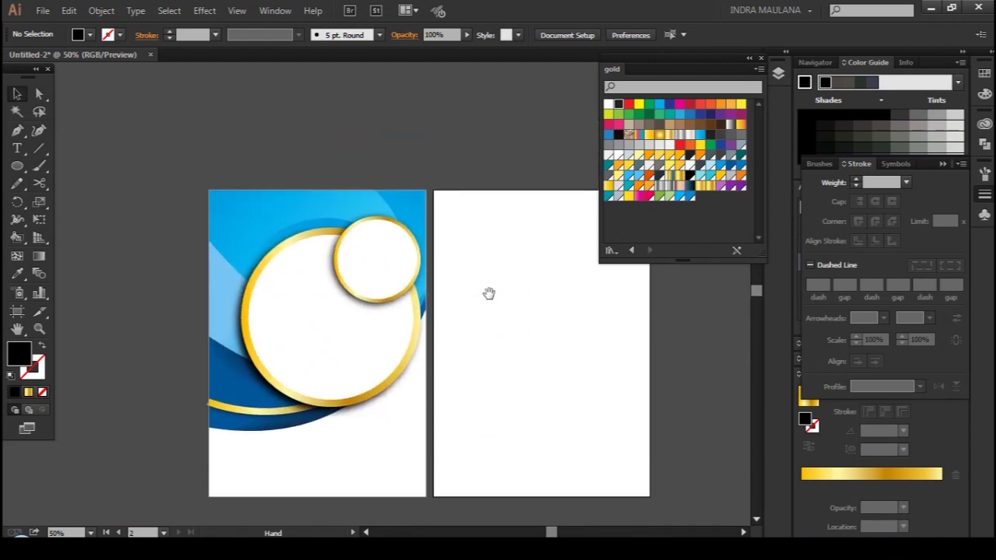
pyautogui.scroll(-1, 489, 293)
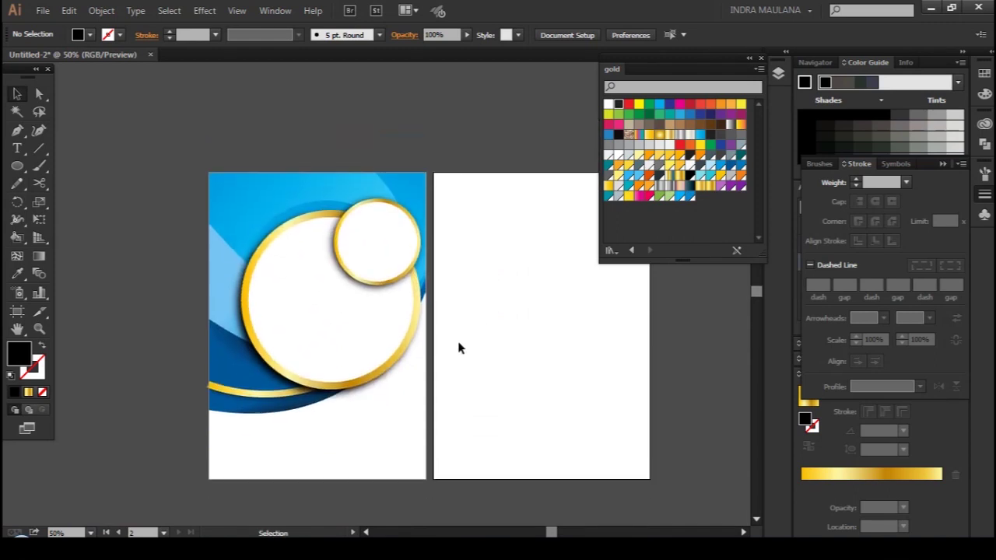
# Type a white BROSHURE DESIGN title, enlarged to about 41 pt, and move it onto the cover
pyautogui.click(17, 148)
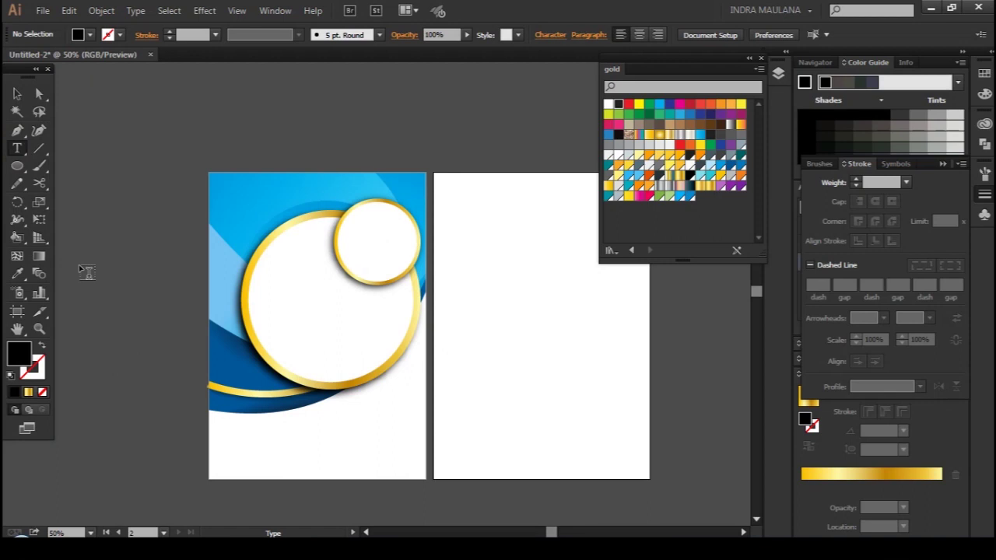
pyautogui.click(191, 246)
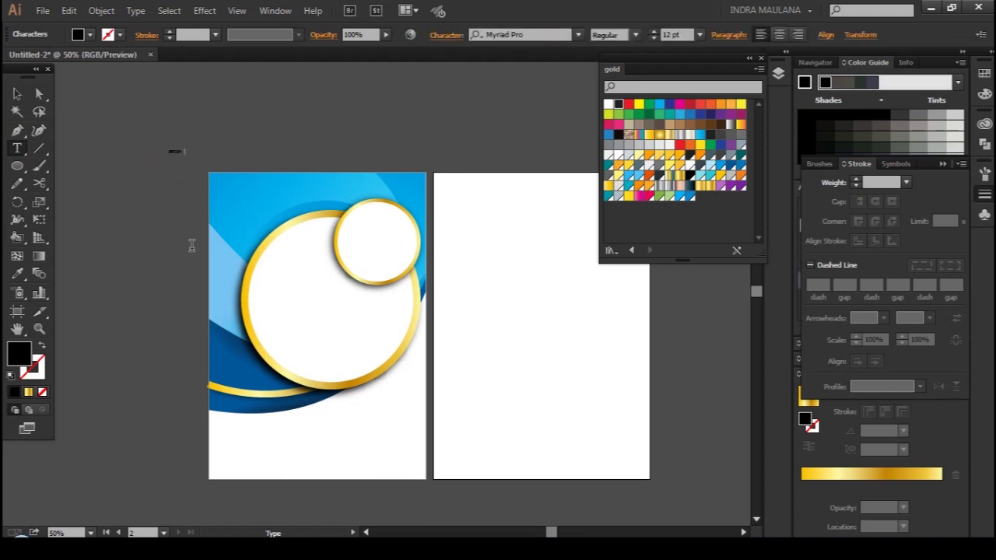
pyautogui.press('Escape')
pyautogui.click(90, 34)
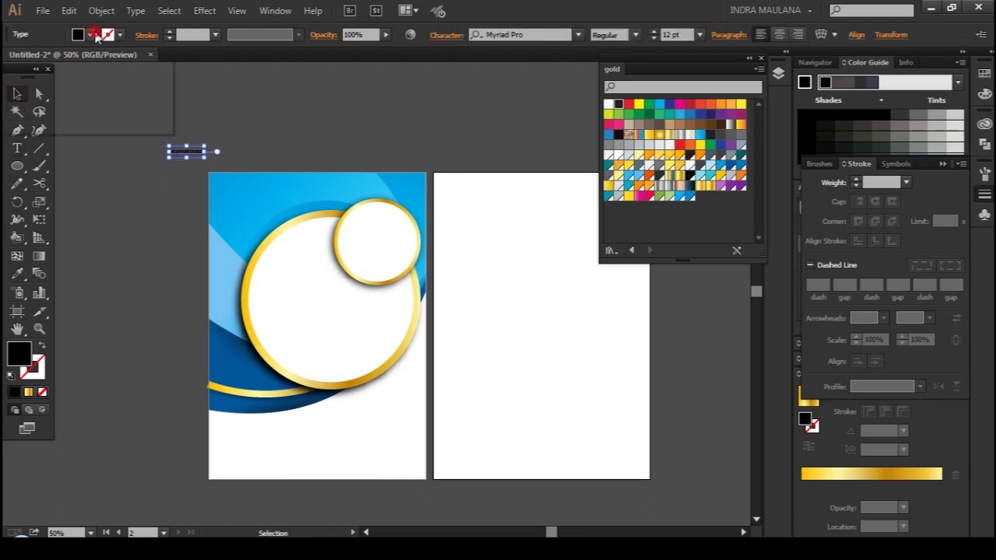
pyautogui.click(23, 74)
pyautogui.moveTo(243, 170); pyautogui.dragTo(273, 191)
# Zoom in on the front cover and nudge the title slightly left into place
pyautogui.hotkey('ctrl', '+')
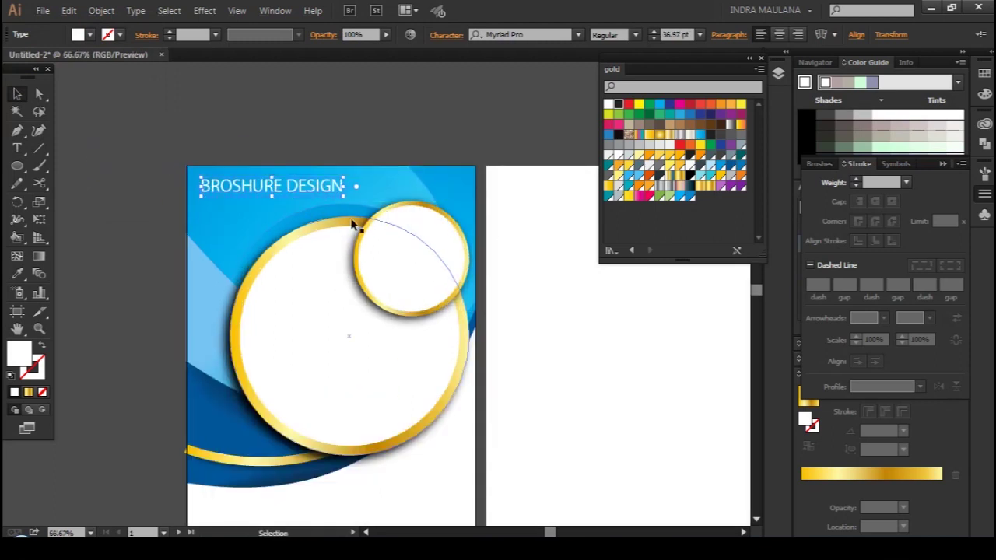
pyautogui.click(122, 187)
pyautogui.moveTo(122, 249); pyautogui.dragTo(138, 214)
pyautogui.moveTo(343, 150); pyautogui.dragTo(337, 150)
pyautogui.click(174, 207)
pyautogui.scroll(-1, 159, 204)
pyautogui.scroll(-1, 234, 179)
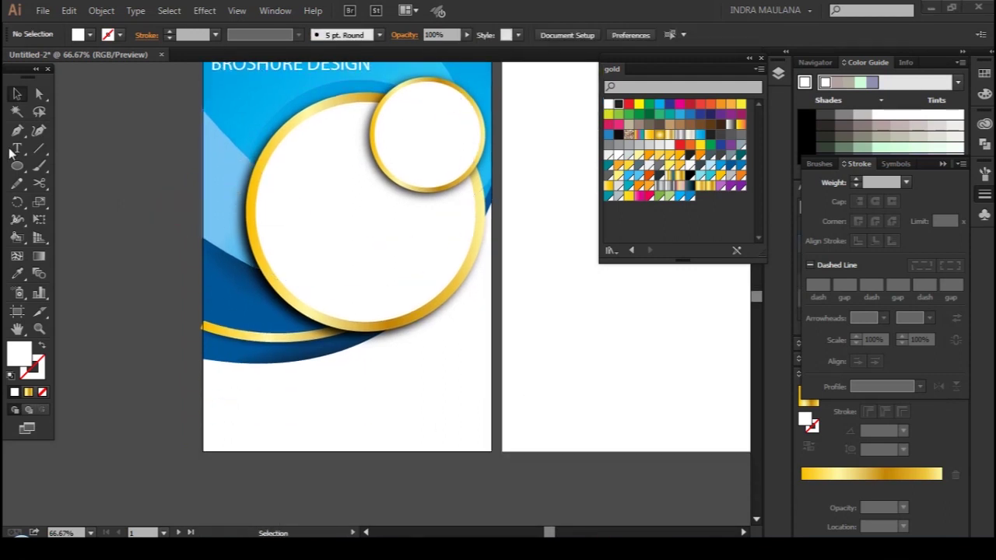
# Add a 'Your Text Here' heading, enlarged and placed below the circles
pyautogui.press('t')
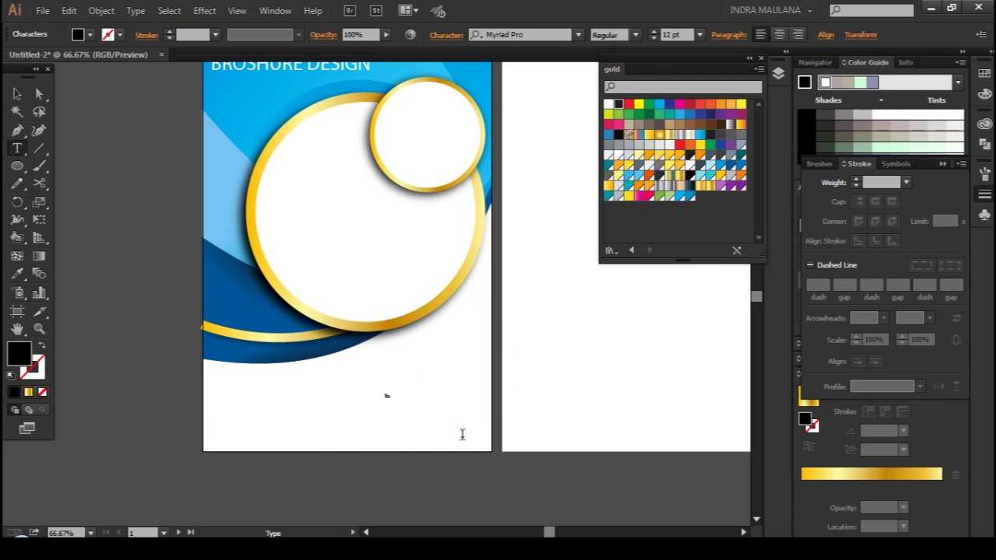
pyautogui.press('v')
pyautogui.click(413, 397)
pyautogui.moveTo(420, 400)
pyautogui.mouseDown()
pyautogui.moveTo(456, 407)
pyautogui.moveTo(436, 364)
pyautogui.mouseUp()
pyautogui.click(433, 424)
# Drag an area-type box below the heading for the lorem ipsum body text
pyautogui.scroll(1, 439, 430)
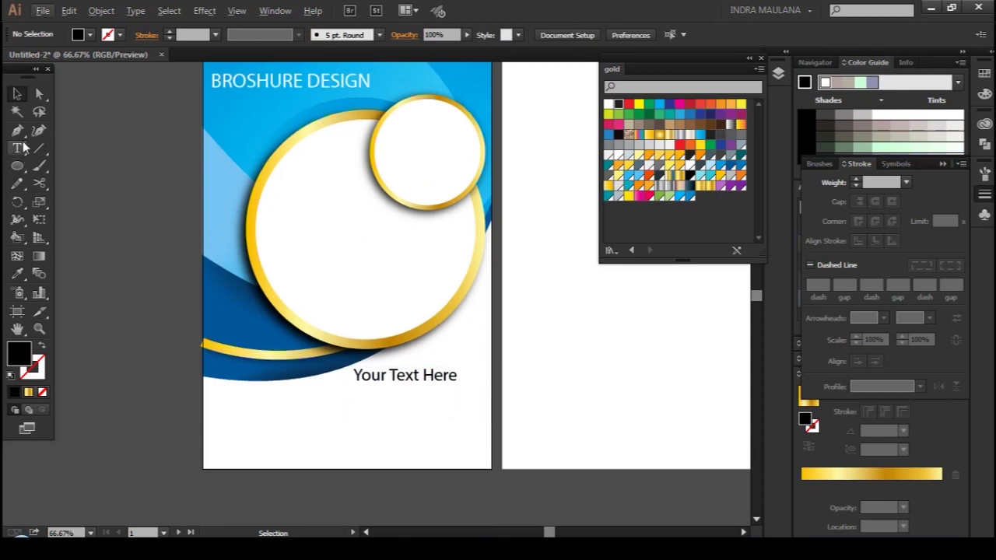
pyautogui.press('t')
pyautogui.scroll(-2, 405, 389)
pyautogui.moveTo(357, 354)
pyautogui.mouseDown()
pyautogui.moveTo(491, 424)
pyautogui.moveTo(481, 421)
pyautogui.mouseUp()
pyautogui.click(15, 94)
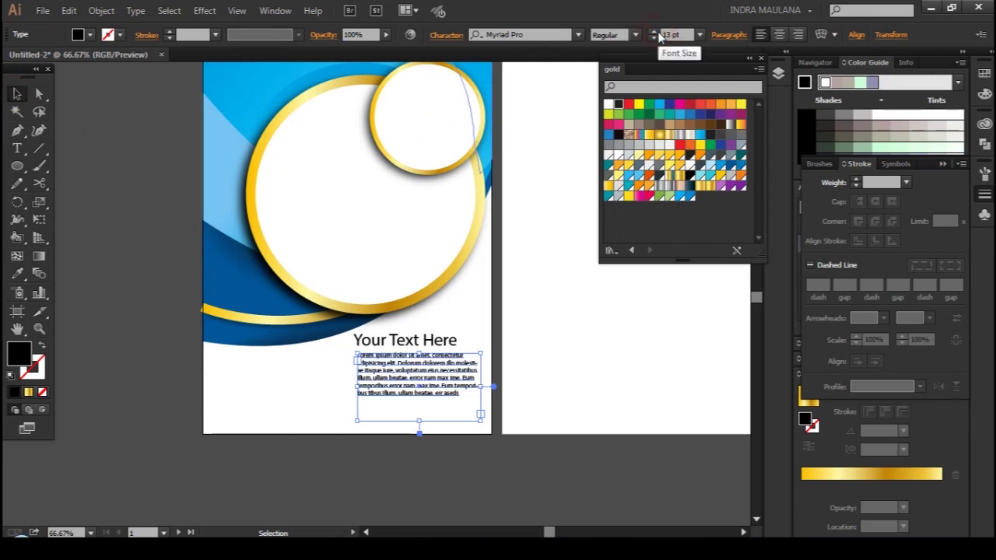
pyautogui.click(524, 360)
# Justify the lorem ipsum paragraph, then zoom out to show both artboards
pyautogui.click(474, 379)
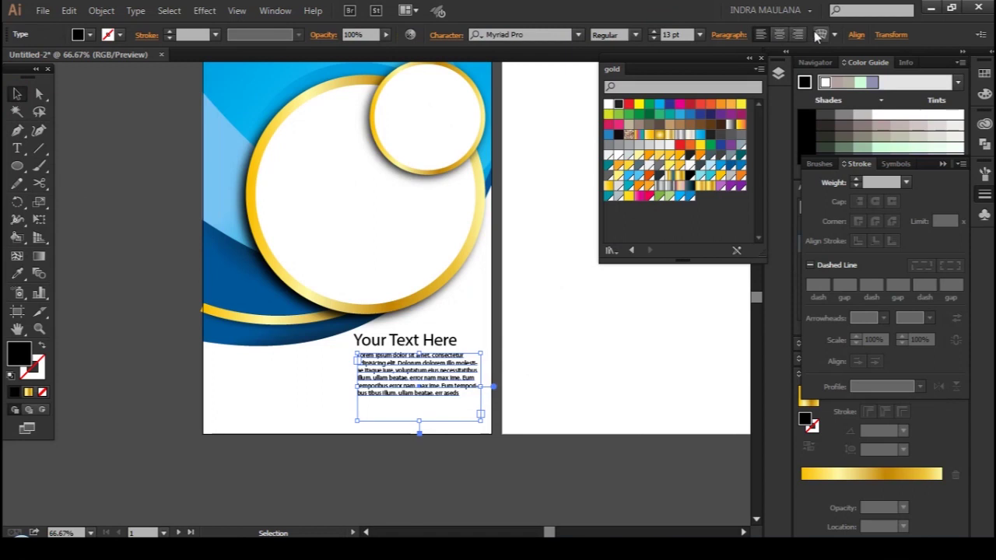
pyautogui.click(856, 34)
pyautogui.click(730, 35)
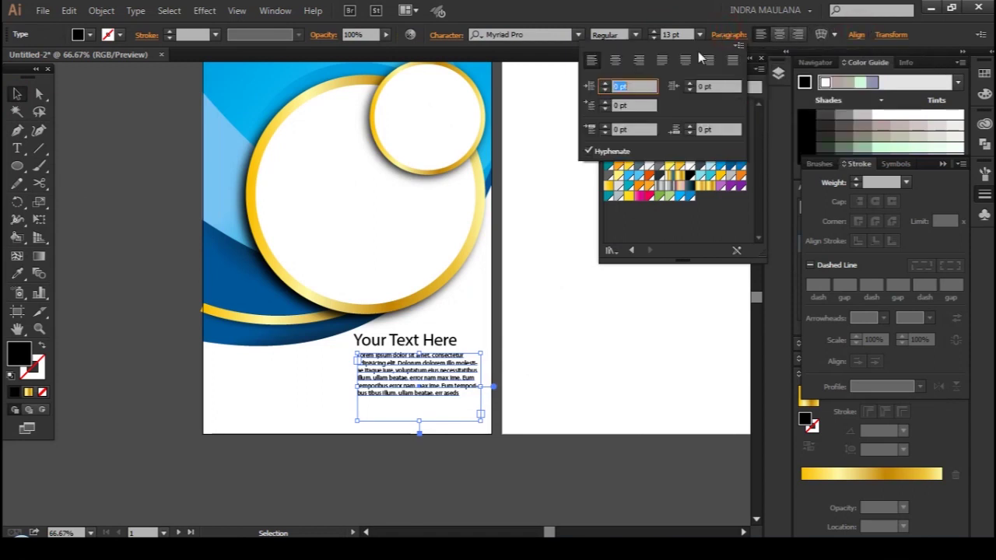
pyautogui.click(661, 60)
pyautogui.click(563, 333)
pyautogui.press('space')
pyautogui.moveTo(567, 349); pyautogui.dragTo(558, 357)
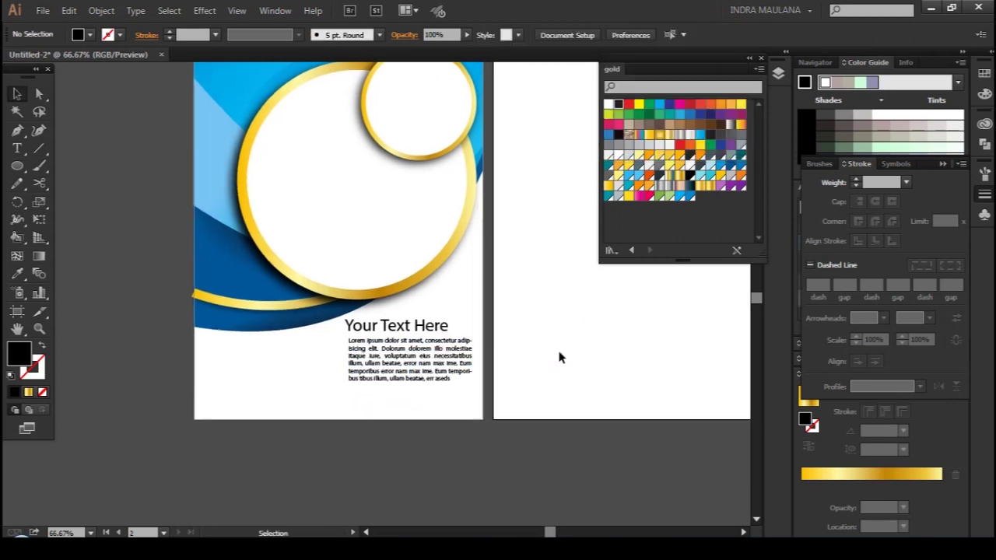
pyautogui.scroll(1, 558, 356)
pyautogui.hotkey('ctrl', '-')
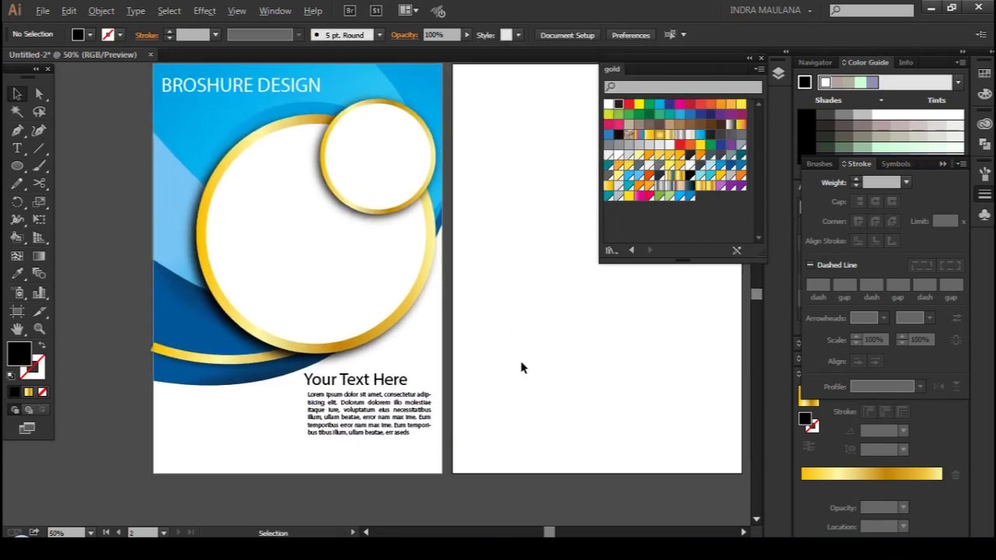
pyautogui.scroll(1, 506, 256)
pyautogui.hscroll(-1, 537, 303)
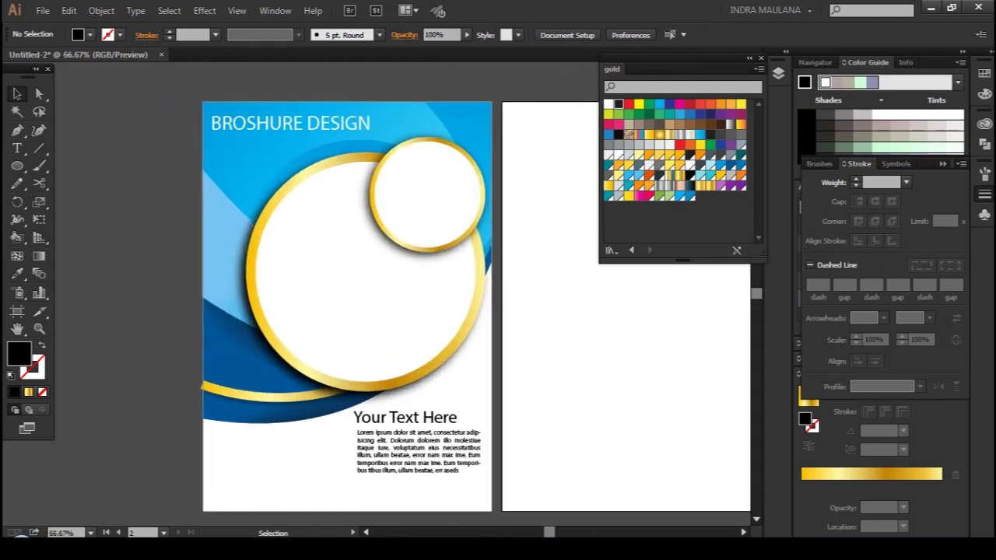
# Move the 343.jpg skyline image onto the cover, sending it back behind the heading and gold circles
pyautogui.moveTo(171, 389); pyautogui.dragTo(429, 292)
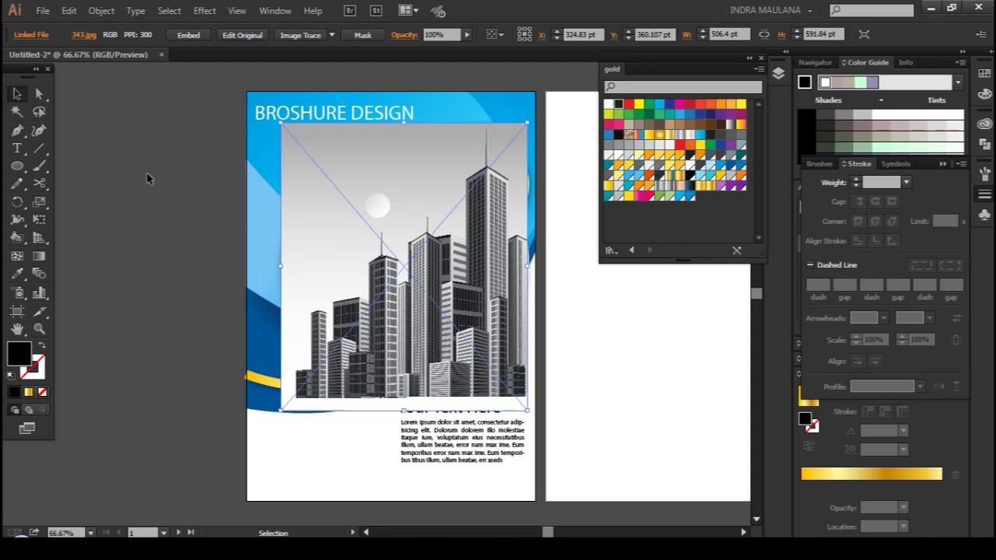
pyautogui.rightClick(382, 199)
pyautogui.moveTo(422, 279)
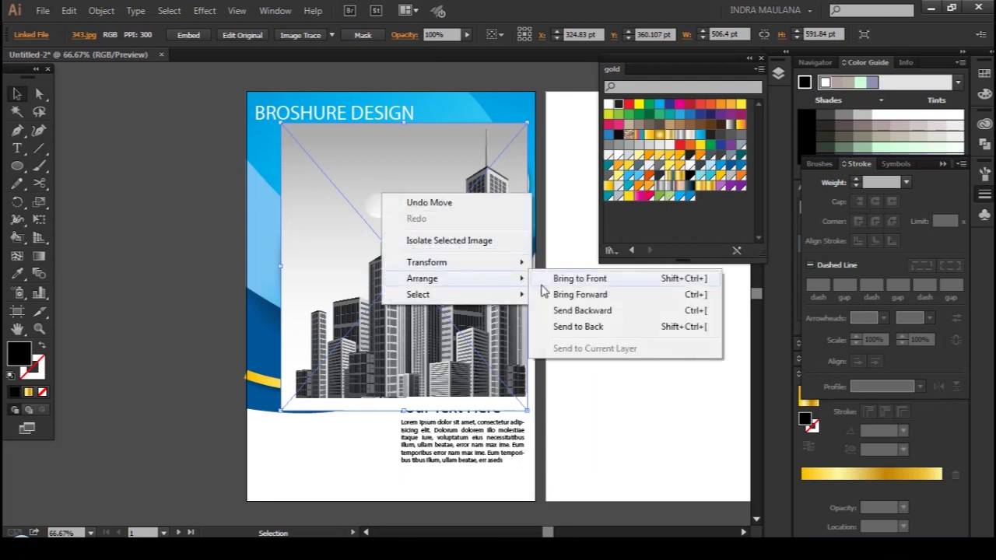
pyautogui.click(584, 310)
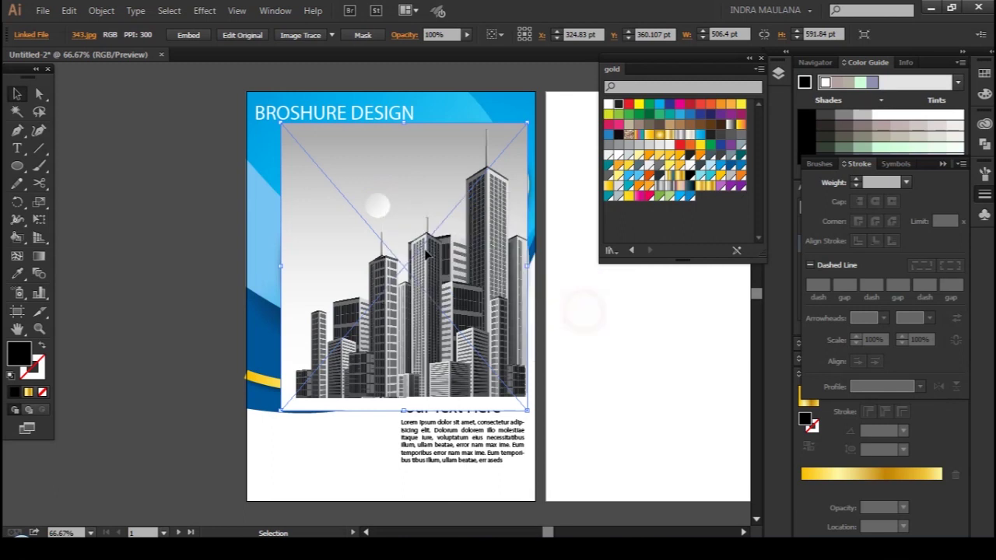
pyautogui.rightClick(426, 253)
pyautogui.click(646, 368)
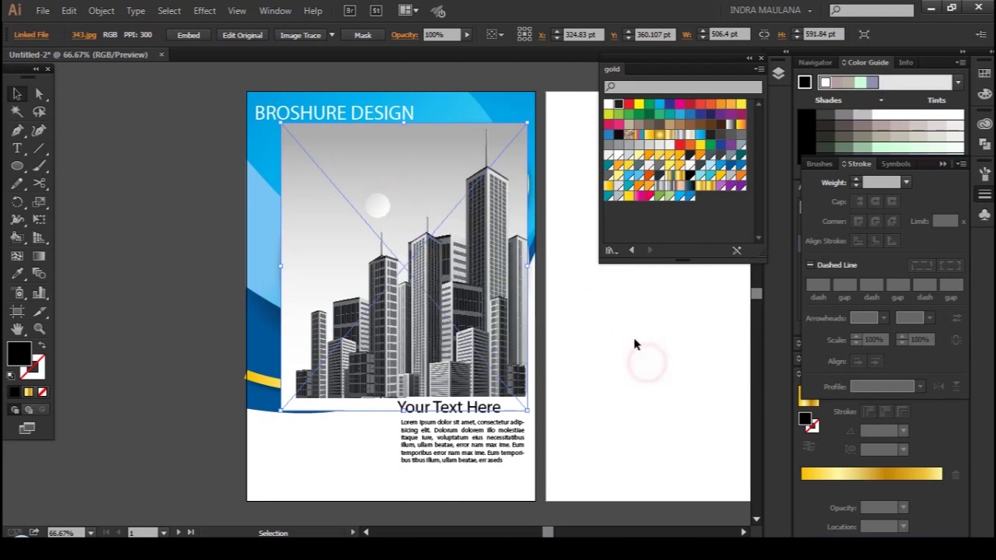
pyautogui.hotkey('ctrl', '[')
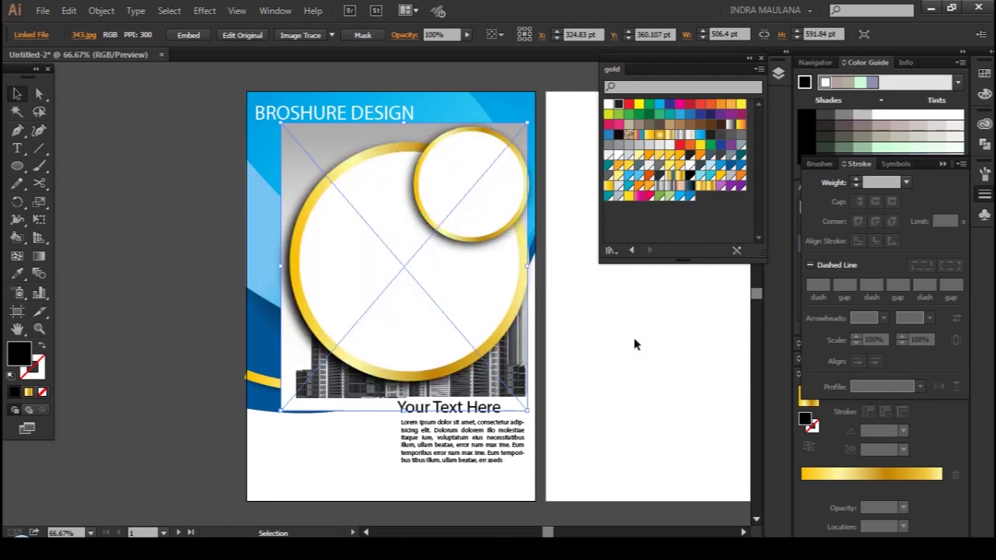
pyautogui.keyDown('shift'); pyautogui.click(415, 302); pyautogui.keyUp('shift')
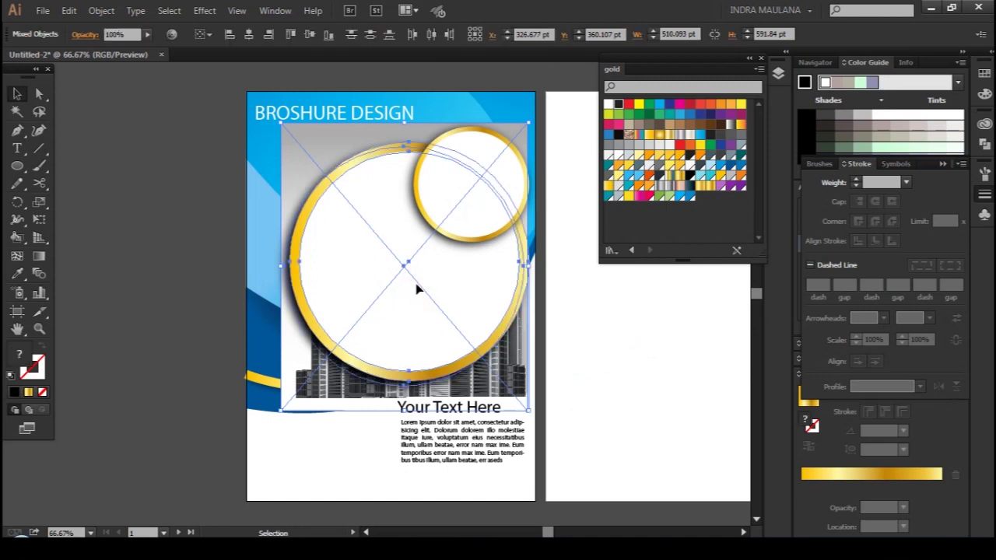
# Ungroup the large and small gold circle artwork
pyautogui.click(611, 320)
pyautogui.click(463, 276)
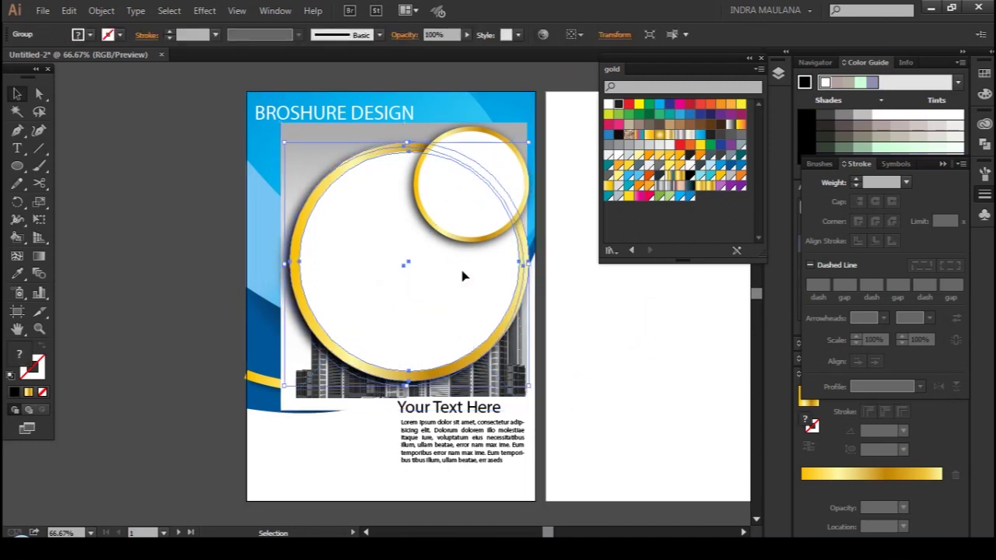
pyautogui.rightClick(462, 276)
pyautogui.click(514, 354)
pyautogui.rightClick(432, 253)
pyautogui.click(622, 324)
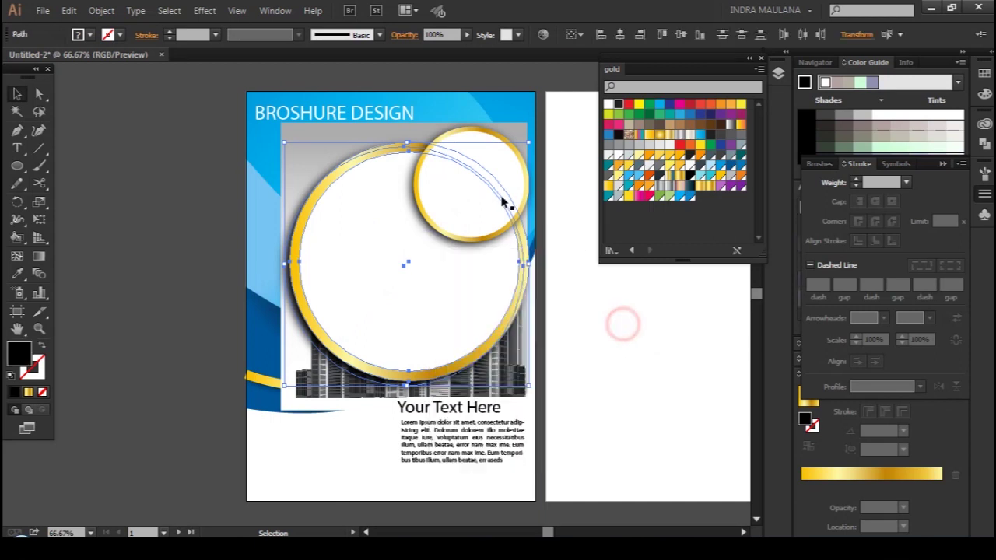
pyautogui.rightClick(502, 199)
pyautogui.click(538, 280)
pyautogui.rightClick(487, 193)
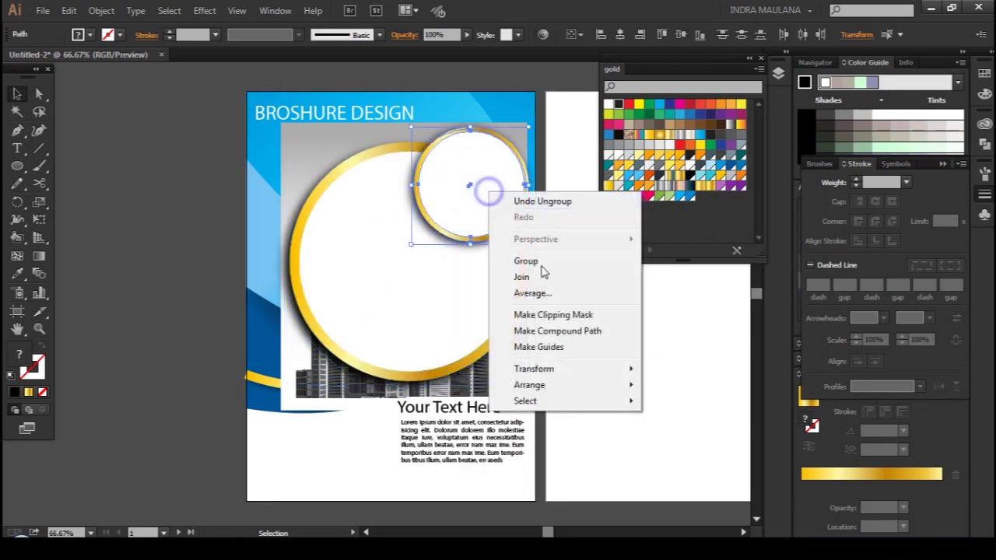
pyautogui.click(663, 332)
# Unite both white circles into one shape and use it as a clipping mask on the skyline image
pyautogui.click(436, 302)
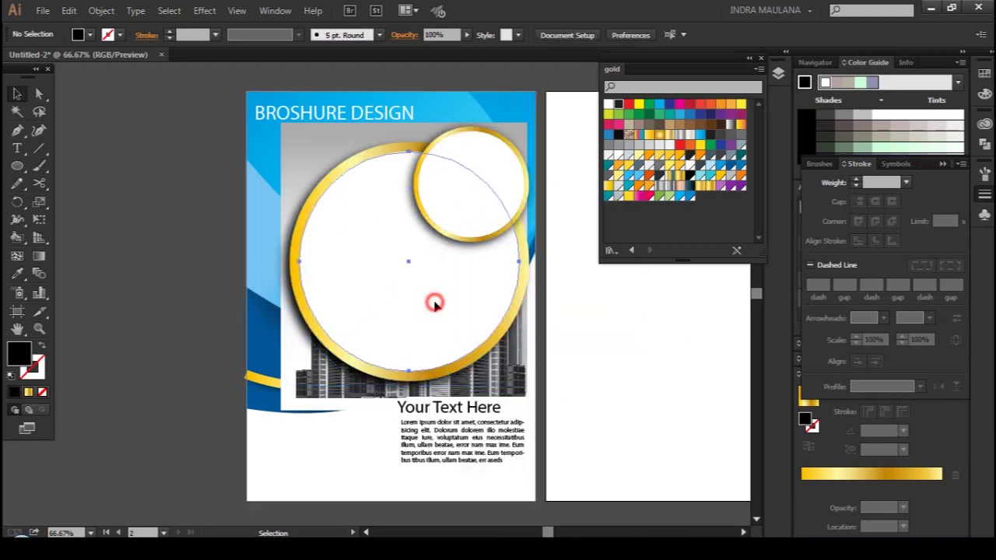
pyautogui.click(485, 167)
pyautogui.click(69, 11)
pyautogui.click(106, 86)
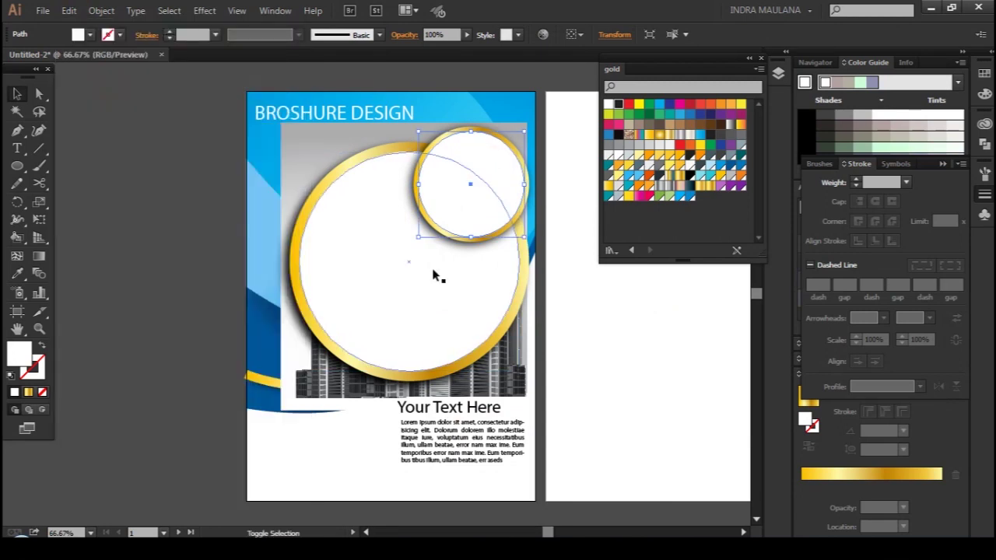
pyautogui.keyDown('shift'); pyautogui.click(434, 274); pyautogui.keyUp('shift')
pyautogui.click(984, 144)
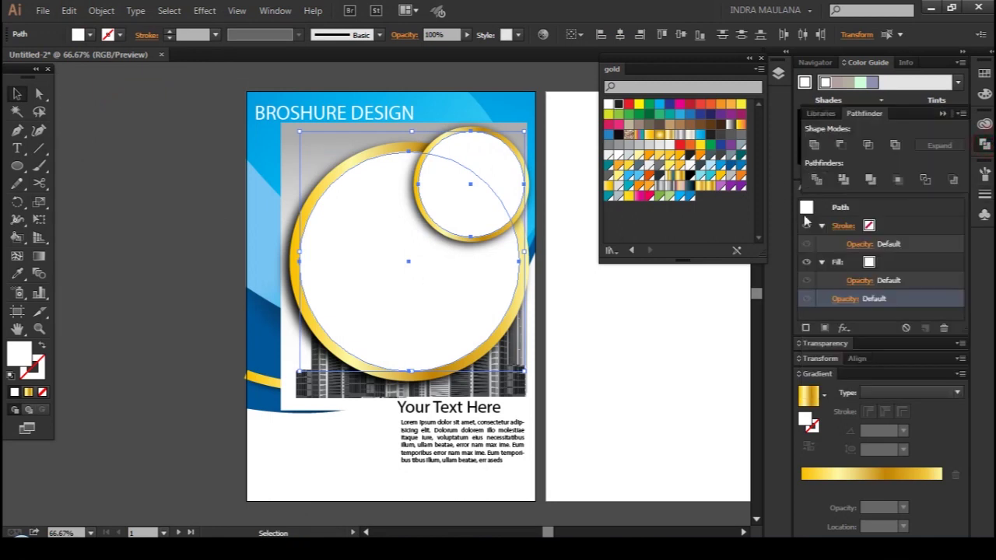
pyautogui.click(814, 145)
pyautogui.keyDown('shift'); pyautogui.click(306, 138); pyautogui.keyUp('shift')
pyautogui.rightClick(405, 226)
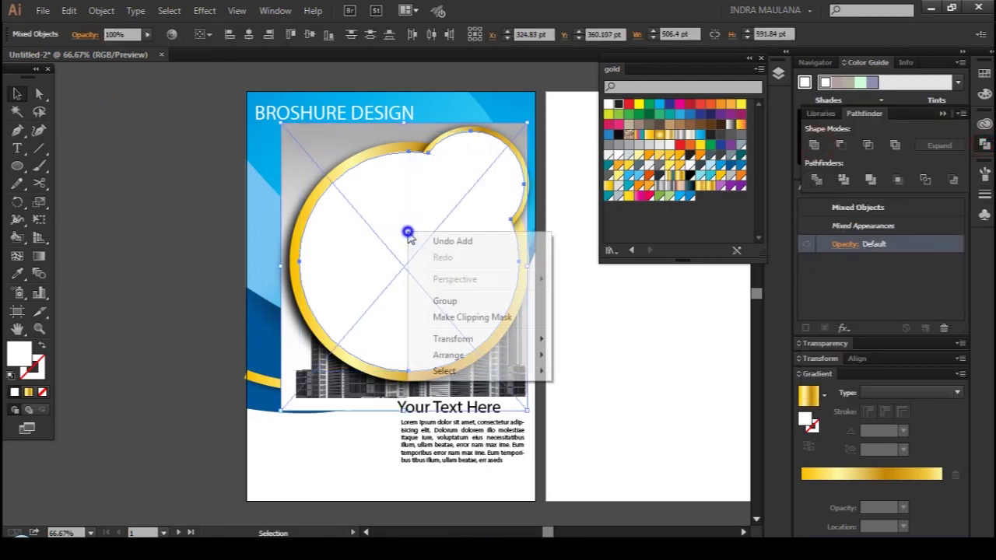
pyautogui.click(448, 318)
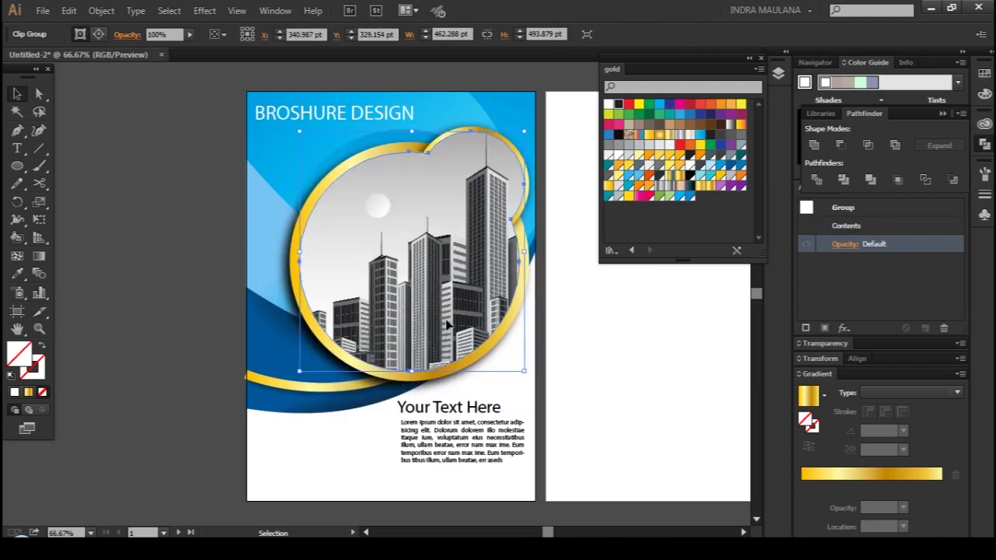
# Send the clipped skyline image one step backward
pyautogui.click(565, 307)
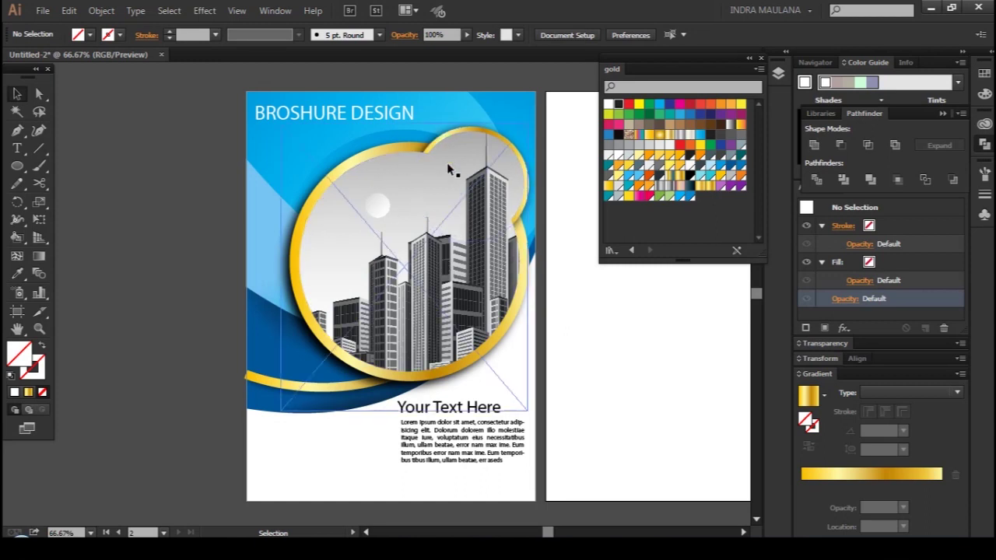
pyautogui.rightClick(360, 223)
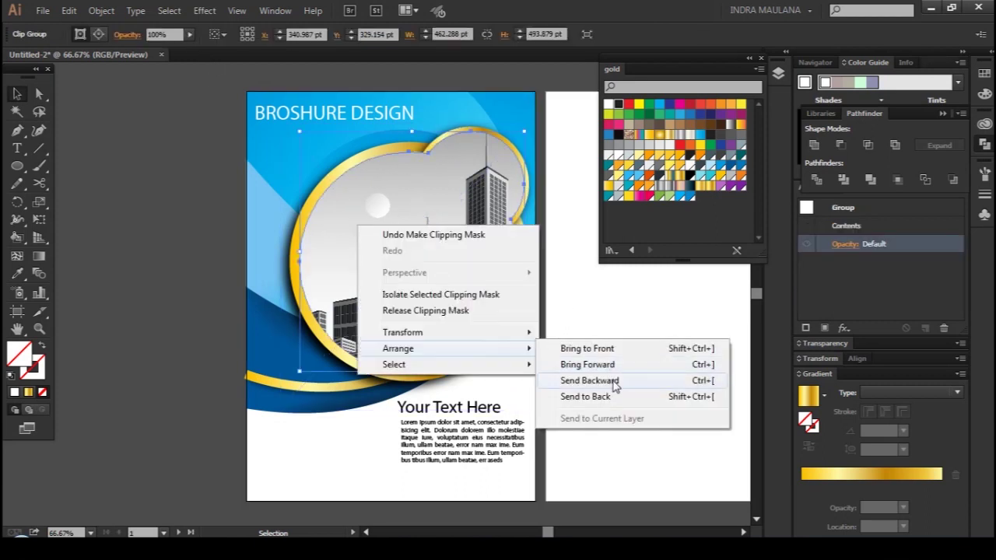
pyautogui.click(555, 380)
pyautogui.click(611, 272)
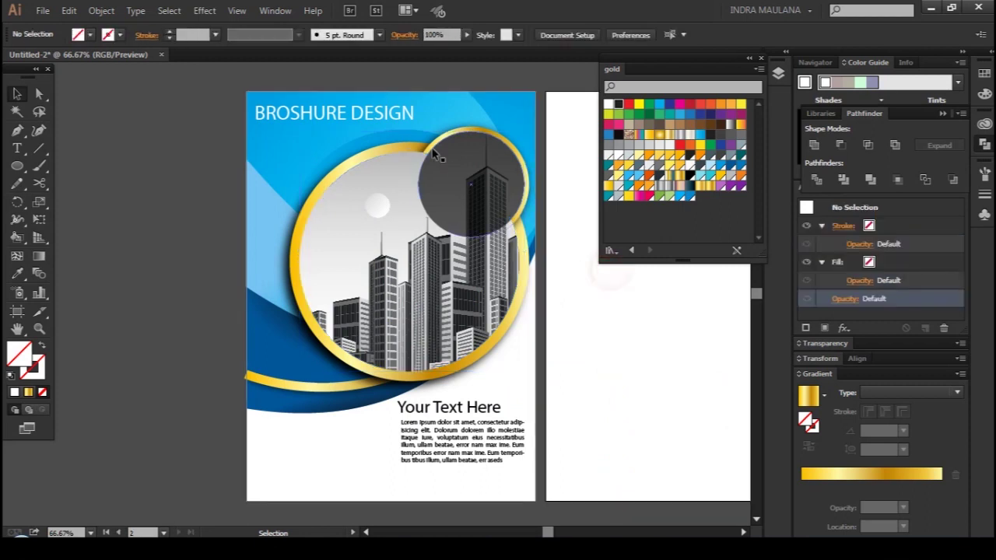
# Bring the small dark city circle forward over the large ring, then pan so both artboards fit
pyautogui.click(440, 140)
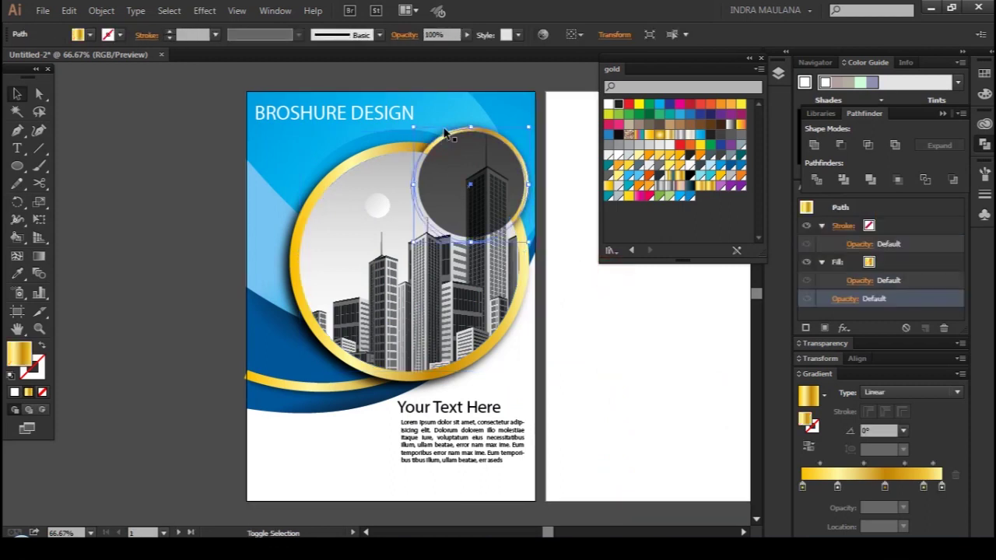
pyautogui.keyDown('shift'); pyautogui.click(450, 131); pyautogui.keyUp('shift')
pyautogui.rightClick(444, 132)
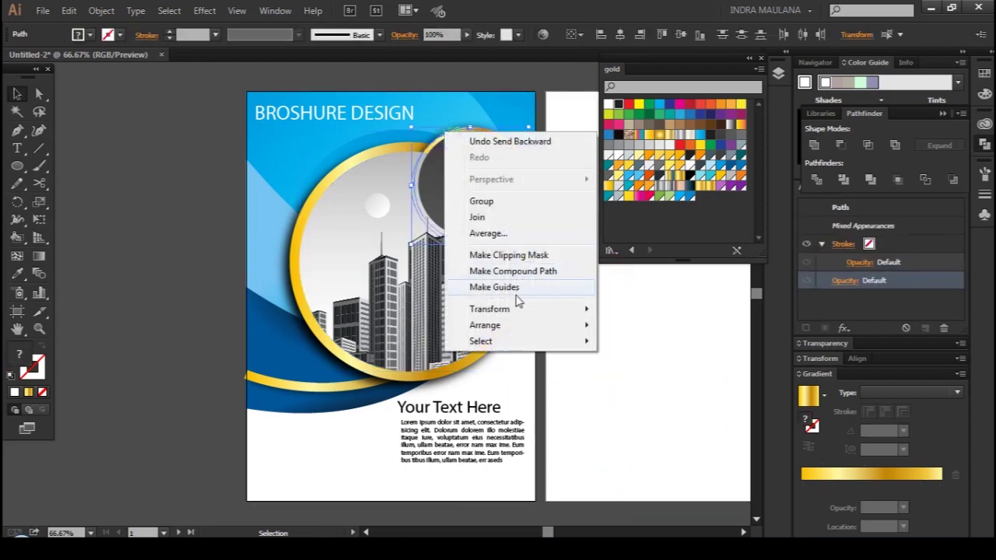
pyautogui.moveTo(485, 325)
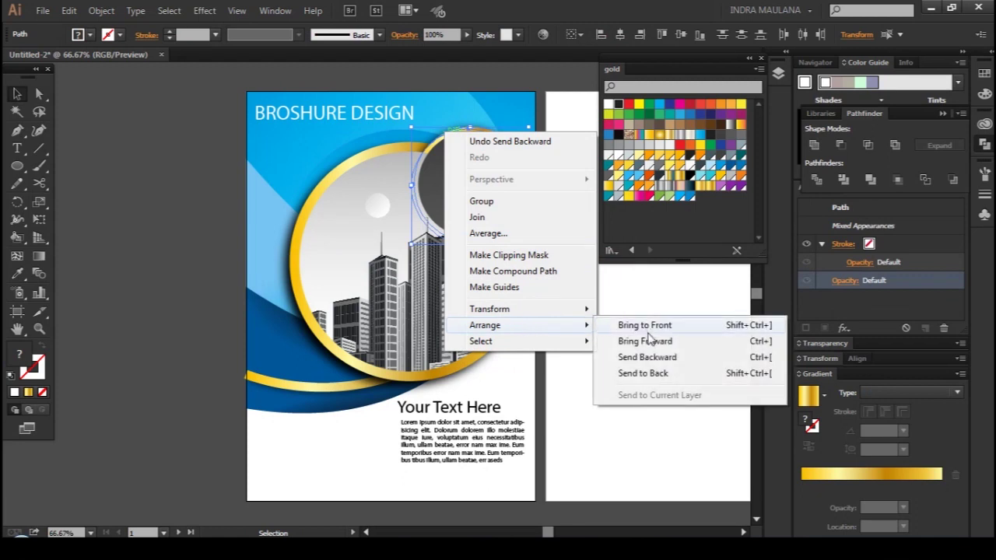
pyautogui.click(646, 341)
pyautogui.moveTo(567, 335)
pyautogui.mouseDown()
pyautogui.moveTo(585, 365)
pyautogui.moveTo(545, 355)
pyautogui.mouseUp()
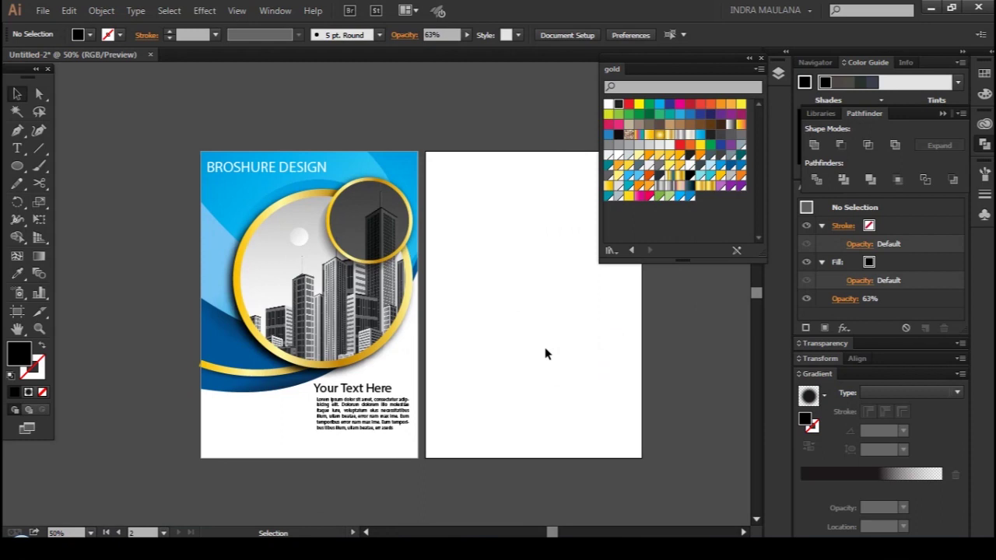
pyautogui.moveTo(518, 327)
pyautogui.mouseDown()
pyautogui.moveTo(429, 323)
pyautogui.moveTo(429, 337)
pyautogui.mouseUp()
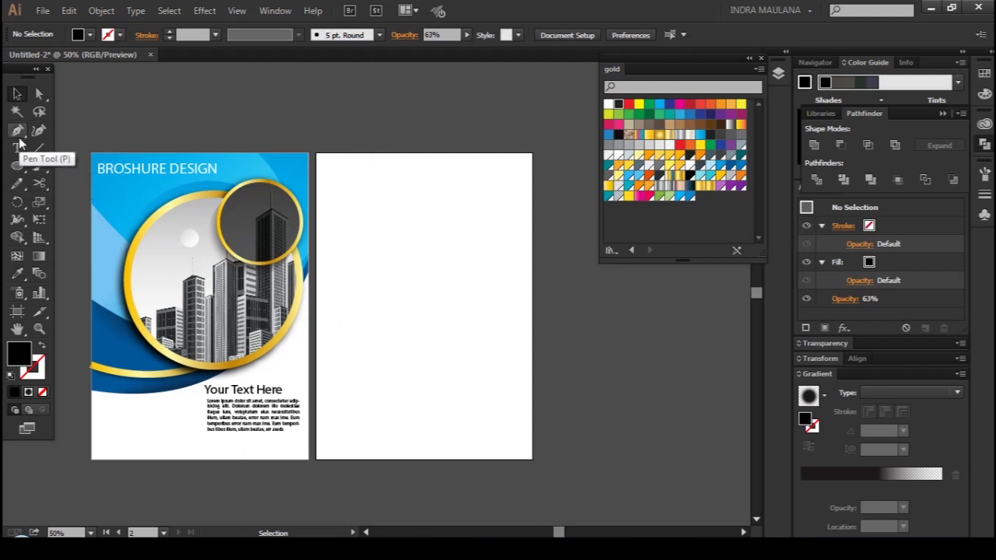
pyautogui.click(18, 166)
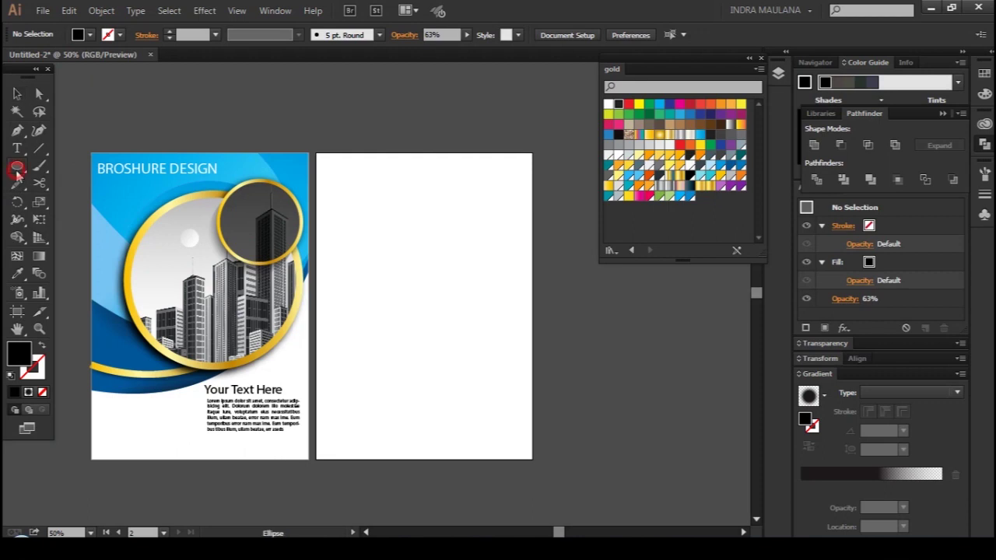
# Marquee-select all the cover artwork and make a clipping mask from it
pyautogui.click(17, 94)
pyautogui.moveTo(68, 92); pyautogui.dragTo(287, 453)
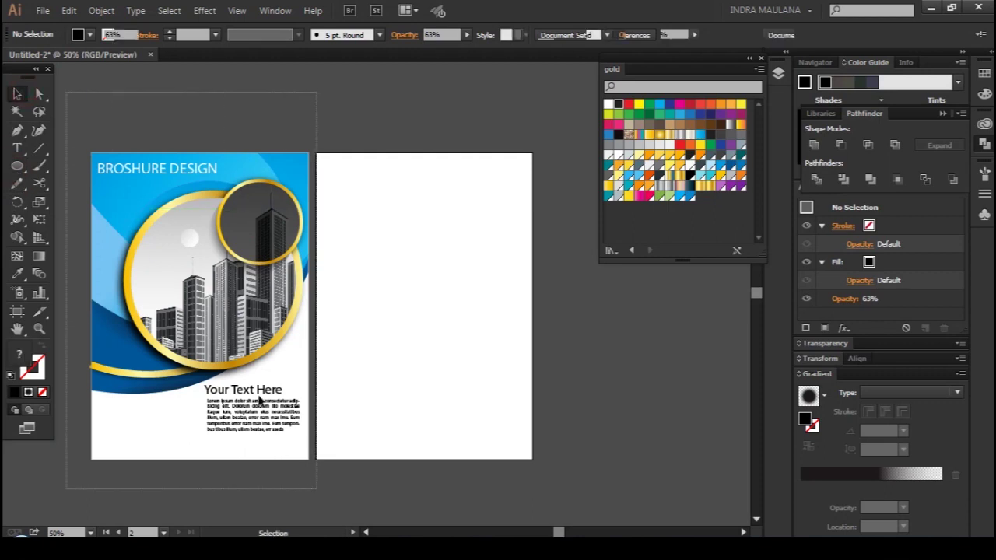
pyautogui.rightClick(190, 255)
pyautogui.click(253, 340)
pyautogui.click(382, 340)
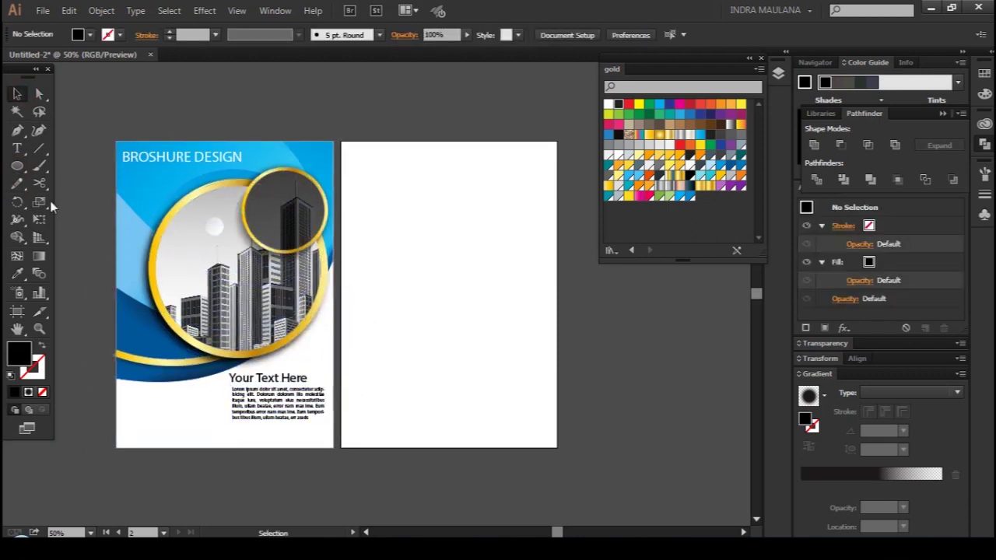
# Draw a rectangle over the cover's lower part, send it behind the artwork, and extend its top edge
pyautogui.press('m')
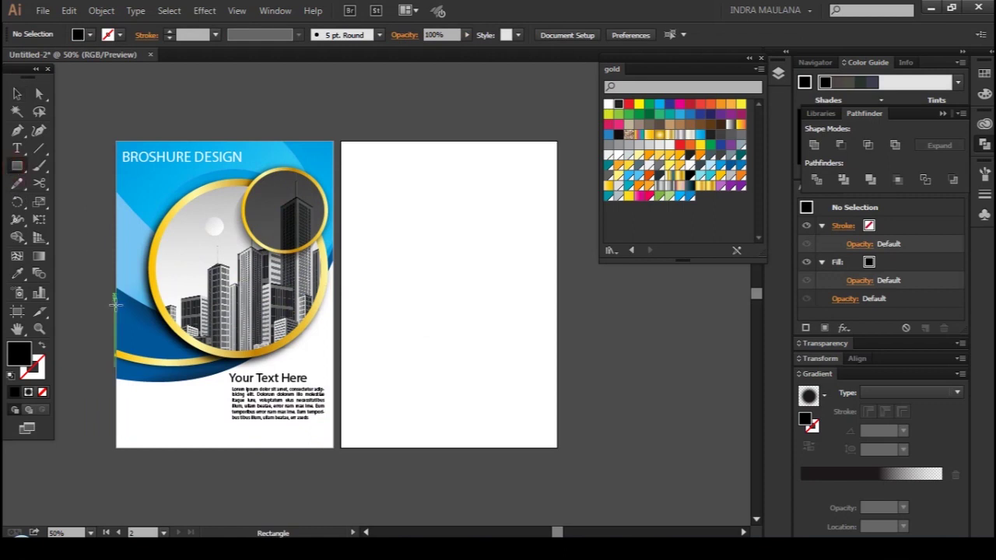
pyautogui.moveTo(116, 305); pyautogui.dragTo(333, 448)
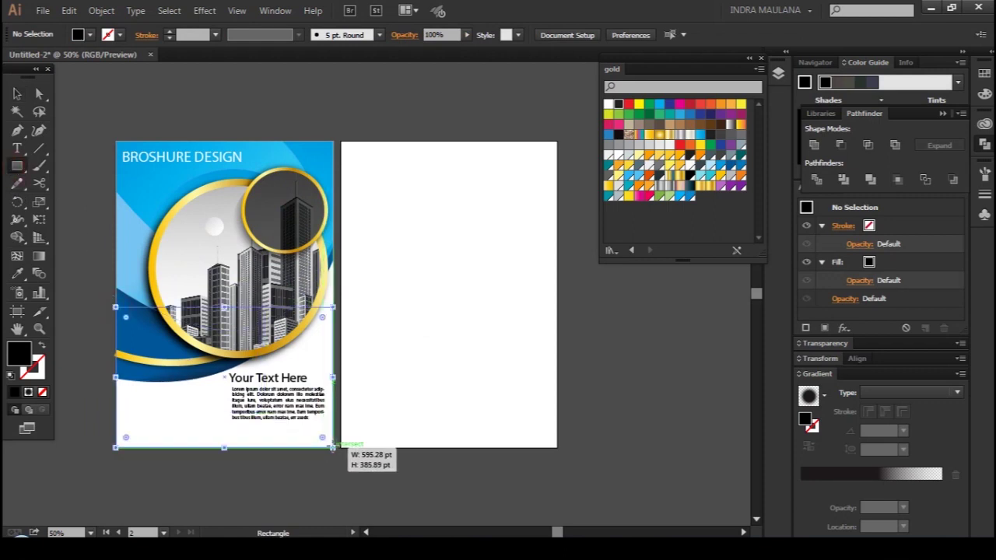
pyautogui.click(16, 94)
pyautogui.hotkey('ctrl', '[')
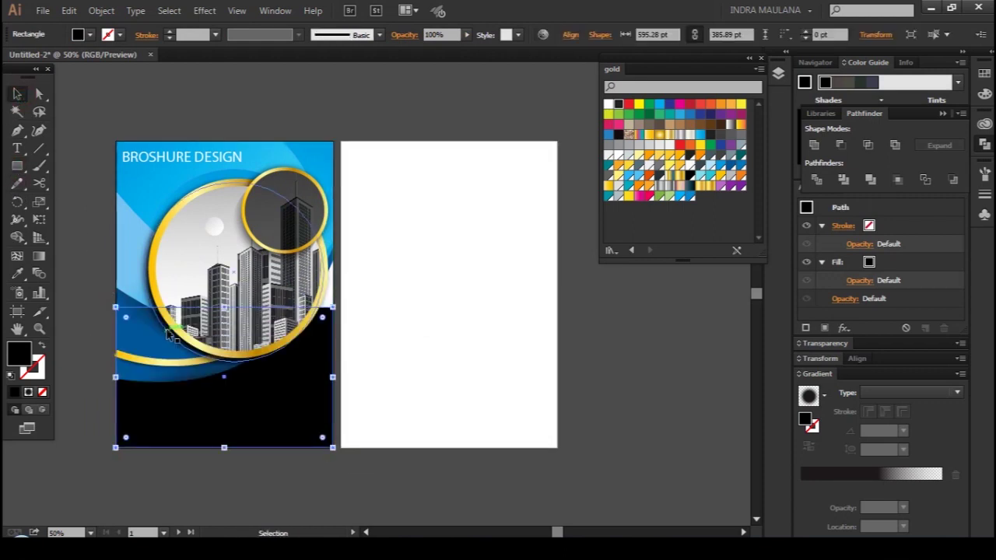
pyautogui.moveTo(224, 307); pyautogui.dragTo(231, 247)
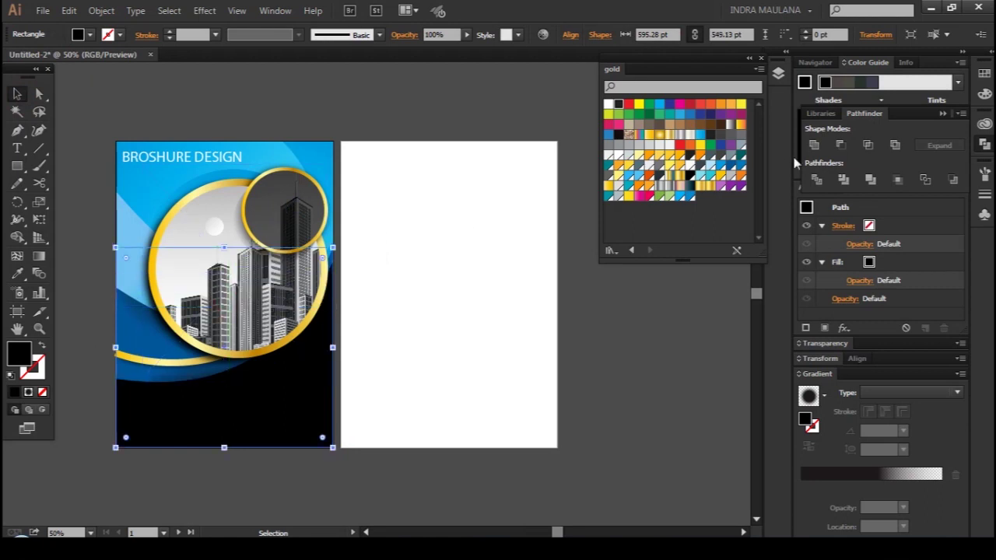
# Fill the rectangle with the White, Black gradient and adjust its stops to a light grey
pyautogui.click(824, 395)
pyautogui.click(746, 425)
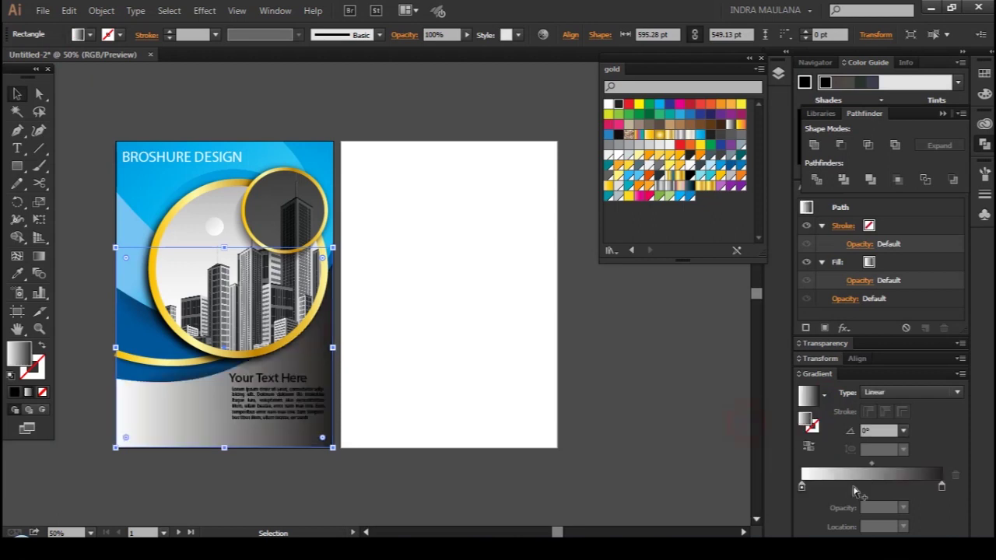
pyautogui.click(869, 487)
pyautogui.moveTo(942, 487)
pyautogui.mouseDown()
pyautogui.moveTo(893, 487)
pyautogui.moveTo(914, 487)
pyautogui.mouseUp()
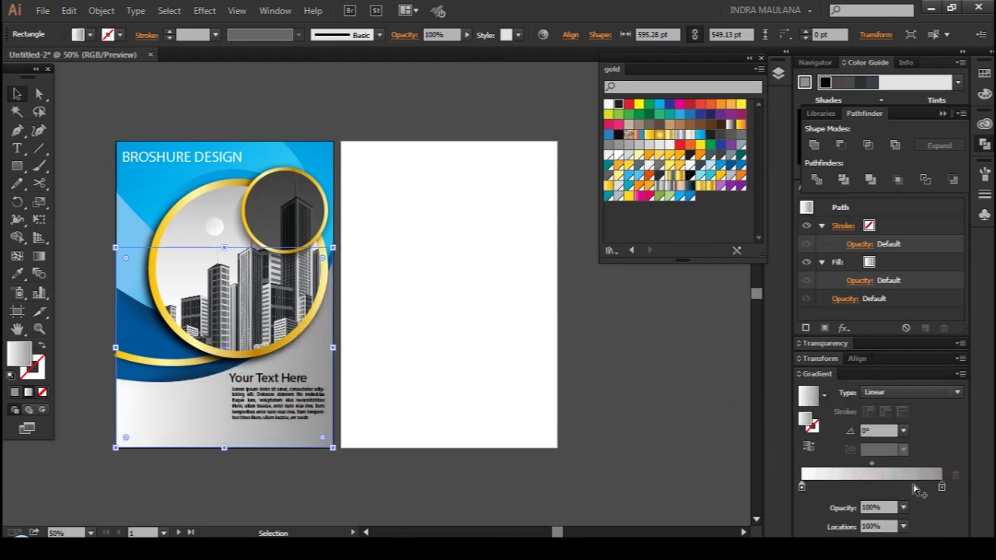
pyautogui.moveTo(915, 487); pyautogui.dragTo(973, 498)
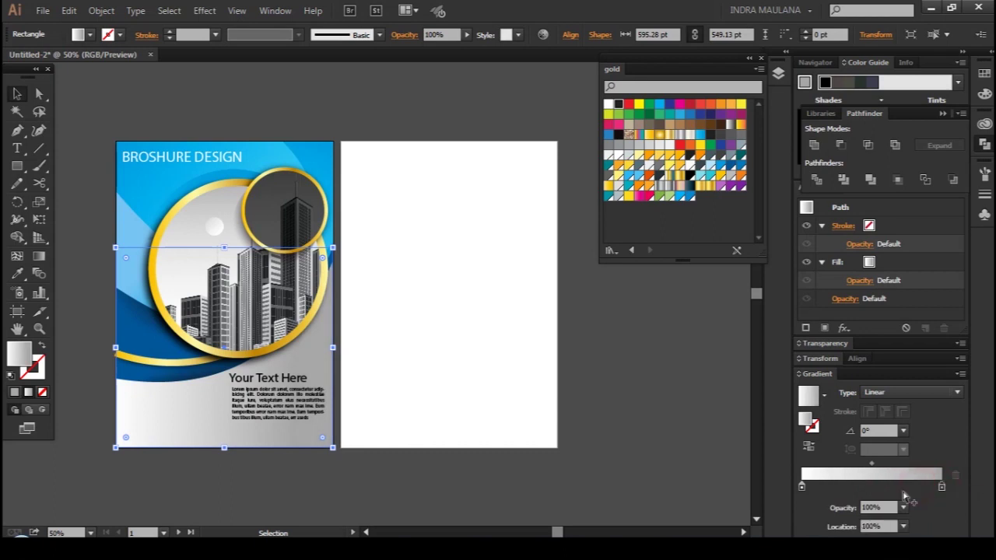
# Set the gradient running diagonally from the rectangle's bottom-left corner upward
pyautogui.click(39, 255)
pyautogui.moveTo(113, 435); pyautogui.dragTo(241, 335)
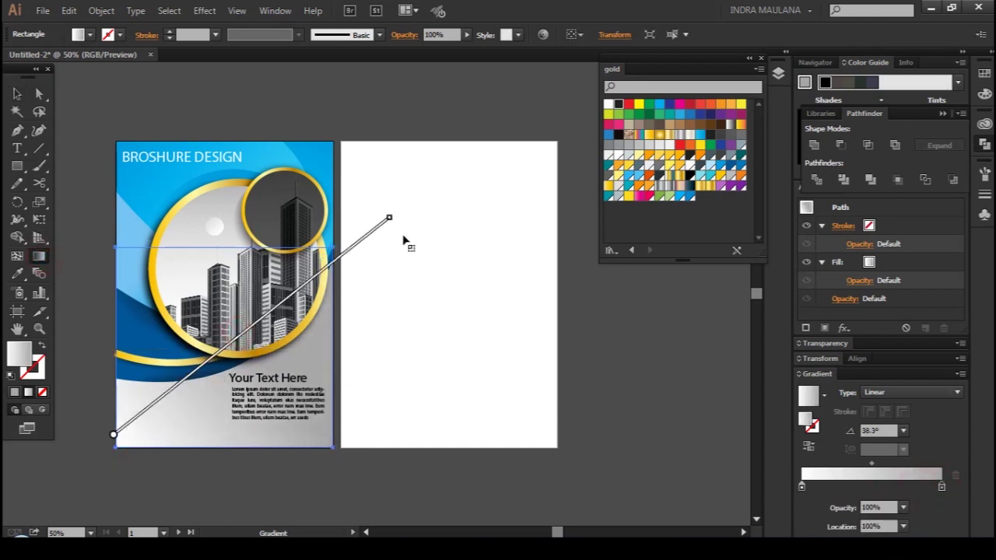
pyautogui.moveTo(106, 442); pyautogui.dragTo(381, 226)
pyautogui.click(413, 265)
pyautogui.moveTo(462, 350); pyautogui.dragTo(402, 353)
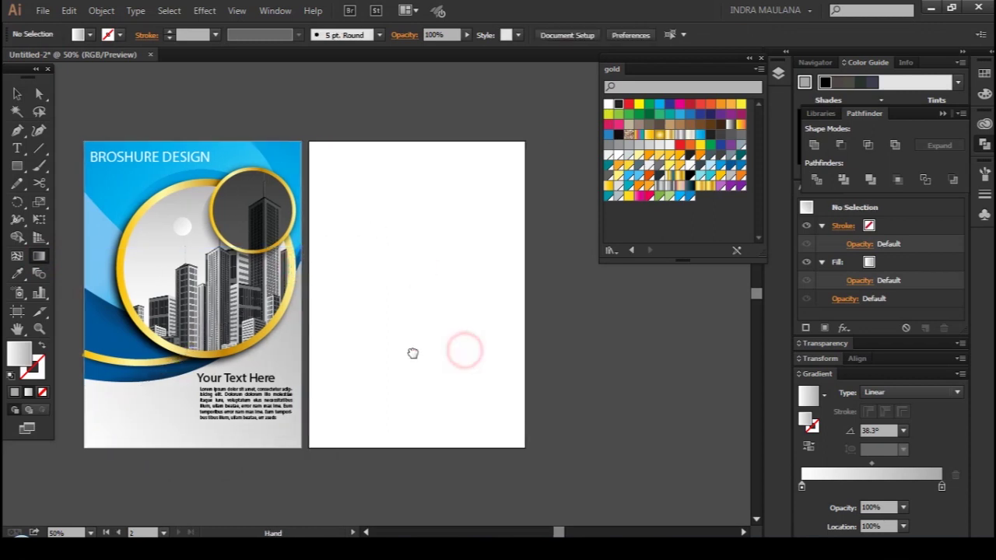
# Reframe the view around the artboards and reselect the cover artwork
pyautogui.click(17, 91)
pyautogui.moveTo(280, 247); pyautogui.dragTo(400, 262)
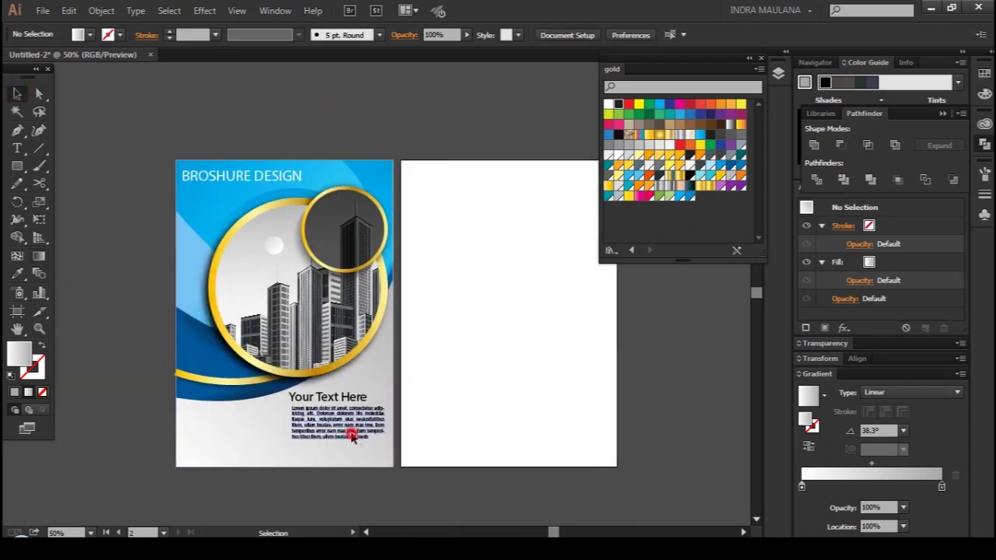
pyautogui.click(336, 405)
pyautogui.click(443, 296)
pyautogui.moveTo(456, 340); pyautogui.dragTo(394, 329)
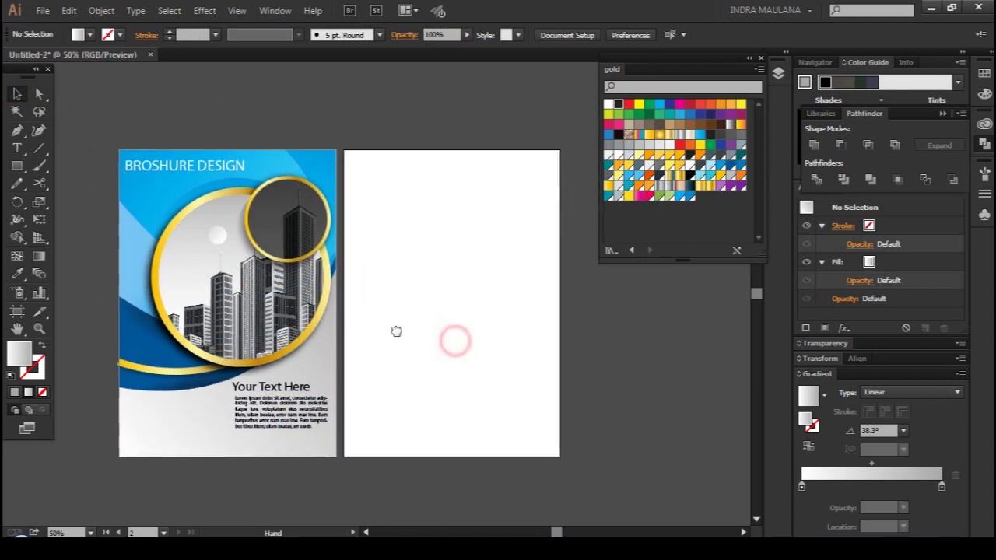
pyautogui.moveTo(309, 483); pyautogui.dragTo(257, 389)
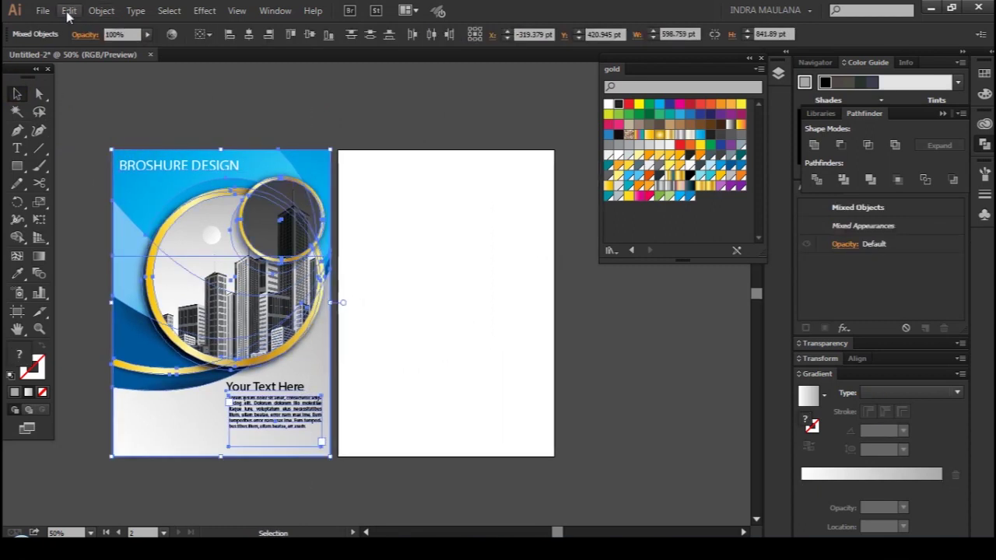
pyautogui.click(69, 10)
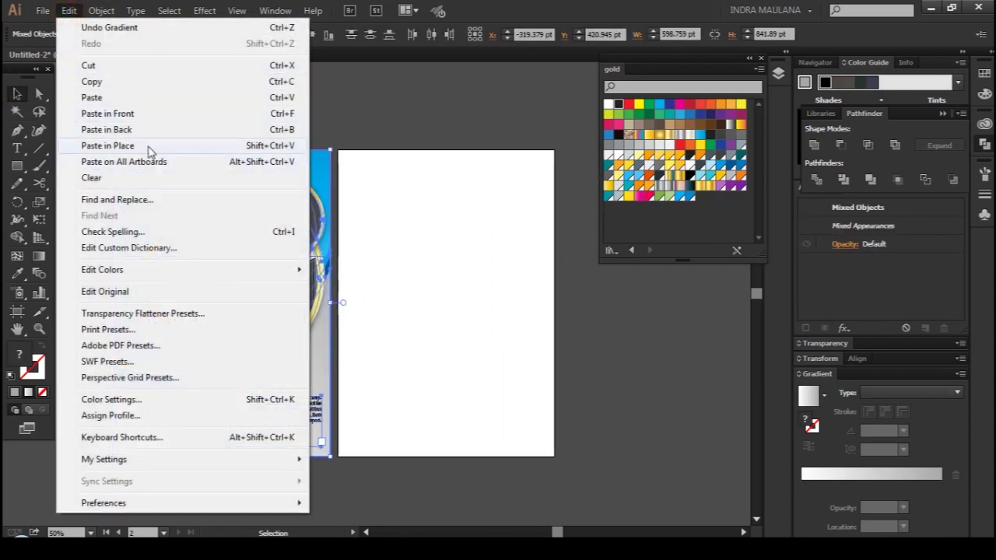
# Lock Layer 1 in the Layers panel and add a new Layer 2 above it
pyautogui.click(779, 77)
pyautogui.click(620, 82)
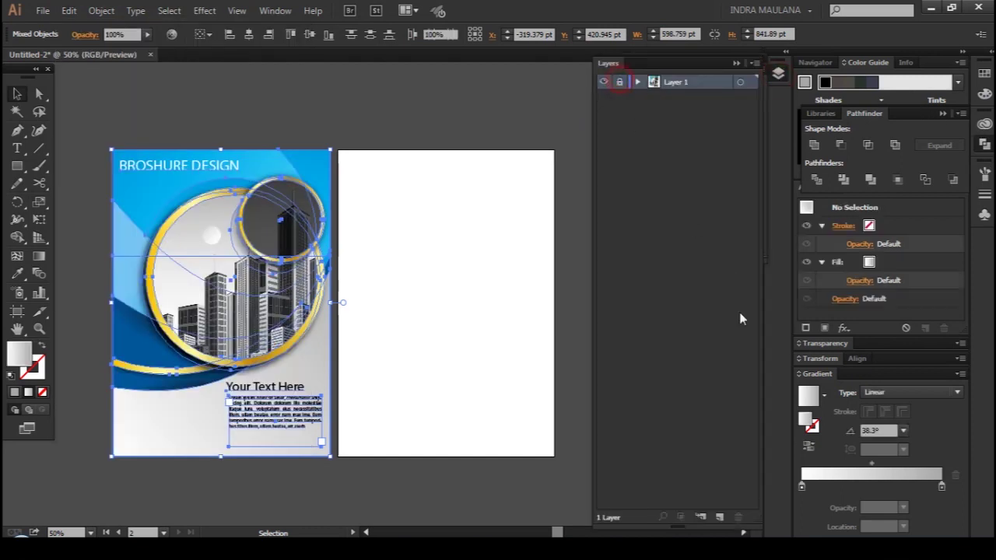
pyautogui.click(720, 517)
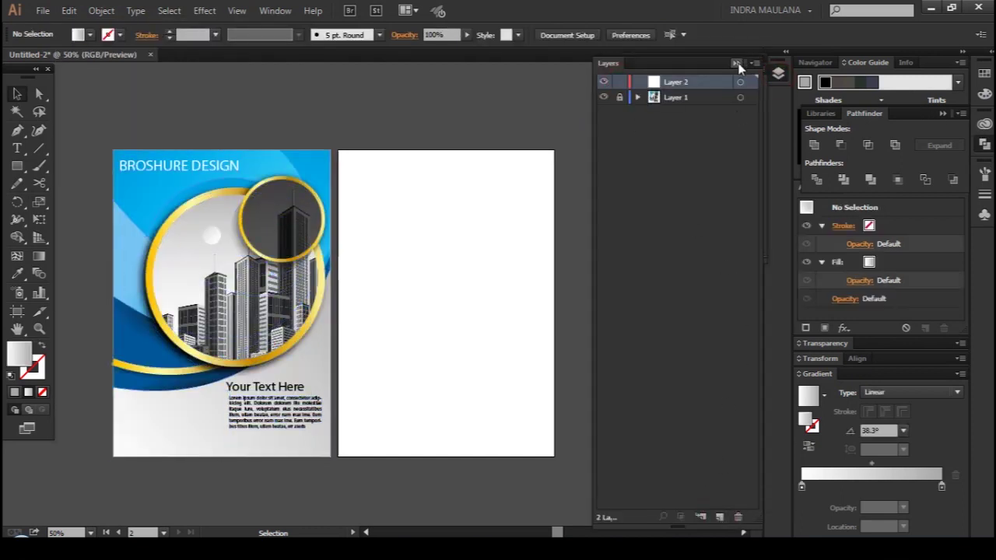
pyautogui.click(740, 68)
pyautogui.moveTo(428, 204); pyautogui.dragTo(478, 258)
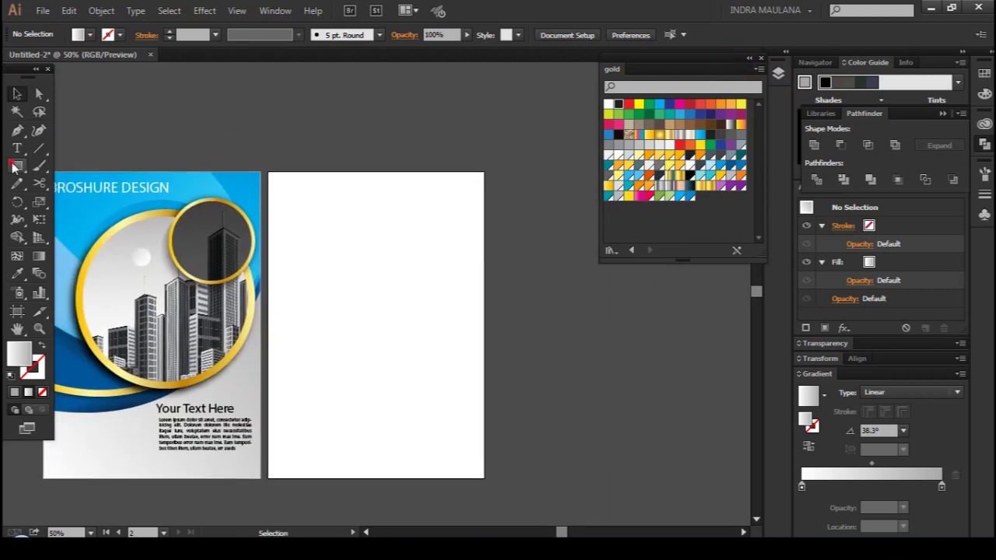
# Draw a rectangle the full size of the second artboard with no fill and a near-black outline
pyautogui.click(13, 165)
pyautogui.moveTo(273, 158); pyautogui.dragTo(481, 464)
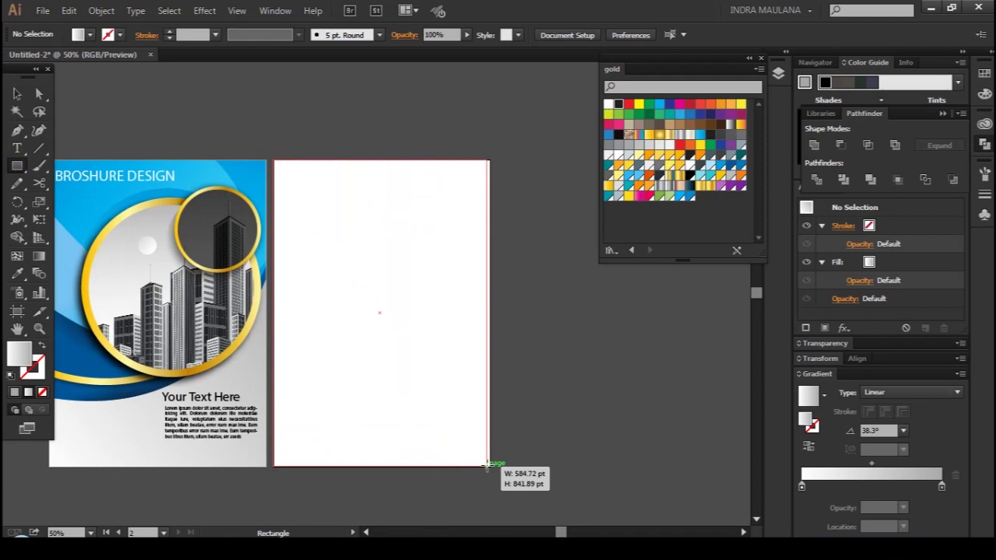
pyautogui.moveTo(481, 465); pyautogui.dragTo(490, 467)
pyautogui.click(17, 94)
pyautogui.click(91, 34)
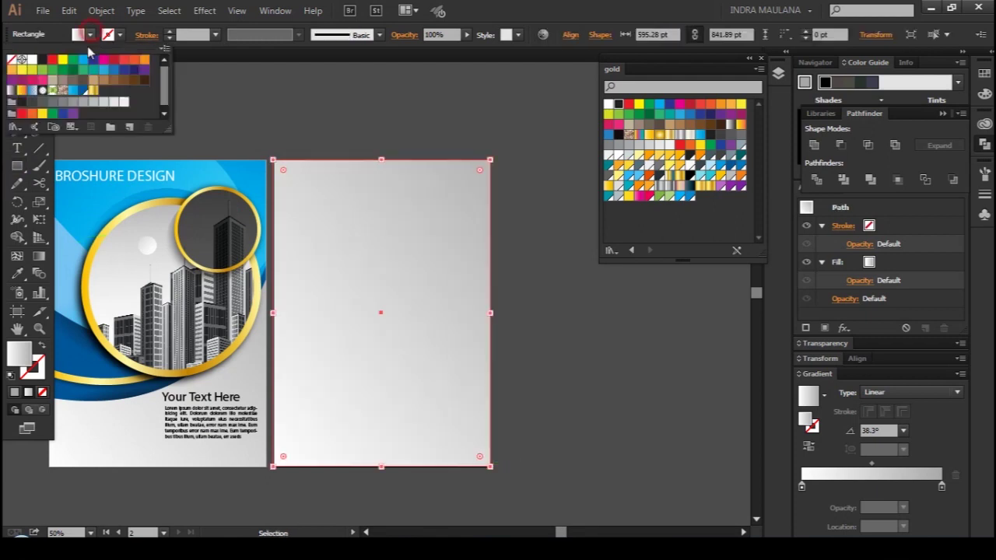
pyautogui.click(43, 71)
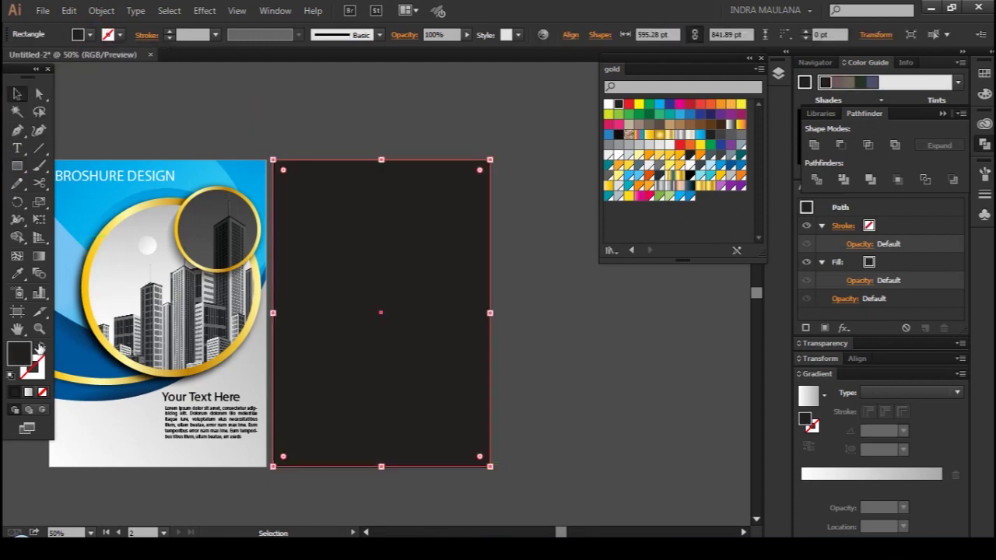
pyautogui.click(38, 347)
pyautogui.click(388, 99)
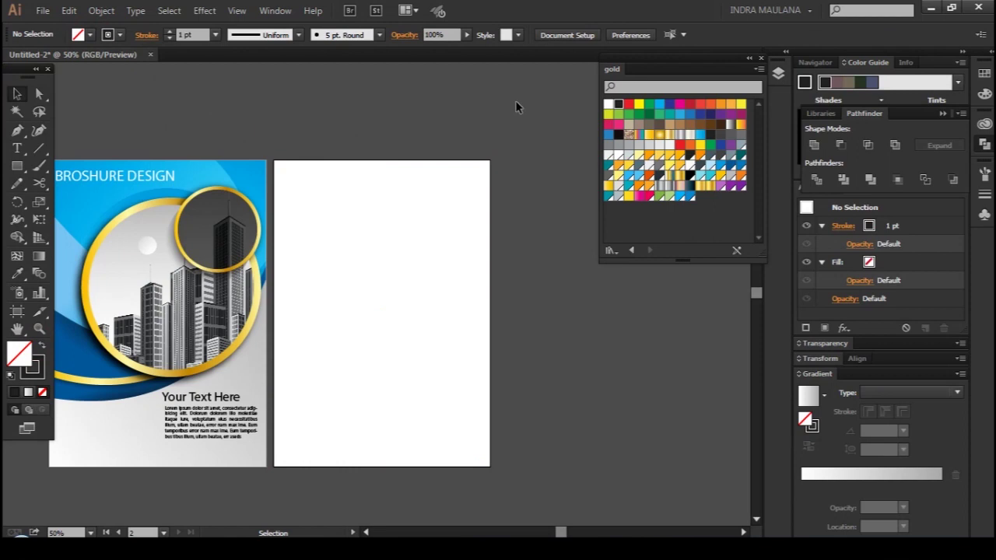
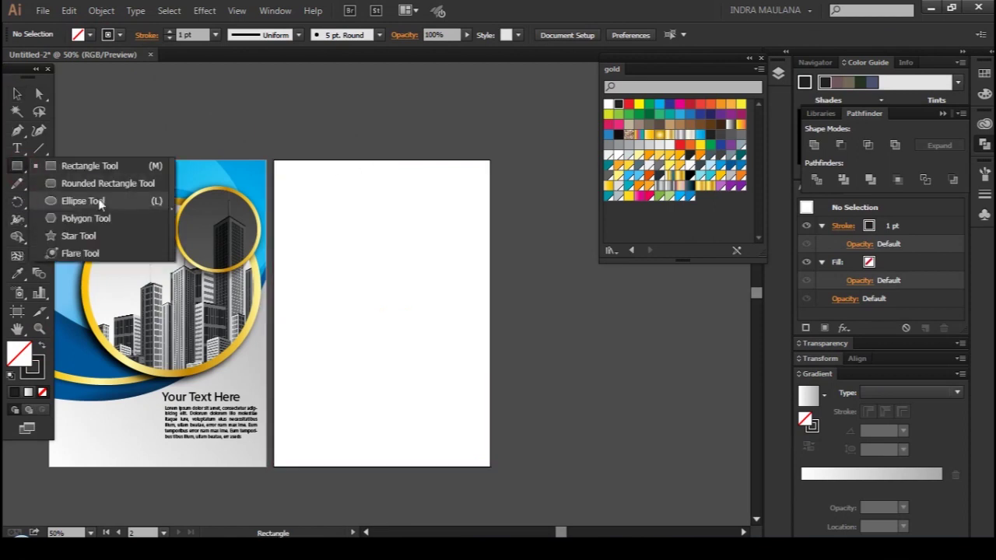
# Draw a large circle outline straddling both brochure pages with the Ellipse tool
pyautogui.click(85, 201)
pyautogui.moveTo(352, 318); pyautogui.dragTo(378, 290)
pyautogui.moveTo(306, 349)
pyautogui.mouseDown()
pyautogui.moveTo(395, 458)
pyautogui.moveTo(407, 501)
pyautogui.mouseUp()
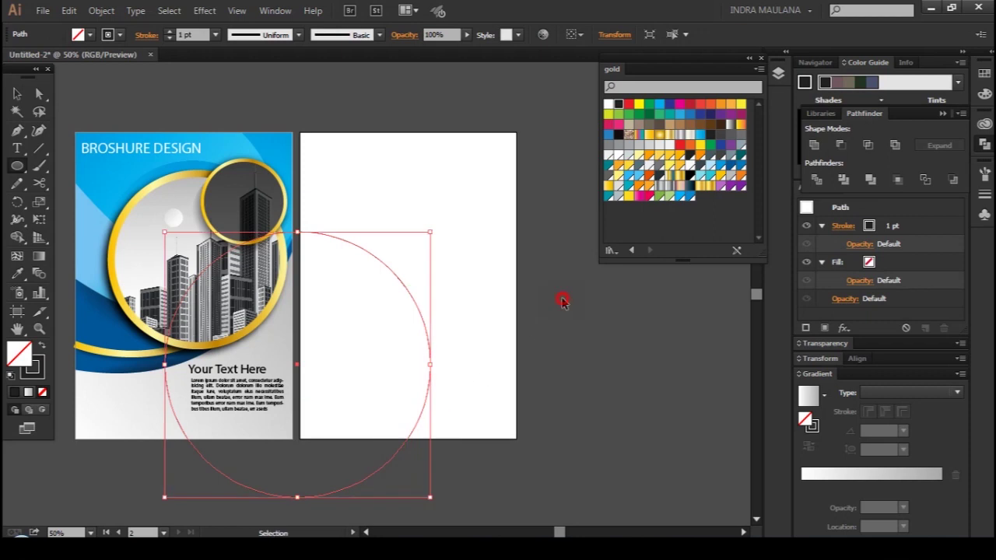
pyautogui.keyDown('ctrl'); pyautogui.click(566, 311); pyautogui.keyUp('ctrl')
pyautogui.moveTo(567, 312); pyautogui.dragTo(541, 317)
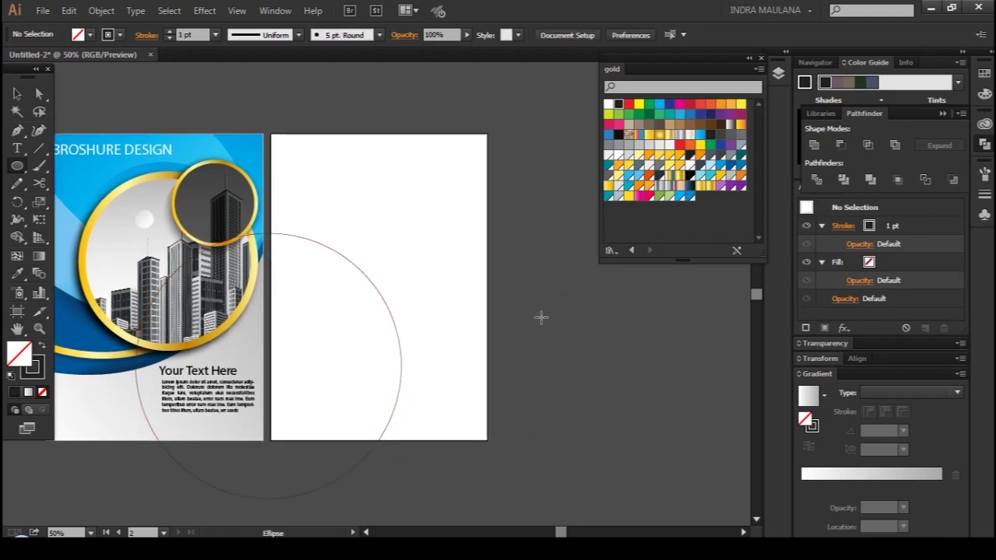
pyautogui.scroll(-2, 541, 318)
# Alt-drag a copy of the circle right and lower so the two circles overlap
pyautogui.press('v')
pyautogui.moveTo(377, 244)
pyautogui.mouseDown()
pyautogui.moveTo(566, 245)
pyautogui.moveTo(533, 263)
pyautogui.mouseUp()
pyautogui.click(549, 345)
pyautogui.moveTo(507, 217); pyautogui.dragTo(505, 243)
pyautogui.click(528, 168)
pyautogui.hscroll(1, 524, 171)
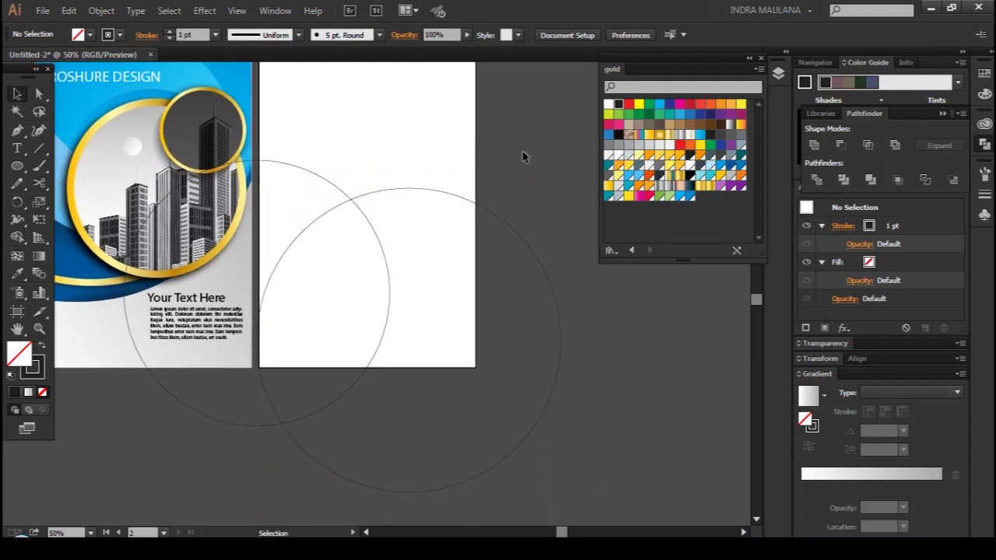
# Start a curved pen path rising from the back page's bottom-right corner
pyautogui.press('p')
pyautogui.click(467, 383)
pyautogui.moveTo(334, 331); pyautogui.dragTo(318, 372)
pyautogui.moveTo(282, 282)
pyautogui.mouseDown()
pyautogui.moveTo(261, 142)
pyautogui.moveTo(360, 96)
pyautogui.mouseUp()
# Extend the curve high above the page and finish it
pyautogui.hotkey('ctrl', 'z')
pyautogui.moveTo(262, 271)
pyautogui.mouseDown()
pyautogui.moveTo(282, 65)
pyautogui.moveTo(276, 142)
pyautogui.mouseUp()
pyautogui.hotkey('ctrl', '-')
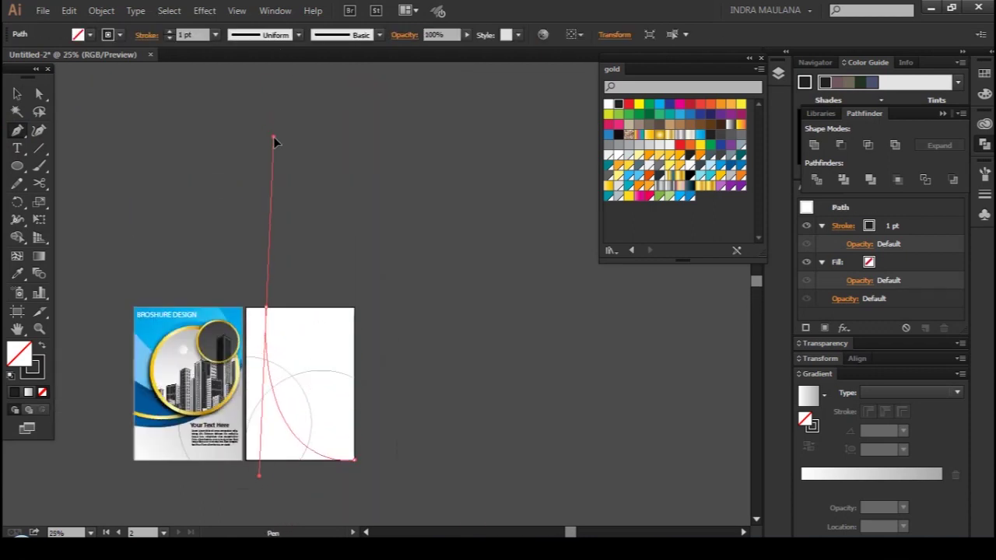
pyautogui.hotkey('ctrl', 'z')
pyautogui.hotkey('ctrl', '+')
pyautogui.scroll(2, 346, 383)
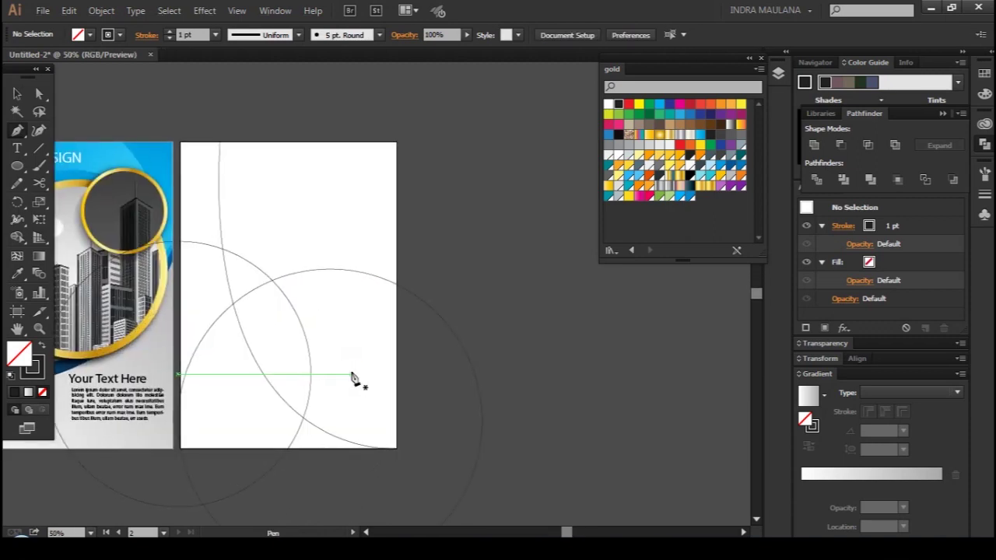
pyautogui.scroll(1, 187, 225)
# Draw a bent curved line across the top of the back page
pyautogui.moveTo(411, 263); pyautogui.dragTo(574, 182)
pyautogui.moveTo(411, 262); pyautogui.dragTo(367, 251)
pyautogui.keyDown('ctrl'); pyautogui.click(218, 238); pyautogui.keyUp('ctrl')
pyautogui.scroll(1, 465, 218)
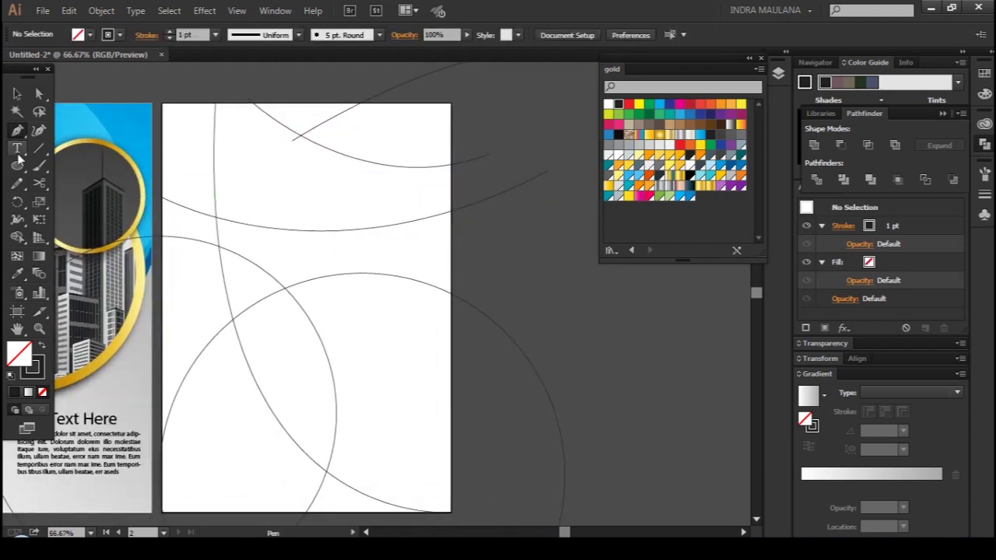
# Cut the vertical curve at the page's top edge with Scissors and delete the piece above
pyautogui.moveTo(17, 130); pyautogui.dragTo(78, 148)
pyautogui.click(218, 242)
pyautogui.press('c')
pyautogui.click(218, 242)
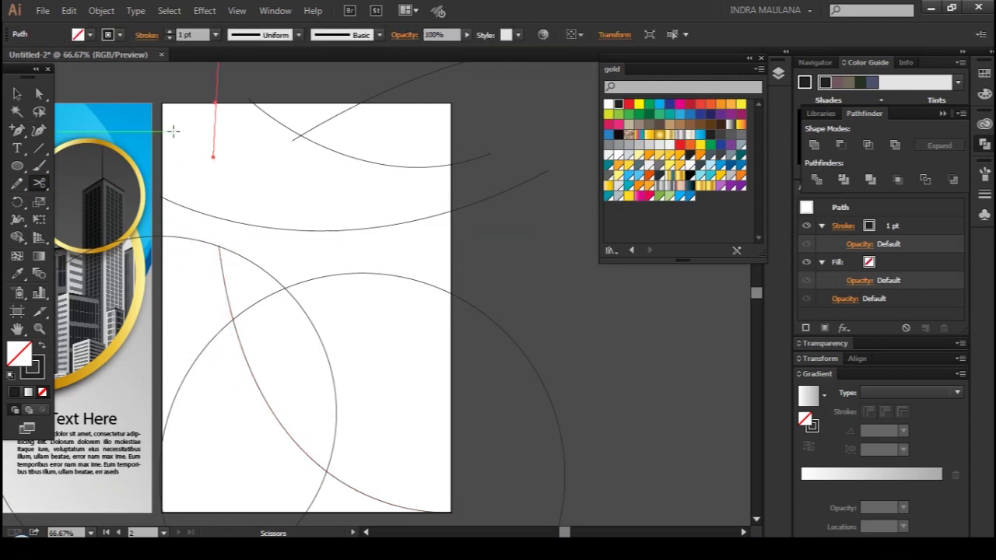
pyautogui.press('Delete')
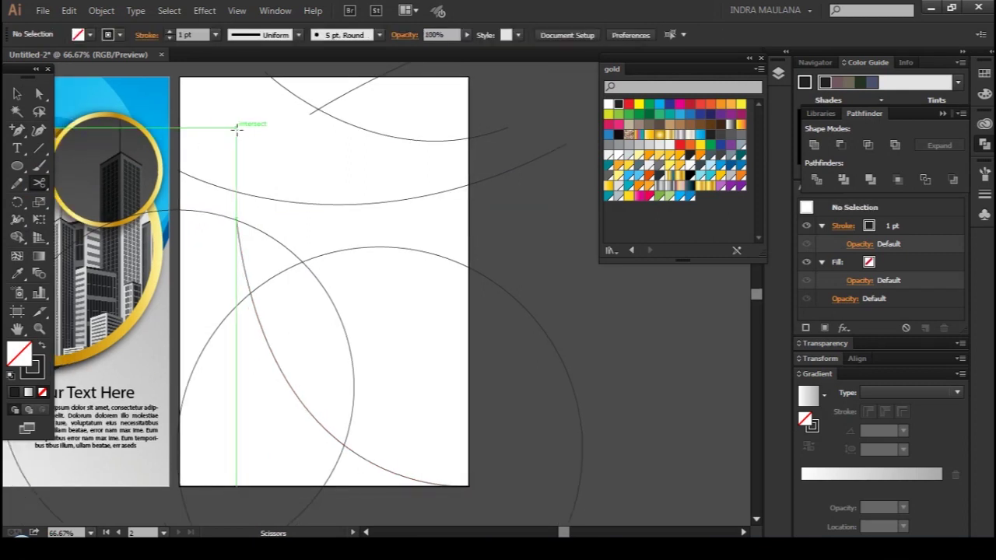
# Select all the circles and curves on the page
pyautogui.hotkey('ctrl', '-')
pyautogui.press('v')
pyautogui.hotkey('ctrl', 'a')
pyautogui.click(101, 10)
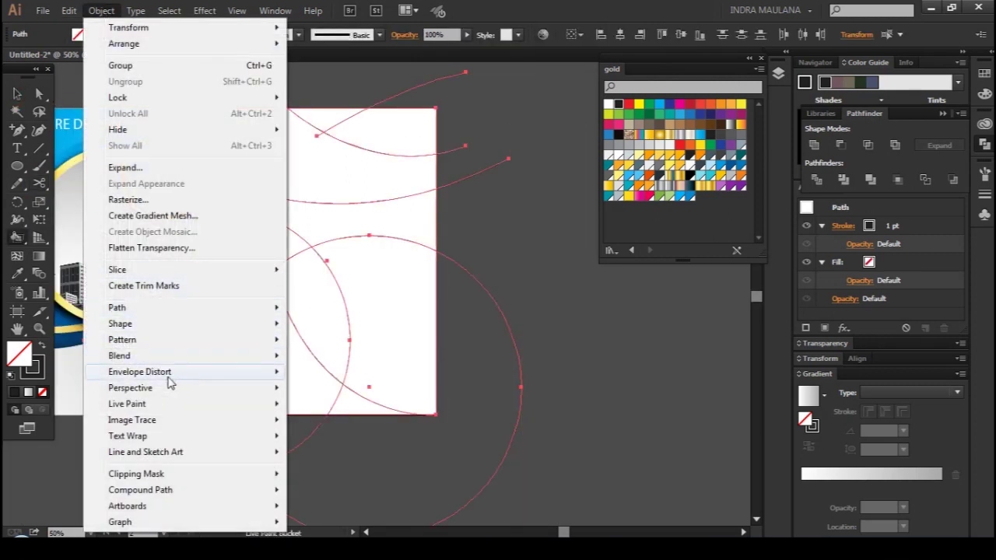
pyautogui.moveTo(127, 404)
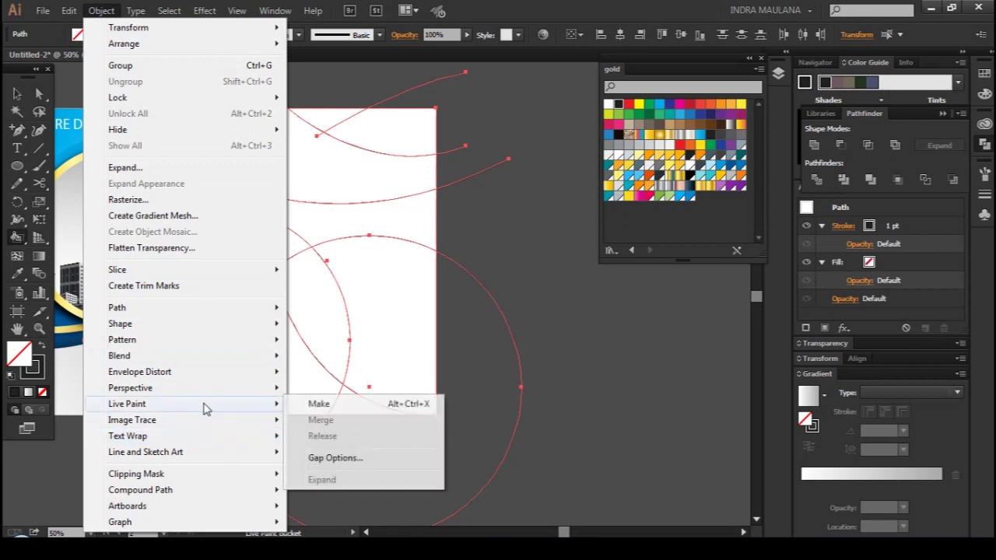
# Make a Live Paint group and paint the top band dark blue (Cyan 800)
pyautogui.click(317, 404)
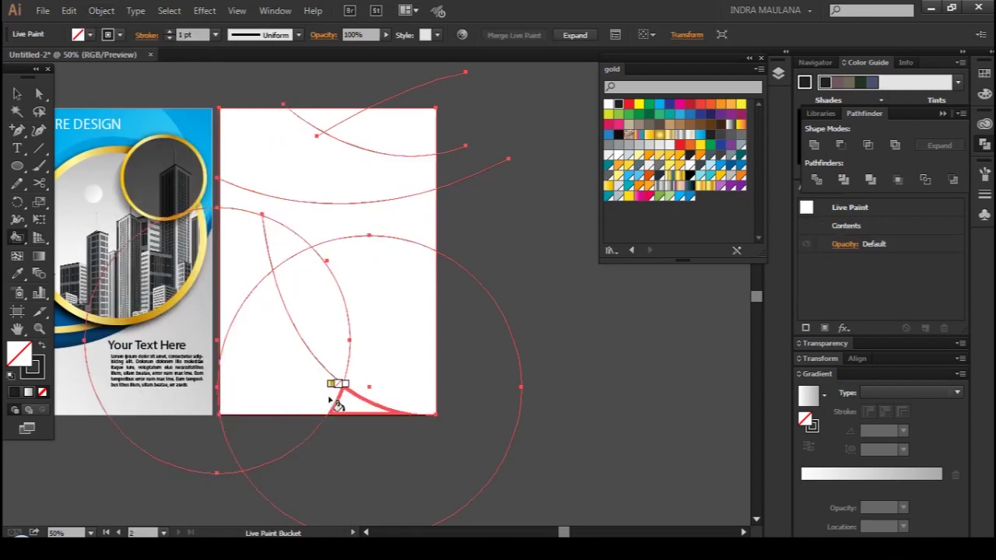
pyautogui.moveTo(278, 163); pyautogui.dragTo(334, 147)
pyautogui.keyDown('alt'); pyautogui.click(111, 321); pyautogui.keyUp('alt')
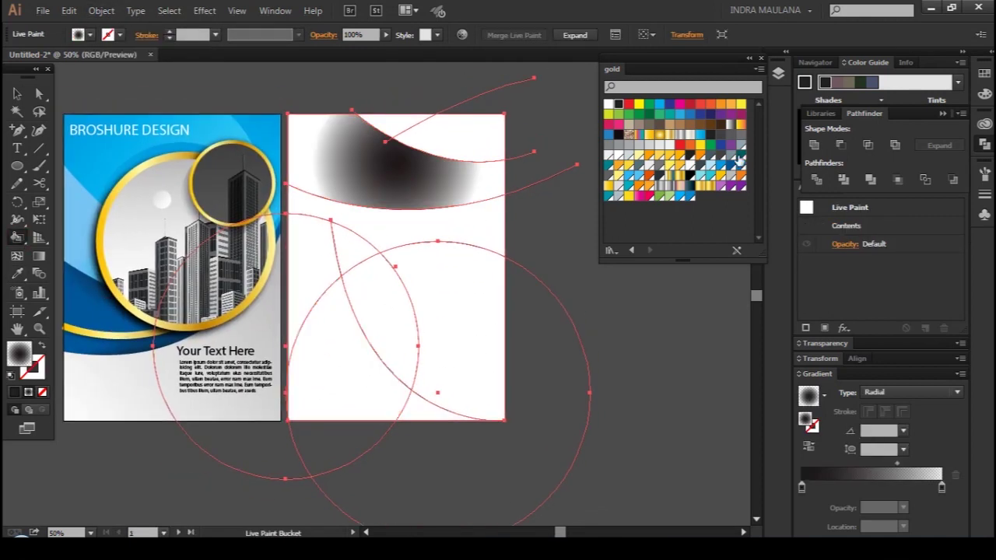
pyautogui.keyDown('alt'); pyautogui.click(109, 342); pyautogui.keyUp('alt')
pyautogui.click(397, 179)
pyautogui.click(689, 114)
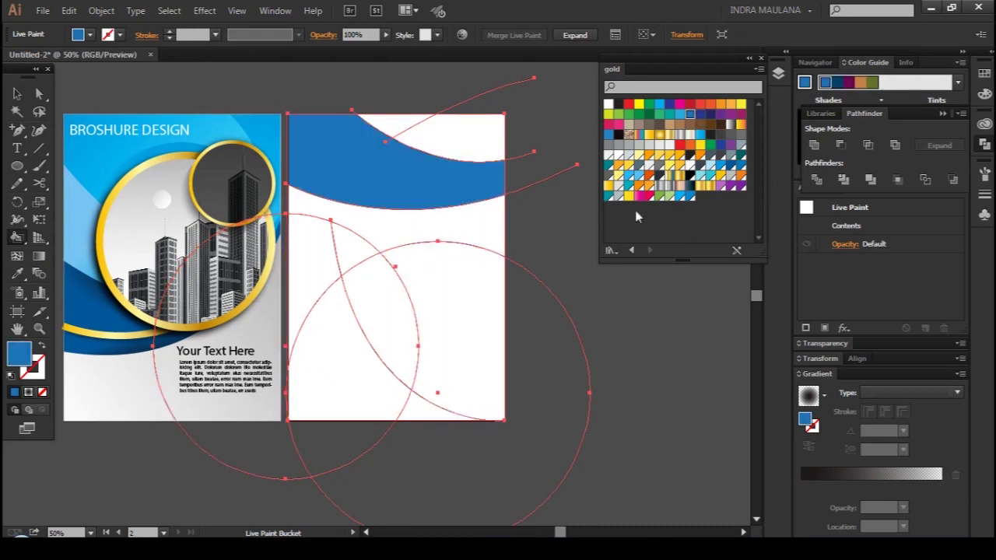
pyautogui.click(608, 166)
# Fill the circle regions with the front page's light-blue gradient and the top-right corner blue
pyautogui.keyDown('alt'); pyautogui.click(87, 205); pyautogui.keyUp('alt')
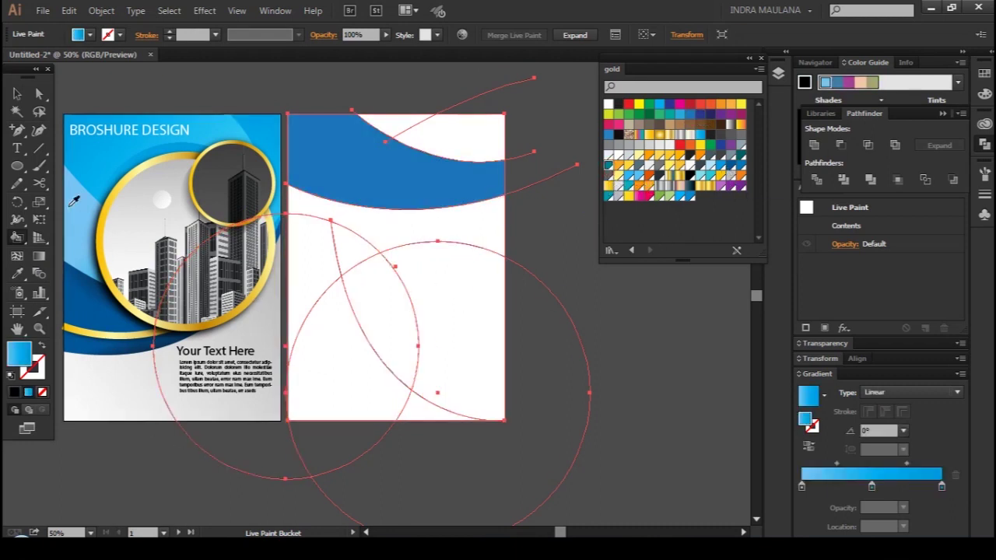
pyautogui.click(452, 362)
pyautogui.click(366, 300)
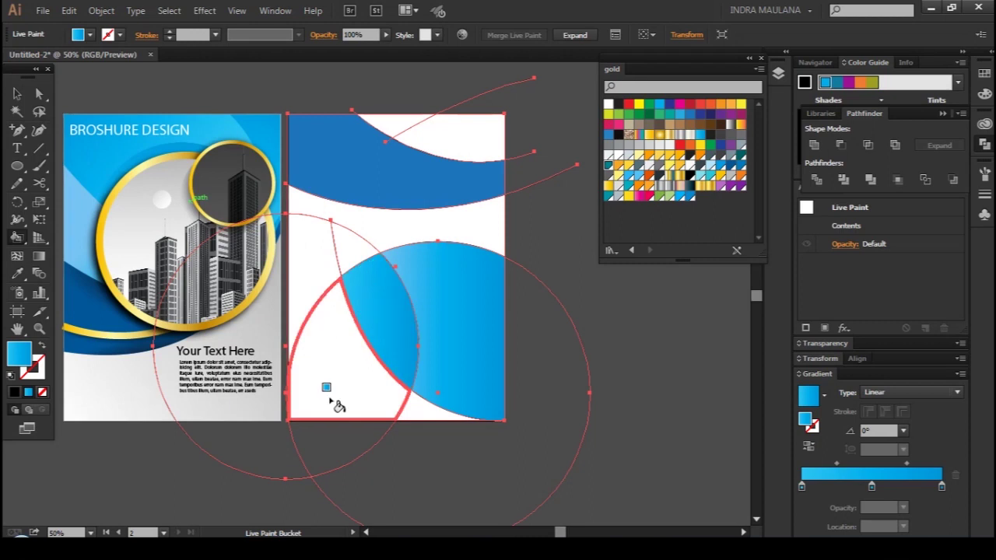
pyautogui.click(327, 395)
pyautogui.click(340, 350)
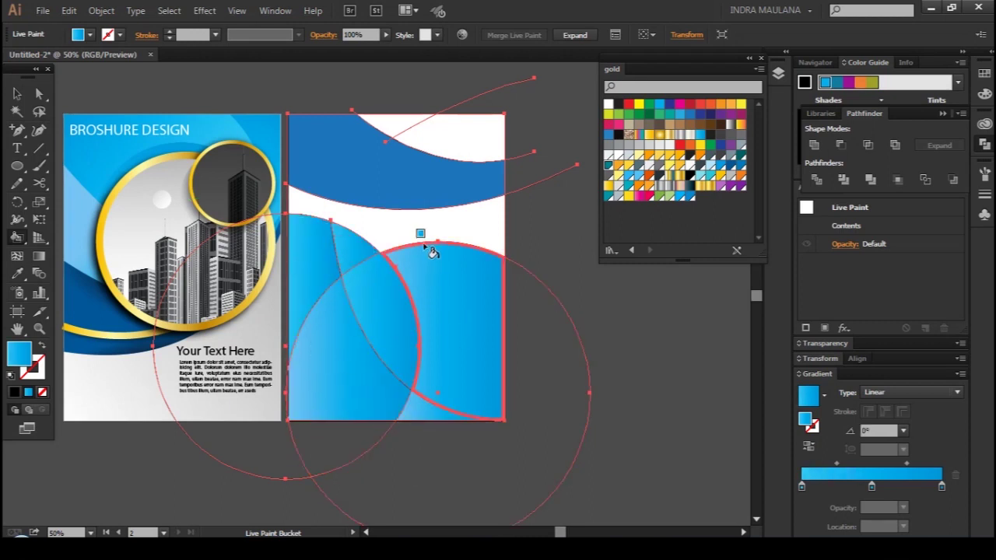
pyautogui.click(429, 247)
pyautogui.press('v')
pyautogui.press('k')
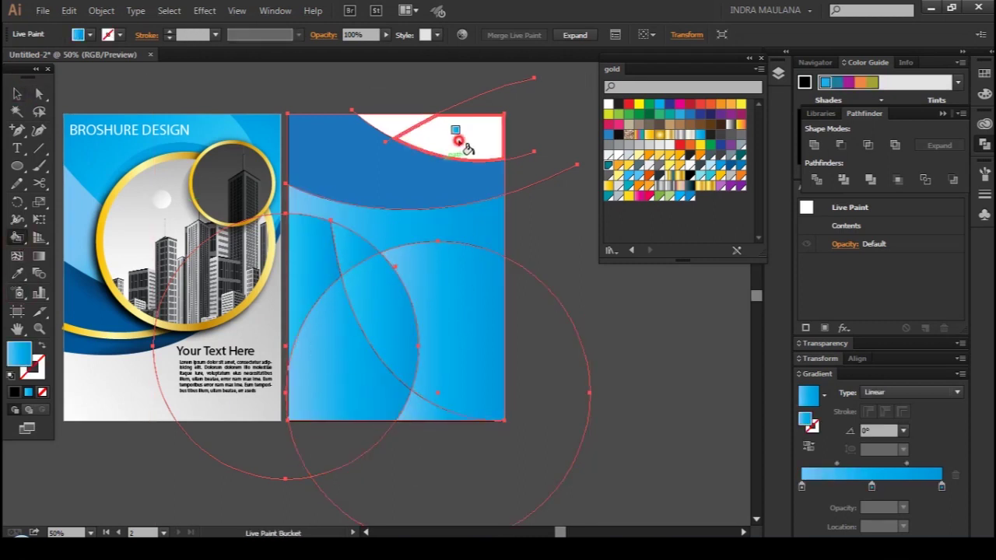
pyautogui.click(459, 142)
# Expand the Live Paint group into plain shapes and ungroup them
pyautogui.press('v')
pyautogui.click(101, 10)
pyautogui.click(124, 166)
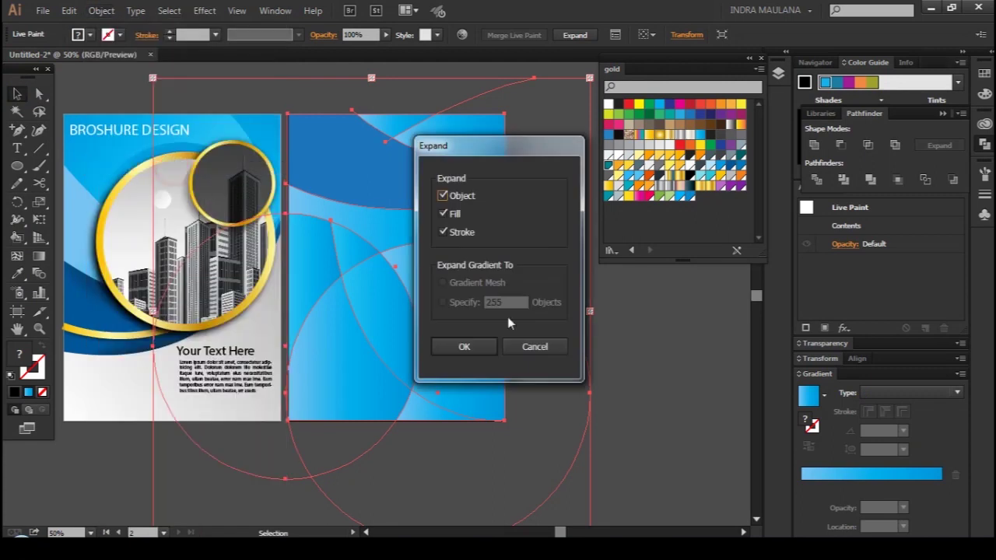
pyautogui.click(479, 356)
pyautogui.rightClick(447, 251)
pyautogui.click(498, 340)
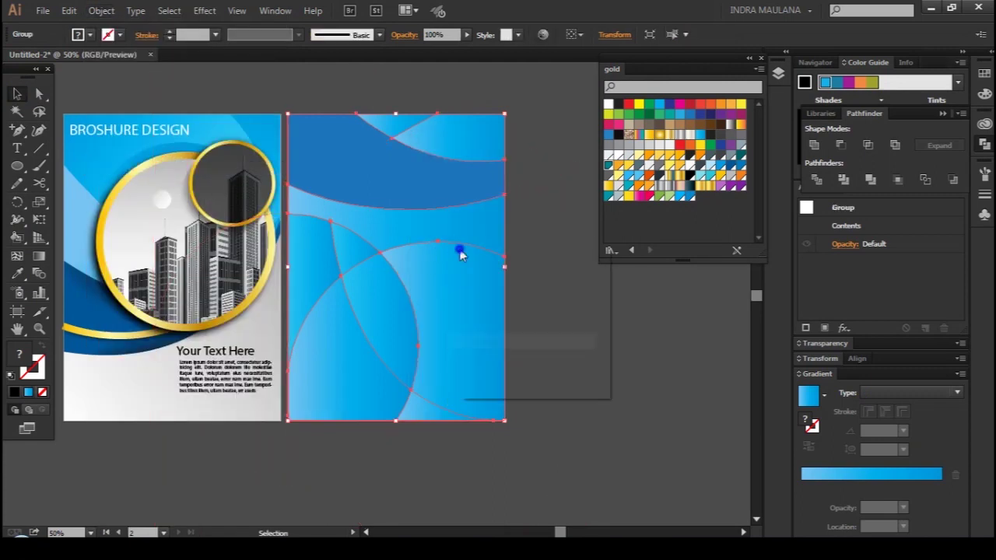
pyautogui.rightClick(459, 250)
pyautogui.click(504, 336)
pyautogui.click(609, 376)
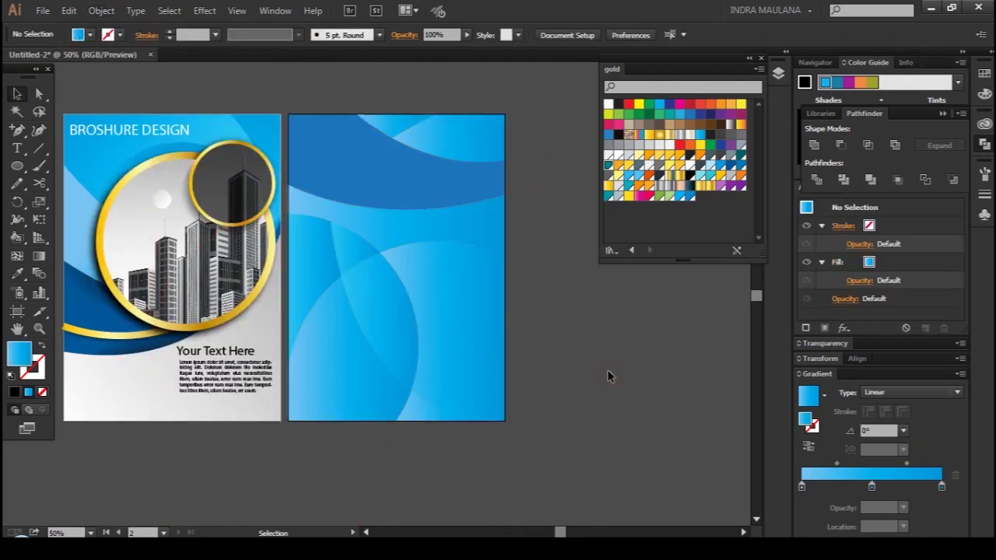
# Merge shapes in the back page's lower half with Pathfinder Unite
pyautogui.moveTo(609, 377); pyautogui.dragTo(597, 372)
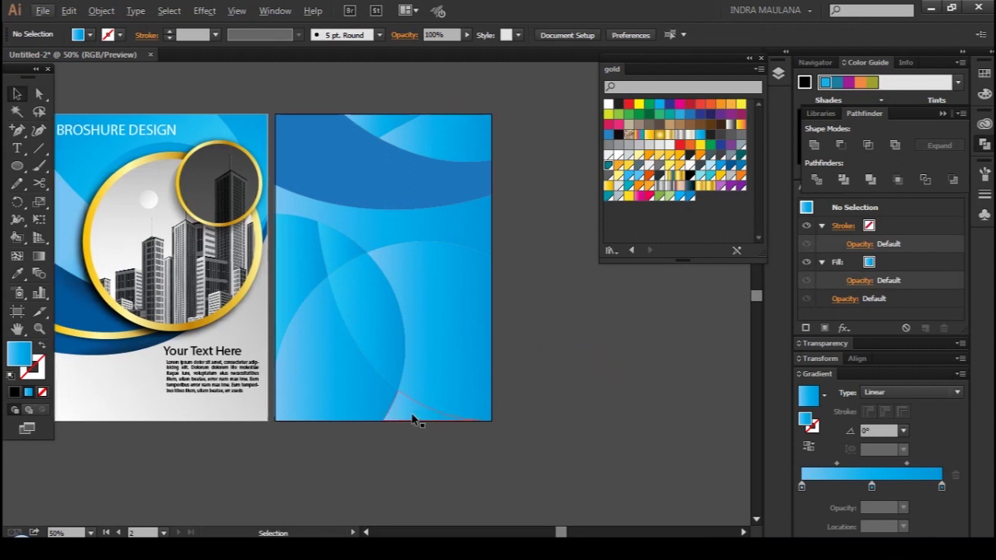
pyautogui.click(348, 384)
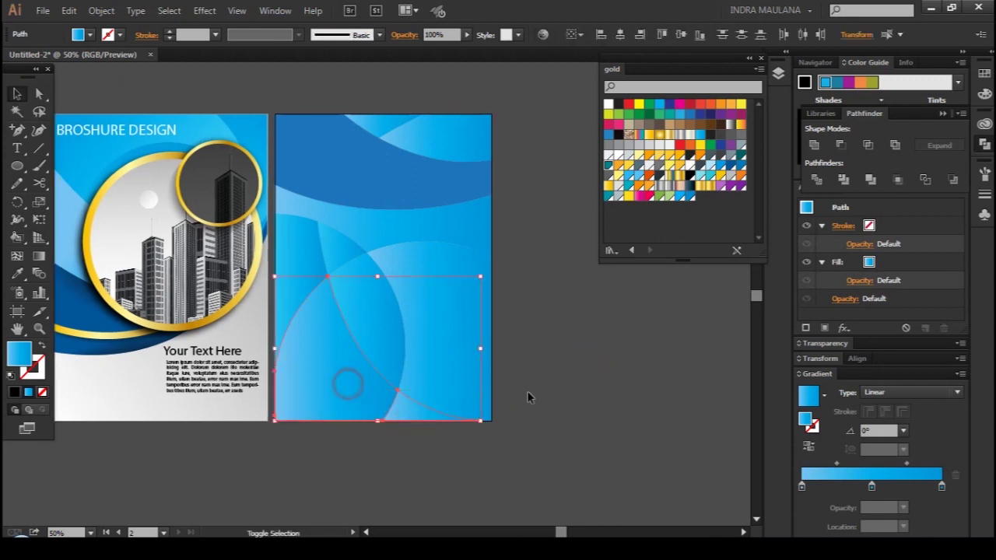
pyautogui.click(814, 145)
pyautogui.click(589, 369)
pyautogui.scroll(2, 587, 365)
pyautogui.hotkey('ctrl', 'z')
pyautogui.click(589, 372)
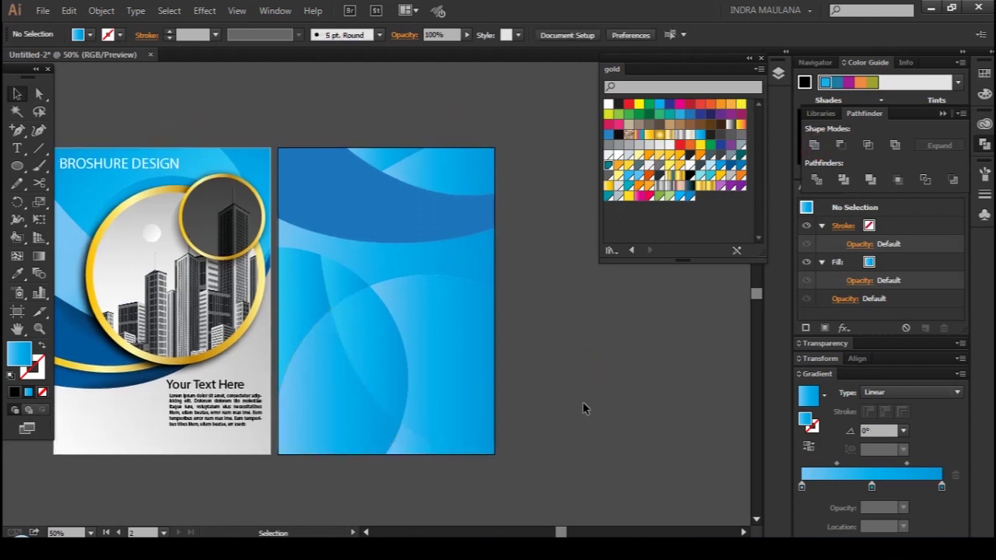
# Re-angle the curved lens shape's gradient to run top to bottom
pyautogui.click(388, 356)
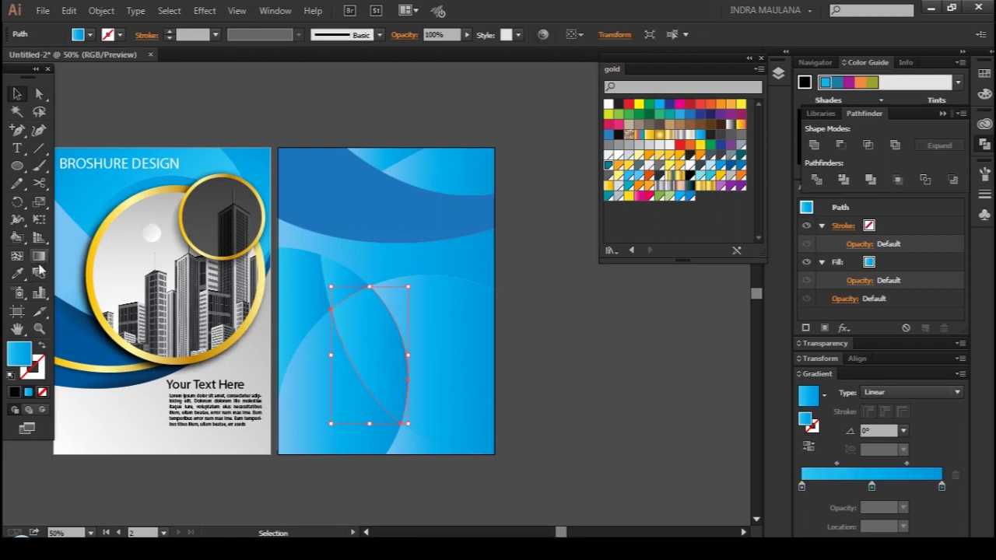
pyautogui.click(39, 256)
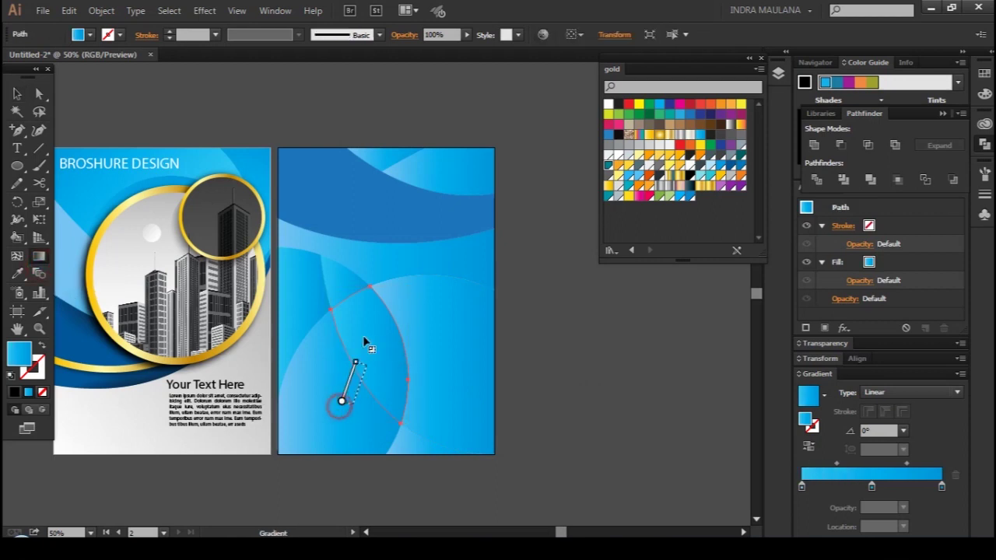
pyautogui.moveTo(352, 404); pyautogui.dragTo(374, 341)
pyautogui.moveTo(382, 280); pyautogui.dragTo(358, 427)
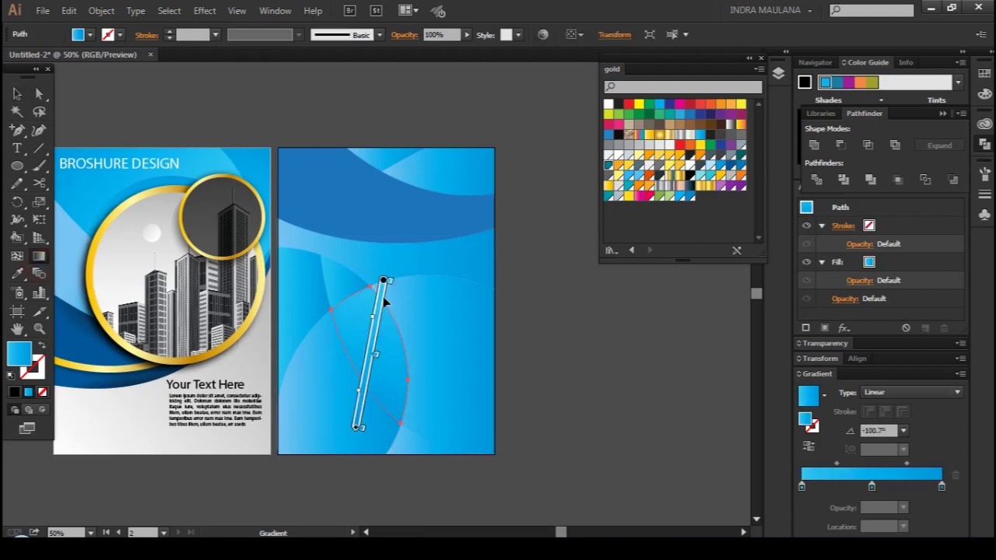
pyautogui.press('v')
pyautogui.click(639, 371)
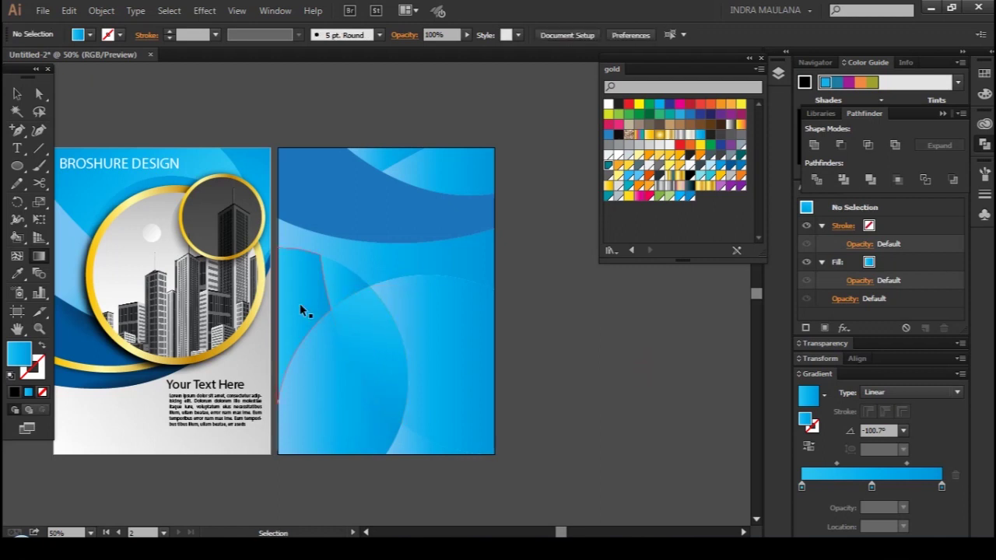
# Unite the left lens shape with its neighbouring shape into one
pyautogui.click(362, 285)
pyautogui.press('g')
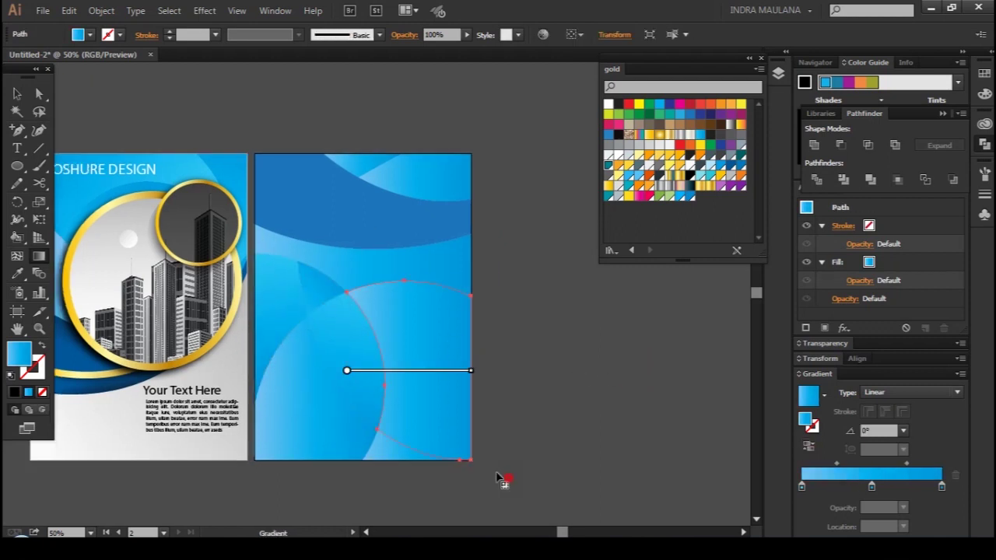
pyautogui.press('v')
pyautogui.click(356, 488)
pyautogui.click(305, 460)
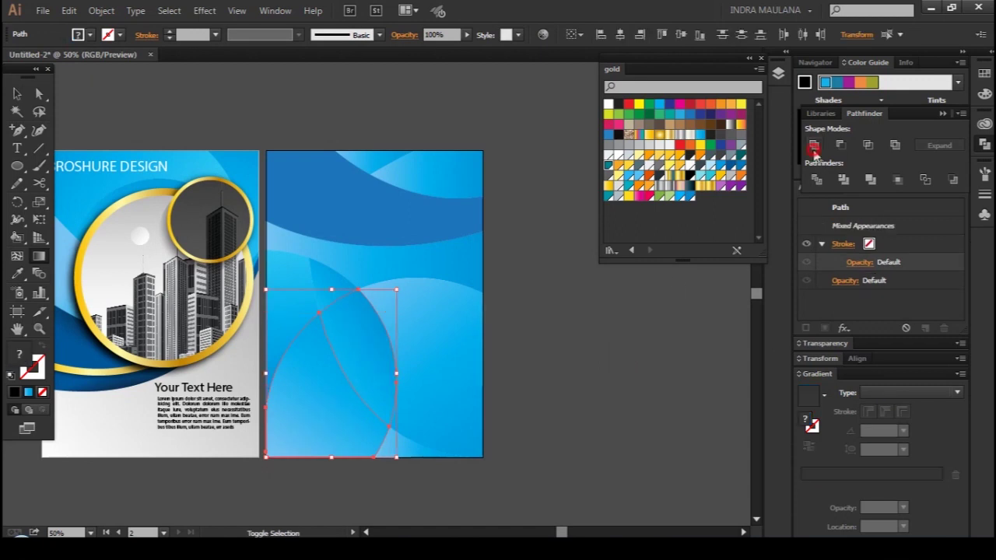
pyautogui.click(398, 367)
pyautogui.click(338, 413)
# Review the lens and page-bottom shapes by selecting them in turn
pyautogui.click(643, 371)
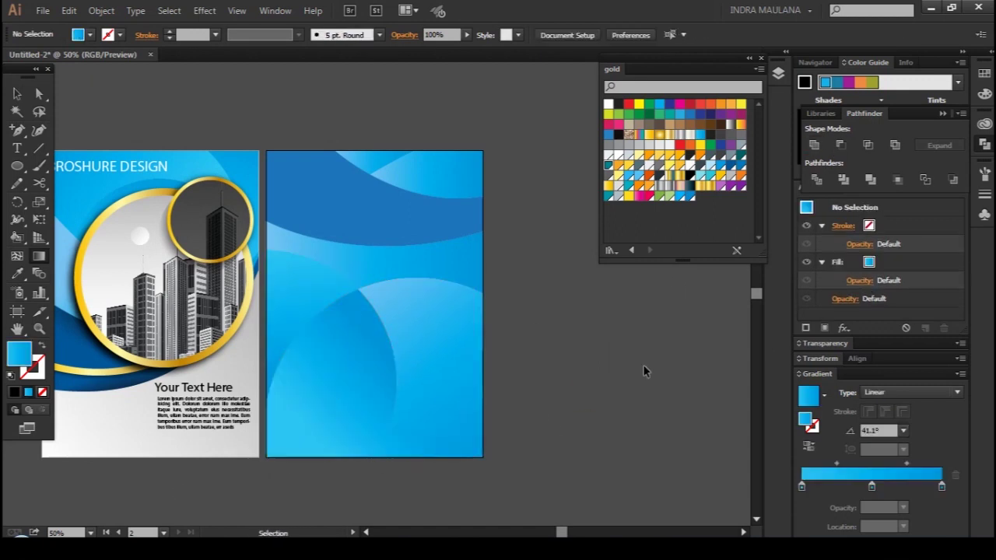
pyautogui.click(350, 342)
pyautogui.click(342, 424)
pyautogui.click(378, 383)
pyautogui.click(340, 311)
pyautogui.click(517, 381)
pyautogui.press('g')
pyautogui.hotkey('ctrl', '+')
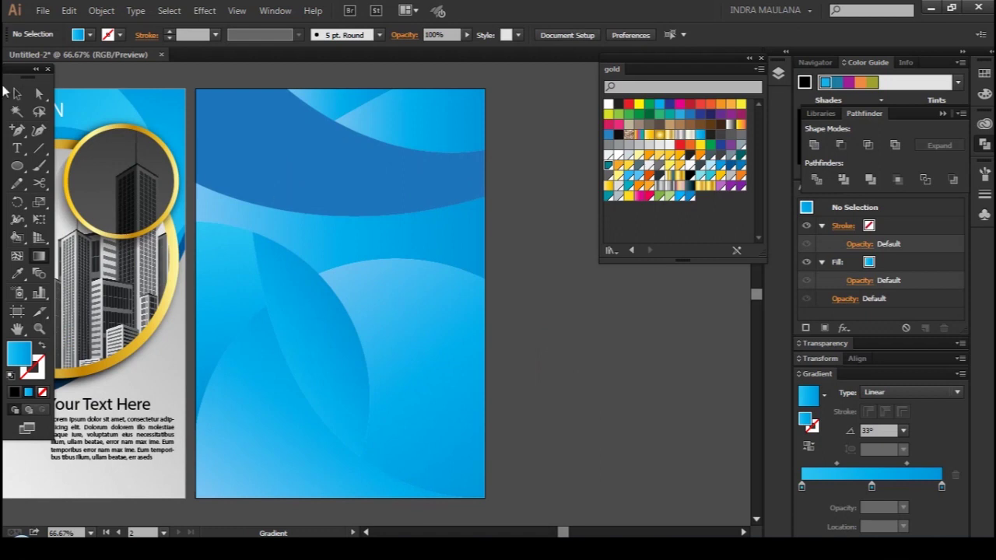
# Duplicate the top dark-blue band's fill in Appearance to create a second fill layer
pyautogui.click(19, 93)
pyautogui.click(230, 130)
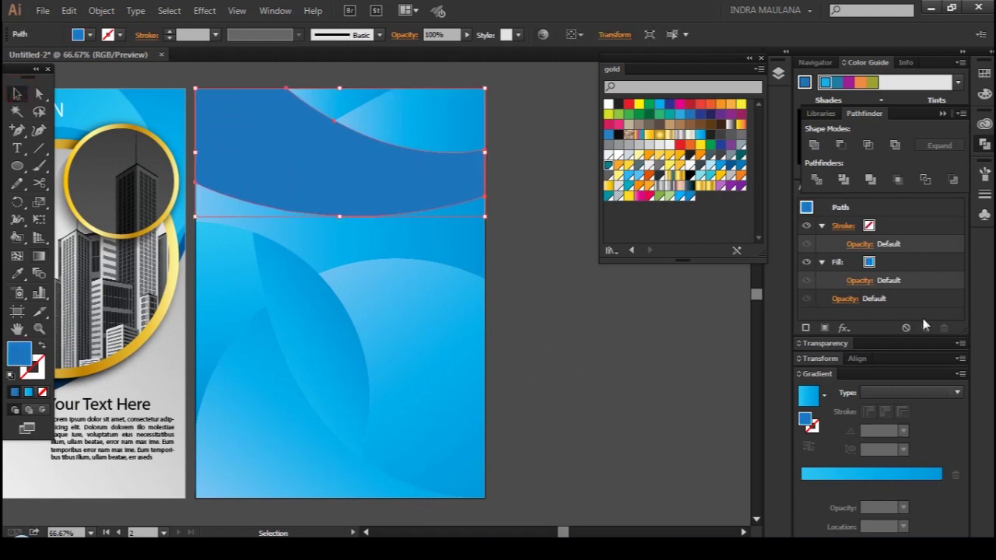
pyautogui.click(898, 261)
pyautogui.click(926, 328)
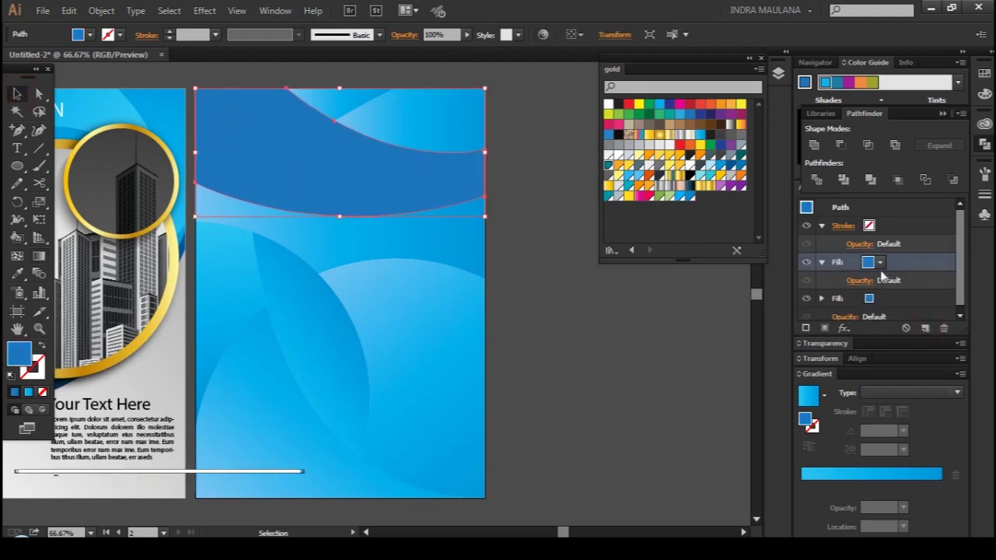
pyautogui.click(890, 299)
pyautogui.click(824, 263)
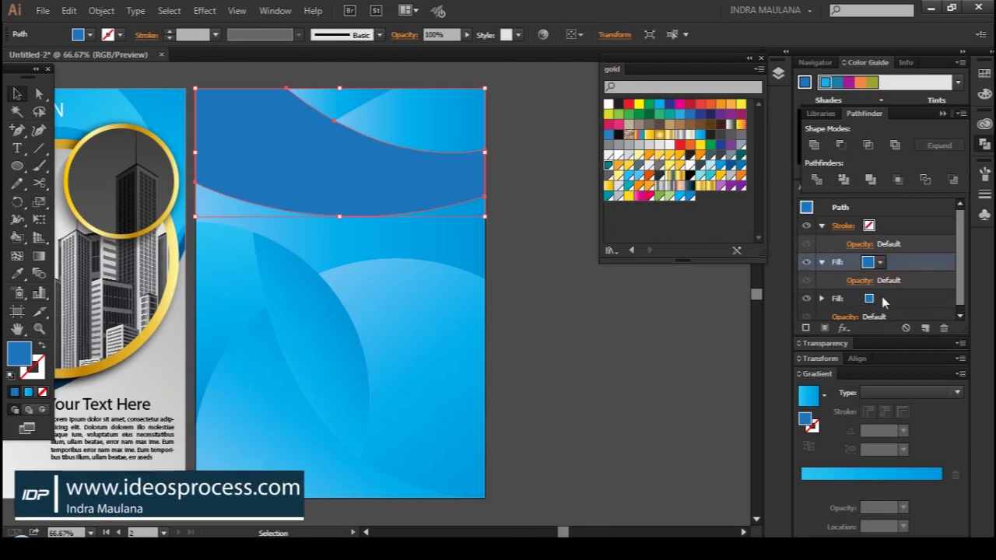
# Apply a reversed Super Soft Black Vignette gradient with its middle stop removed
pyautogui.click(824, 395)
pyautogui.scroll(1, 762, 467)
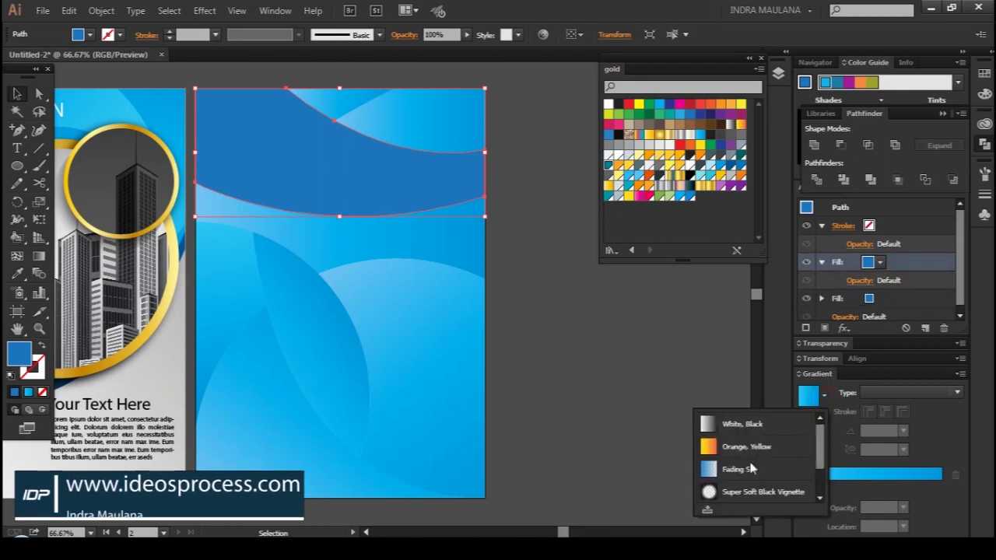
pyautogui.click(766, 489)
pyautogui.click(809, 446)
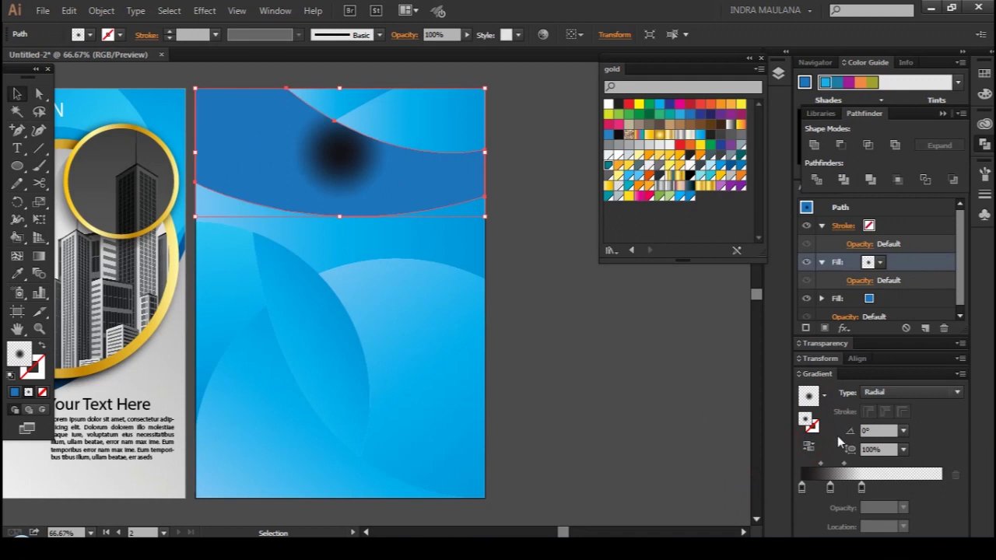
pyautogui.click(830, 489)
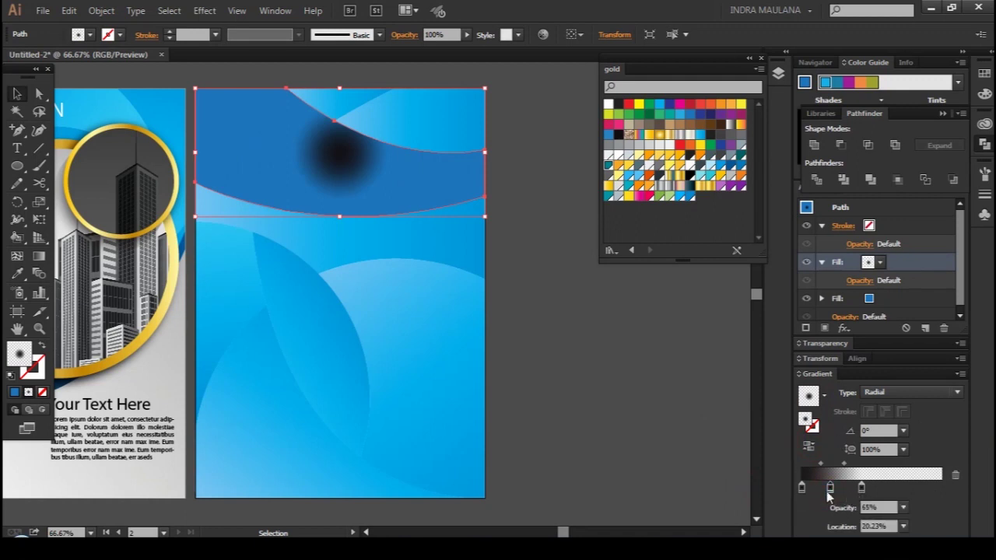
pyautogui.moveTo(829, 489)
pyautogui.mouseDown()
pyautogui.moveTo(862, 504)
pyautogui.moveTo(864, 518)
pyautogui.mouseUp()
pyautogui.click(861, 489)
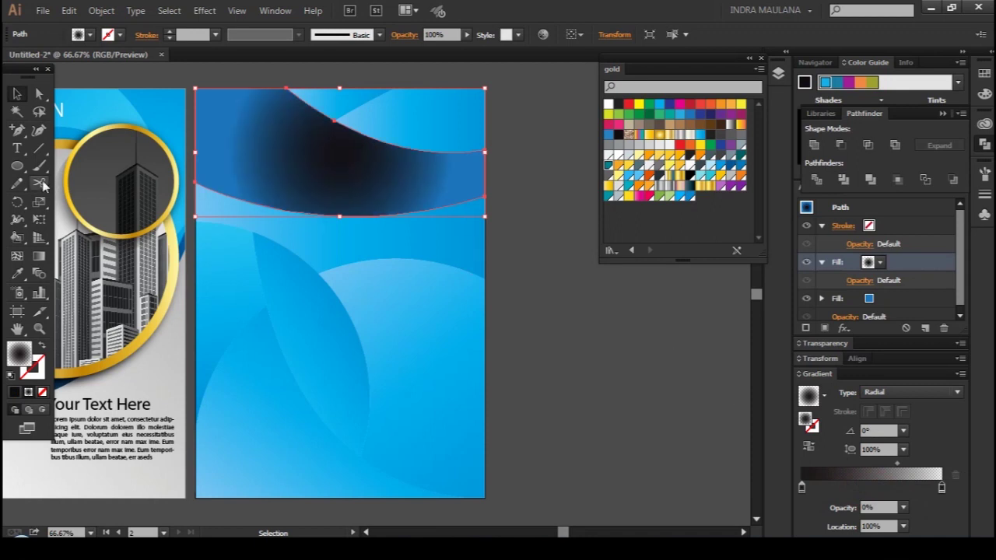
# Move the radial shading's dark centre up, widen it rightward, and flatten it into an ellipse
pyautogui.click(38, 255)
pyautogui.scroll(3, 258, 233)
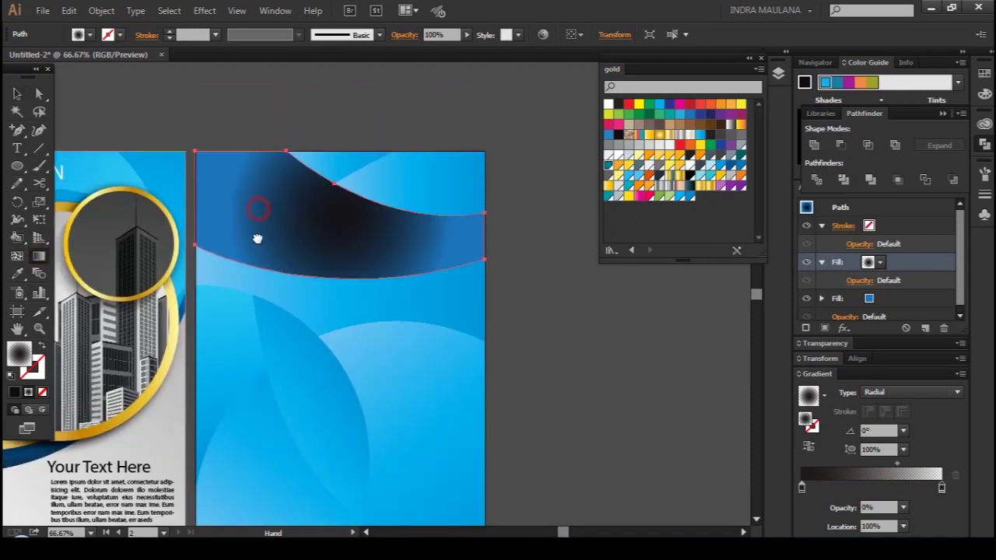
pyautogui.moveTo(413, 167); pyautogui.dragTo(394, 141)
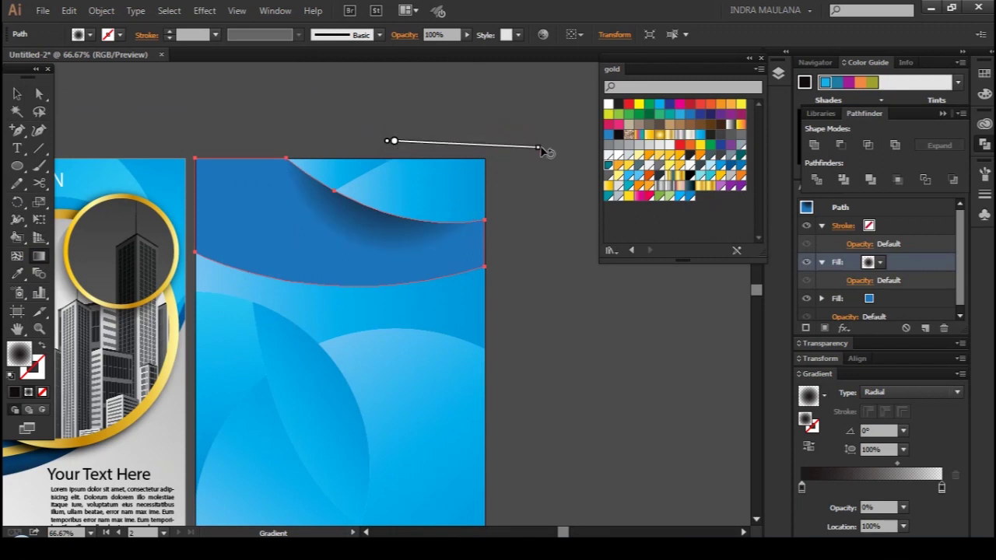
pyautogui.moveTo(512, 144); pyautogui.dragTo(577, 147)
pyautogui.scroll(1, 336, 220)
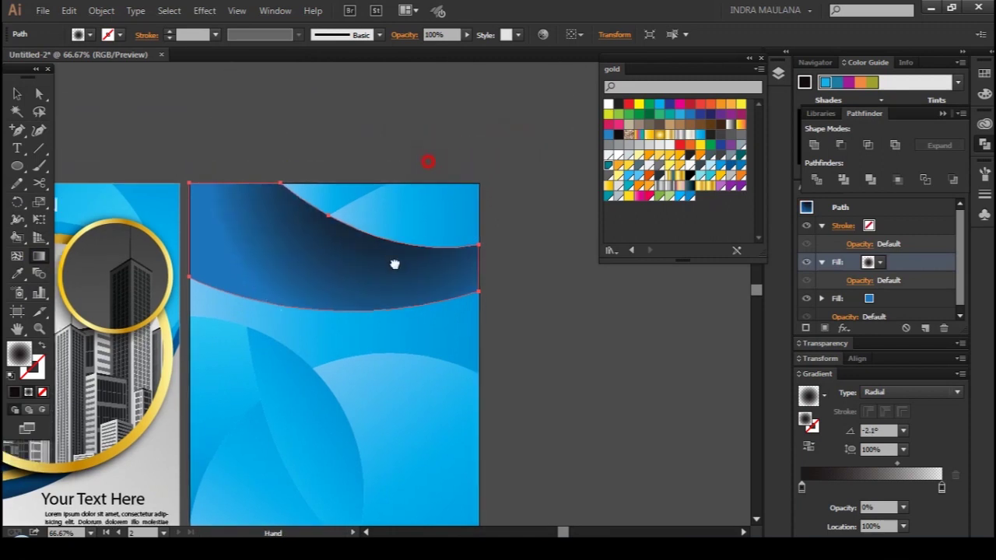
pyautogui.scroll(4, 394, 158)
pyautogui.moveTo(365, 78); pyautogui.dragTo(363, 152)
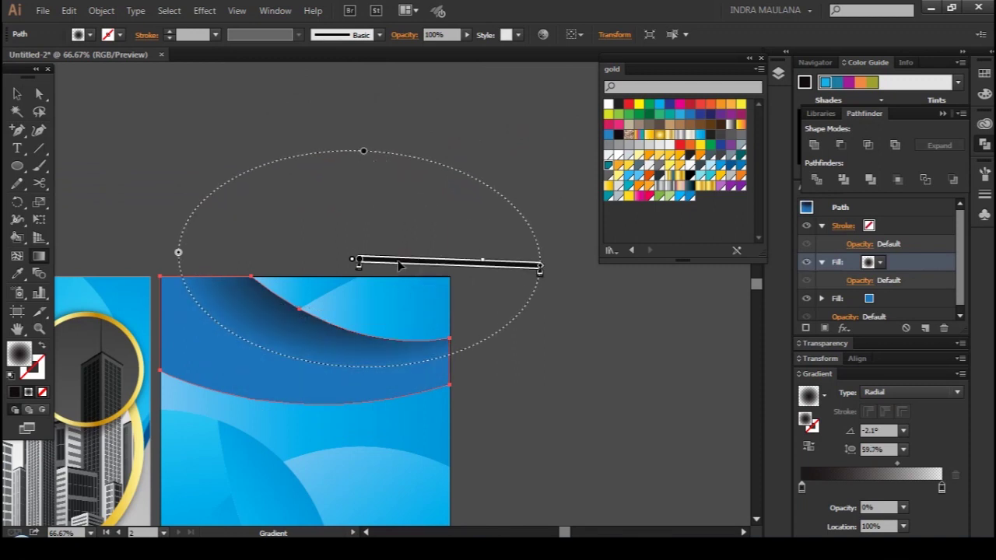
pyautogui.moveTo(404, 264); pyautogui.dragTo(438, 266)
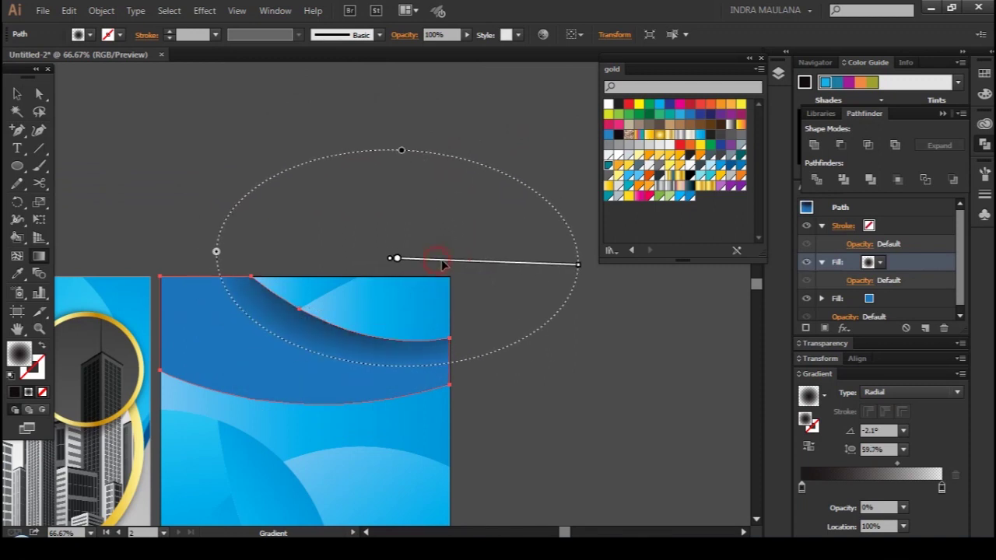
pyautogui.scroll(-1, 501, 325)
pyautogui.moveTo(501, 339); pyautogui.dragTo(552, 353)
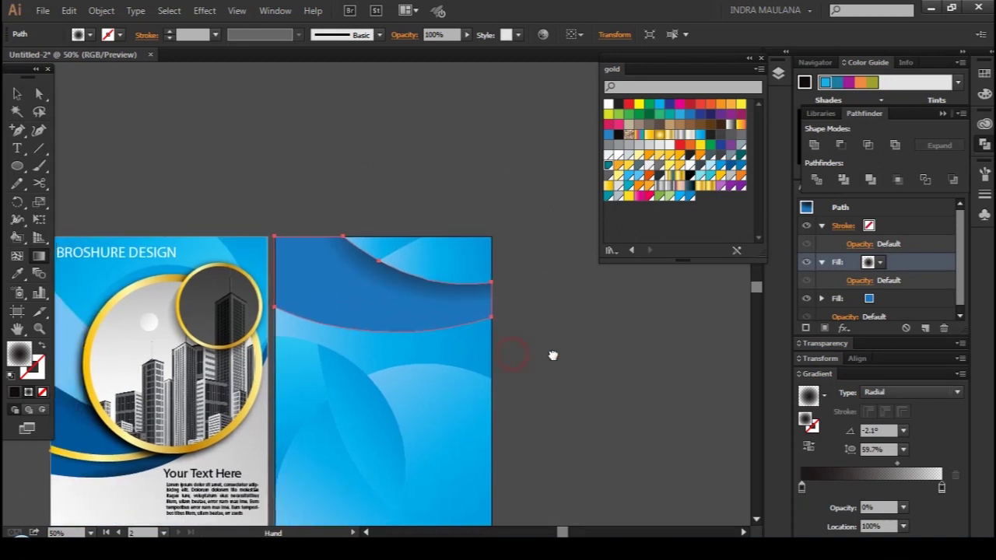
pyautogui.click(17, 94)
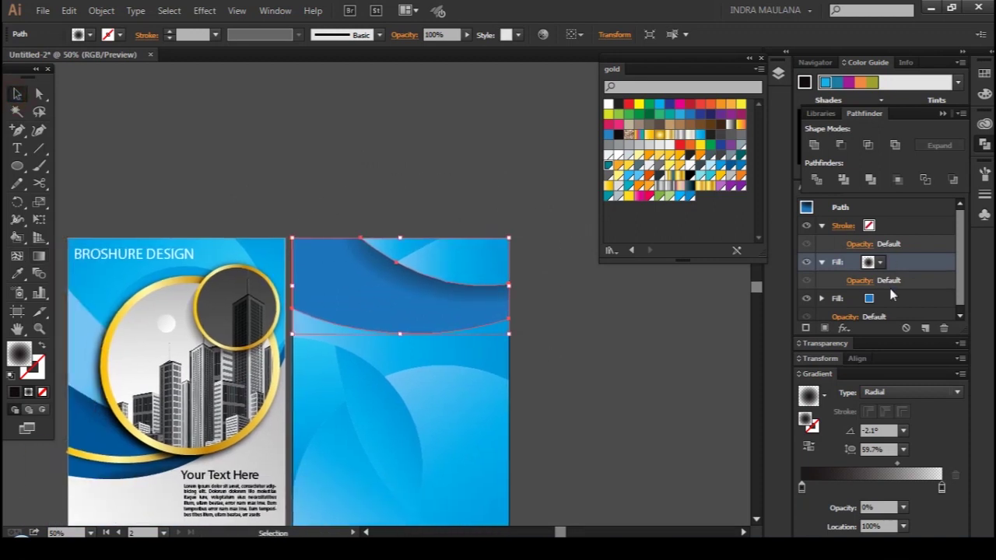
# Set the band's lower fill to dark blue and duplicate the gradient fill layer
pyautogui.click(884, 300)
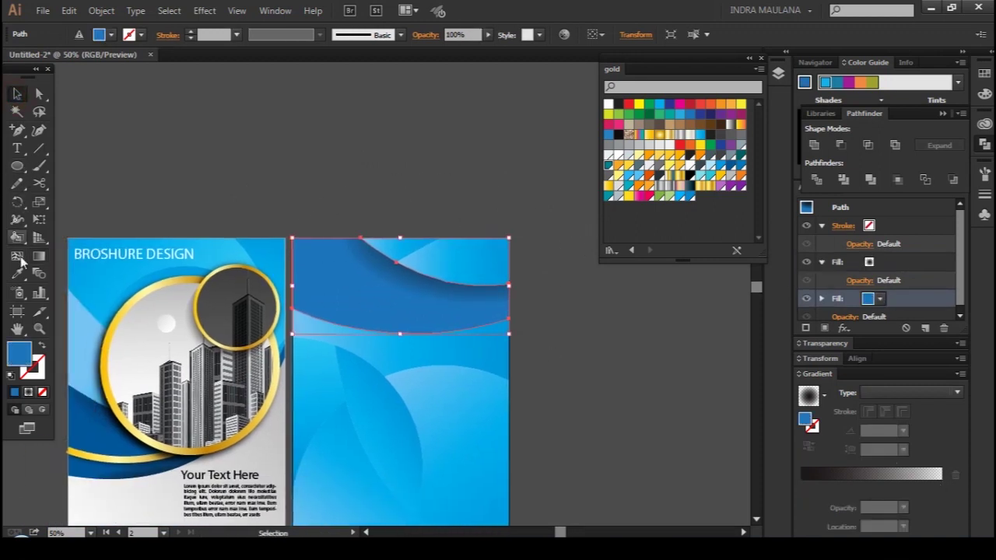
pyautogui.click(689, 197)
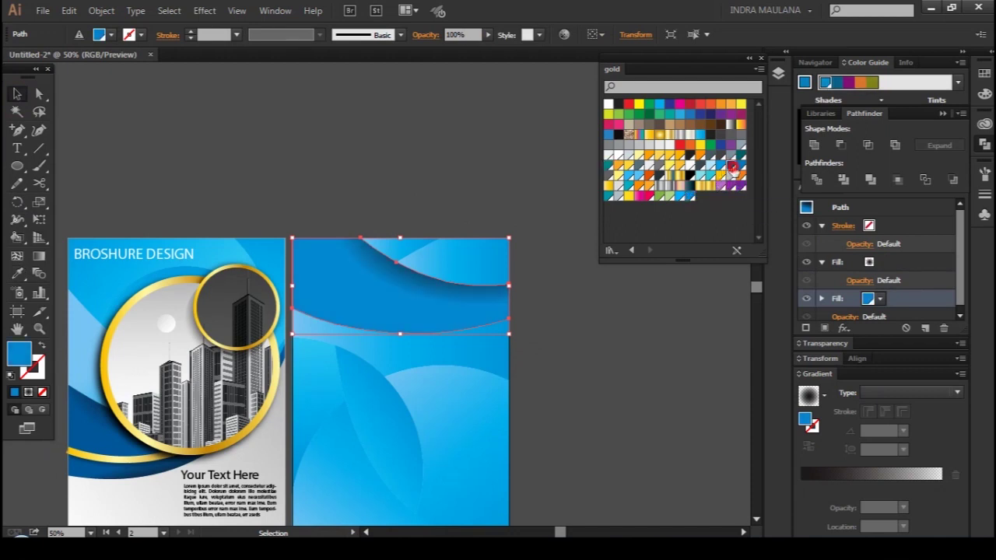
pyautogui.click(732, 167)
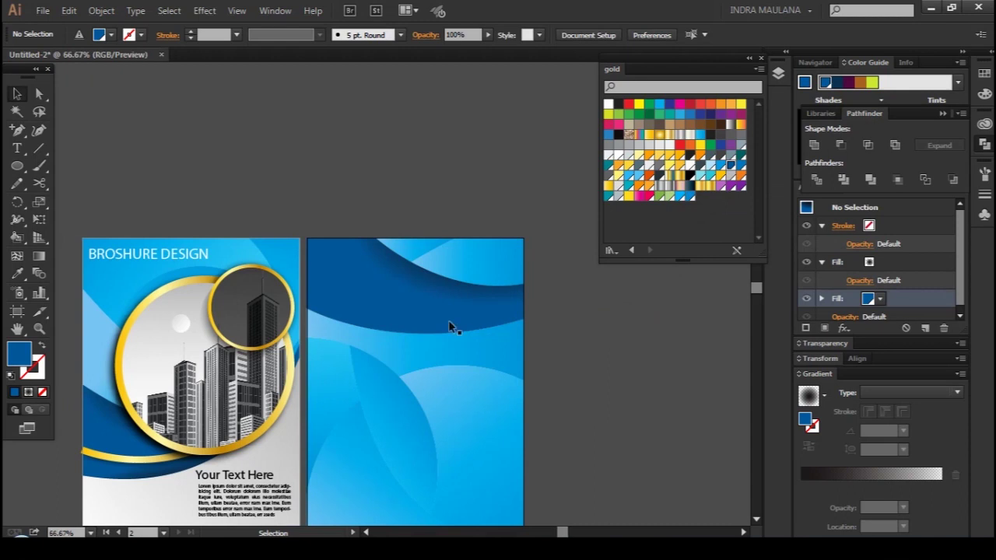
pyautogui.scroll(1, 544, 329)
pyautogui.click(918, 264)
pyautogui.click(925, 328)
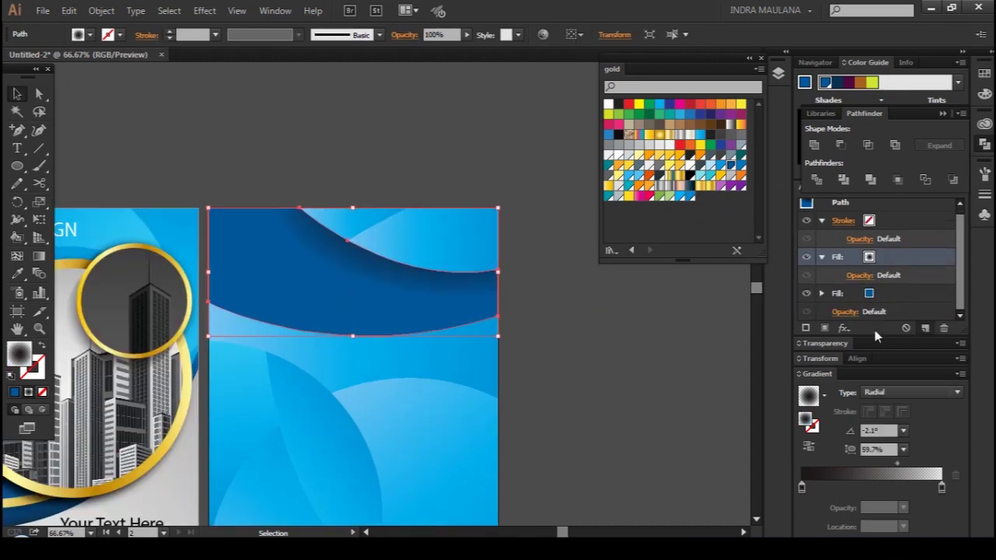
# Move the duplicated radial gradient to the band's lower edge with midpoint 59.47%
pyautogui.click(39, 256)
pyautogui.moveTo(478, 196); pyautogui.dragTo(440, 428)
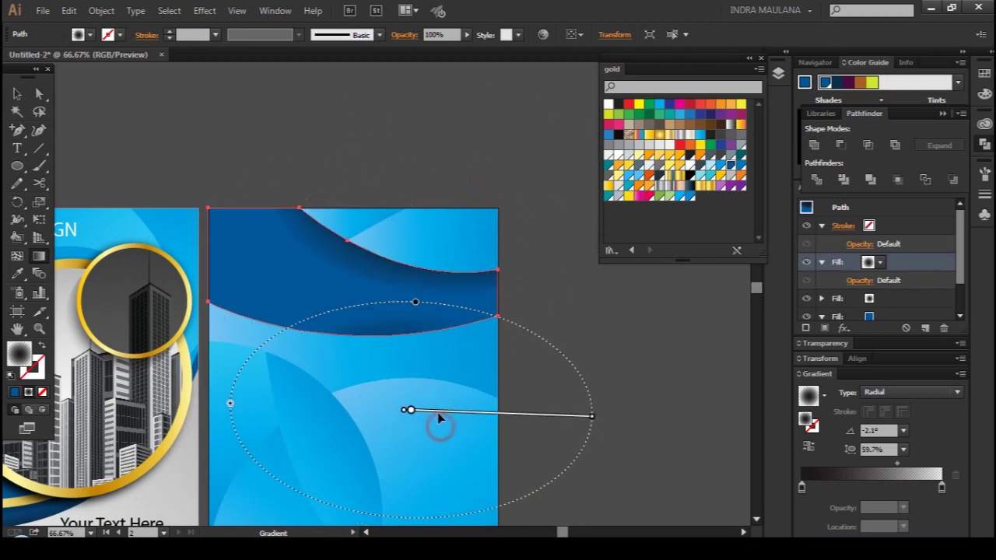
pyautogui.moveTo(439, 425); pyautogui.dragTo(436, 396)
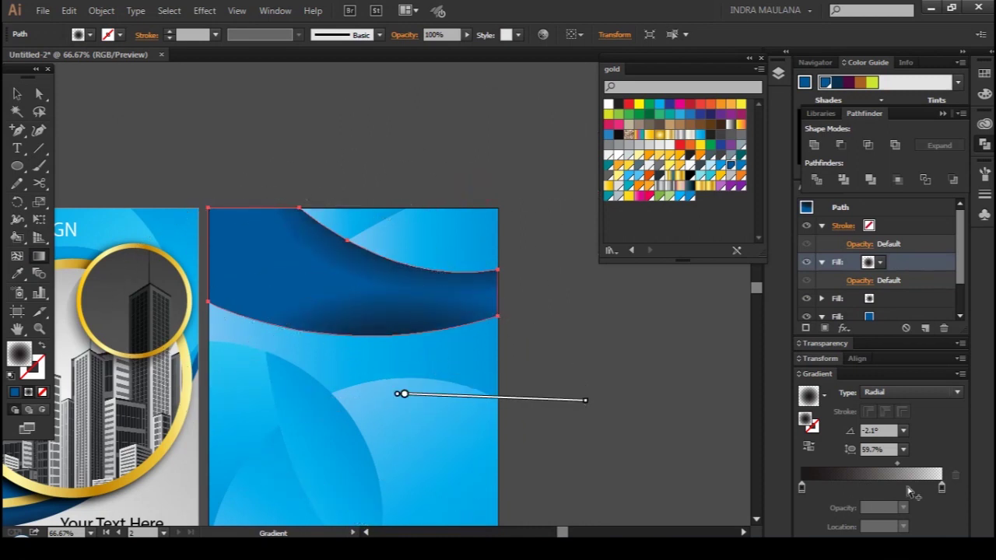
pyautogui.moveTo(897, 464); pyautogui.dragTo(885, 465)
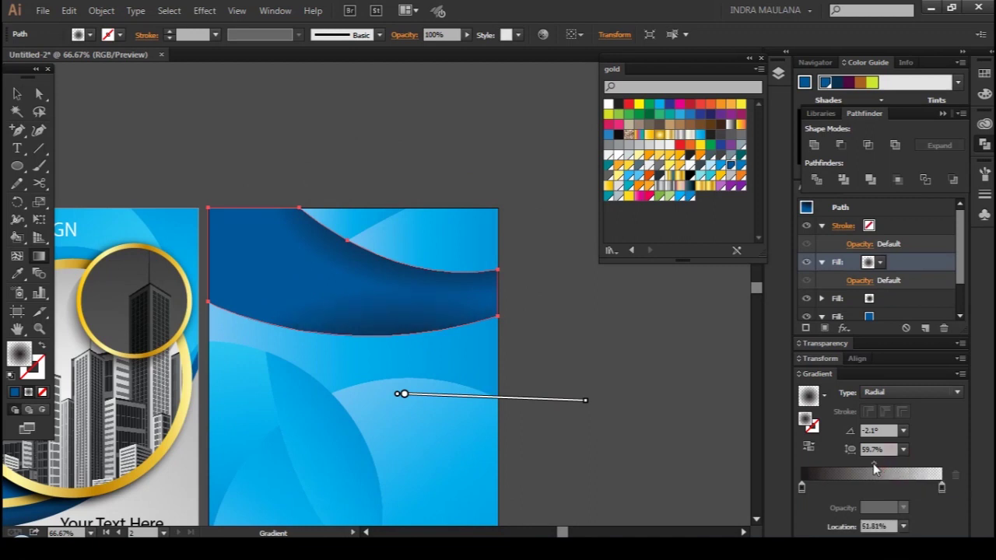
pyautogui.moveTo(401, 393); pyautogui.dragTo(362, 377)
pyautogui.moveTo(547, 383); pyautogui.dragTo(486, 411)
# Redraw the radial gradient along the bottom curve and flatten it to about 21%
pyautogui.moveTo(397, 257); pyautogui.dragTo(375, 335)
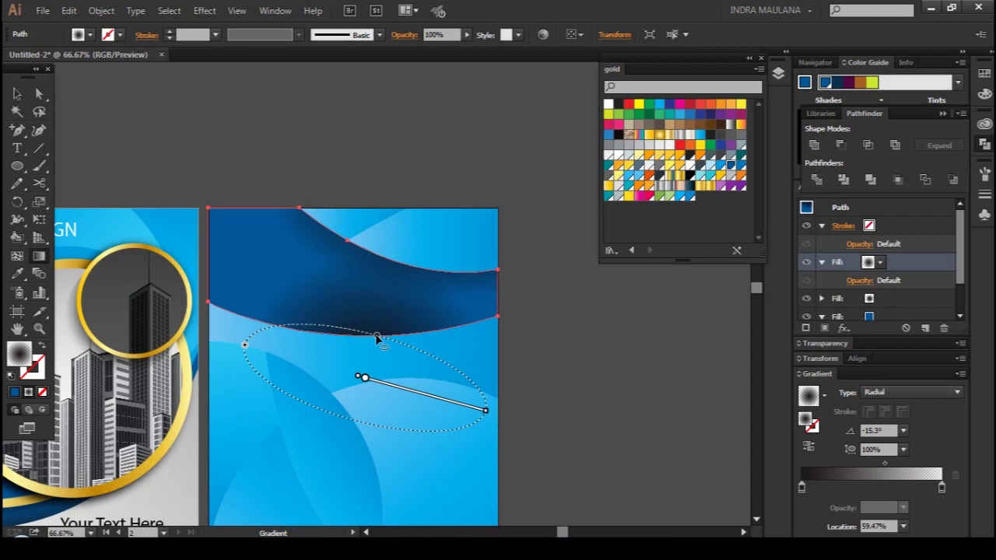
pyautogui.moveTo(445, 400); pyautogui.dragTo(481, 378)
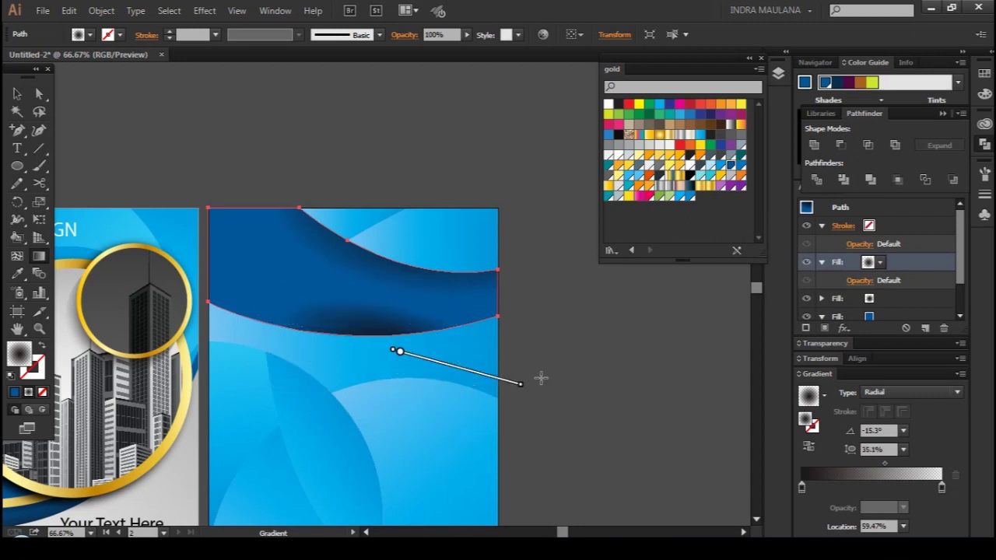
pyautogui.moveTo(396, 351); pyautogui.dragTo(545, 339)
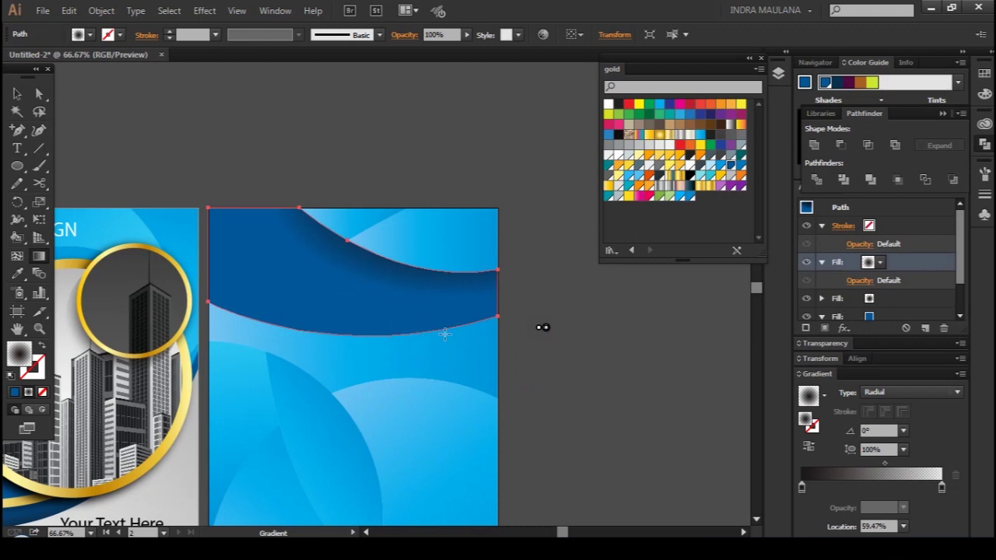
pyautogui.moveTo(375, 351)
pyautogui.mouseDown()
pyautogui.moveTo(518, 327)
pyautogui.moveTo(532, 344)
pyautogui.mouseUp()
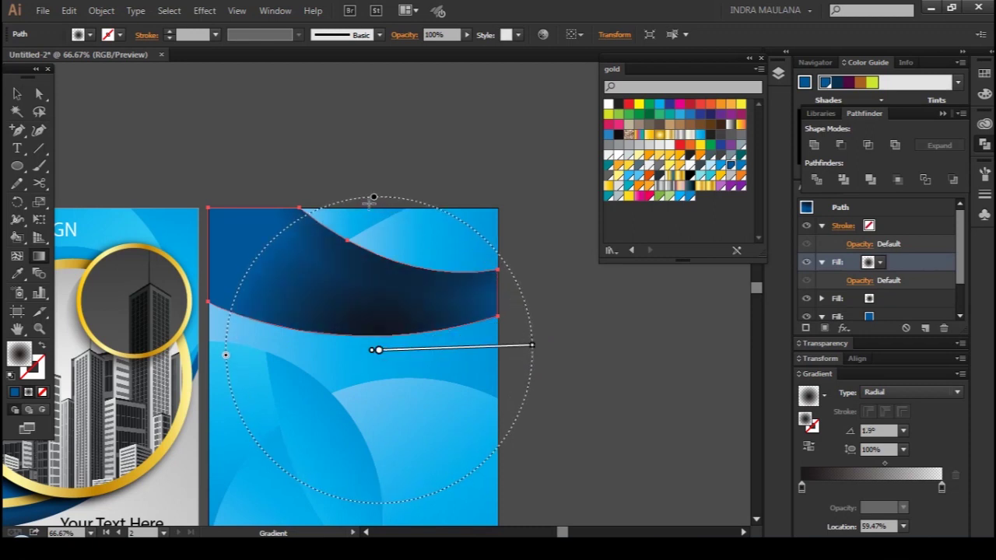
pyautogui.moveTo(374, 198); pyautogui.dragTo(379, 322)
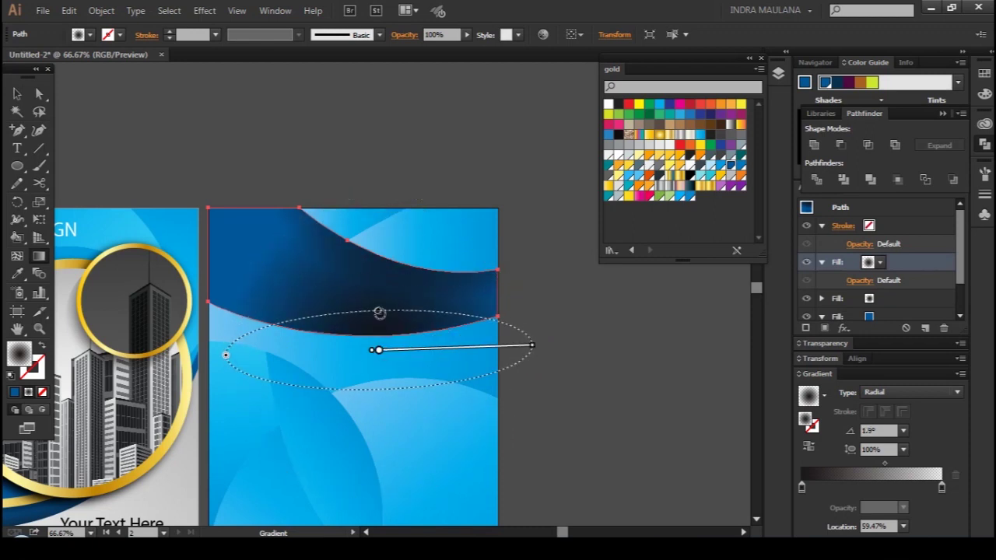
pyautogui.moveTo(379, 321); pyautogui.dragTo(379, 327)
pyautogui.keyDown('ctrl'); pyautogui.click(535, 223); pyautogui.keyUp('ctrl')
pyautogui.hotkey('ctrl', '-')
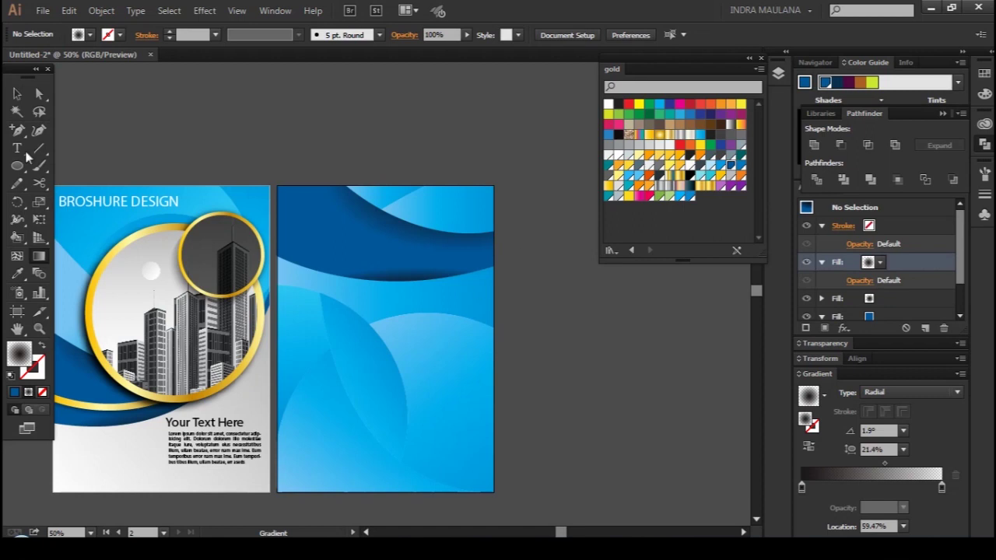
pyautogui.click(15, 94)
# Ungroup the front-page artwork group from the layers list and clear the selection
pyautogui.click(210, 334)
pyautogui.moveTo(193, 232); pyautogui.dragTo(205, 232)
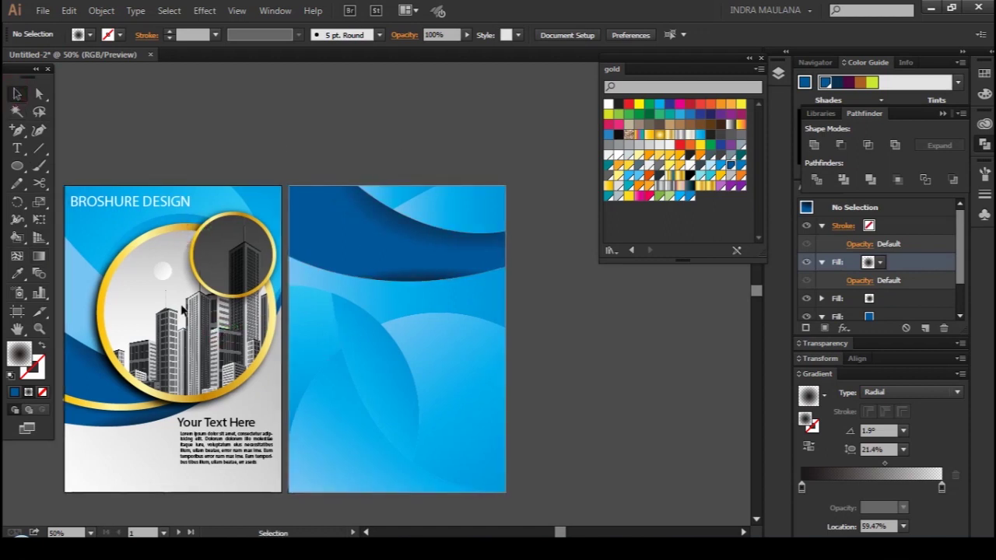
pyautogui.click(777, 75)
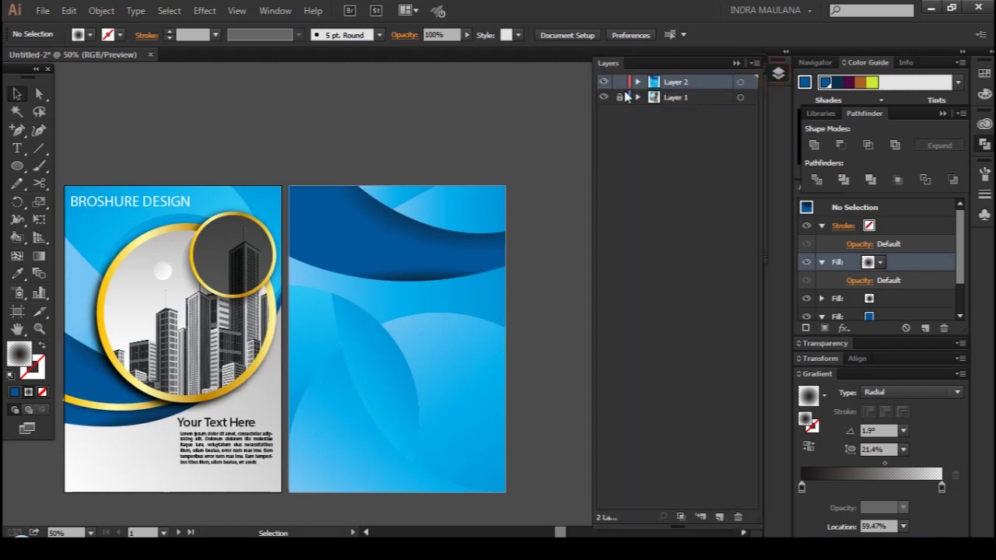
pyautogui.click(167, 311)
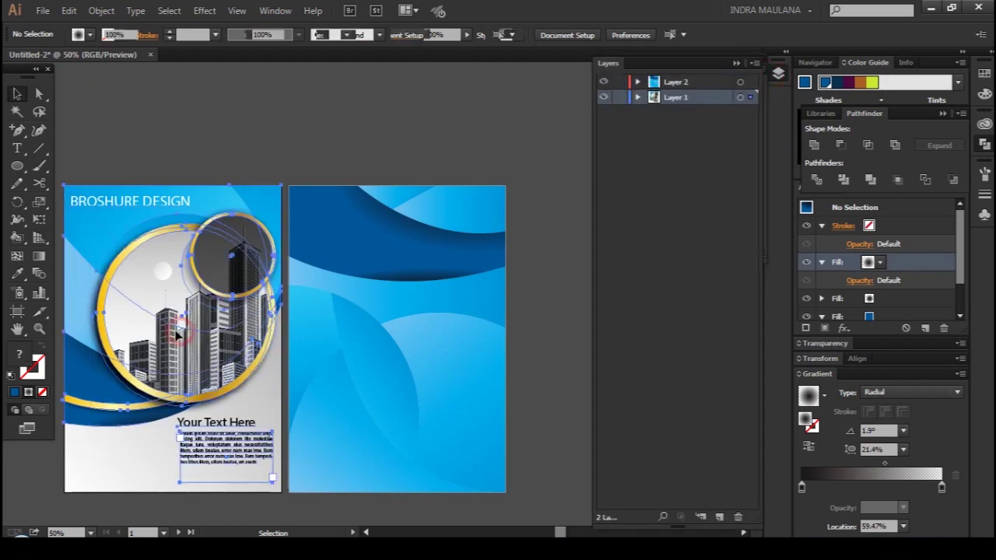
pyautogui.rightClick(178, 330)
pyautogui.click(224, 415)
pyautogui.hotkey('ctrl', 'shift', 'a')
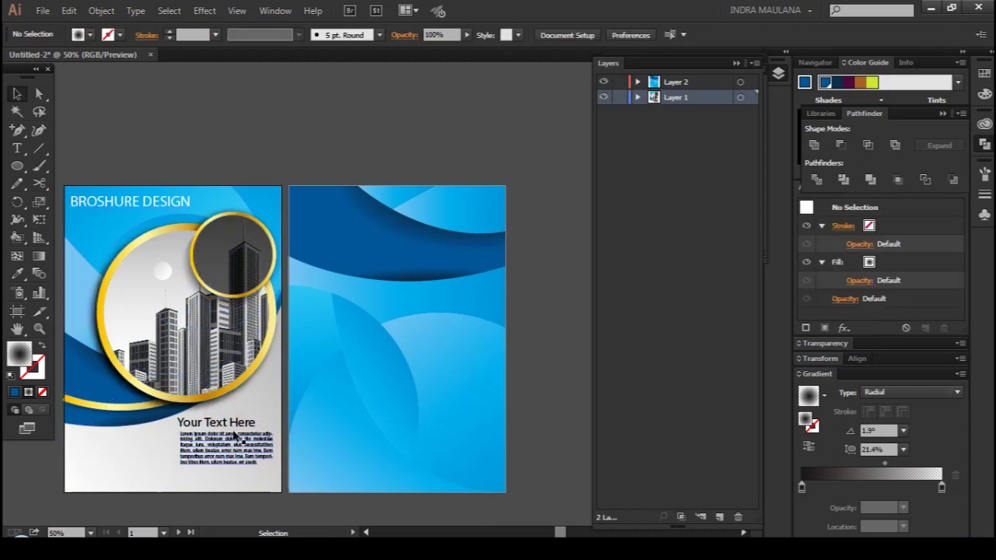
pyautogui.click(242, 419)
pyautogui.hotkey('ctrl', 'shift', 'a')
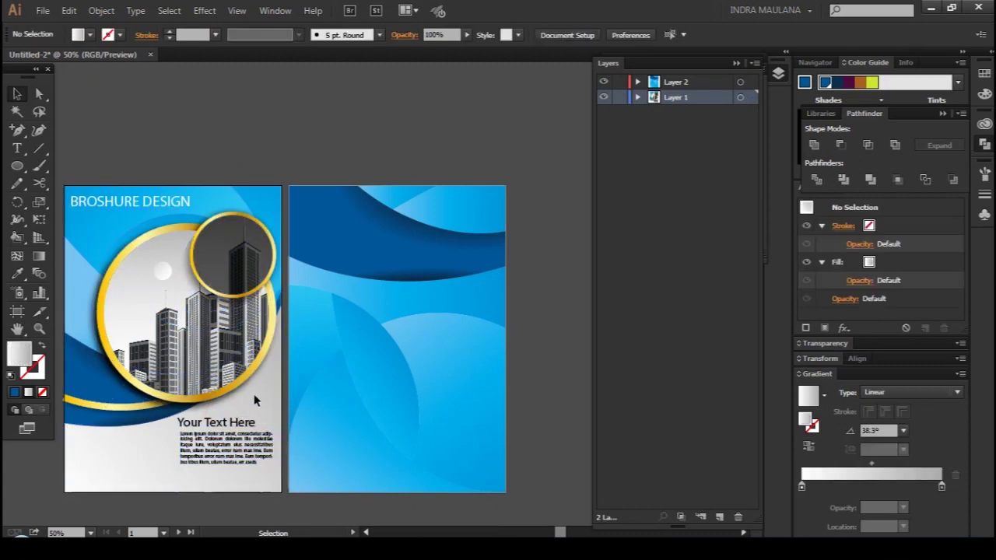
# Copy the city circle group without the bottom wave and paste it onto the back page
pyautogui.moveTo(231, 371); pyautogui.dragTo(229, 333)
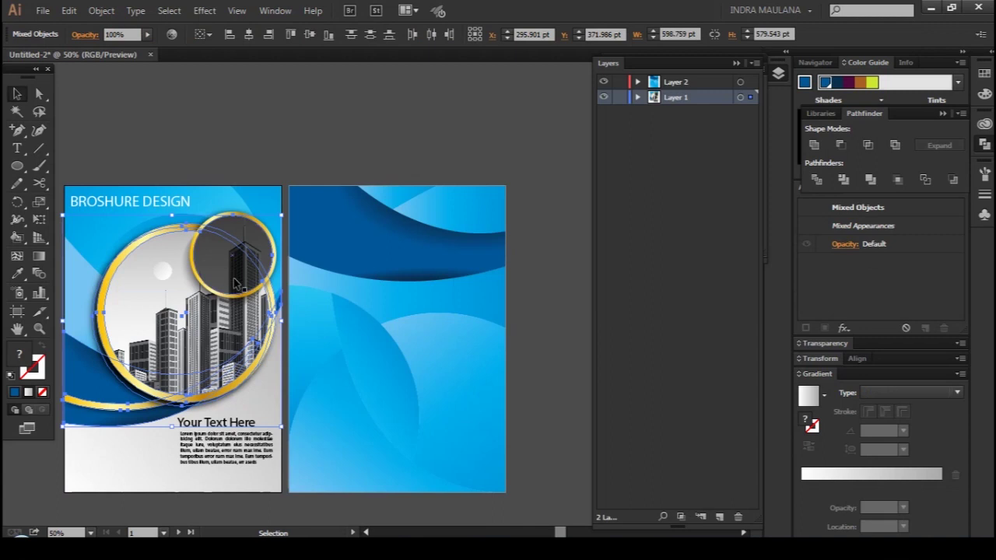
pyautogui.keyDown('shift'); pyautogui.click(132, 424); pyautogui.keyUp('shift')
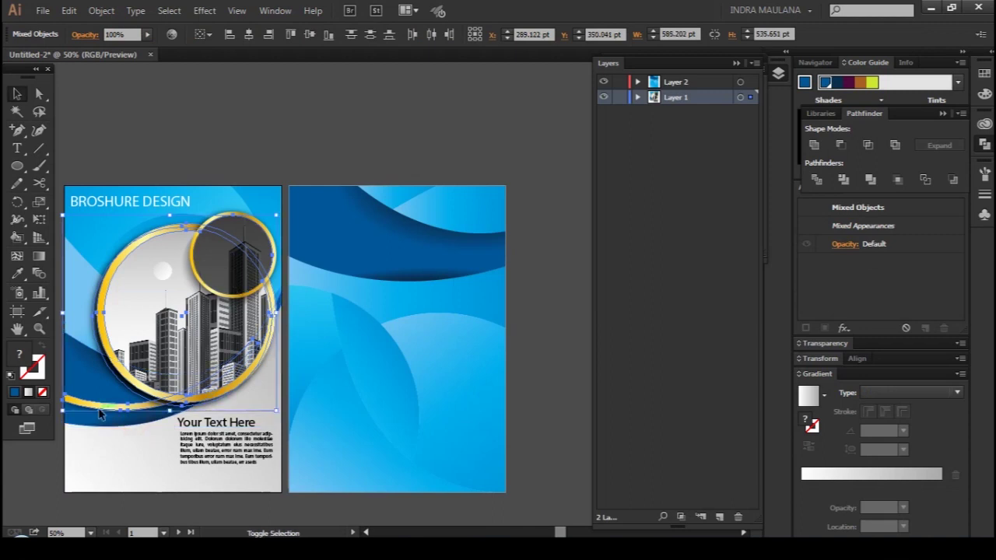
pyautogui.hotkey('ctrl', 'c')
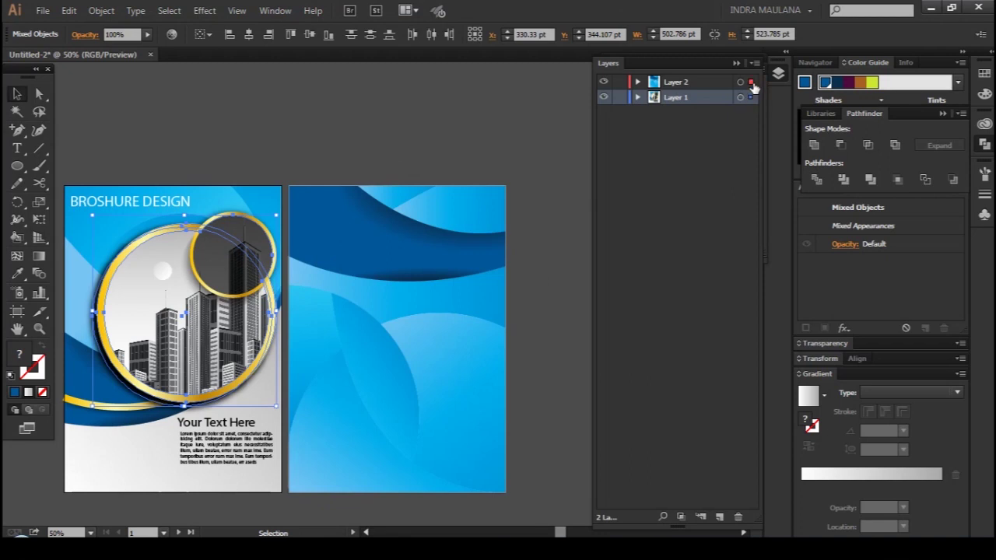
pyautogui.hotkey('ctrl', 'v')
pyautogui.moveTo(456, 412); pyautogui.dragTo(422, 379)
# Shrink the circle copy to about 249×248 pt and move it lower on the back page
pyautogui.hotkey('ctrl', '+')
pyautogui.hotkey('ctrl', '+')
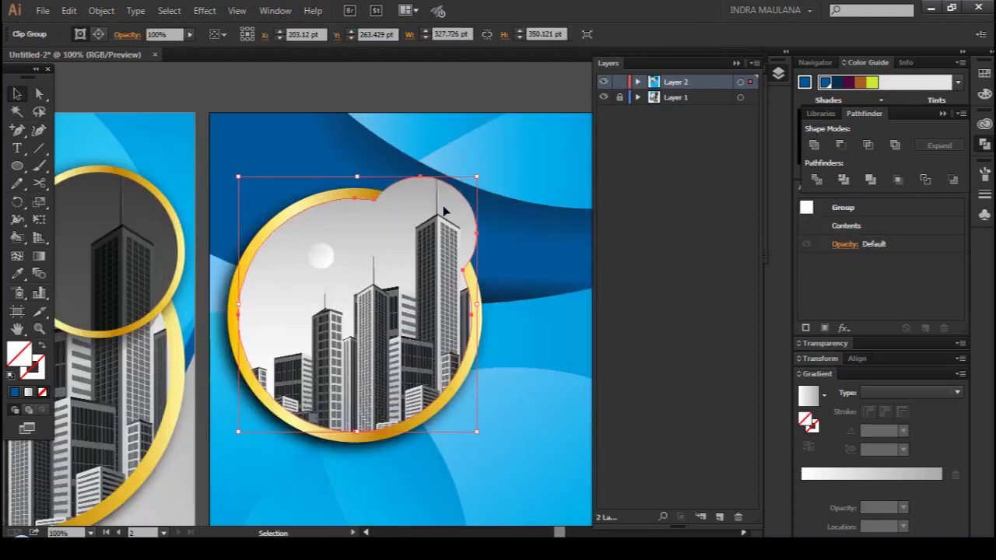
pyautogui.moveTo(456, 357); pyautogui.dragTo(386, 281)
pyautogui.hotkey('ctrl', 'alt', '7')
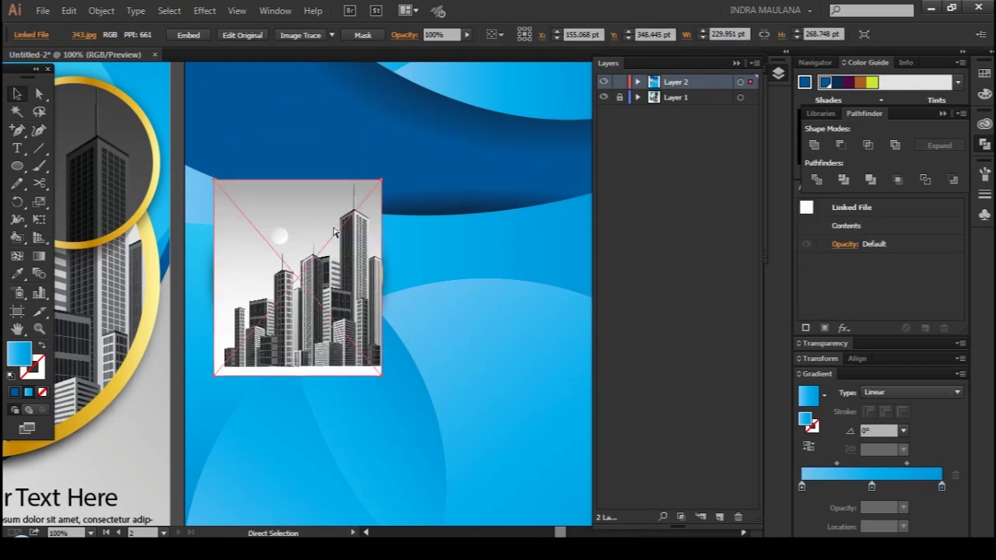
pyautogui.hotkey('ctrl', 'f')
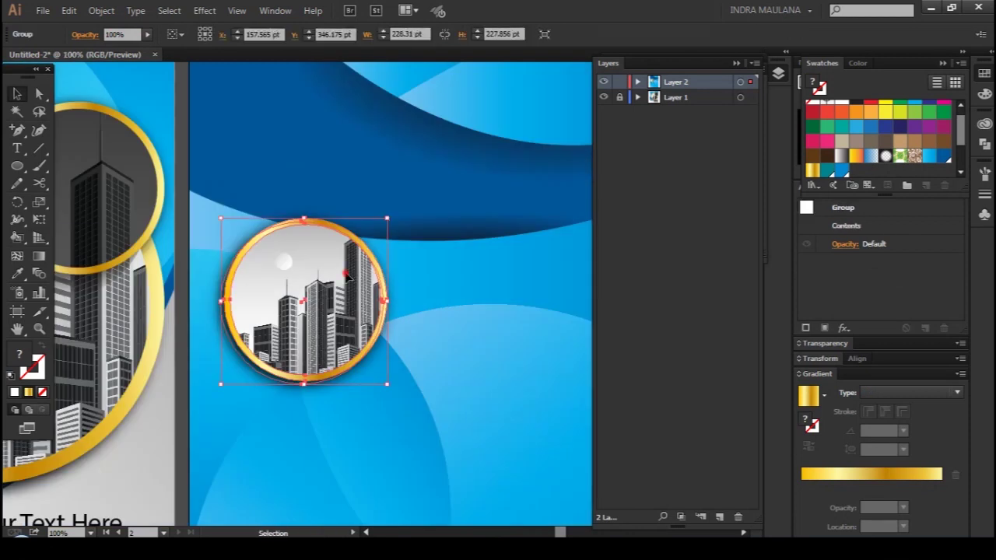
pyautogui.moveTo(347, 276); pyautogui.dragTo(351, 305)
pyautogui.moveTo(387, 246); pyautogui.dragTo(398, 236)
pyautogui.moveTo(400, 330); pyautogui.dragTo(381, 319)
# Deselect the circle and hide the layers list to reveal the gold swatches
pyautogui.scroll(-3, 352, 323)
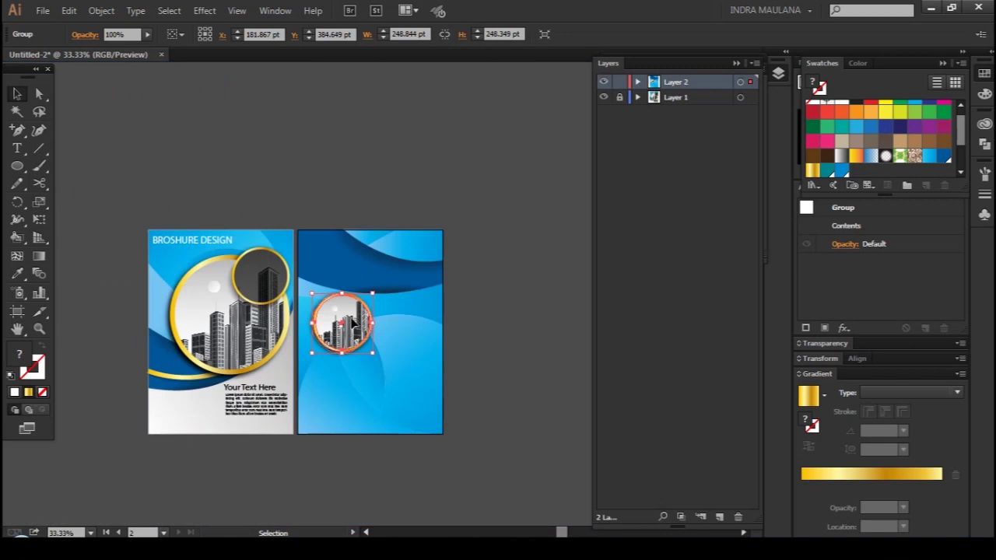
pyautogui.click(490, 362)
pyautogui.click(738, 63)
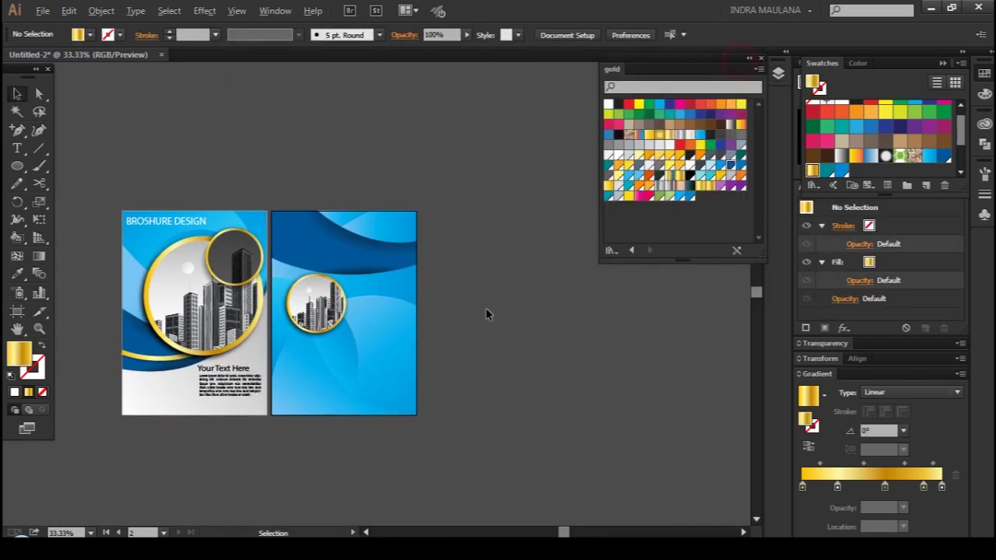
pyautogui.hscroll(-2, 453, 329)
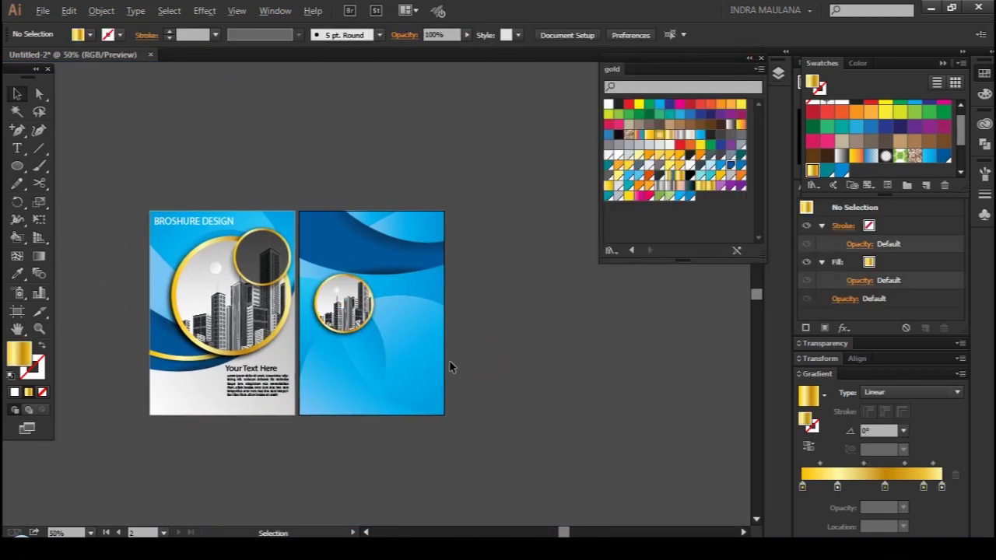
pyautogui.scroll(2, 449, 360)
pyautogui.scroll(2, 459, 273)
pyautogui.hscroll(-1, 459, 272)
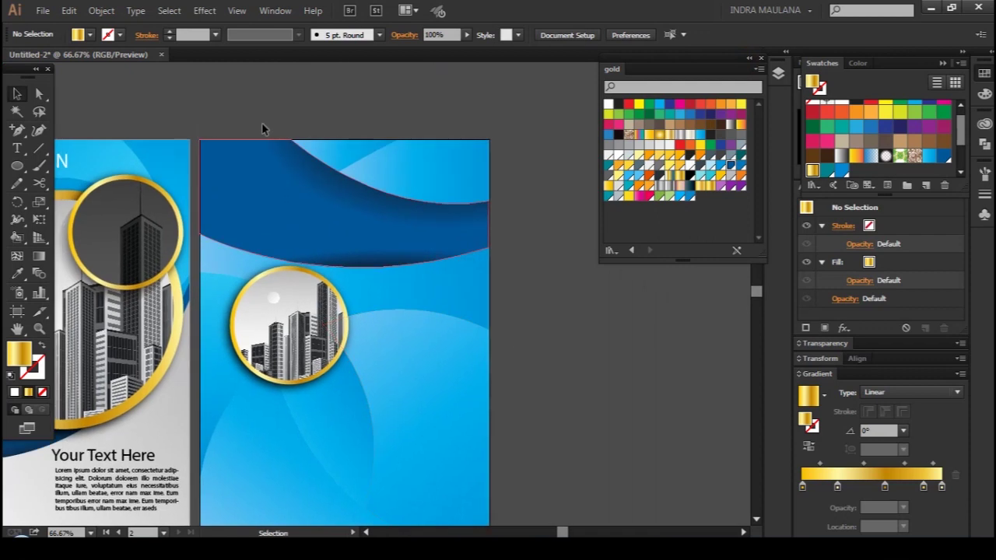
pyautogui.scroll(2, 258, 117)
# Add a 'Your Text Here' heading and move it to the back page's top-left
pyautogui.click(22, 148)
pyautogui.write('Your Text Here')
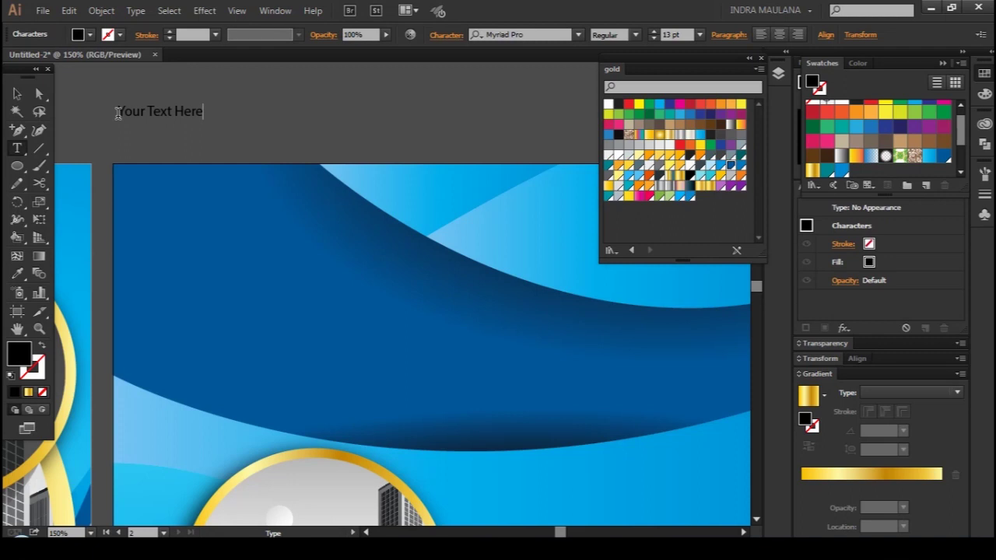
pyautogui.click(16, 94)
pyautogui.hotkey('ctrl', '-')
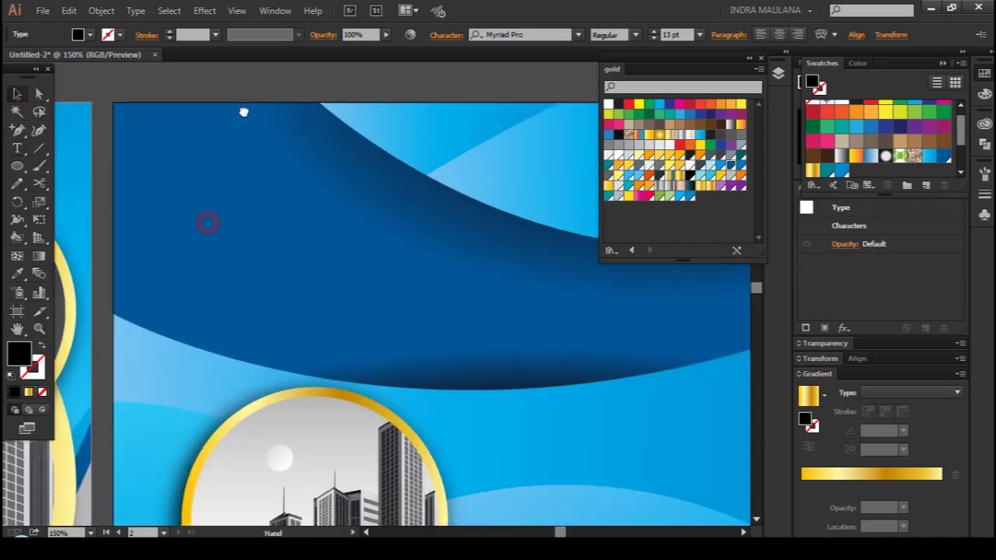
pyautogui.hotkey('ctrl', '-')
pyautogui.moveTo(243, 164); pyautogui.dragTo(232, 173)
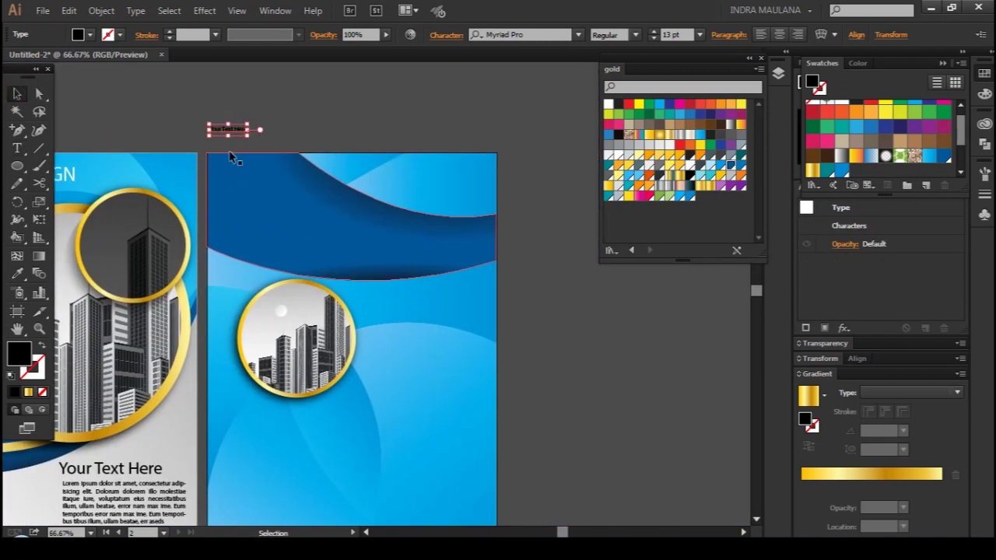
pyautogui.moveTo(229, 127)
pyautogui.mouseDown()
pyautogui.moveTo(248, 175)
pyautogui.moveTo(336, 190)
pyautogui.mouseUp()
pyautogui.scroll(3, 248, 175)
pyautogui.moveTo(286, 170); pyautogui.dragTo(309, 182)
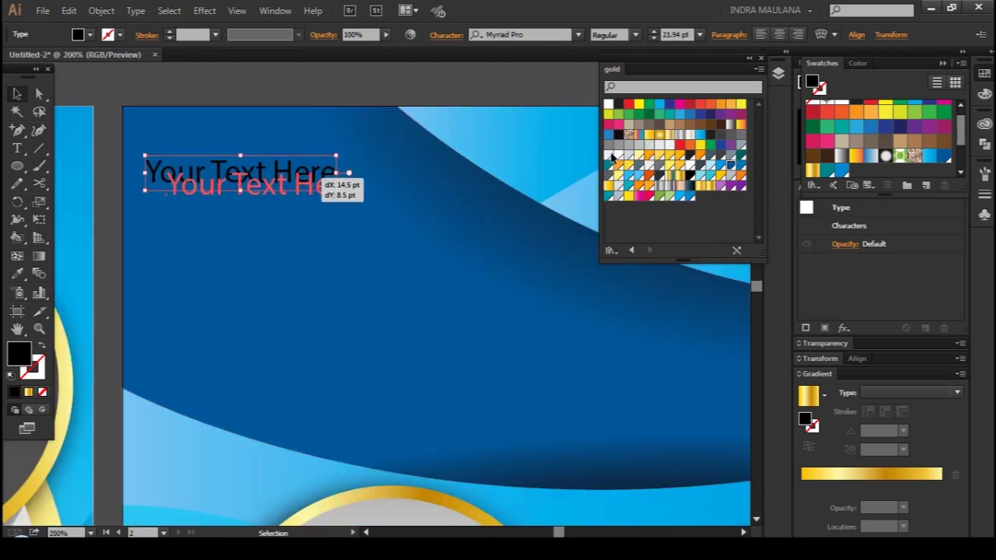
# Reselect the heading and Alt-drag a copy of it lower down the back page
pyautogui.click(314, 89)
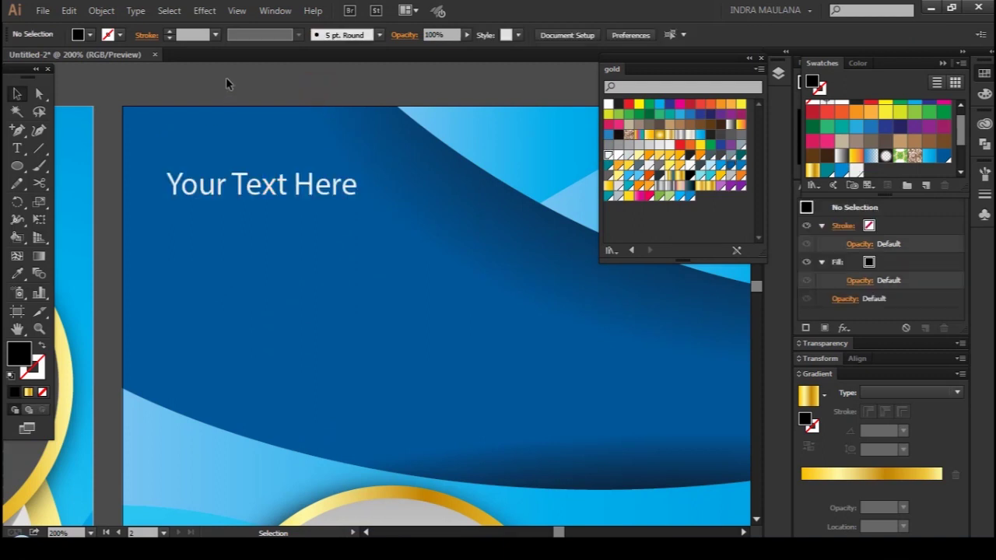
pyautogui.click(354, 201)
pyautogui.keyDown('shift'); pyautogui.click(366, 204); pyautogui.keyUp('shift')
pyautogui.press('a')
pyautogui.click(287, 189)
pyautogui.hotkey('ctrl', 'z')
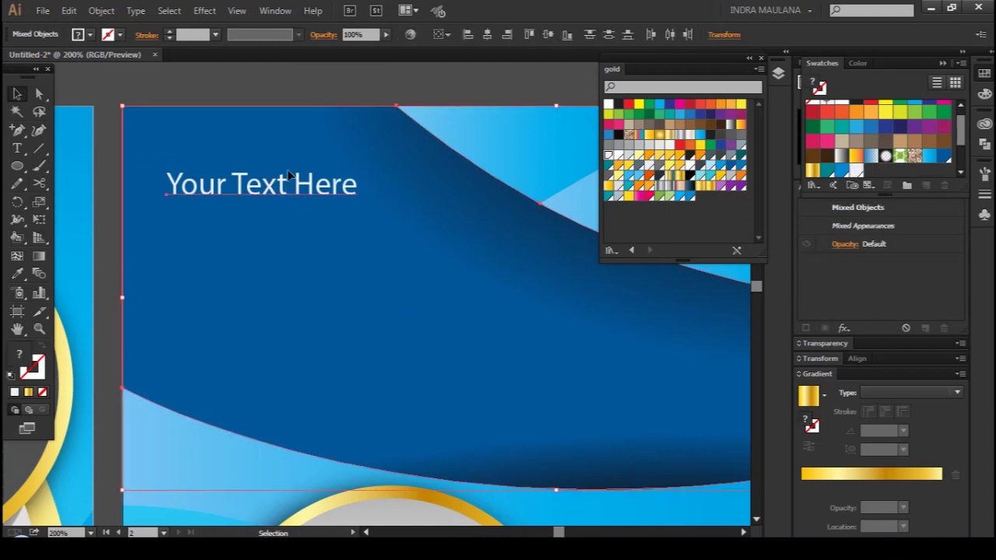
pyautogui.click(304, 101)
pyautogui.moveTo(286, 186)
pyautogui.mouseDown()
pyautogui.moveTo(307, 289)
pyautogui.moveTo(325, 305)
pyautogui.mouseUp()
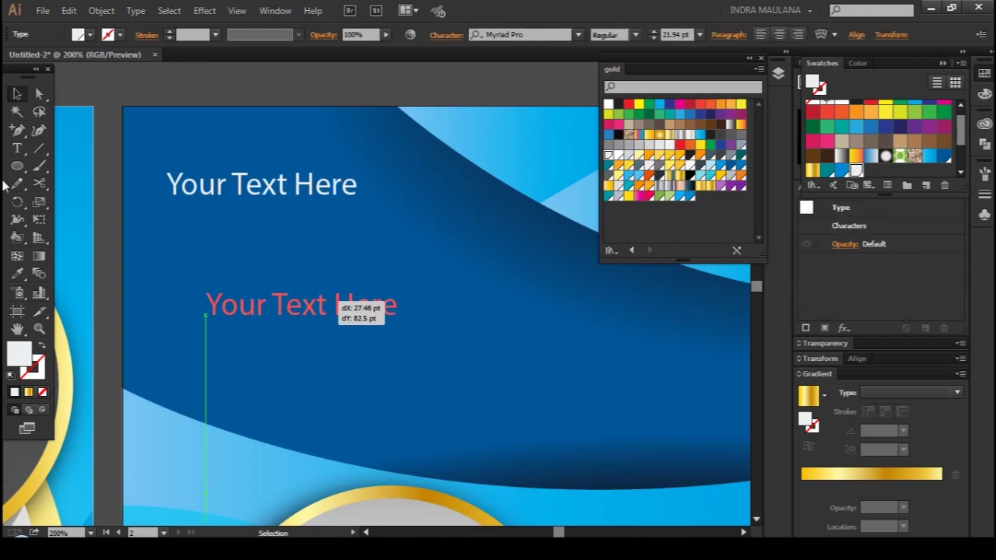
pyautogui.moveTo(15, 170); pyautogui.dragTo(35, 167)
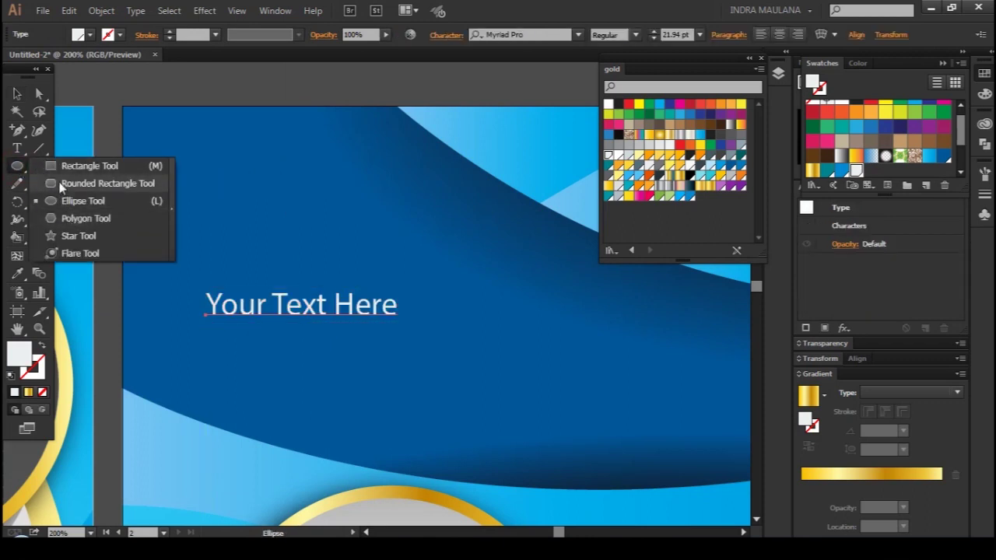
# Draw a 275×32 pt white rounded bar behind the second heading
pyautogui.click(65, 185)
pyautogui.moveTo(176, 280); pyautogui.dragTo(573, 326)
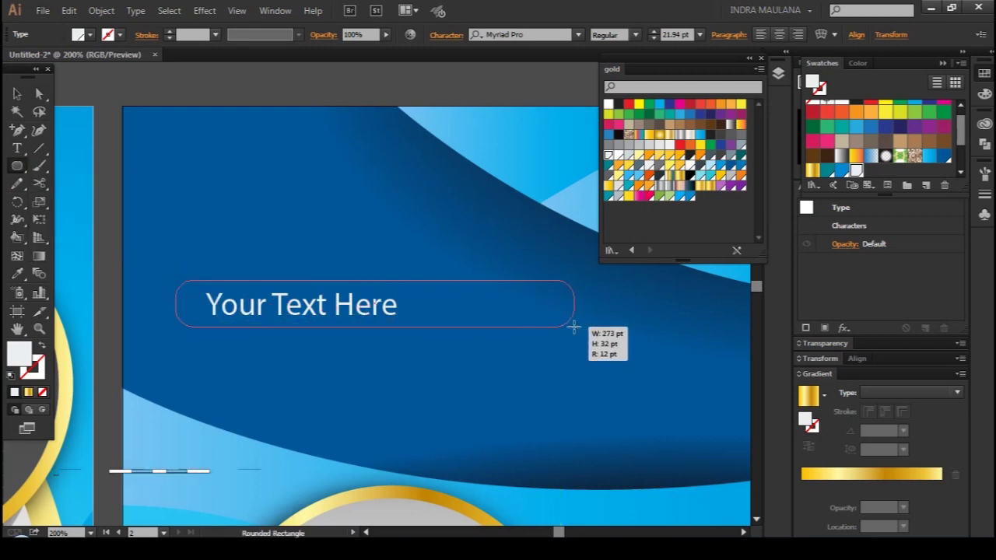
pyautogui.press('v')
pyautogui.press('a')
pyautogui.press('t')
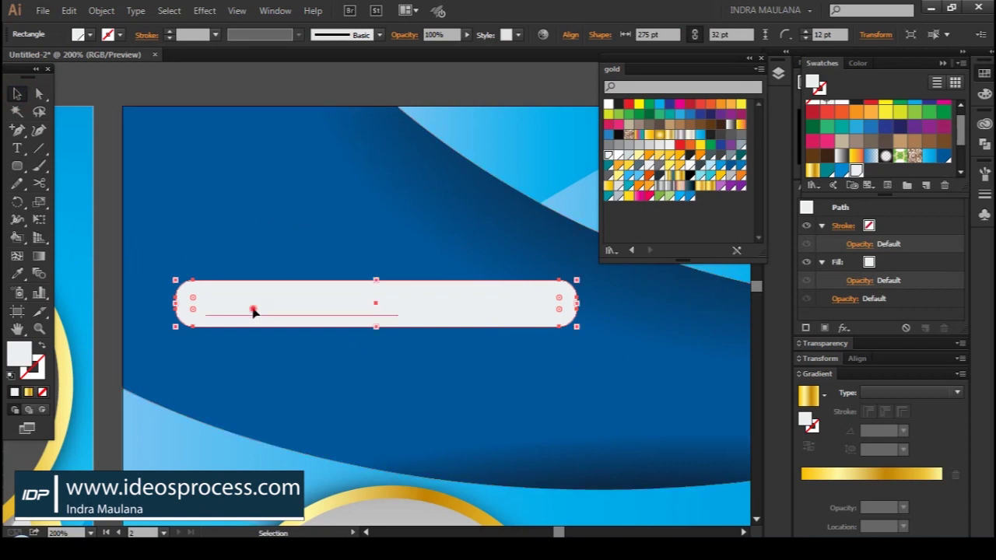
# Give the bar's 'Your Text Here' text a blue swatch fill
pyautogui.moveTo(205, 288); pyautogui.dragTo(399, 321)
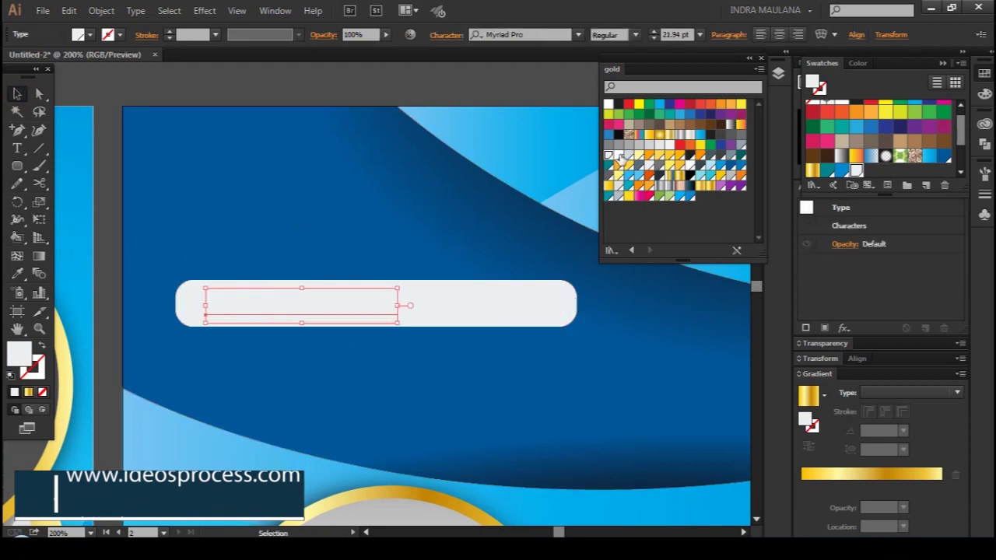
pyautogui.click(720, 146)
pyautogui.click(730, 164)
pyautogui.click(191, 94)
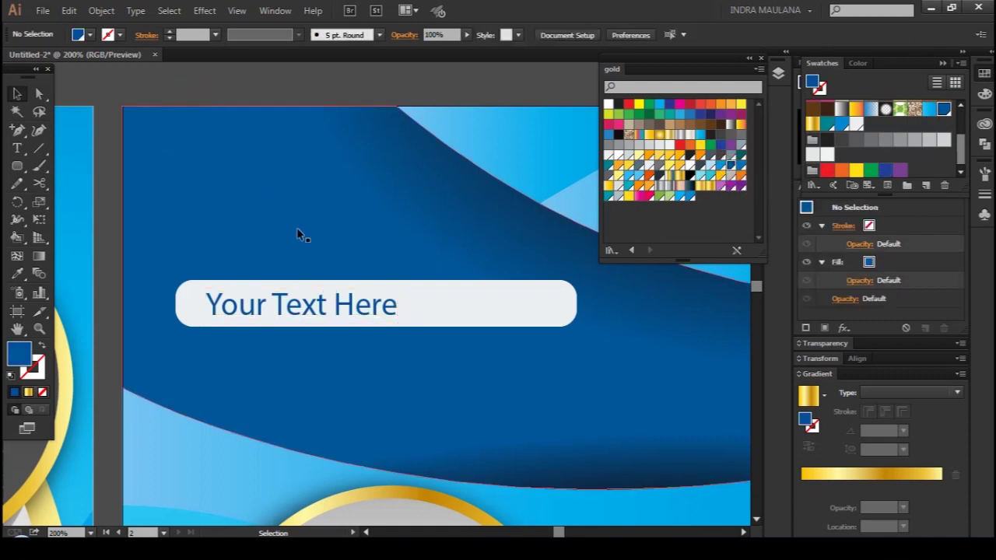
pyautogui.click(345, 305)
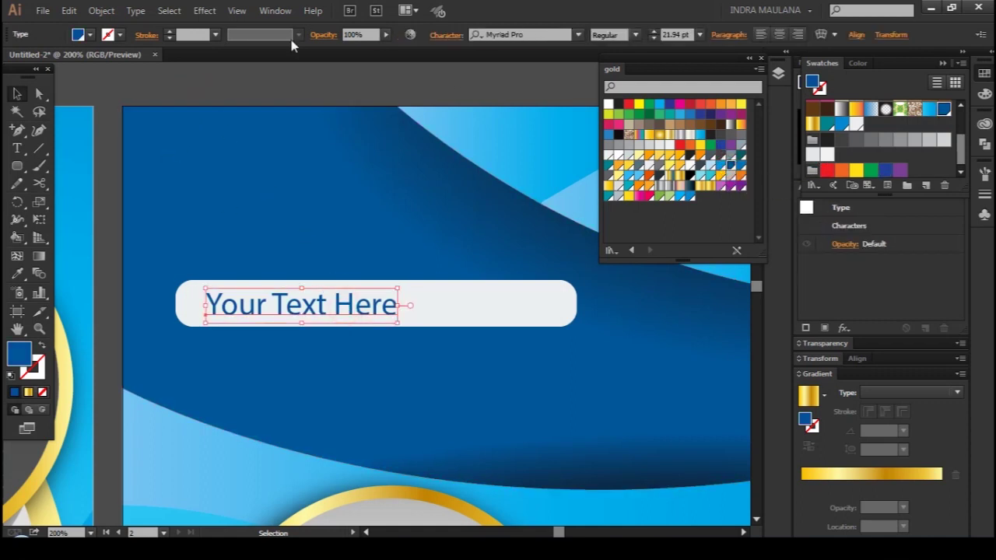
# Make the bar's text UPPERCASE with 300 letter tracking
pyautogui.click(136, 11)
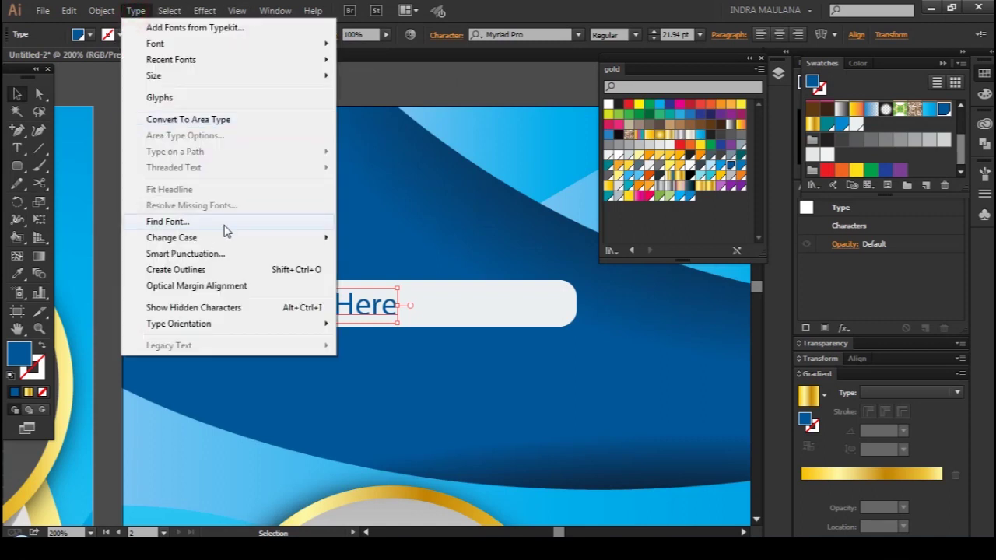
pyautogui.moveTo(172, 238)
pyautogui.click(365, 231)
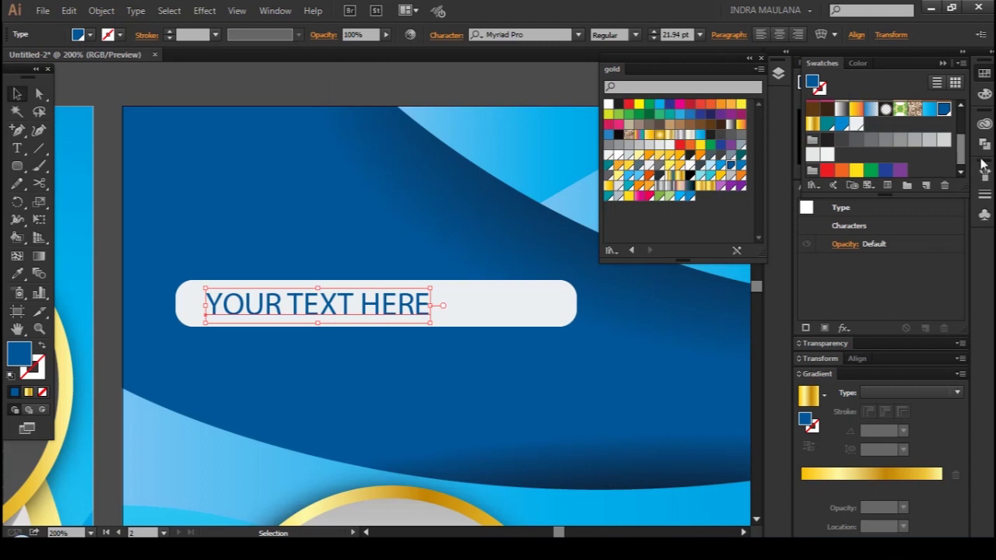
pyautogui.hotkey('ctrl', 't')
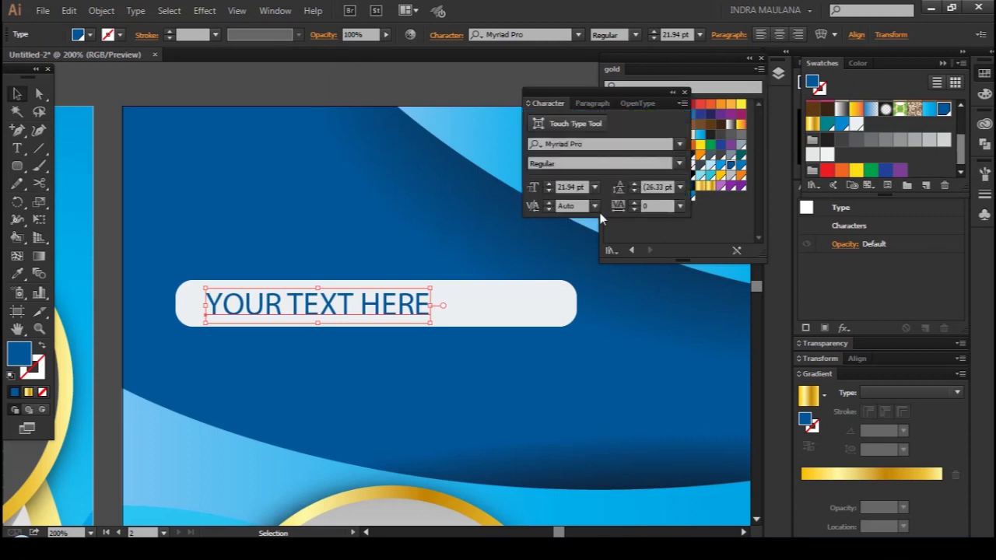
pyautogui.click(636, 204)
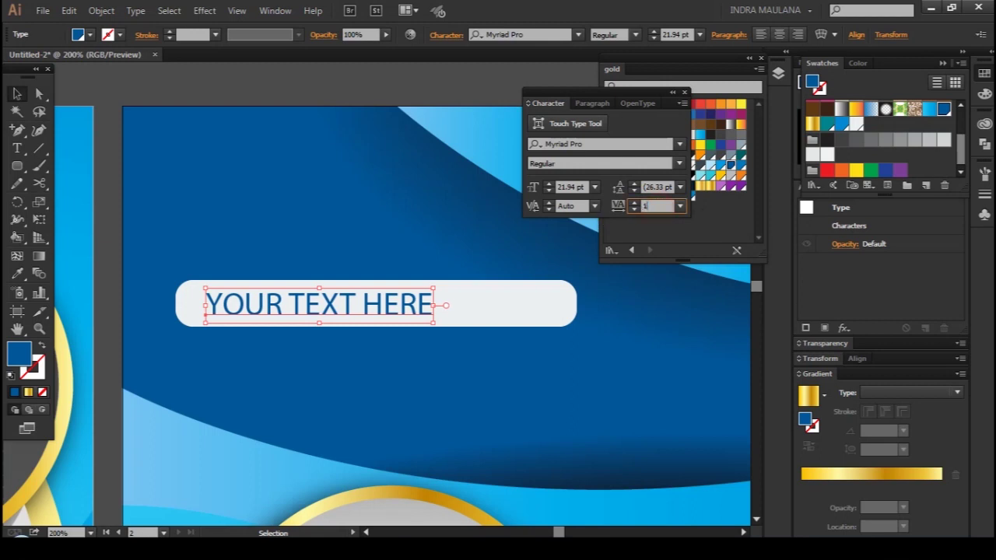
pyautogui.write('00')
pyautogui.press('Return')
pyautogui.press('Return')
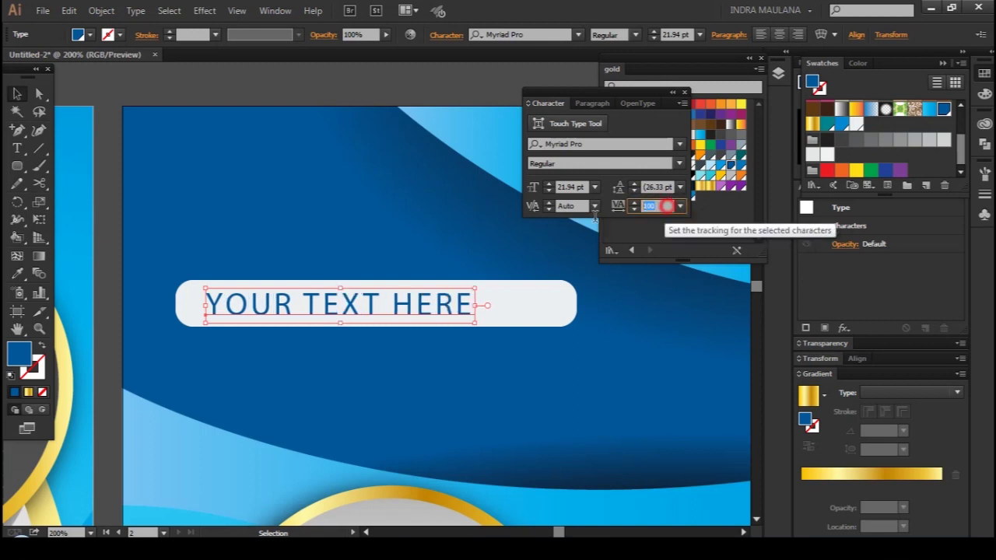
pyautogui.write('300')
pyautogui.press('Return')
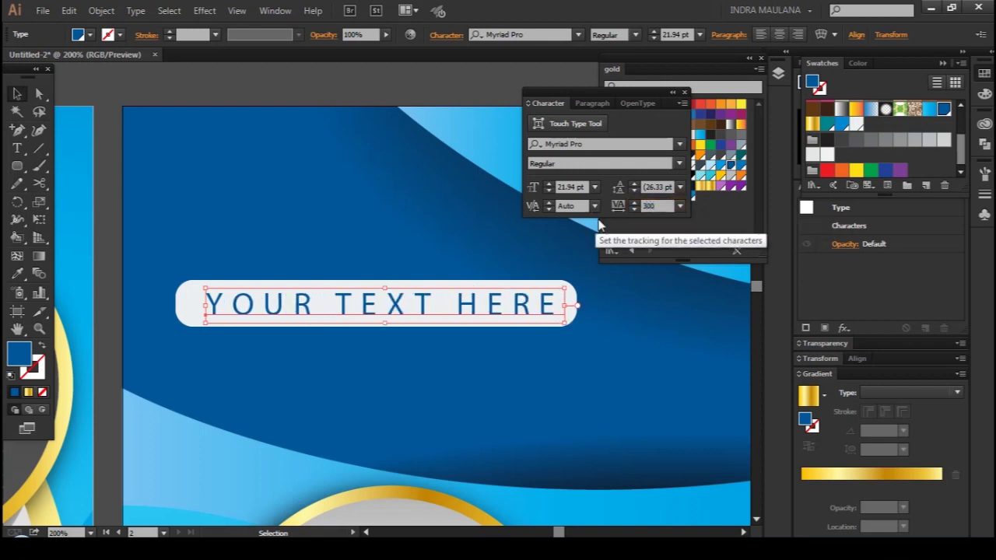
pyautogui.click(256, 93)
# Give the white rounded bar a drop shadow and start a new text block above it
pyautogui.moveTo(369, 246); pyautogui.dragTo(354, 247)
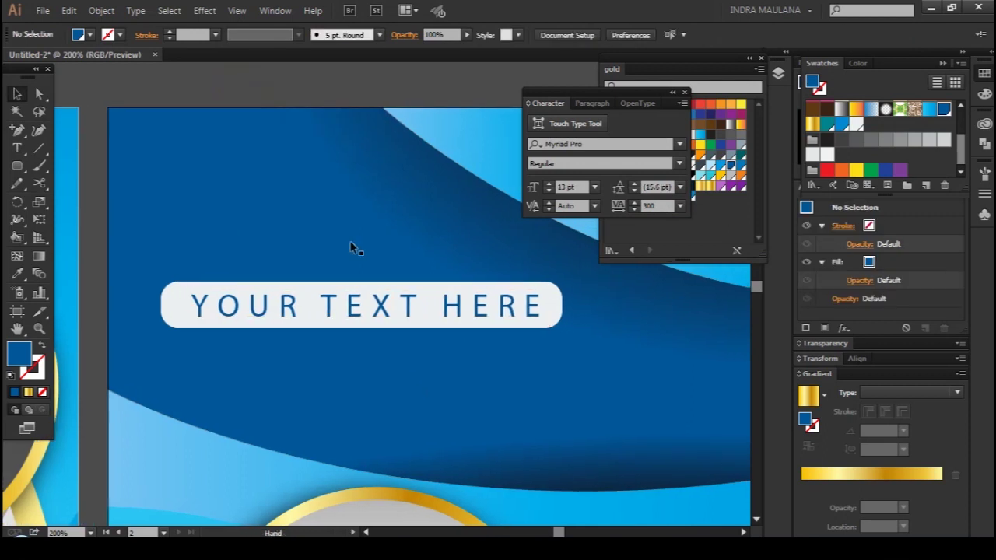
pyautogui.click(557, 294)
pyautogui.click(210, 10)
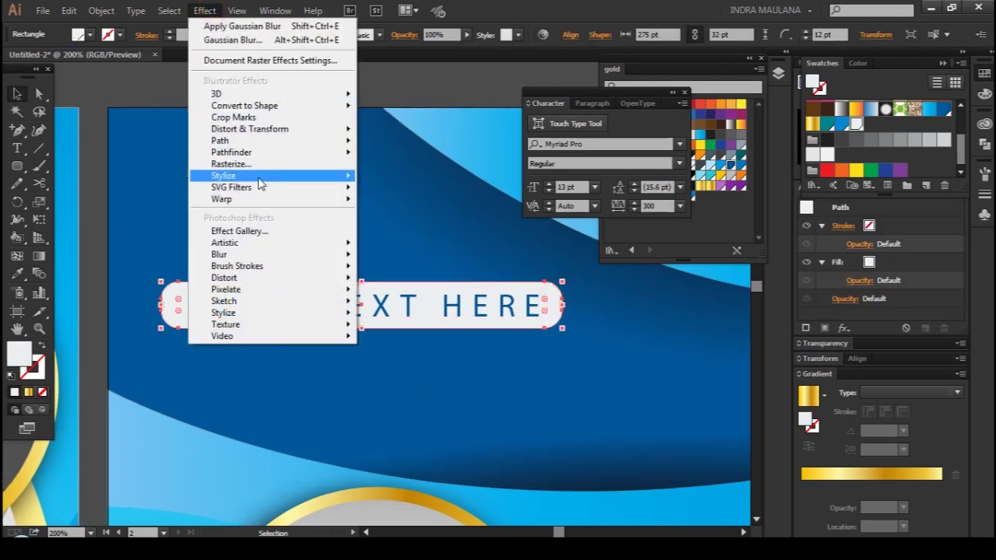
pyautogui.moveTo(233, 176)
pyautogui.click(406, 178)
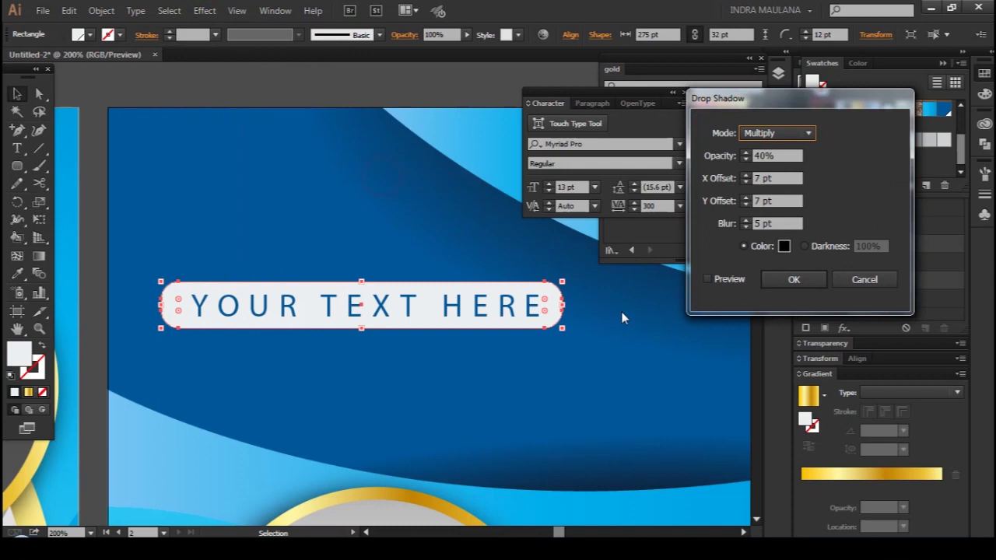
pyautogui.click(709, 278)
pyautogui.click(794, 278)
pyautogui.click(351, 93)
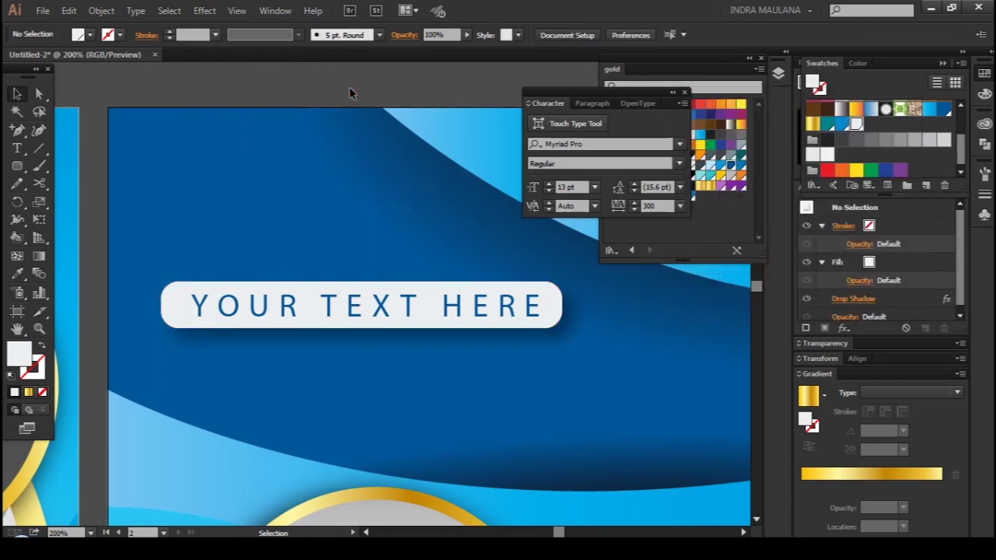
pyautogui.click(17, 148)
pyautogui.click(158, 191)
pyautogui.write('BROSHURE DESIGN')
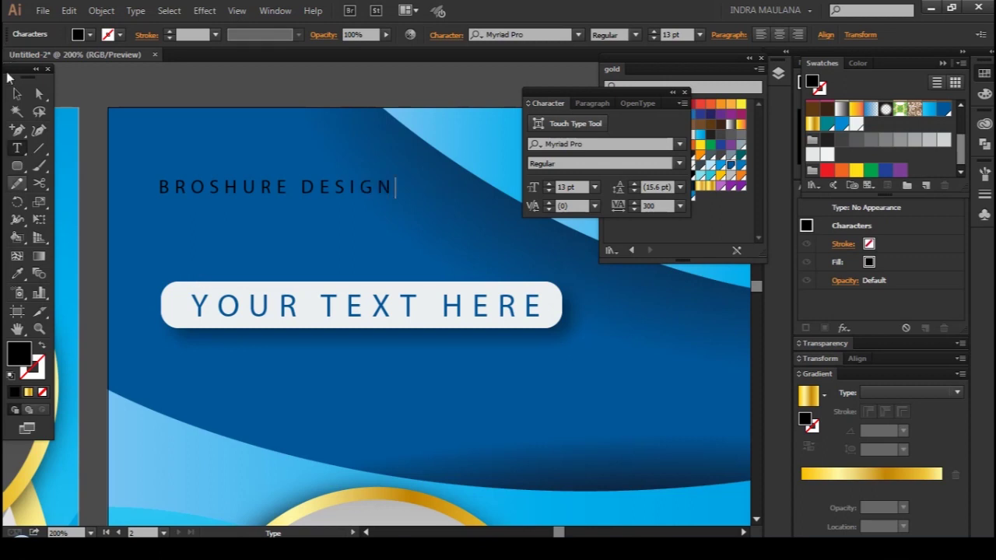
# Make the BROSHURE DESIGN title white and set it in Century Gothic Bold
pyautogui.click(17, 93)
pyautogui.click(827, 154)
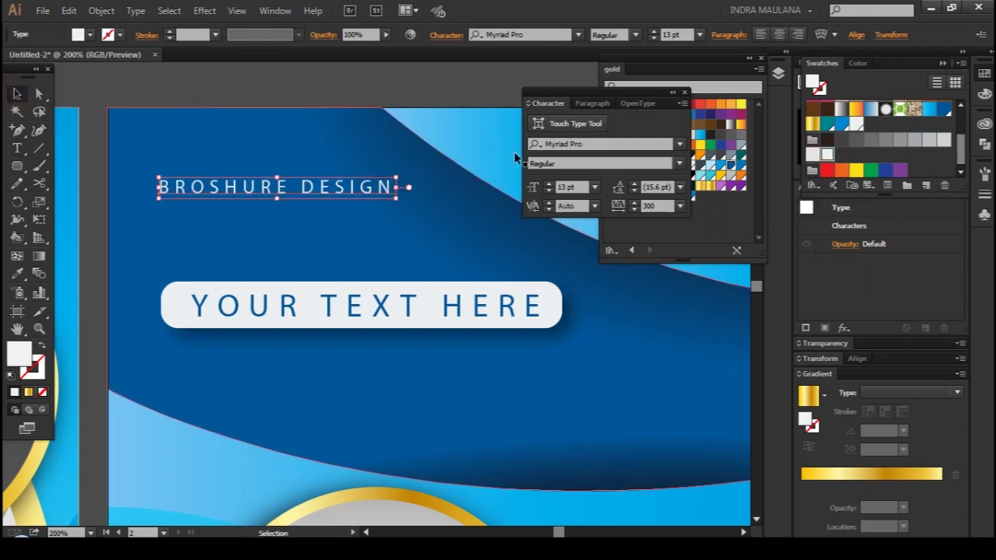
pyautogui.moveTo(343, 184)
pyautogui.mouseDown()
pyautogui.moveTo(344, 241)
pyautogui.moveTo(350, 218)
pyautogui.moveTo(471, 286)
pyautogui.moveTo(479, 238)
pyautogui.mouseUp()
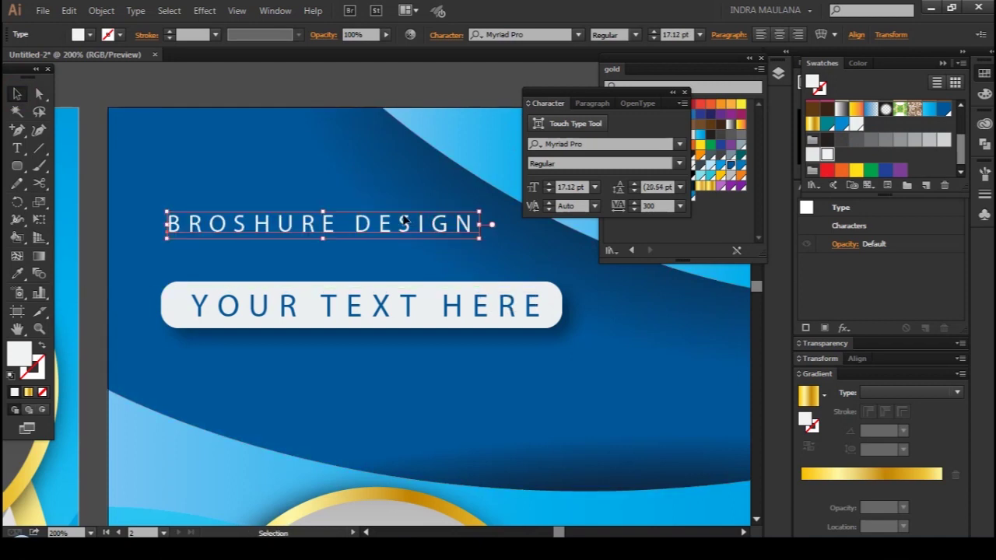
pyautogui.click(635, 36)
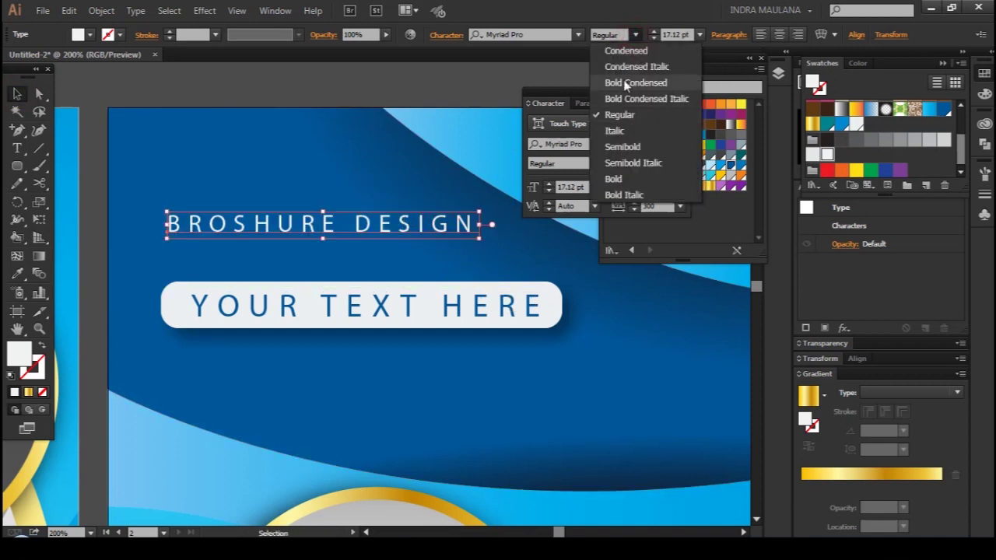
pyautogui.click(631, 82)
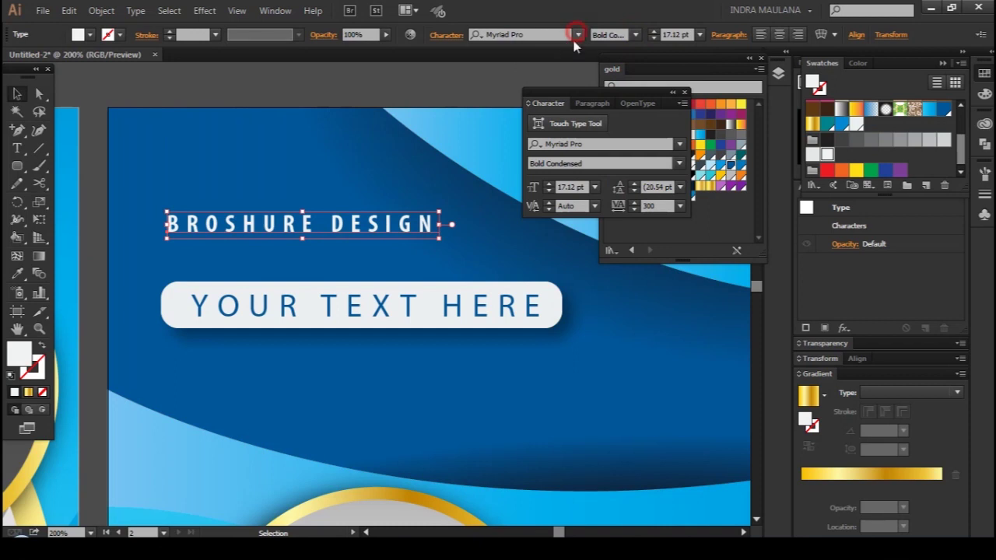
pyautogui.click(534, 36)
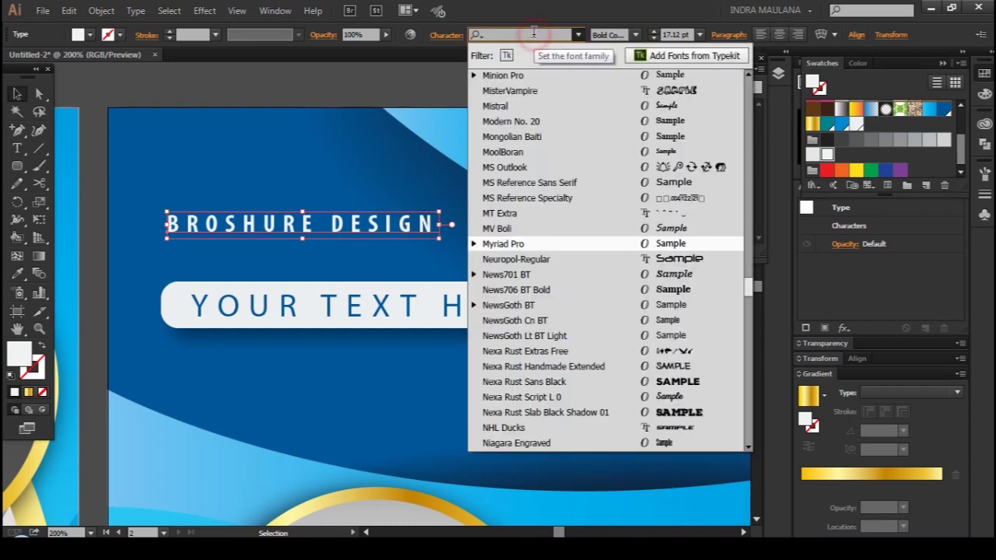
pyautogui.write('CEN')
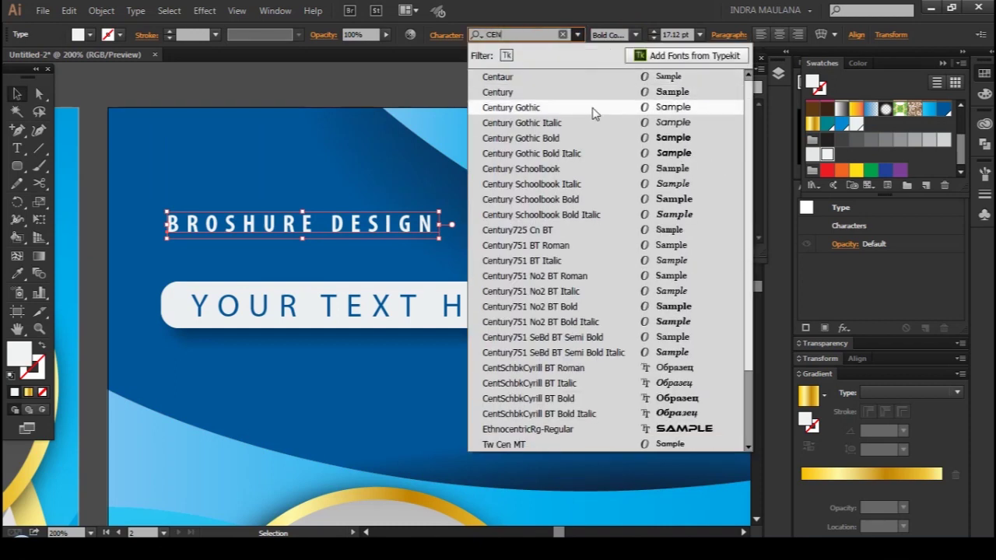
pyautogui.click(596, 108)
pyautogui.click(637, 35)
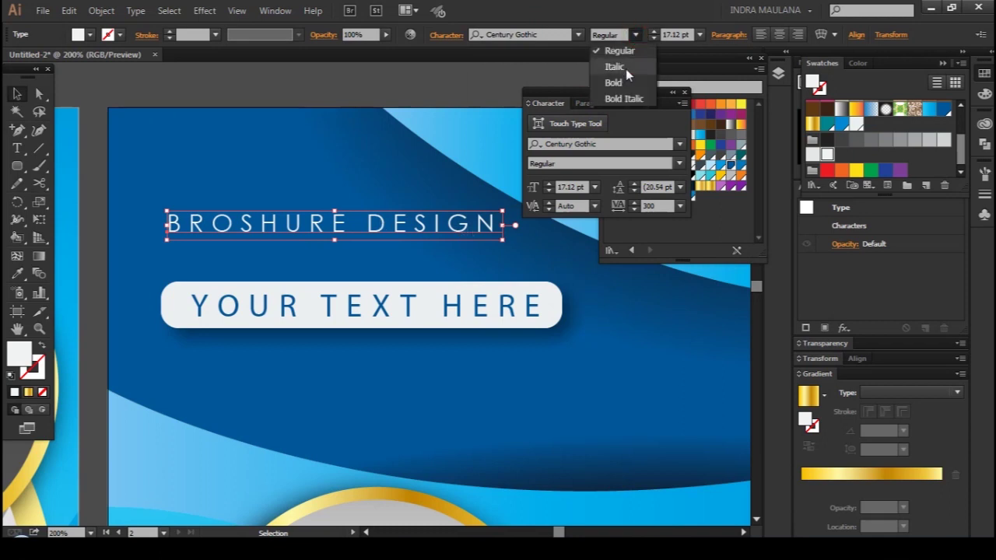
pyautogui.click(612, 83)
# Scale the title up slightly and move it down and left on the back page
pyautogui.moveTo(502, 243); pyautogui.dragTo(558, 244)
pyautogui.moveTo(332, 229); pyautogui.dragTo(303, 246)
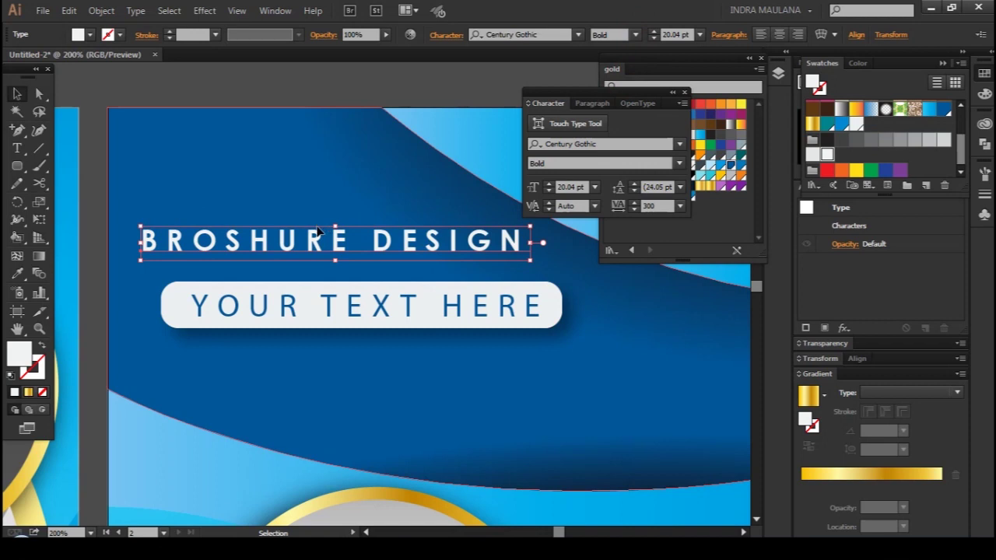
pyautogui.hotkey('ctrl', '-')
pyautogui.hotkey('ctrl', '-')
pyautogui.hotkey('ctrl', '-')
pyautogui.click(331, 119)
pyautogui.scroll(2, 297, 181)
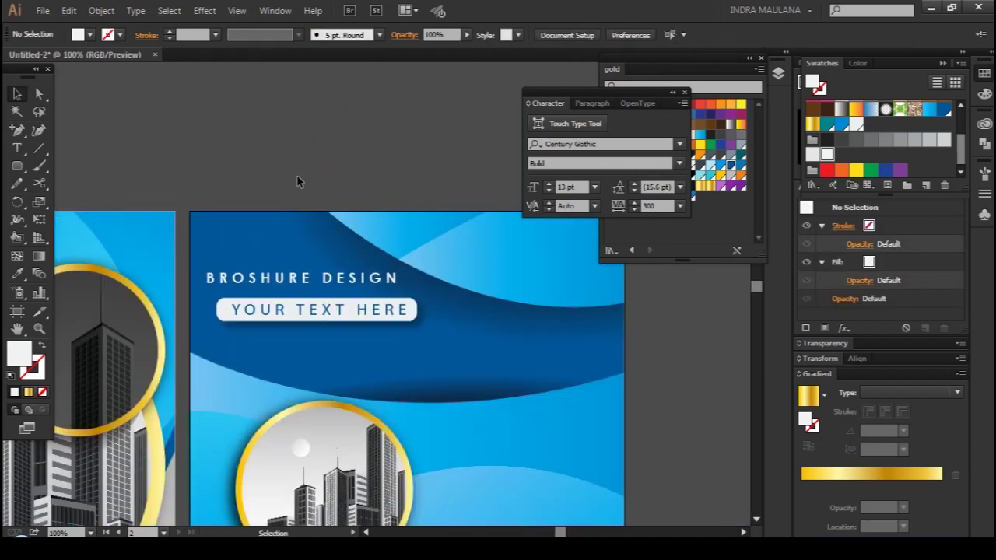
pyautogui.scroll(1, 322, 183)
pyautogui.scroll(1, 303, 273)
pyautogui.moveTo(303, 273); pyautogui.dragTo(372, 232)
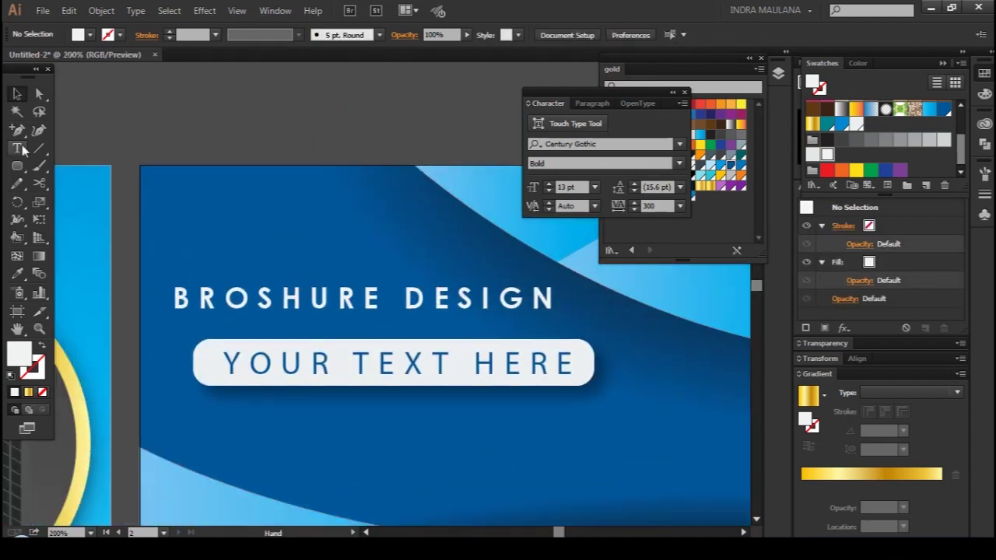
pyautogui.click(431, 305)
# Reset the title's tracking to 0 and set the word BROSHURE to 48 pt
pyautogui.click(681, 188)
pyautogui.click(679, 206)
pyautogui.click(684, 322)
pyautogui.doubleClick(311, 296)
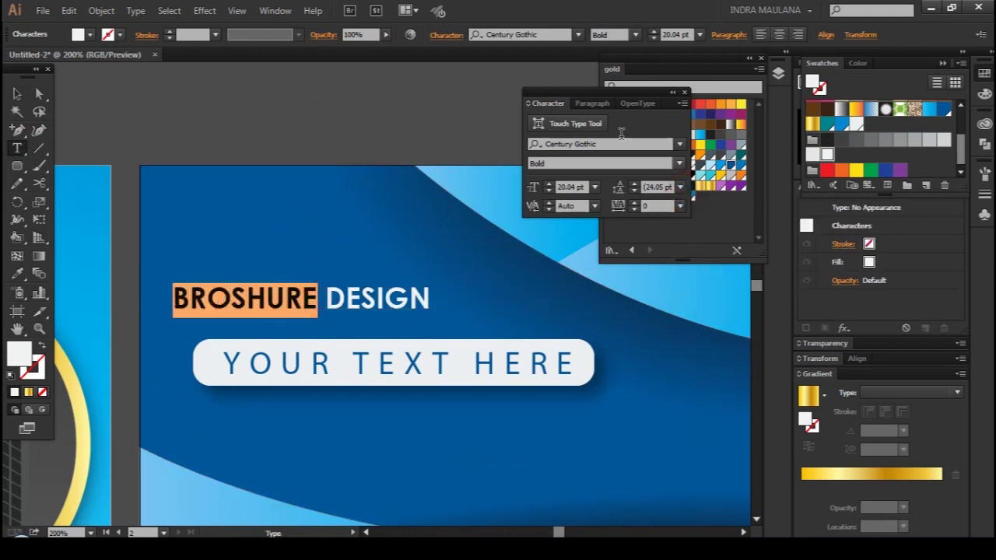
pyautogui.click(700, 34)
pyautogui.click(714, 284)
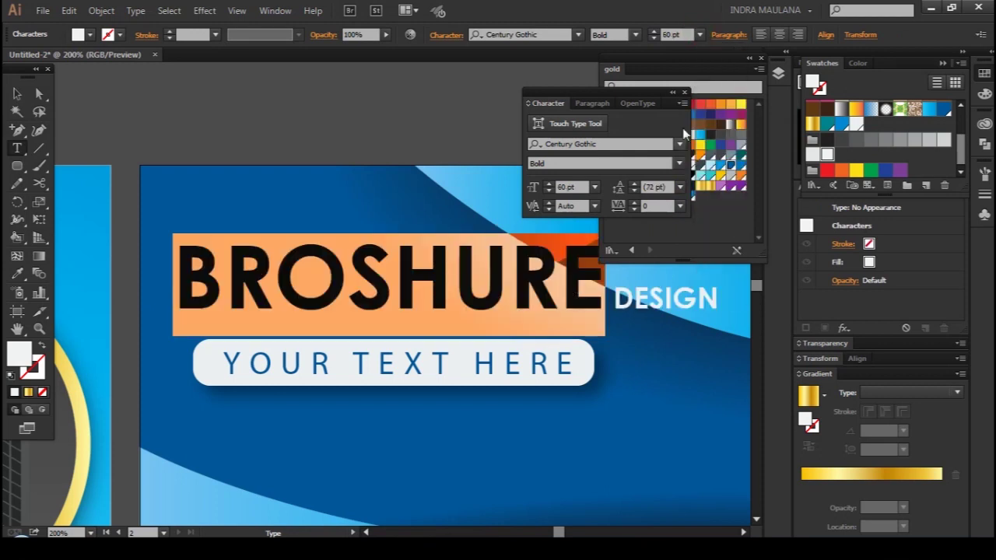
pyautogui.click(702, 34)
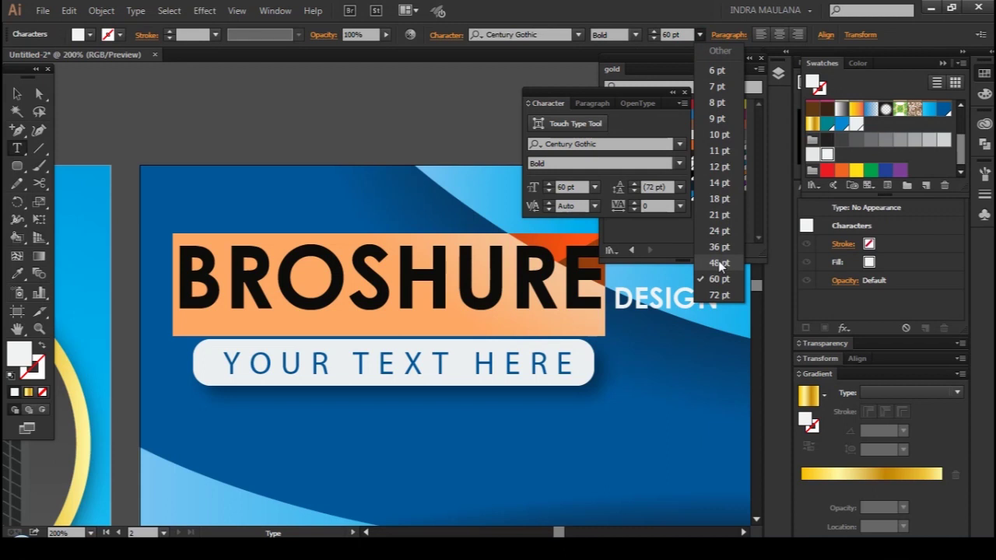
pyautogui.click(720, 264)
pyautogui.click(14, 93)
# Scale the whole BROSHURE DESIGN title down to fit the back page header
pyautogui.click(189, 94)
pyautogui.moveTo(565, 257); pyautogui.dragTo(507, 241)
pyautogui.click(507, 285)
pyautogui.moveTo(507, 286); pyautogui.dragTo(448, 290)
pyautogui.moveTo(516, 234)
pyautogui.mouseDown()
pyautogui.moveTo(512, 211)
pyautogui.moveTo(473, 243)
pyautogui.mouseUp()
pyautogui.hotkey('ctrl', '0')
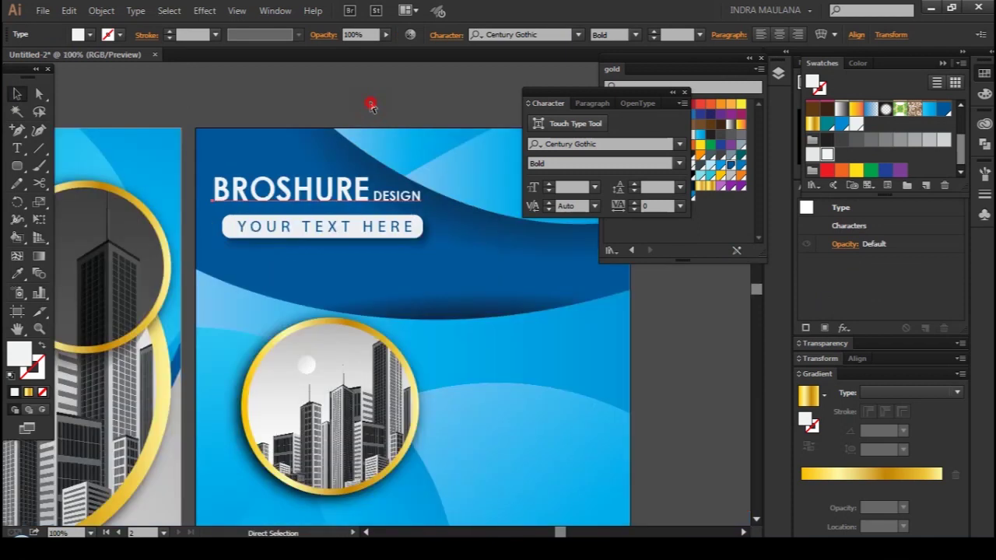
pyautogui.click(369, 105)
pyautogui.hotkey('ctrl', '-')
pyautogui.hotkey('ctrl', '-')
pyautogui.hotkey('ctrl', '+')
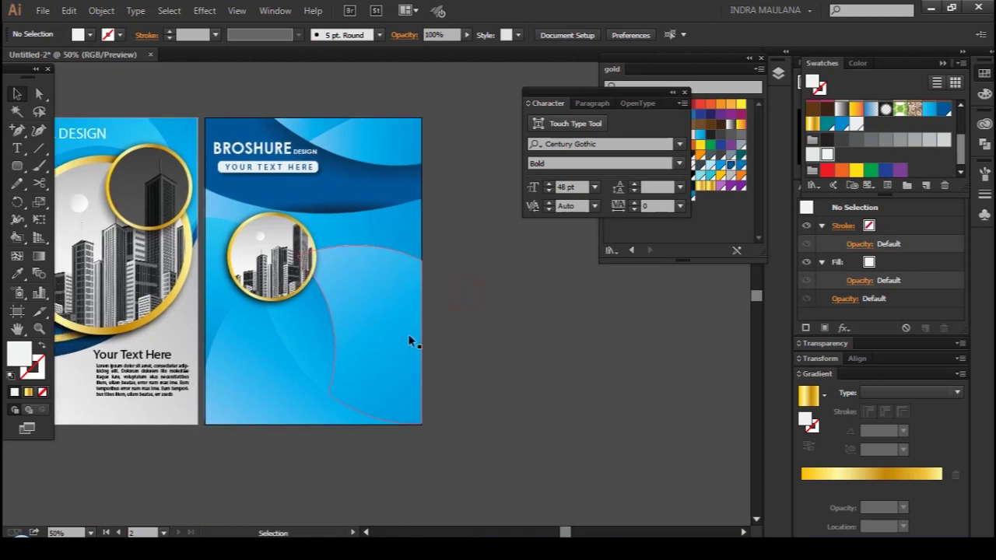
pyautogui.click(412, 340)
# Redraw the gradients on two blue curved shapes to run top right to bottom left
pyautogui.click(39, 256)
pyautogui.moveTo(340, 392); pyautogui.dragTo(367, 311)
pyautogui.moveTo(392, 270); pyautogui.dragTo(337, 387)
pyautogui.keyDown('ctrl'); pyautogui.click(307, 364); pyautogui.keyUp('ctrl')
pyautogui.moveTo(242, 339); pyautogui.dragTo(323, 287)
pyautogui.moveTo(414, 254); pyautogui.dragTo(296, 367)
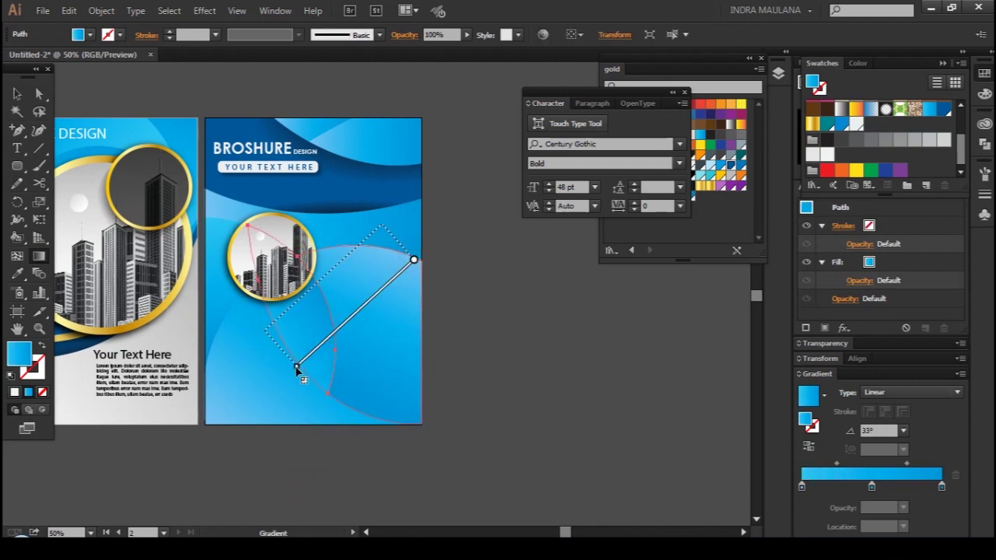
pyautogui.moveTo(382, 222); pyautogui.dragTo(262, 329)
pyautogui.moveTo(366, 233); pyautogui.dragTo(252, 345)
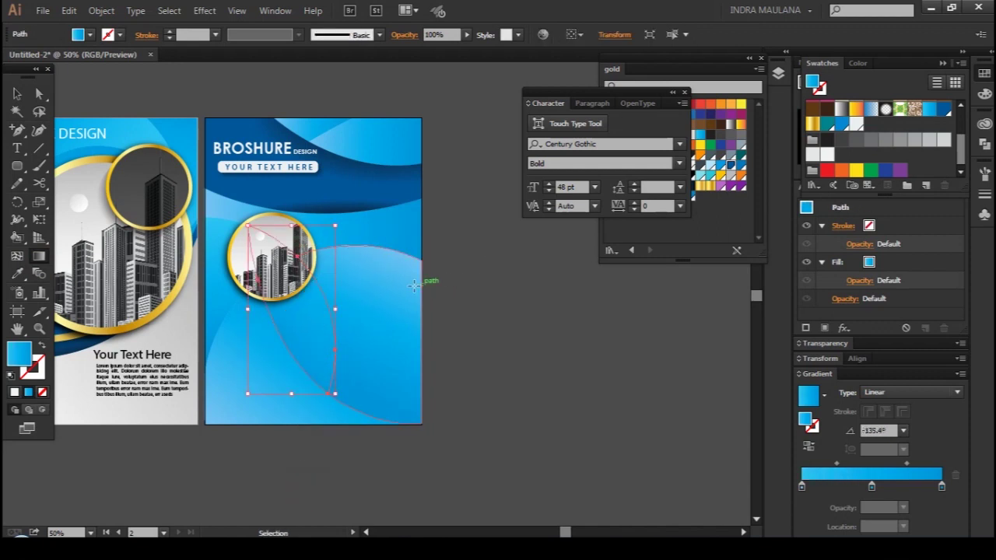
# Darken the gradient's right end stop by lowering its G value
pyautogui.scroll(1, 330, 318)
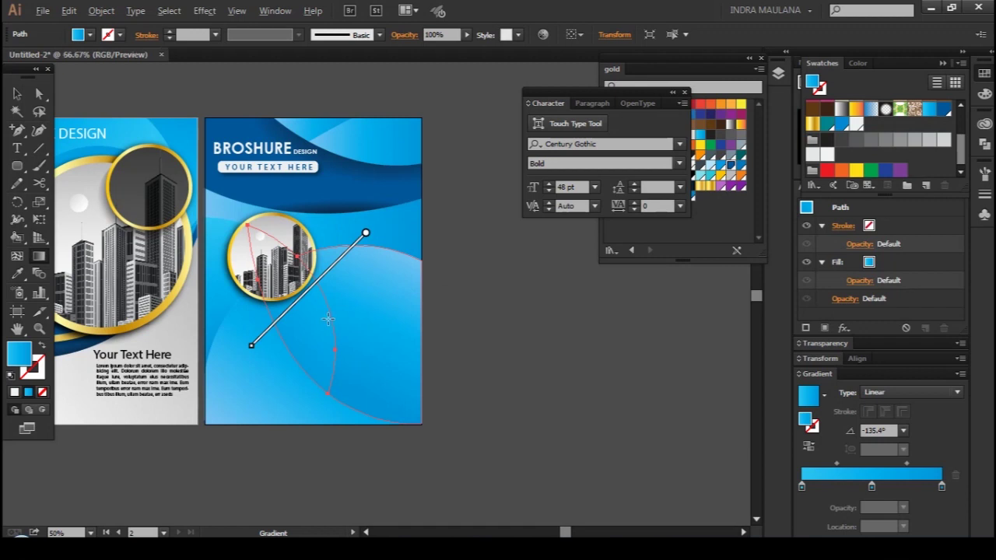
pyautogui.scroll(1, 330, 318)
pyautogui.doubleClick(941, 487)
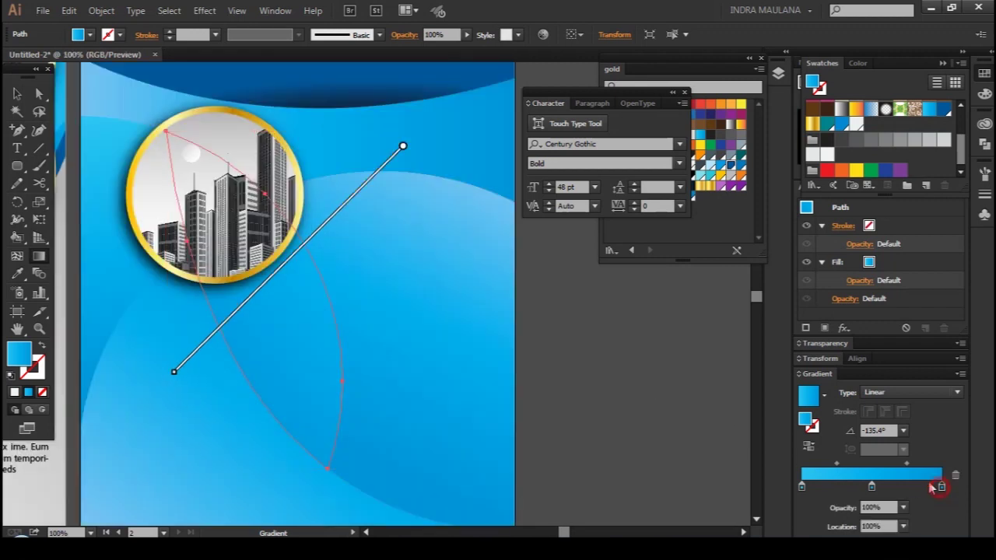
pyautogui.moveTo(862, 375); pyautogui.dragTo(847, 377)
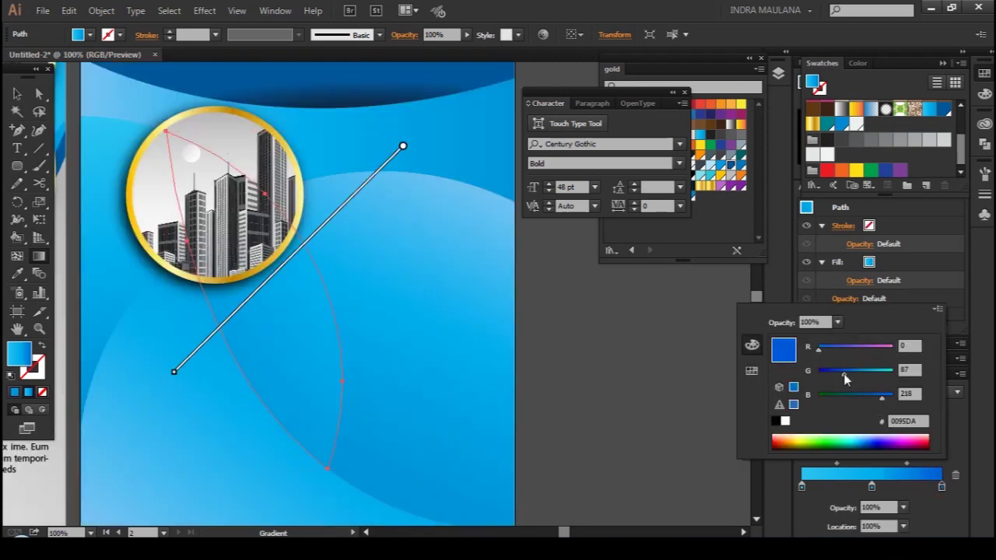
pyautogui.click(647, 363)
pyautogui.press('i')
pyautogui.click(564, 358)
pyautogui.scroll(-1, 560, 343)
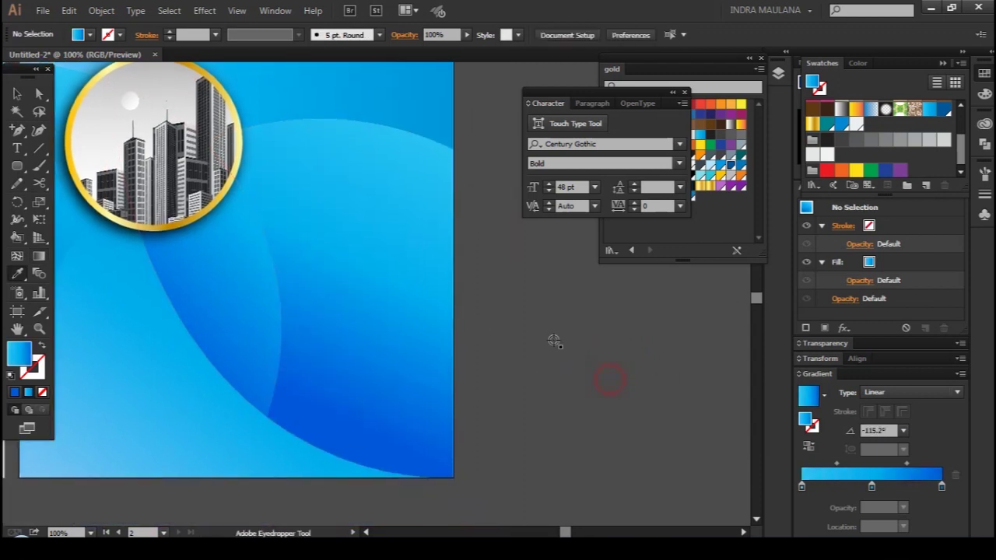
pyautogui.scroll(-2, 549, 365)
pyautogui.scroll(1, 550, 395)
pyautogui.press('v')
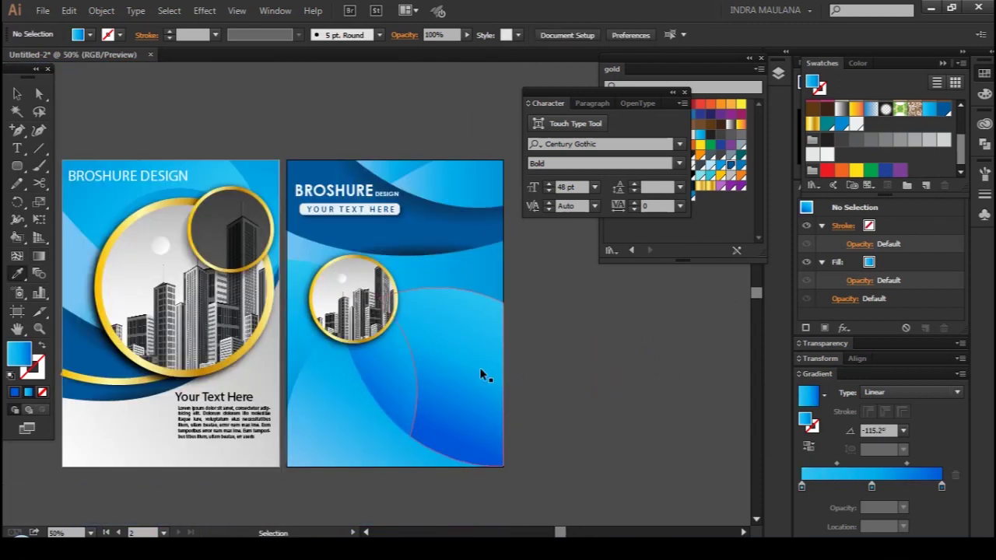
pyautogui.press('i')
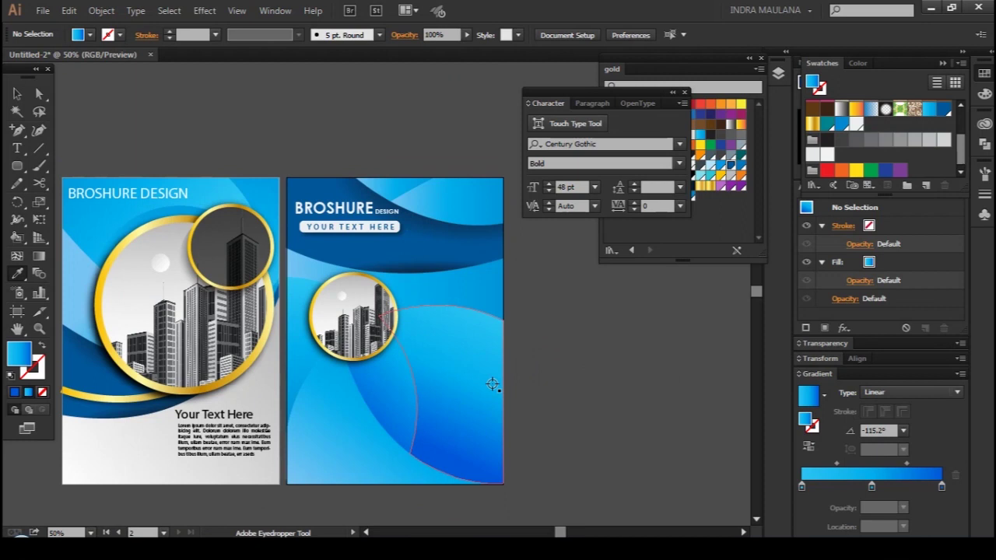
pyautogui.scroll(1, 478, 396)
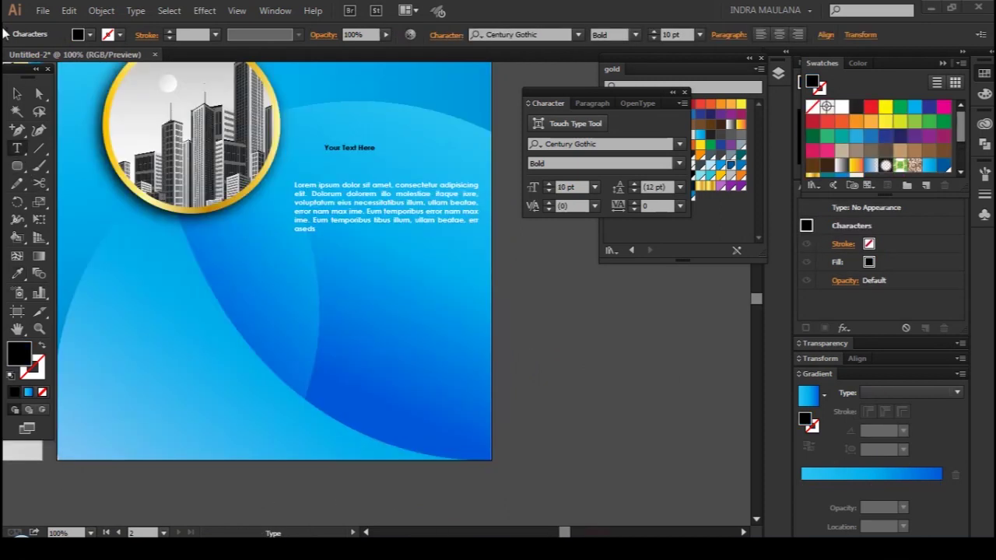
# Make the 'Your Text Here' heading Regular and white, enlarge it, and place it above the paragraph
pyautogui.click(635, 34)
pyautogui.click(636, 53)
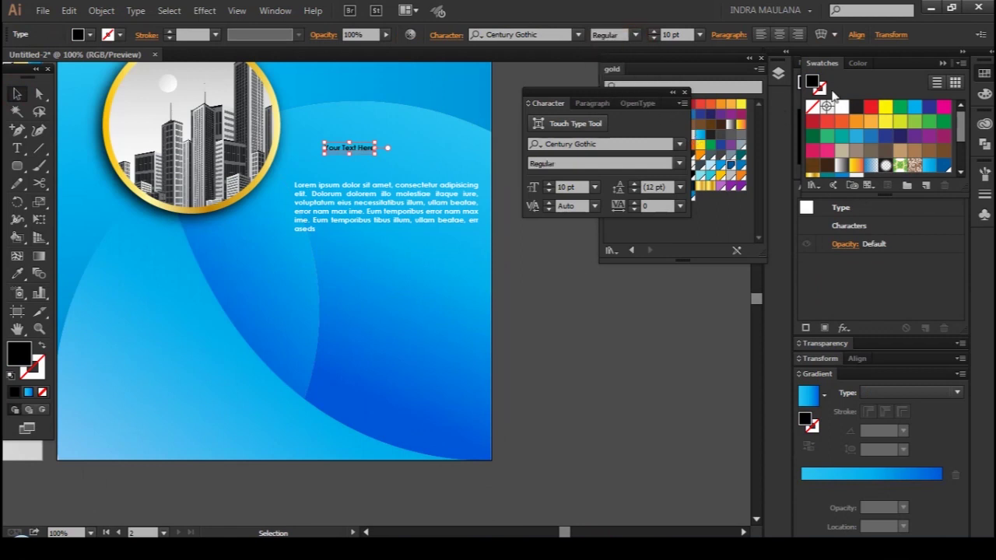
pyautogui.click(843, 106)
pyautogui.click(596, 322)
pyautogui.click(356, 149)
pyautogui.moveTo(377, 153); pyautogui.dragTo(416, 189)
pyautogui.moveTo(368, 159); pyautogui.dragTo(334, 176)
pyautogui.click(534, 283)
# Duplicate the heading-and-paragraph block twice down the back page
pyautogui.click(366, 198)
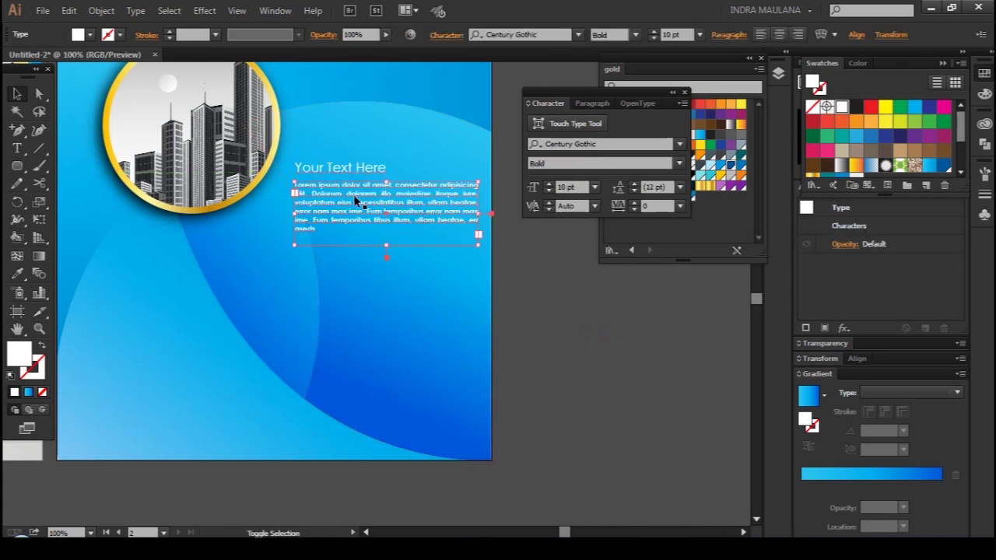
pyautogui.keyDown('shift'); pyautogui.click(340, 167); pyautogui.keyUp('shift')
pyautogui.moveTo(345, 188); pyautogui.dragTo(345, 292)
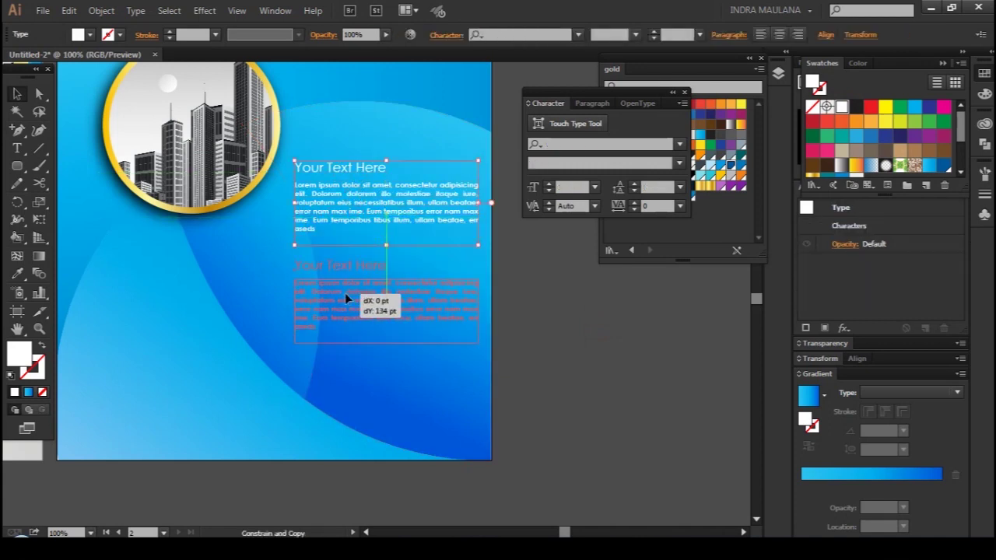
pyautogui.hotkey('ctrl', 'd')
pyautogui.click(568, 323)
pyautogui.hotkey('ctrl', '-')
pyautogui.hotkey('ctrl', '-')
pyautogui.hotkey('ctrl', '-')
pyautogui.hotkey('ctrl', '+')
pyautogui.hotkey('ctrl', '+')
pyautogui.hotkey('ctrl', '+')
pyautogui.moveTo(565, 313); pyautogui.dragTo(573, 320)
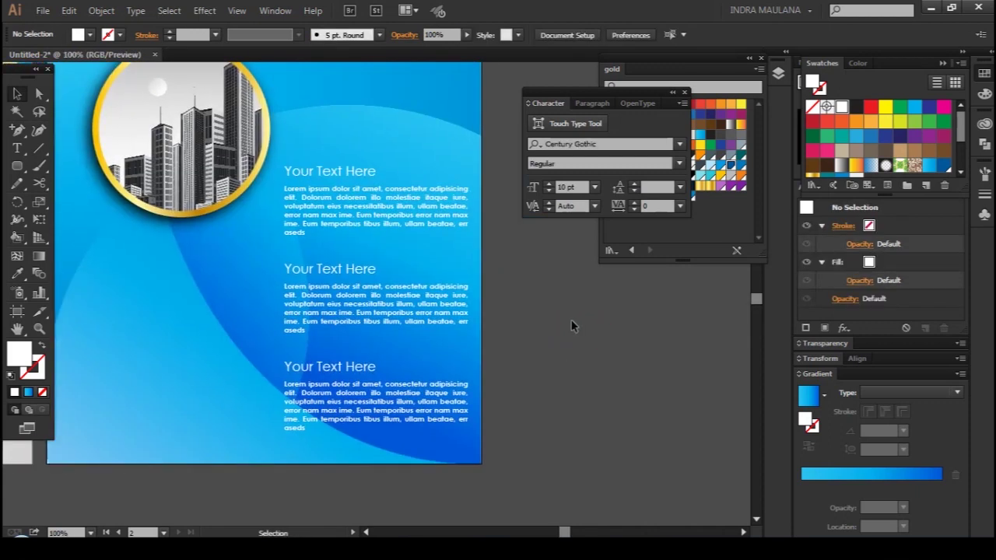
# Draw a vertical divider line left of the text blocks with a visible stroke
pyautogui.scroll(1, 571, 326)
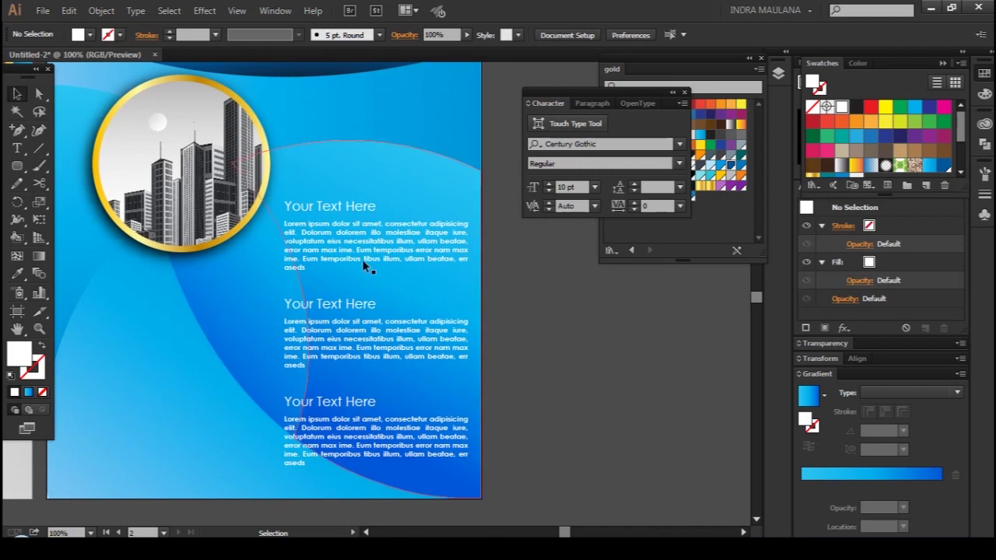
pyautogui.scroll(-1, 31, 151)
pyautogui.click(39, 151)
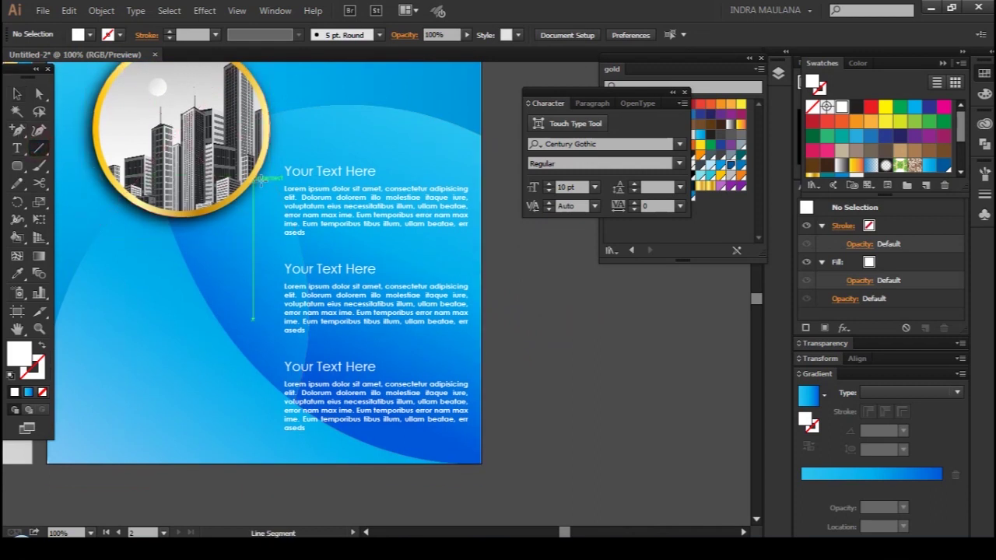
pyautogui.moveTo(247, 147)
pyautogui.mouseDown()
pyautogui.moveTo(247, 449)
pyautogui.moveTo(274, 440)
pyautogui.mouseUp()
pyautogui.click(16, 94)
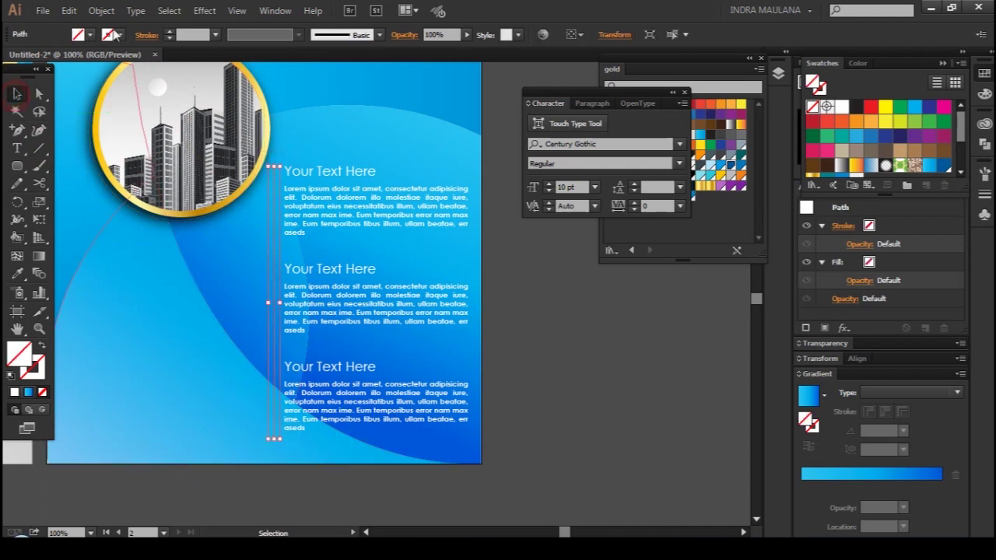
pyautogui.click(169, 31)
pyautogui.click(610, 327)
# Colour the divider line's stroke white
pyautogui.click(273, 202)
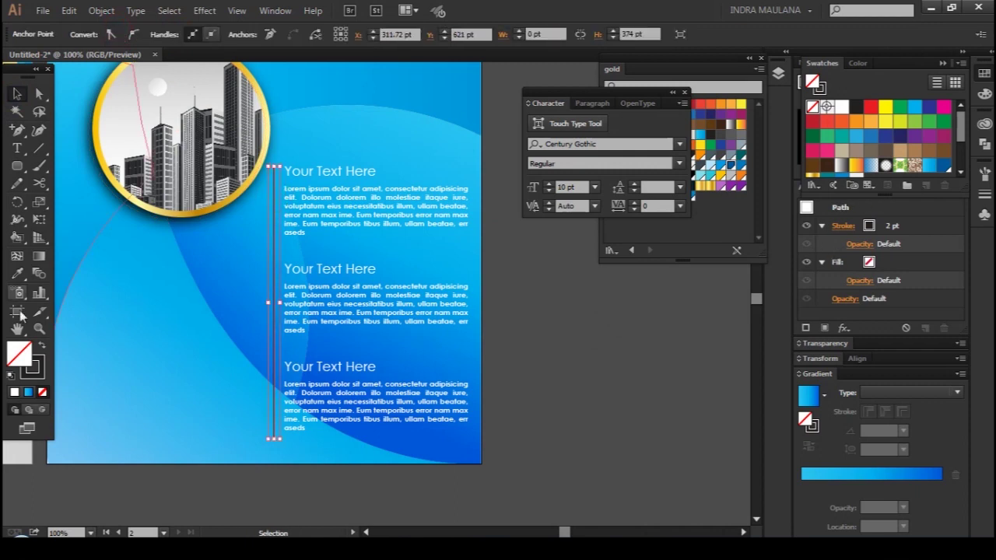
pyautogui.click(36, 372)
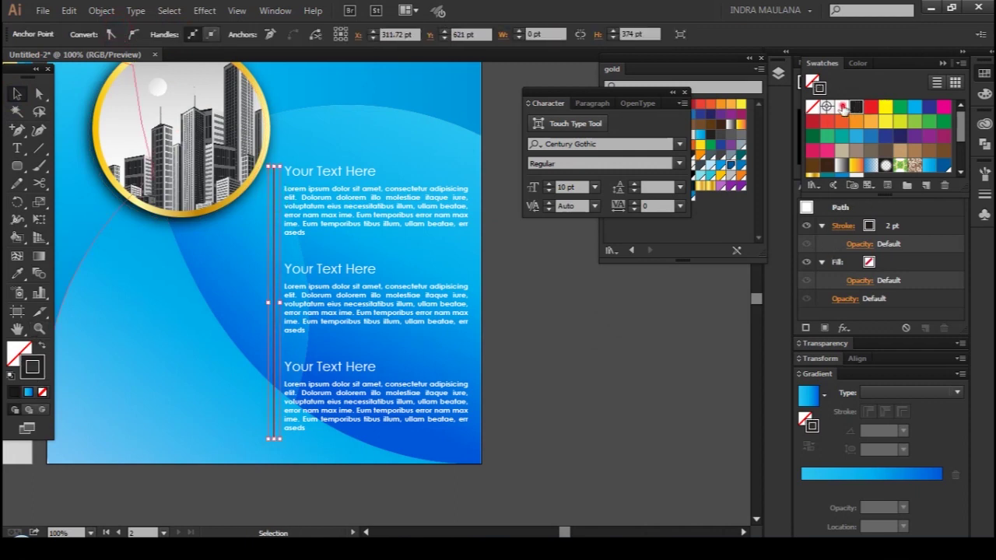
pyautogui.click(842, 106)
pyautogui.click(618, 333)
pyautogui.scroll(1, 569, 320)
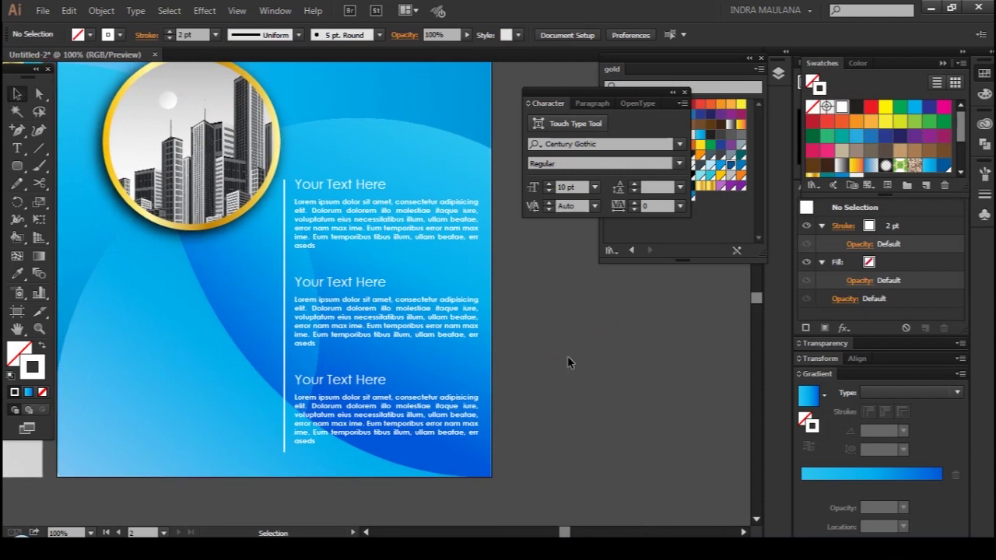
pyautogui.scroll(-2, 567, 356)
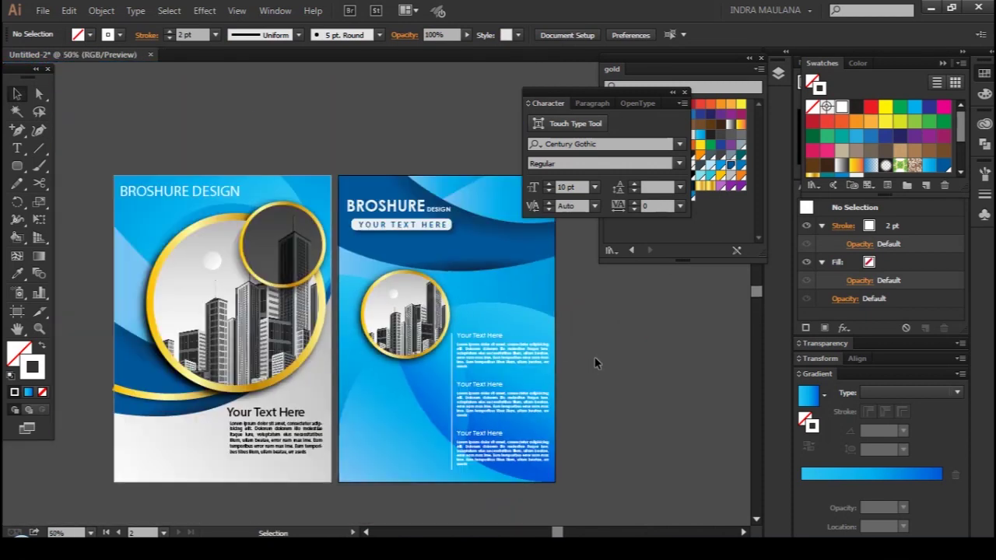
# Draw a circle on the pasteboard beside the brochure pages
pyautogui.moveTo(594, 363); pyautogui.dragTo(630, 350)
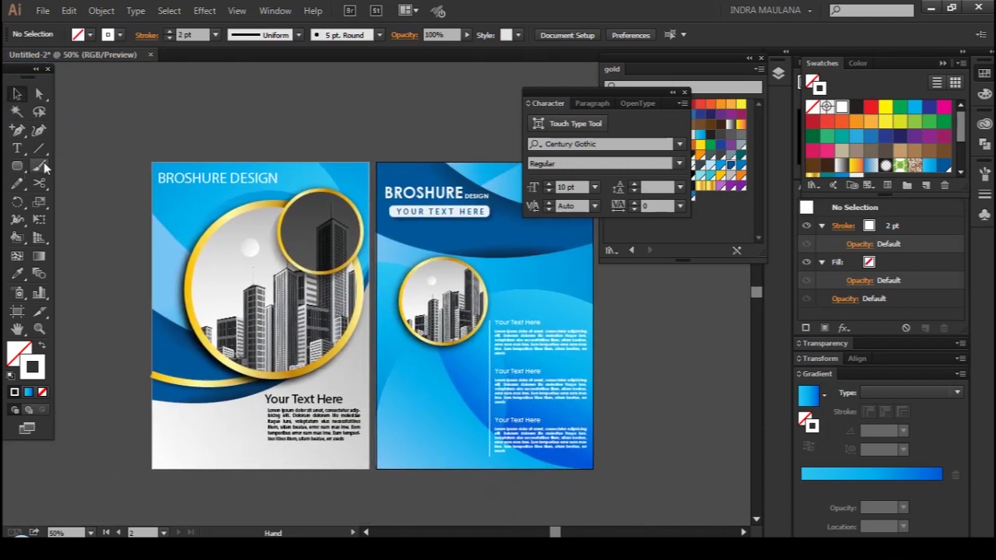
pyautogui.moveTo(185, 140); pyautogui.dragTo(181, 178)
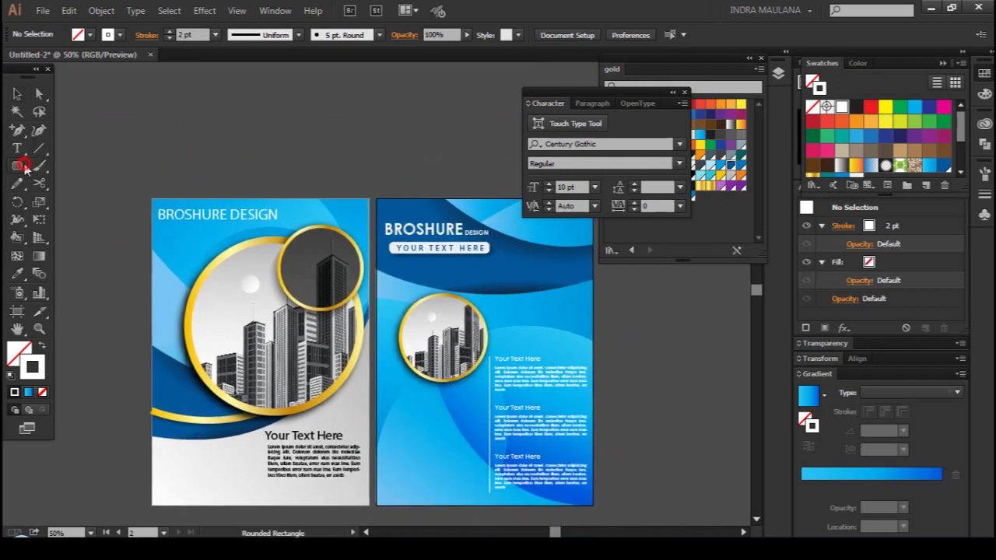
pyautogui.moveTo(18, 166)
pyautogui.mouseDown()
pyautogui.moveTo(54, 180)
pyautogui.moveTo(67, 200)
pyautogui.mouseUp()
pyautogui.moveTo(101, 141); pyautogui.dragTo(4, 63)
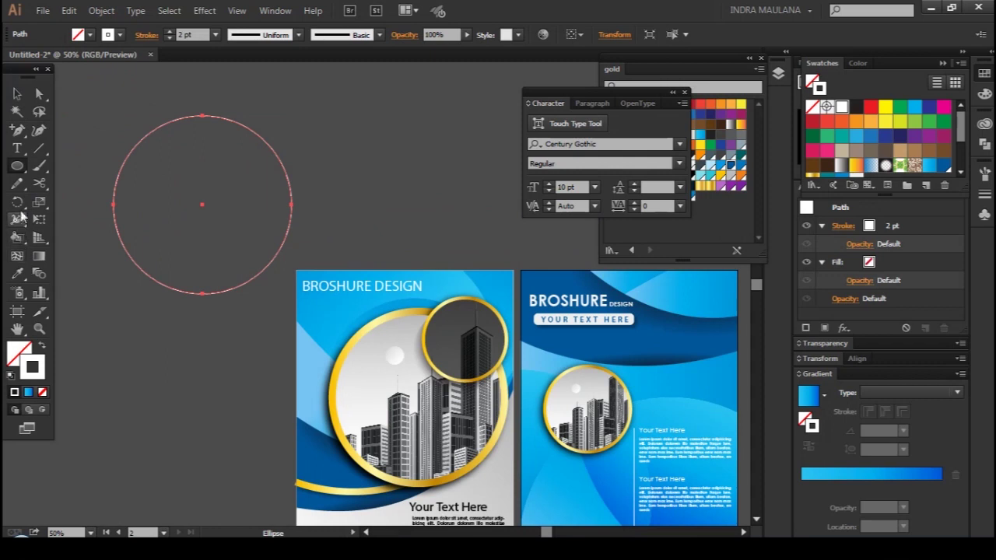
# Cut the circle at its left and right points and delete the bottom half
pyautogui.click(38, 184)
pyautogui.click(115, 204)
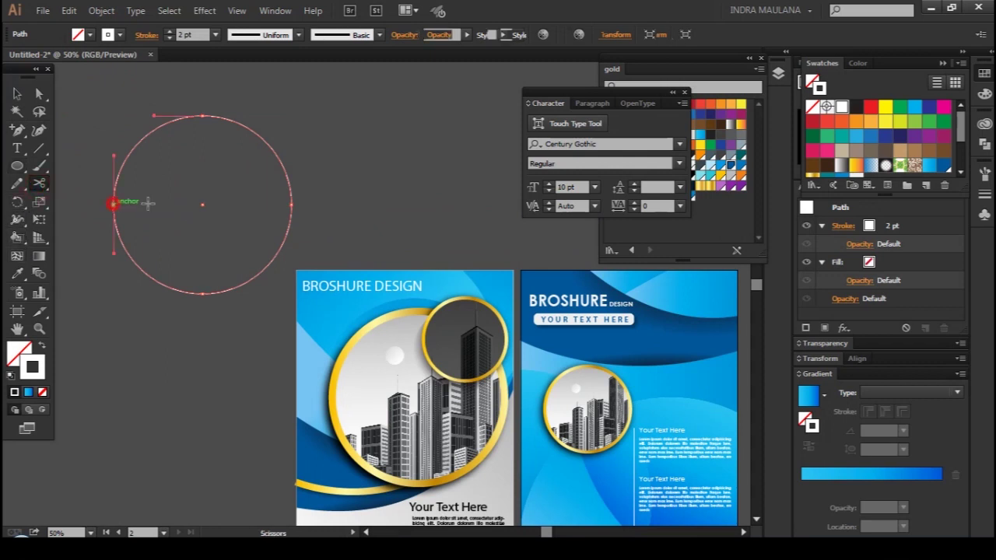
pyautogui.click(292, 204)
pyautogui.click(18, 95)
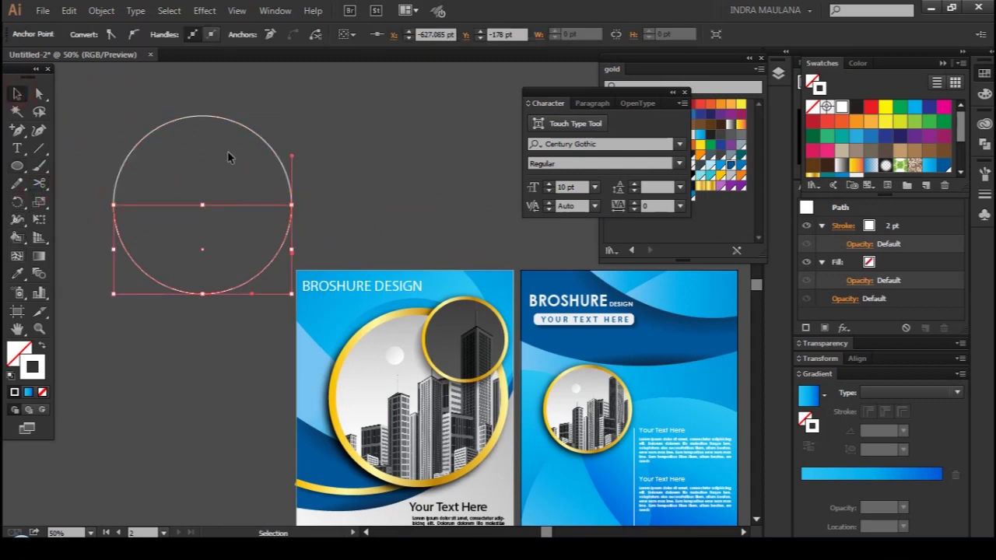
pyautogui.press('Delete')
pyautogui.press('Delete')
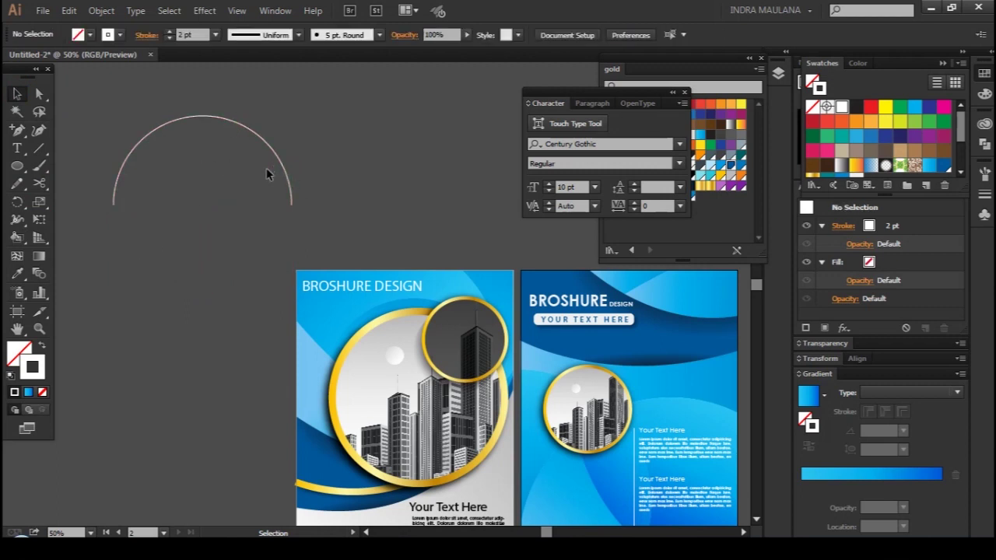
pyautogui.click(268, 152)
# Try flattening and widening the arc, then undo back to the original arc
pyautogui.moveTo(203, 115); pyautogui.dragTo(203, 142)
pyautogui.click(176, 304)
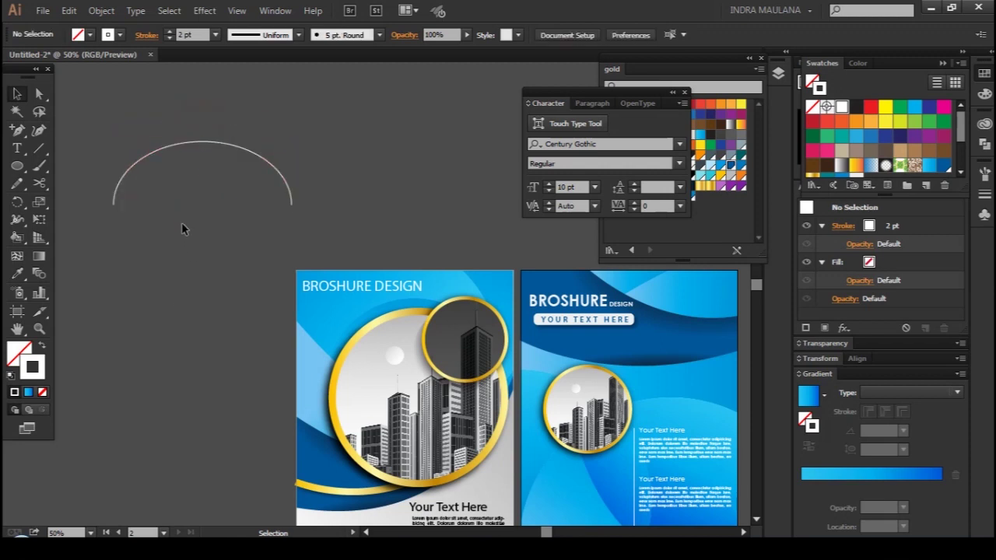
pyautogui.click(216, 143)
pyautogui.moveTo(294, 174)
pyautogui.mouseDown()
pyautogui.moveTo(327, 174)
pyautogui.moveTo(314, 174)
pyautogui.mouseUp()
pyautogui.click(37, 93)
pyautogui.moveTo(113, 204); pyautogui.dragTo(94, 204)
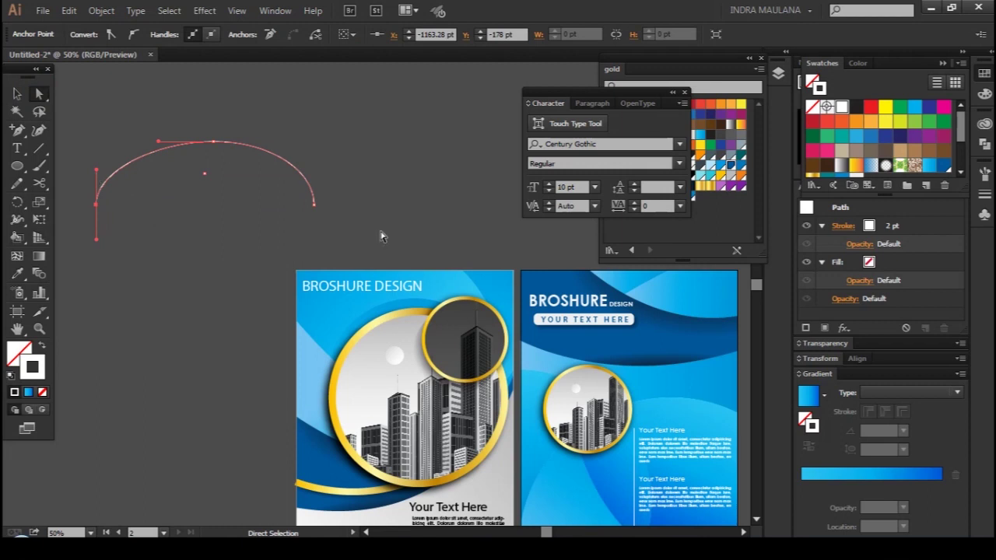
pyautogui.hotkey('ctrl', 'z')
pyautogui.hotkey('ctrl', 'z')
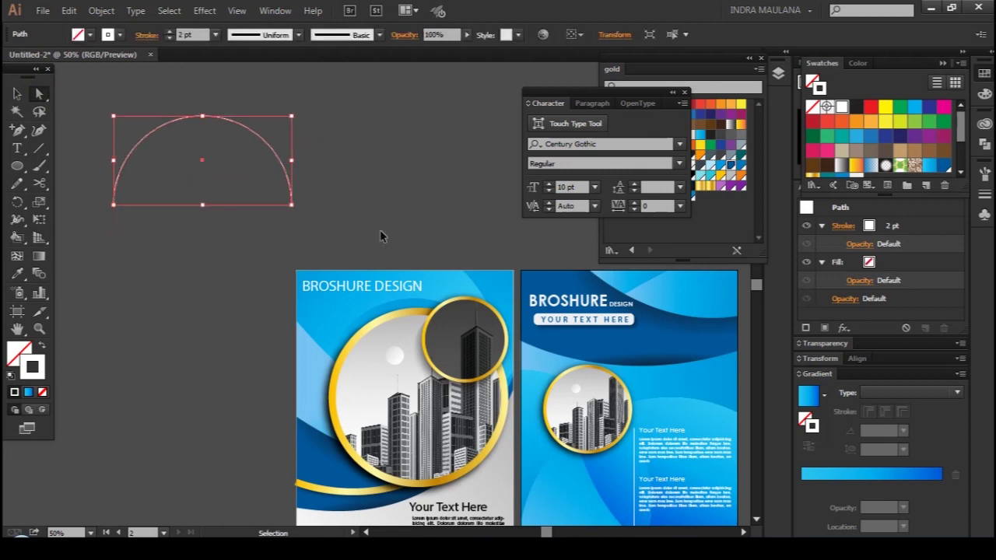
pyautogui.hotkey('ctrl', 'z')
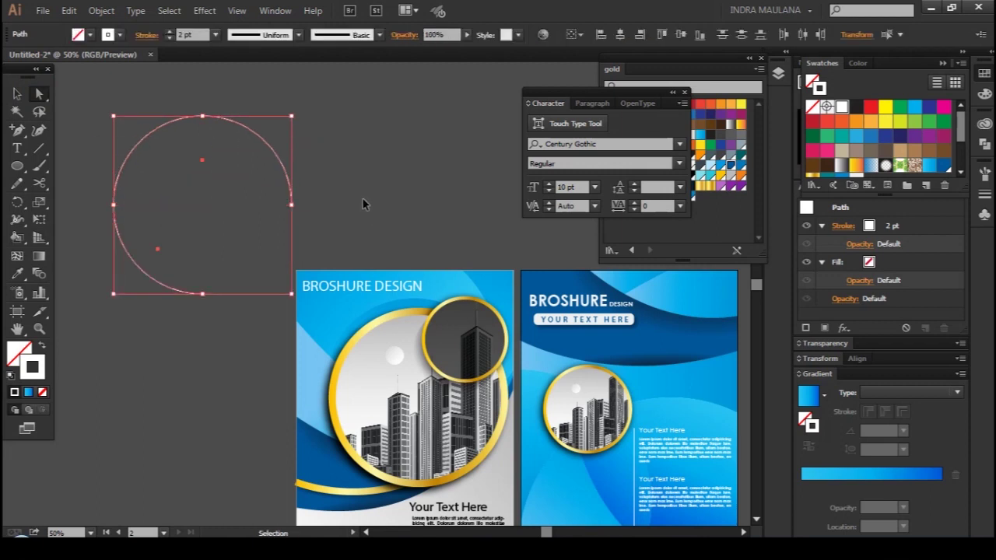
pyautogui.click(233, 196)
# Delete the arc's upper segments, leaving a quarter-circle arc
pyautogui.click(114, 161)
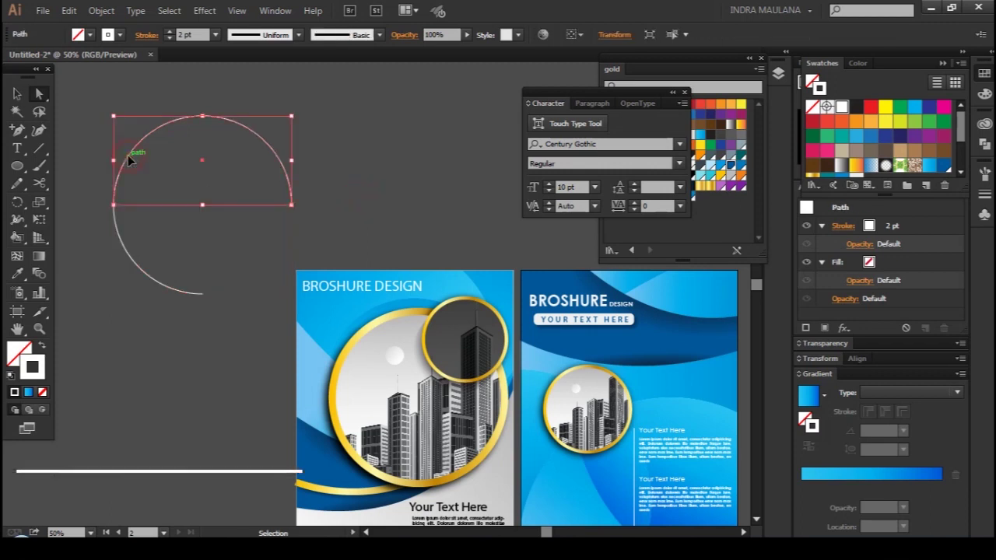
pyautogui.press('a')
pyautogui.press('Delete')
pyautogui.click(17, 94)
pyautogui.click(124, 240)
# Draw small white-filled dots at both ends of the quarter arc
pyautogui.press('l')
pyautogui.scroll(1, 100, 197)
pyautogui.scroll(2, 113, 208)
pyautogui.hotkey('shift', 'x')
pyautogui.moveTo(114, 210); pyautogui.dragTo(123, 221)
pyautogui.moveTo(342, 400)
pyautogui.mouseDown()
pyautogui.moveTo(312, 339)
pyautogui.moveTo(334, 395)
pyautogui.mouseUp()
pyautogui.hotkey('ctrl', '-')
pyautogui.hotkey('ctrl', '-')
pyautogui.click(17, 94)
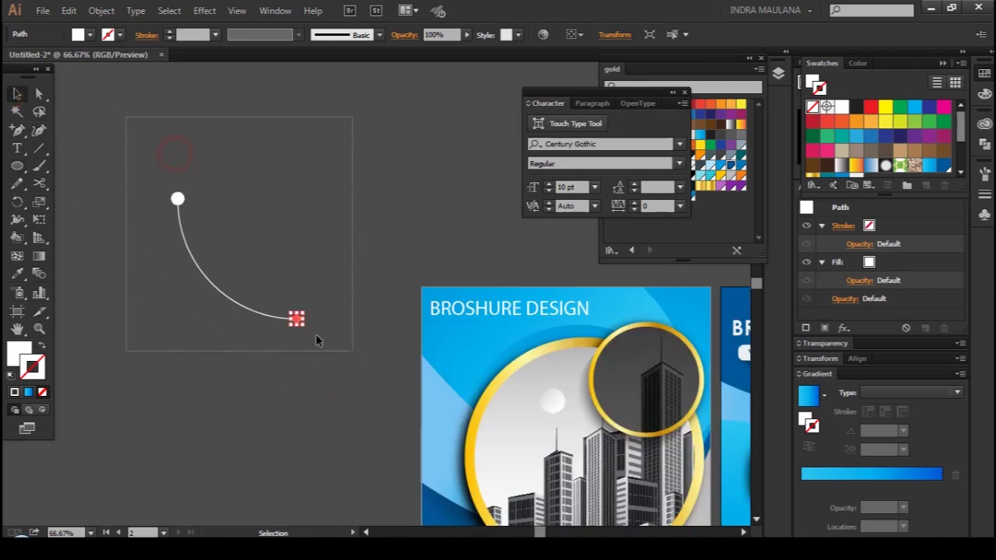
# Group the arc with its two dots and duplicate it beside the original
pyautogui.moveTo(126, 118); pyautogui.dragTo(354, 355)
pyautogui.rightClick(256, 305)
pyautogui.click(323, 381)
pyautogui.moveTo(311, 290); pyautogui.dragTo(256, 269)
pyautogui.moveTo(149, 256); pyautogui.dragTo(168, 252)
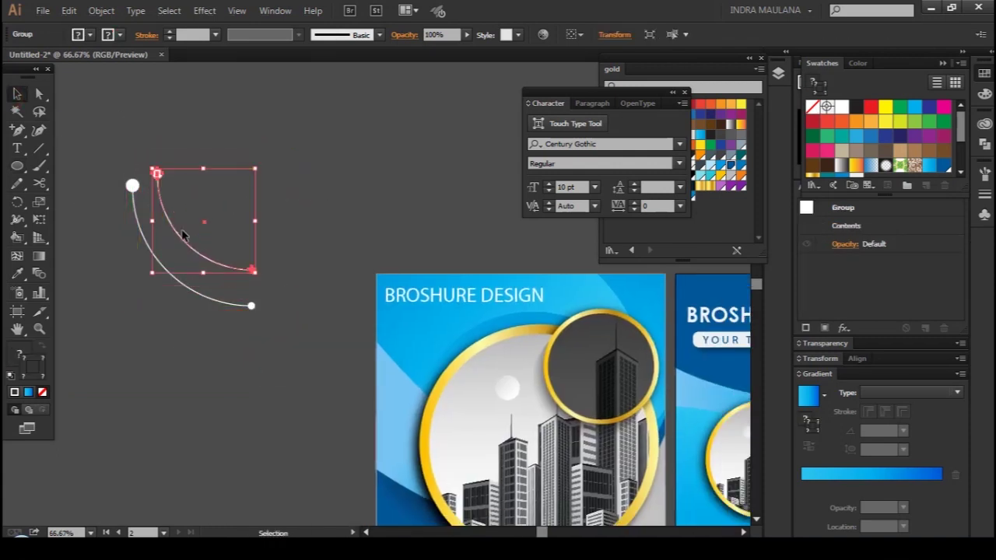
pyautogui.moveTo(168, 251)
pyautogui.mouseDown()
pyautogui.moveTo(197, 263)
pyautogui.moveTo(221, 227)
pyautogui.mouseUp()
# Move the pair of dotted arcs onto the left page
pyautogui.click(384, 156)
pyautogui.scroll(-2, 385, 156)
pyautogui.scroll(1, 318, 162)
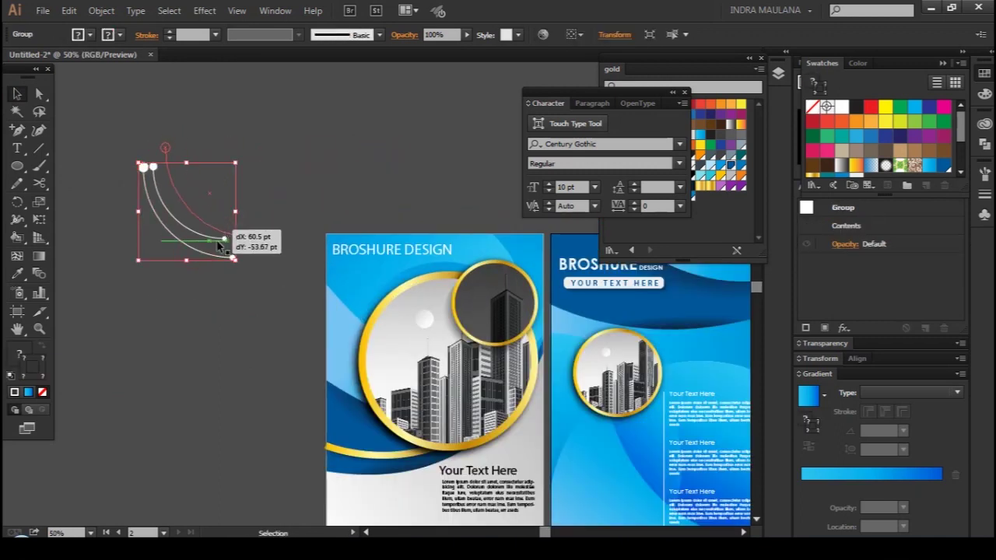
pyautogui.scroll(-2, 233, 242)
pyautogui.moveTo(221, 227); pyautogui.dragTo(319, 265)
pyautogui.scroll(2, 319, 264)
pyautogui.moveTo(400, 284)
pyautogui.mouseDown()
pyautogui.moveTo(595, 245)
pyautogui.moveTo(249, 364)
pyautogui.mouseUp()
pyautogui.click(96, 342)
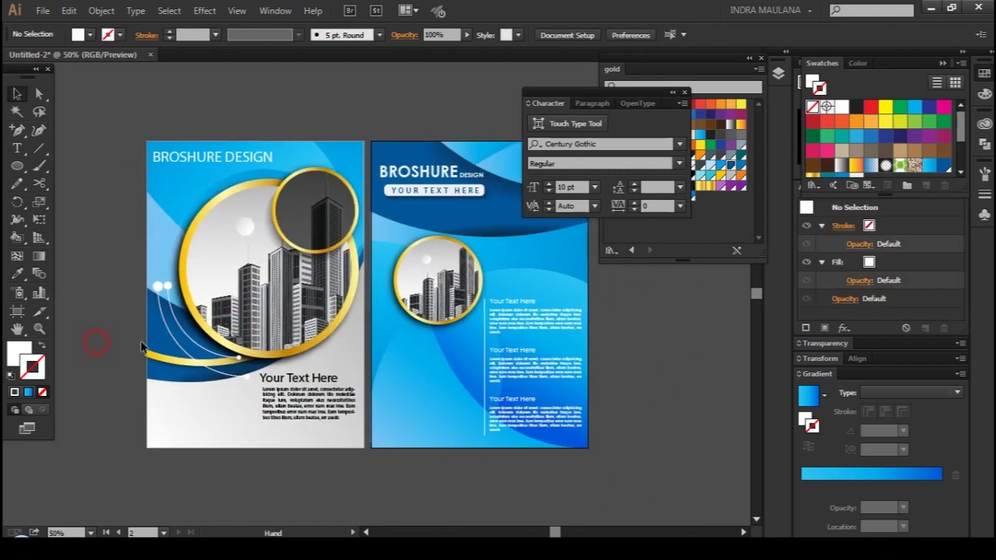
# Rotate the arc pair clockwise and set it against the gold circle's upper left
pyautogui.click(173, 317)
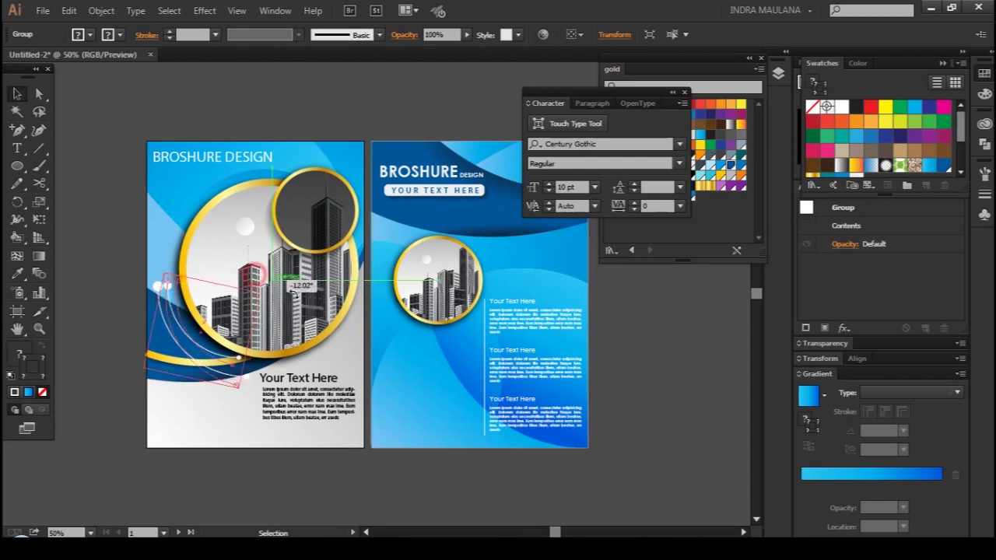
pyautogui.moveTo(247, 377); pyautogui.dragTo(218, 394)
pyautogui.moveTo(187, 294); pyautogui.dragTo(164, 244)
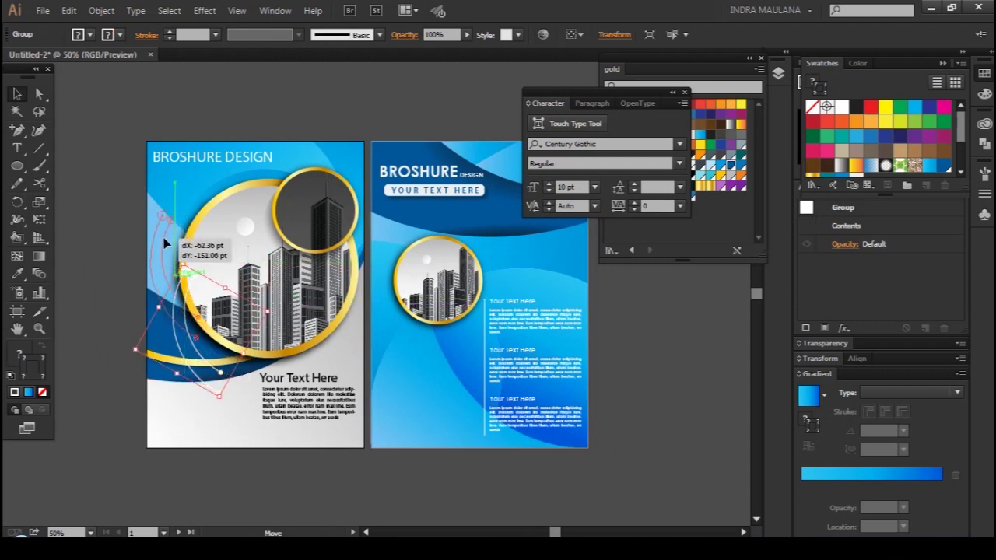
pyautogui.moveTo(164, 245); pyautogui.dragTo(173, 235)
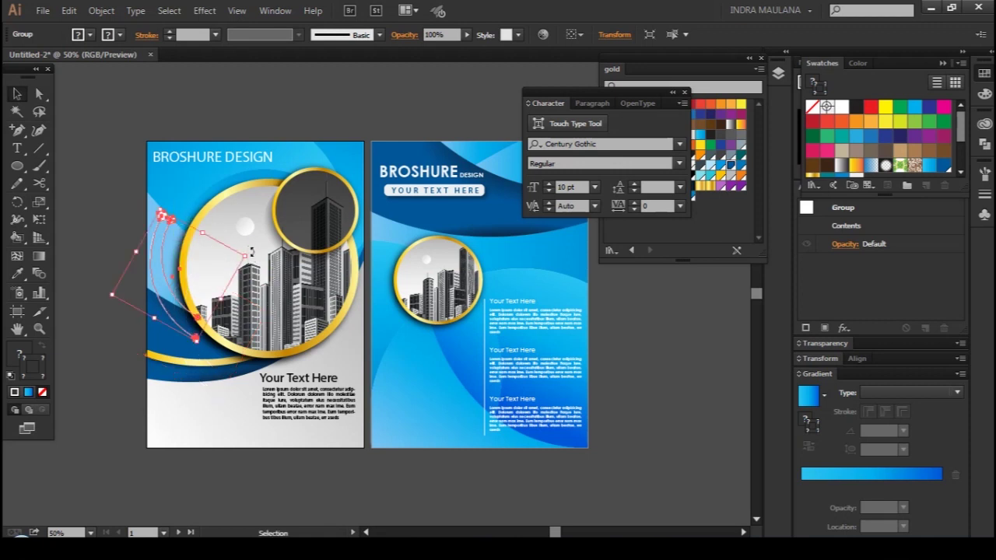
pyautogui.moveTo(174, 238)
pyautogui.mouseDown()
pyautogui.moveTo(175, 210)
pyautogui.moveTo(250, 267)
pyautogui.mouseUp()
# Drag a copy of the arc pair towards the right page
pyautogui.click(111, 322)
pyautogui.moveTo(127, 316)
pyautogui.mouseDown()
pyautogui.moveTo(80, 312)
pyautogui.moveTo(112, 329)
pyautogui.mouseUp()
pyautogui.moveTo(157, 218); pyautogui.dragTo(488, 201)
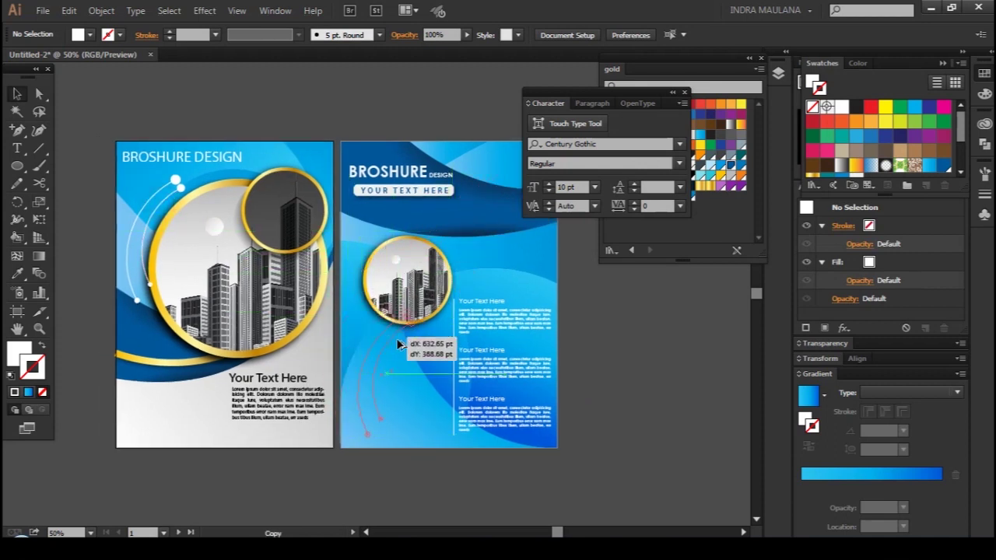
# Shrink the copied arc pair and place it beside the right page's circle photo
pyautogui.moveTo(488, 202); pyautogui.dragTo(424, 325)
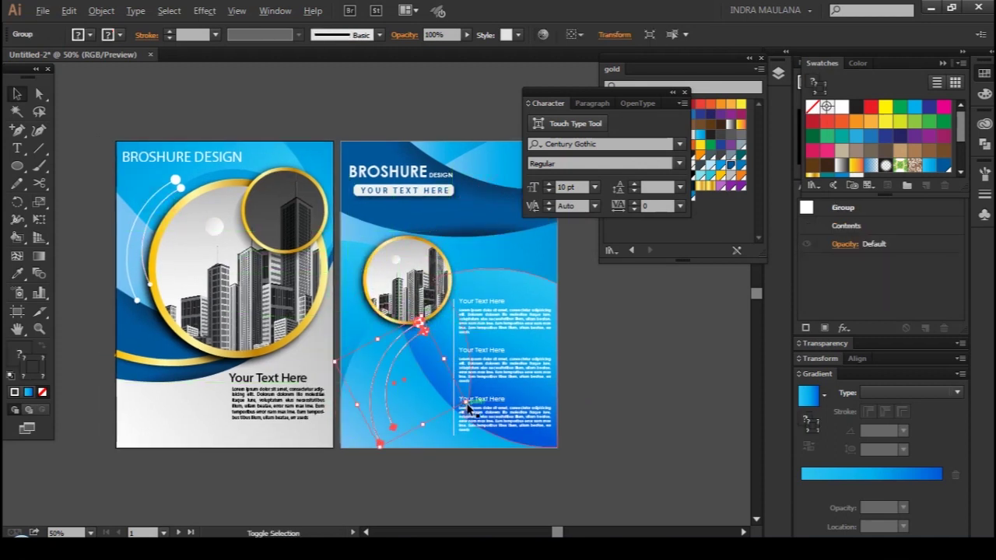
pyautogui.moveTo(465, 401); pyautogui.dragTo(436, 386)
pyautogui.click(385, 460)
pyautogui.moveTo(384, 460); pyautogui.dragTo(330, 432)
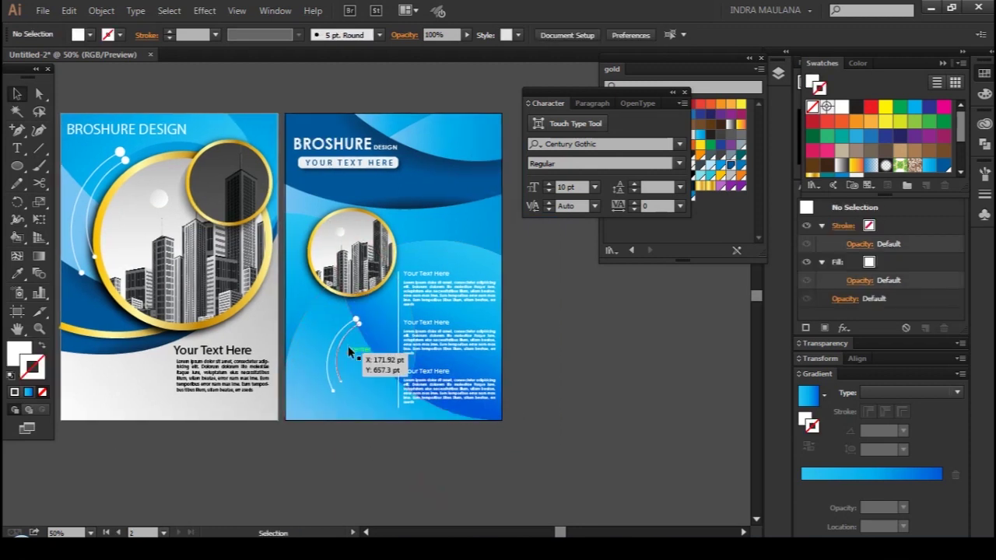
pyautogui.moveTo(343, 337); pyautogui.dragTo(312, 231)
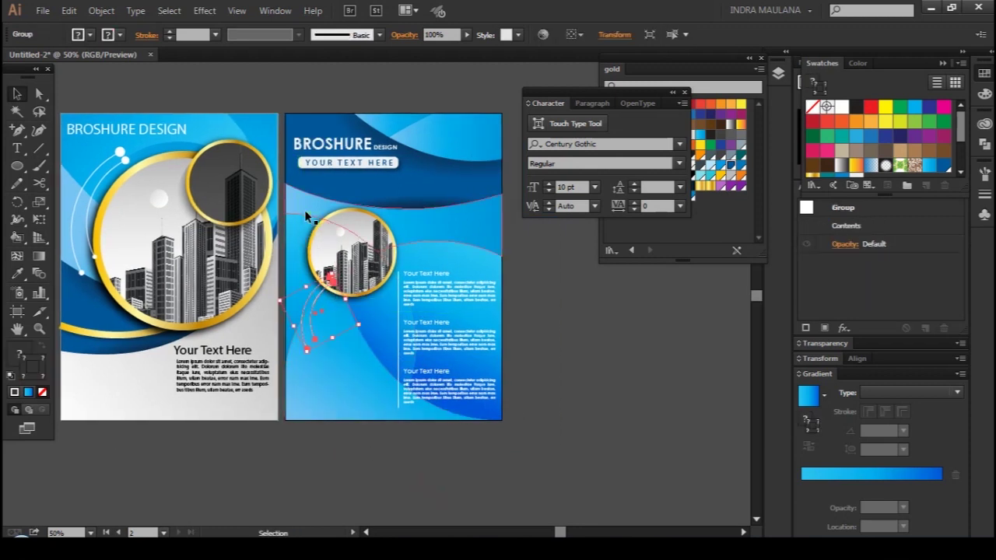
pyautogui.moveTo(320, 299); pyautogui.dragTo(310, 213)
pyautogui.click(591, 328)
# Add a horizontally flipped copy of the arc pair at the page's top right
pyautogui.moveTo(588, 368); pyautogui.dragTo(496, 378)
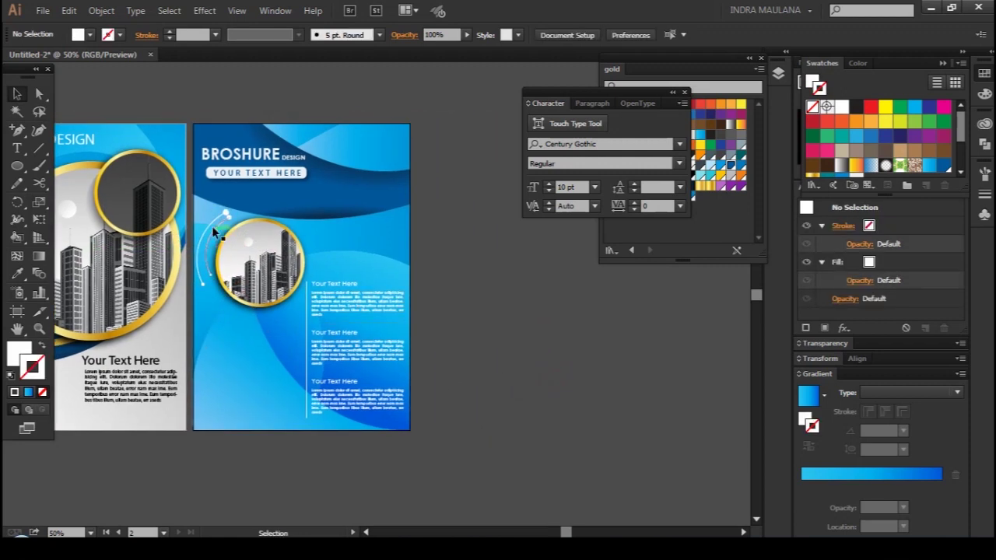
pyautogui.moveTo(211, 227); pyautogui.dragTo(351, 153)
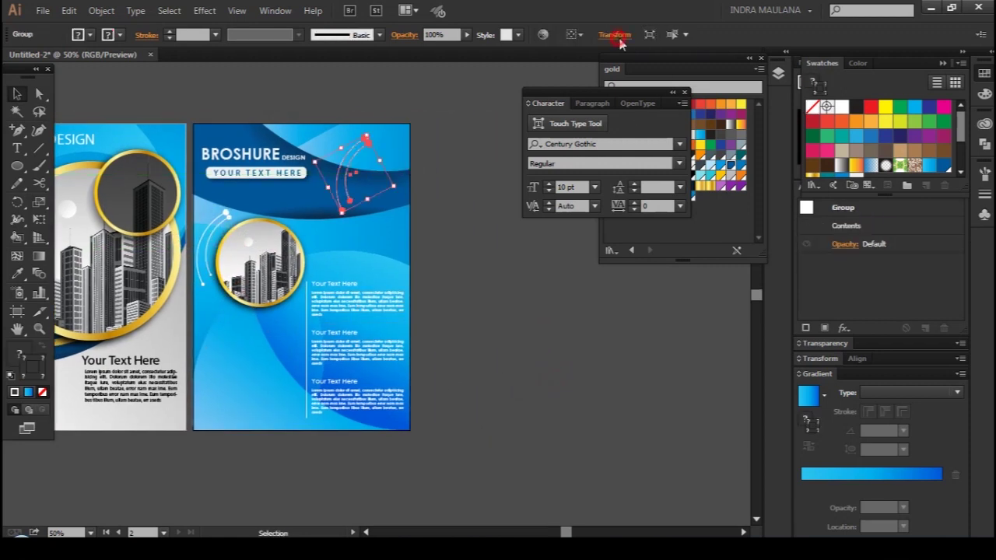
pyautogui.click(615, 35)
pyautogui.click(660, 52)
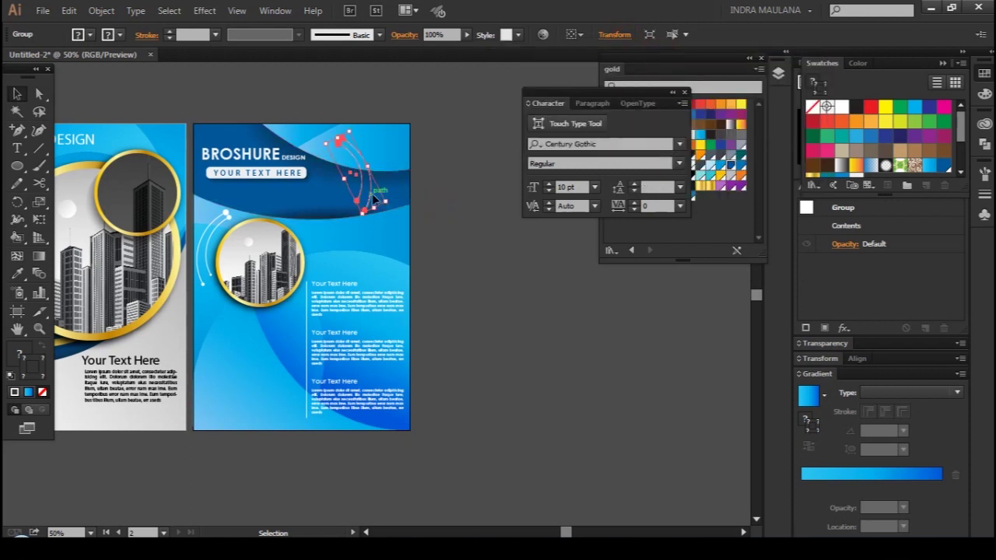
pyautogui.moveTo(386, 202)
pyautogui.mouseDown()
pyautogui.moveTo(403, 207)
pyautogui.moveTo(393, 237)
pyautogui.moveTo(372, 178)
pyautogui.moveTo(390, 184)
pyautogui.mouseUp()
pyautogui.click(507, 244)
pyautogui.hotkey('ctrl', '-')
pyautogui.hotkey('ctrl', '-')
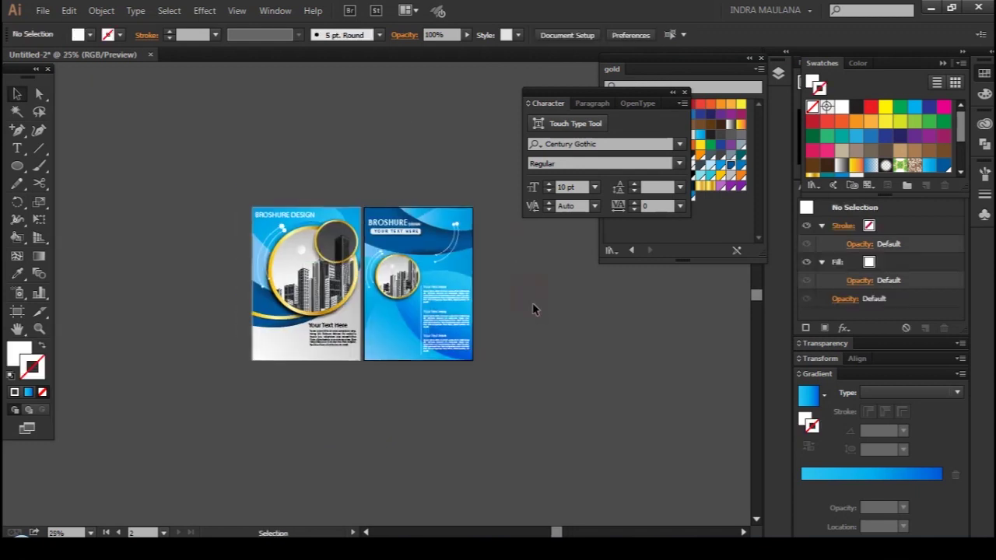
pyautogui.hotkey('ctrl', '+')
pyautogui.moveTo(502, 330); pyautogui.dragTo(535, 329)
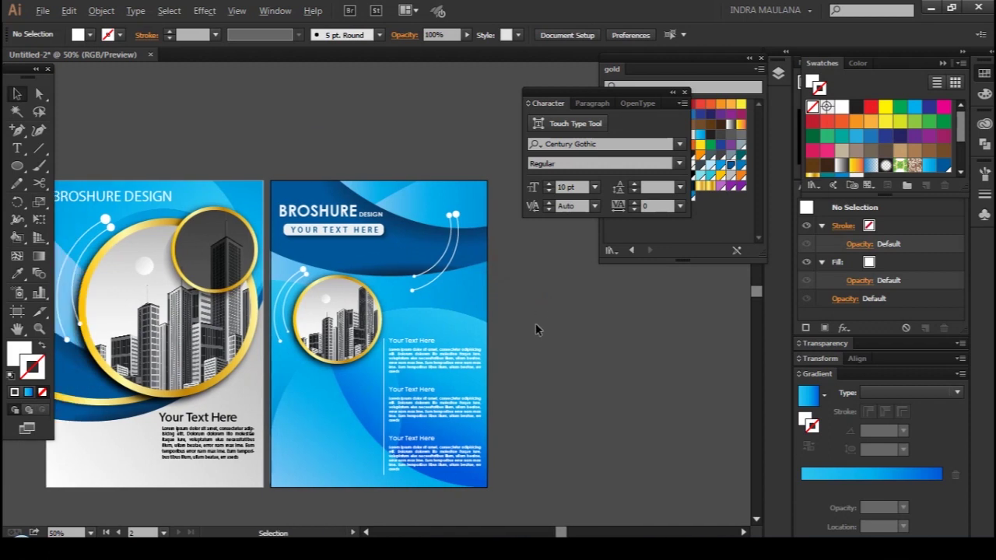
pyautogui.moveTo(592, 365); pyautogui.dragTo(645, 359)
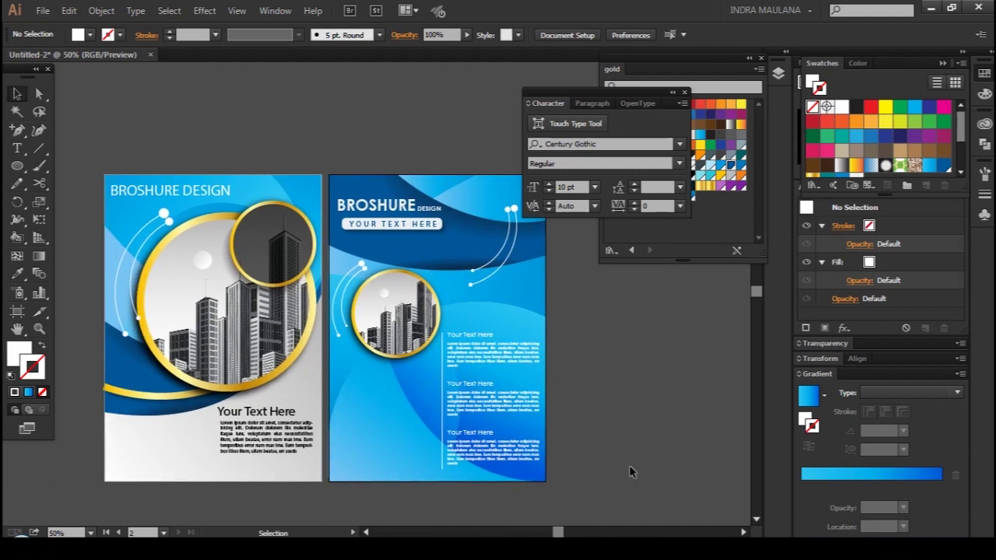